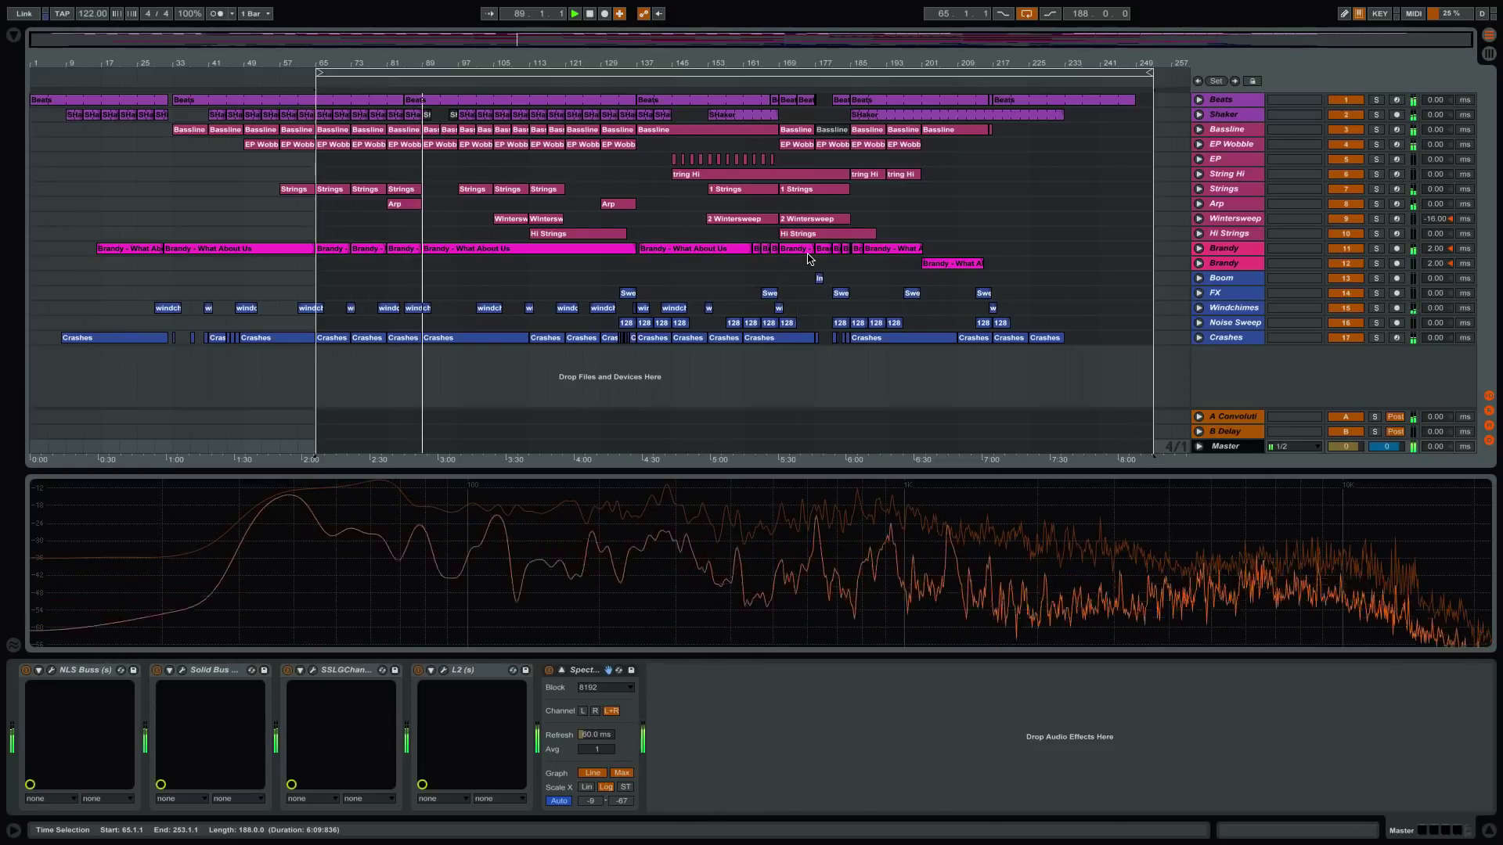
- Stop the remix playback while the master Spectrum analyzer is showing
key("space")
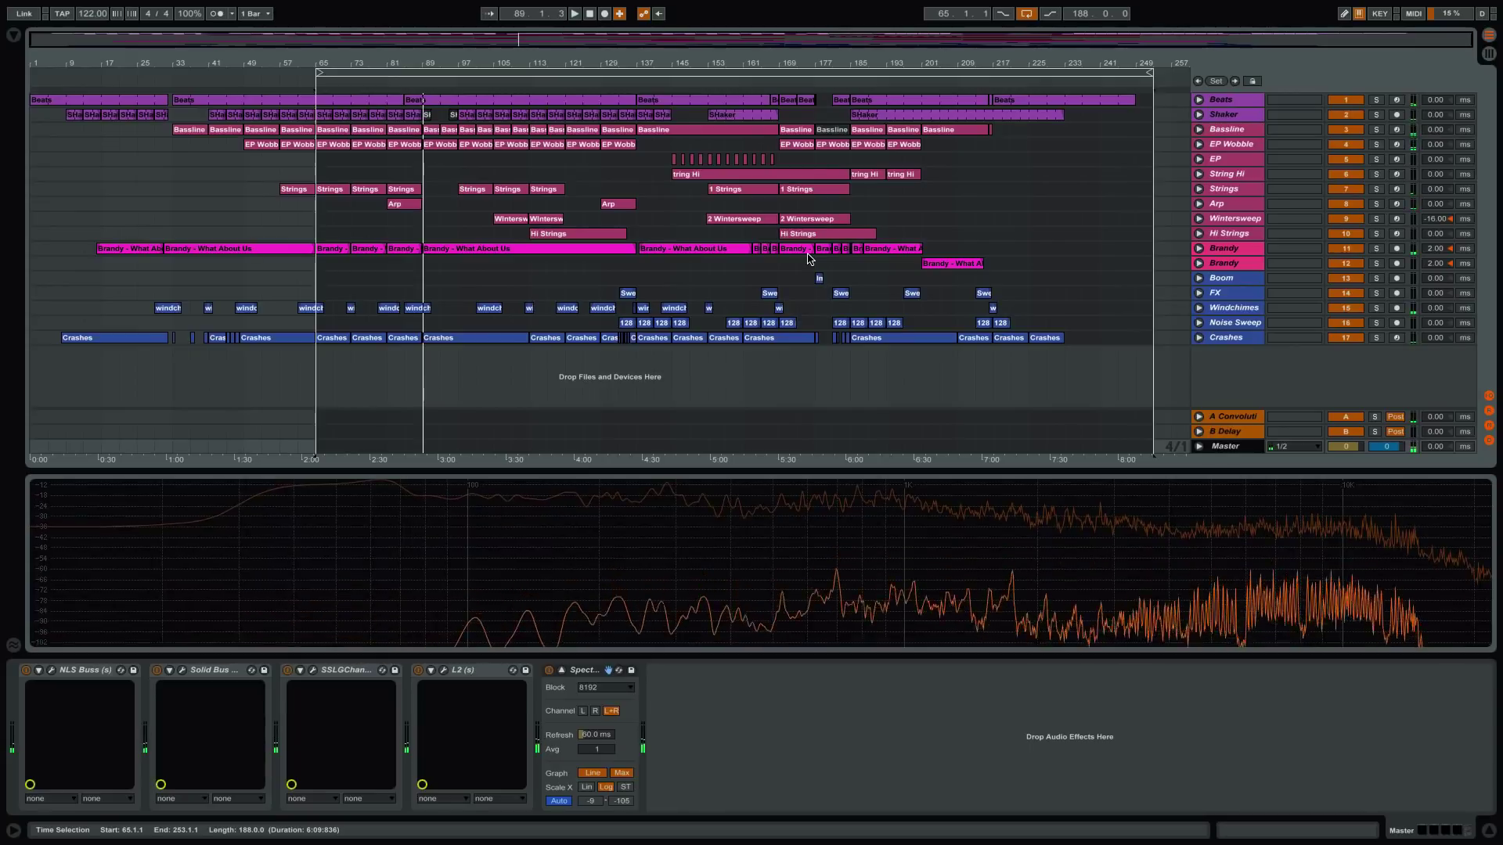
- Open the Beats clip at bar 33, zoom to its drum notes and play from there
left_click(182, 99)
key("z")
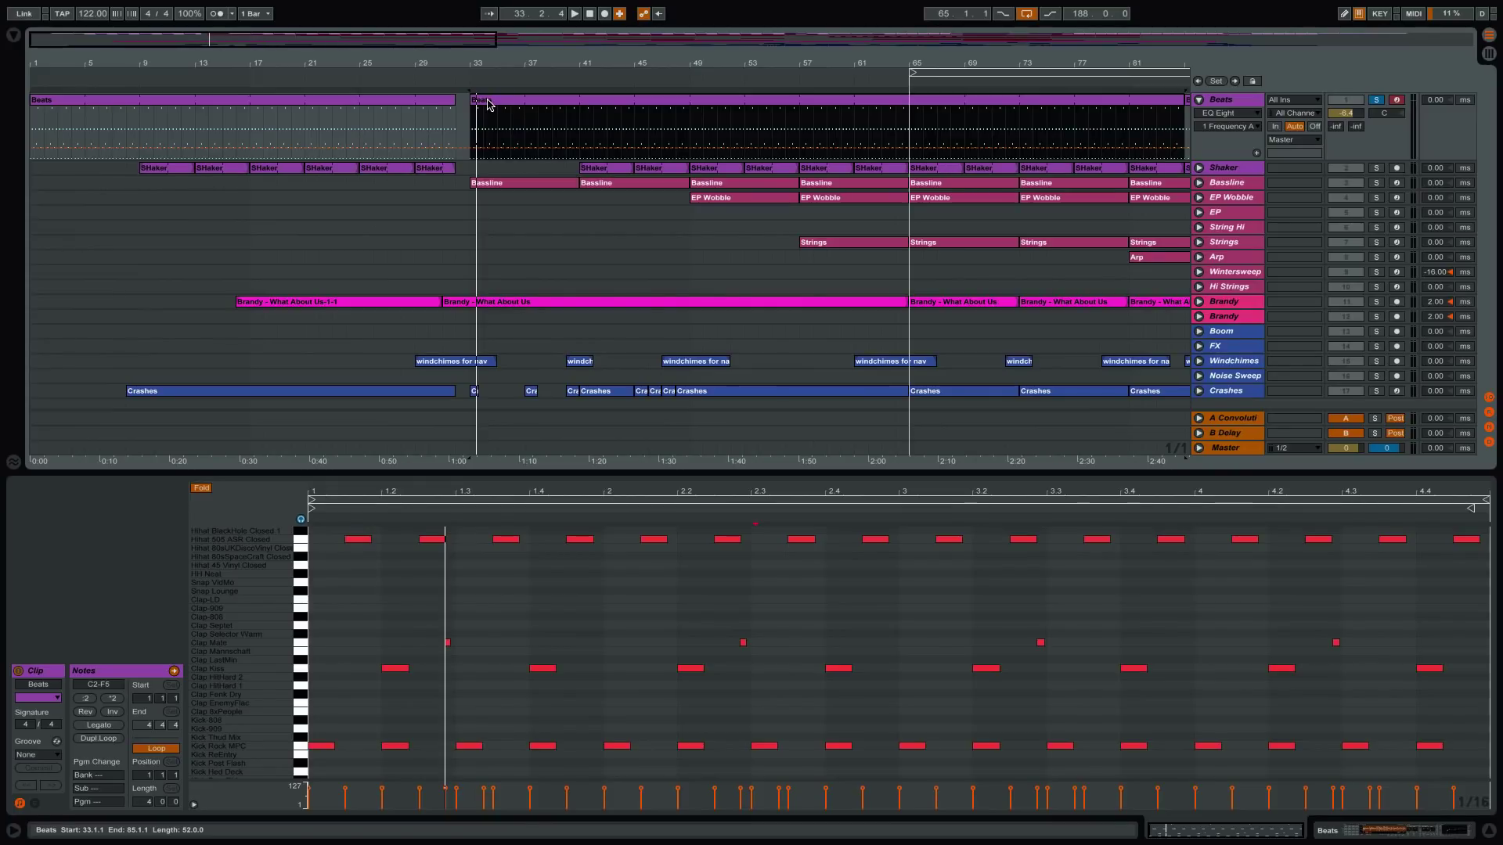
key("space")
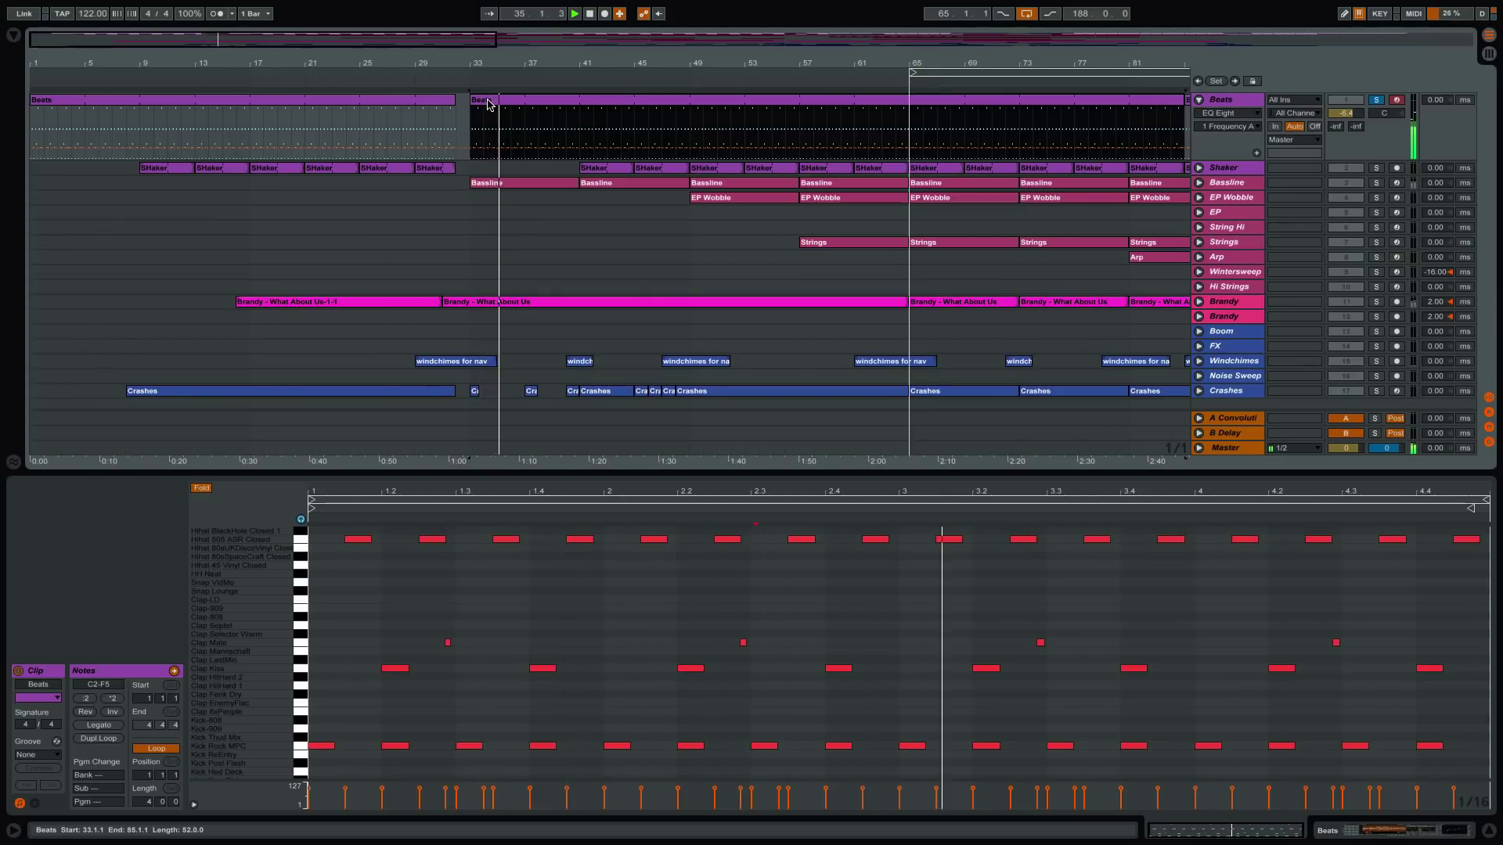
- Unfold the Beats drum rack in Session View and solo, then unsolo, the Kick Rock MPC chain
key("Tab")
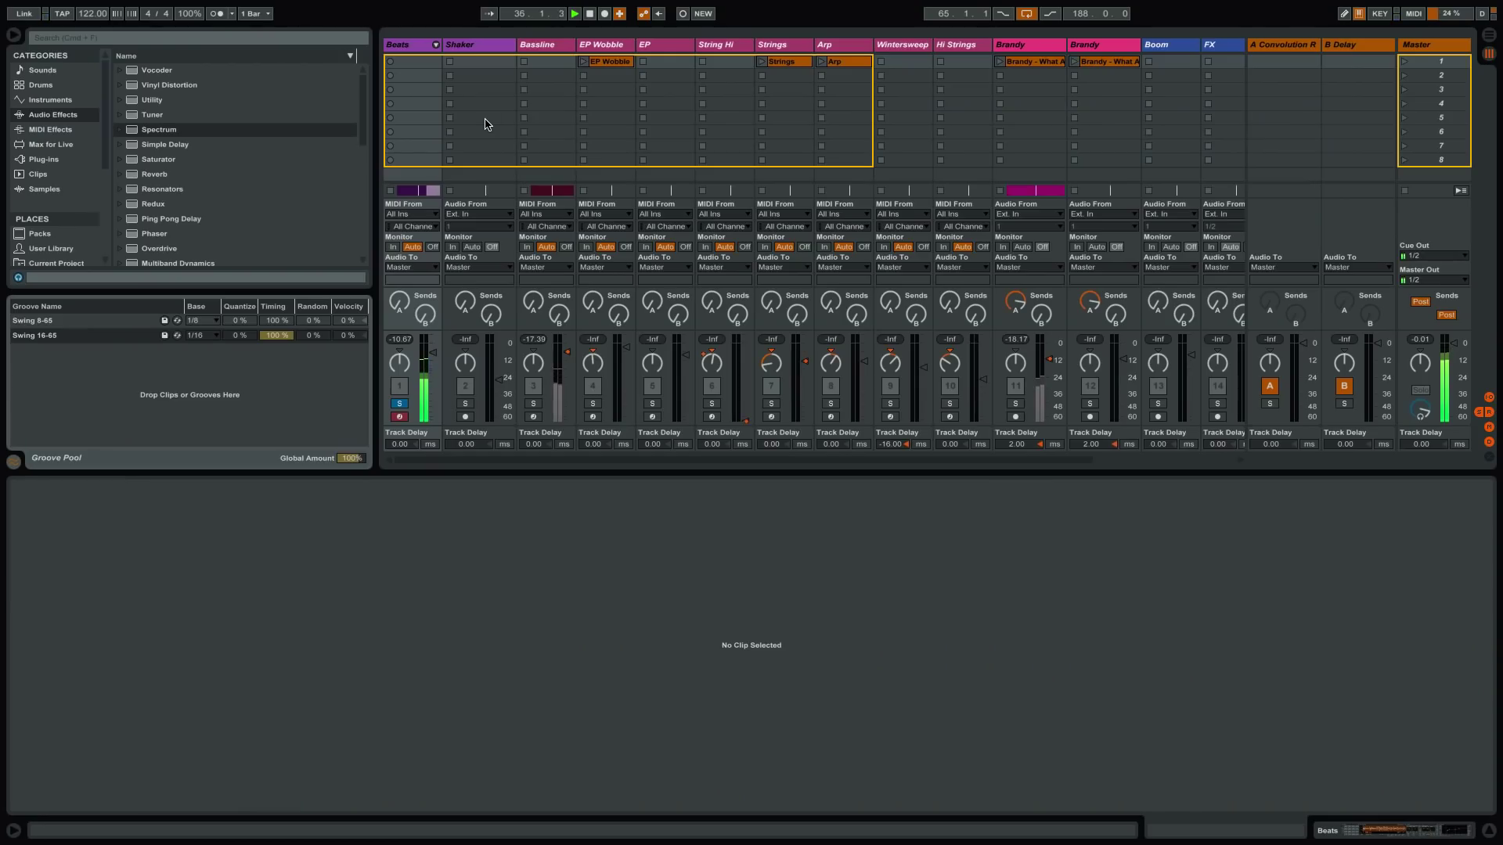
left_click(435, 45)
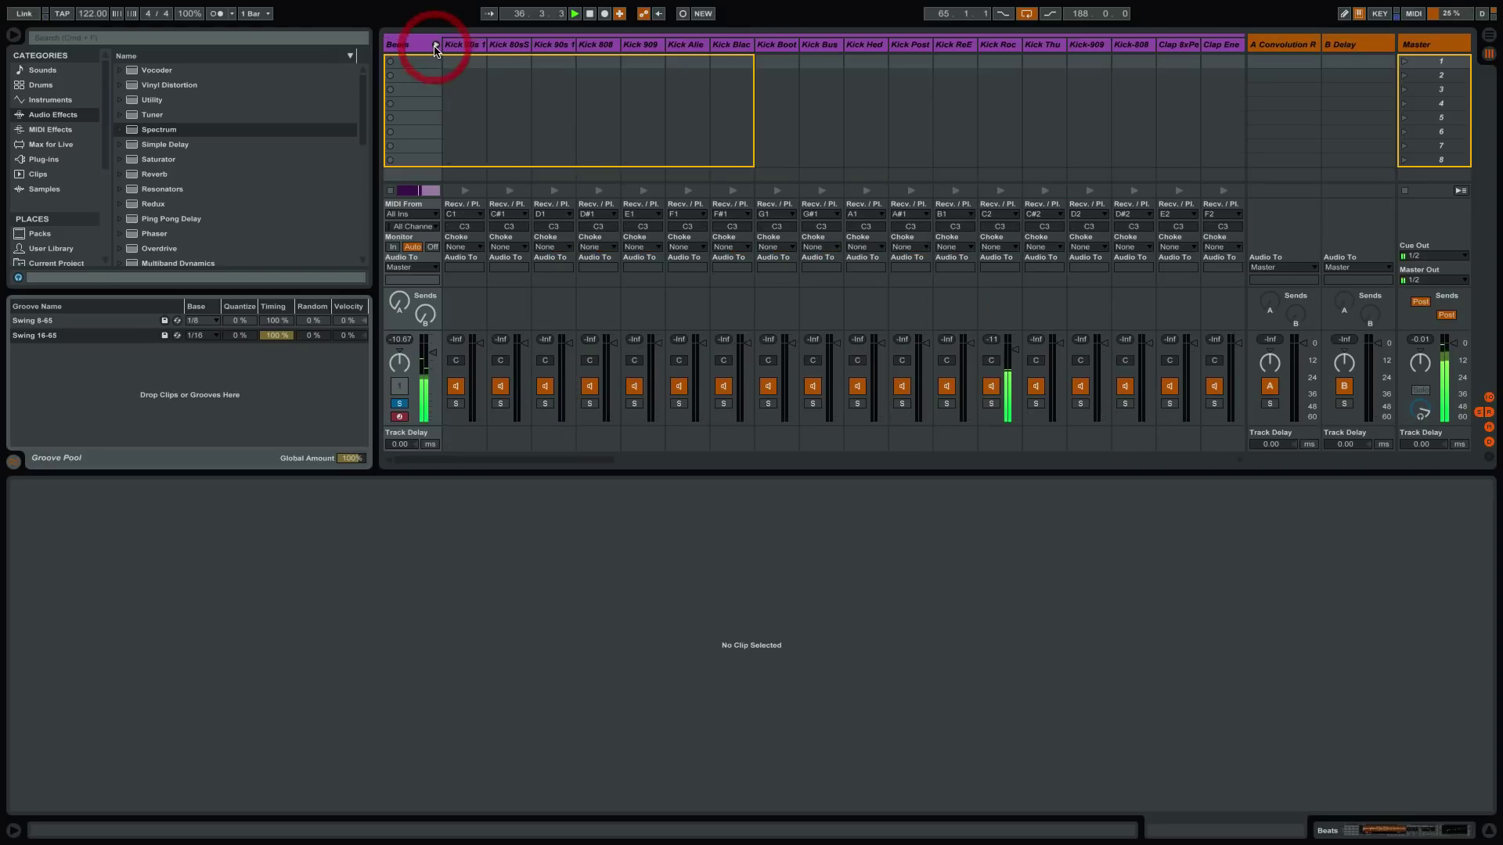
left_click(998, 45)
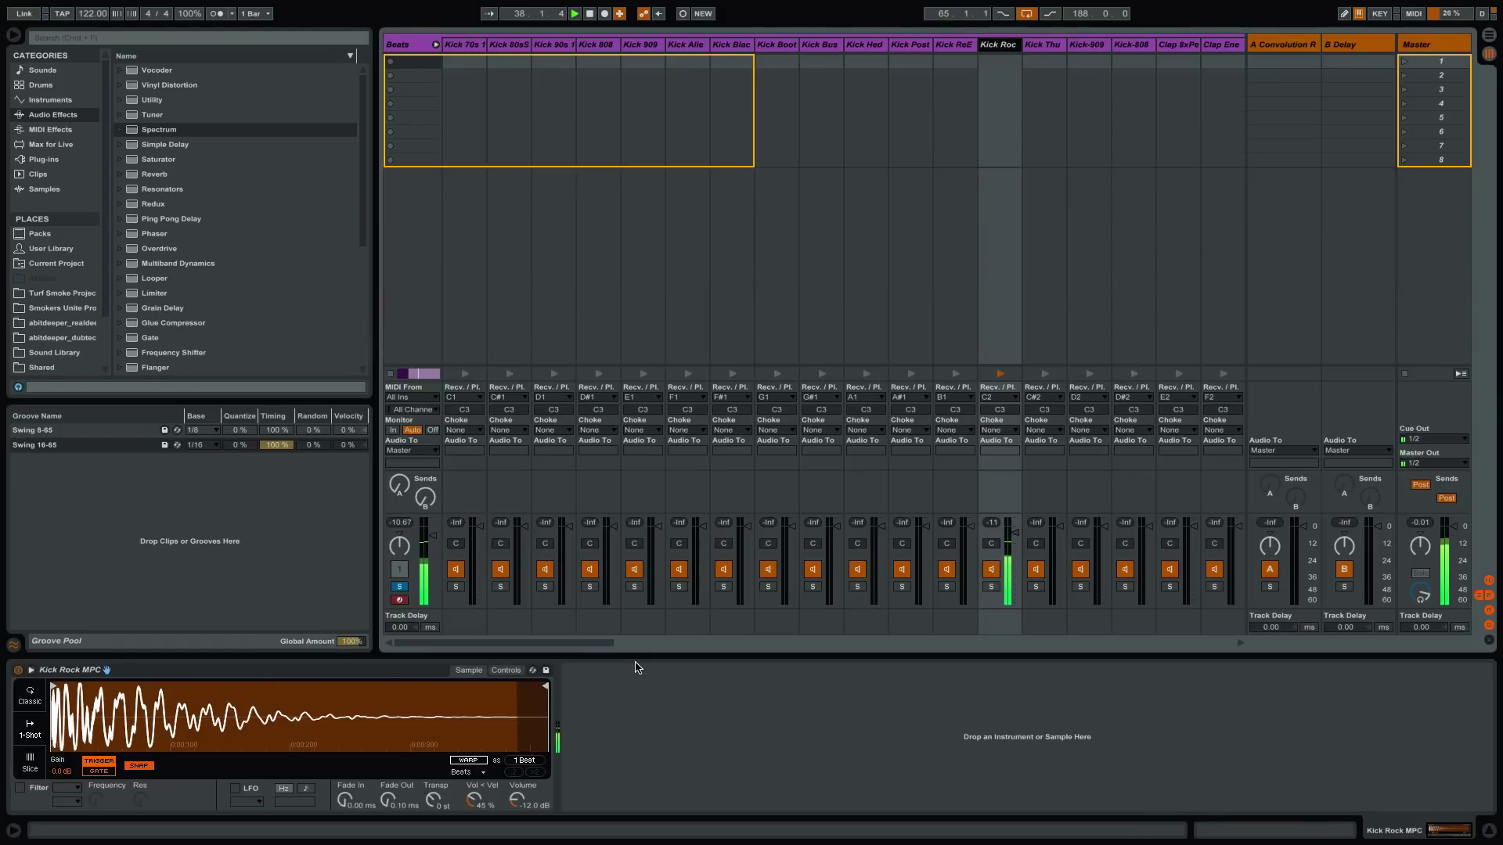
left_click_drag(582, 645, 644, 645)
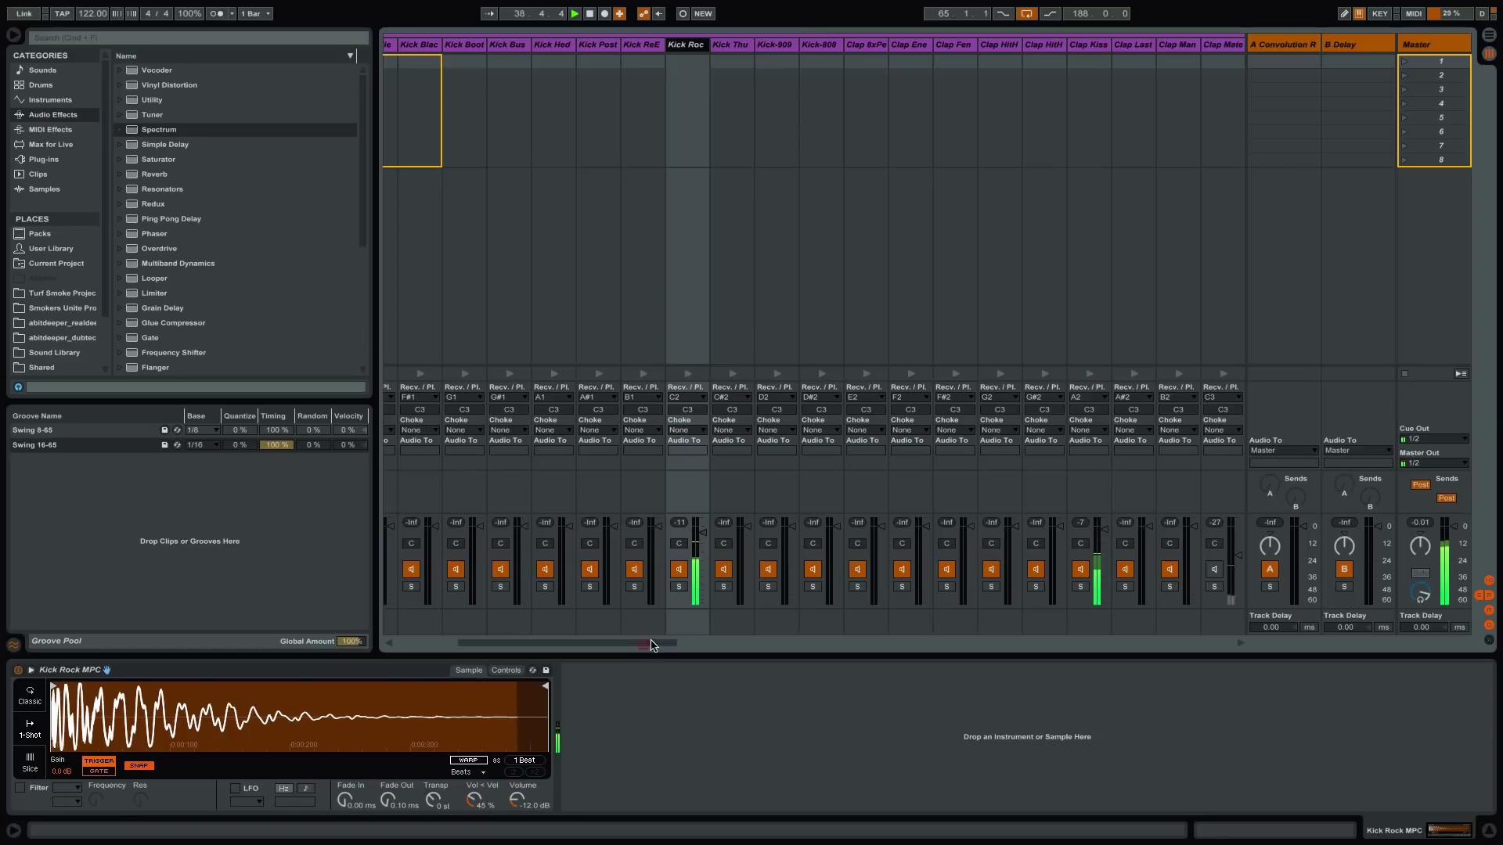
left_click(680, 588)
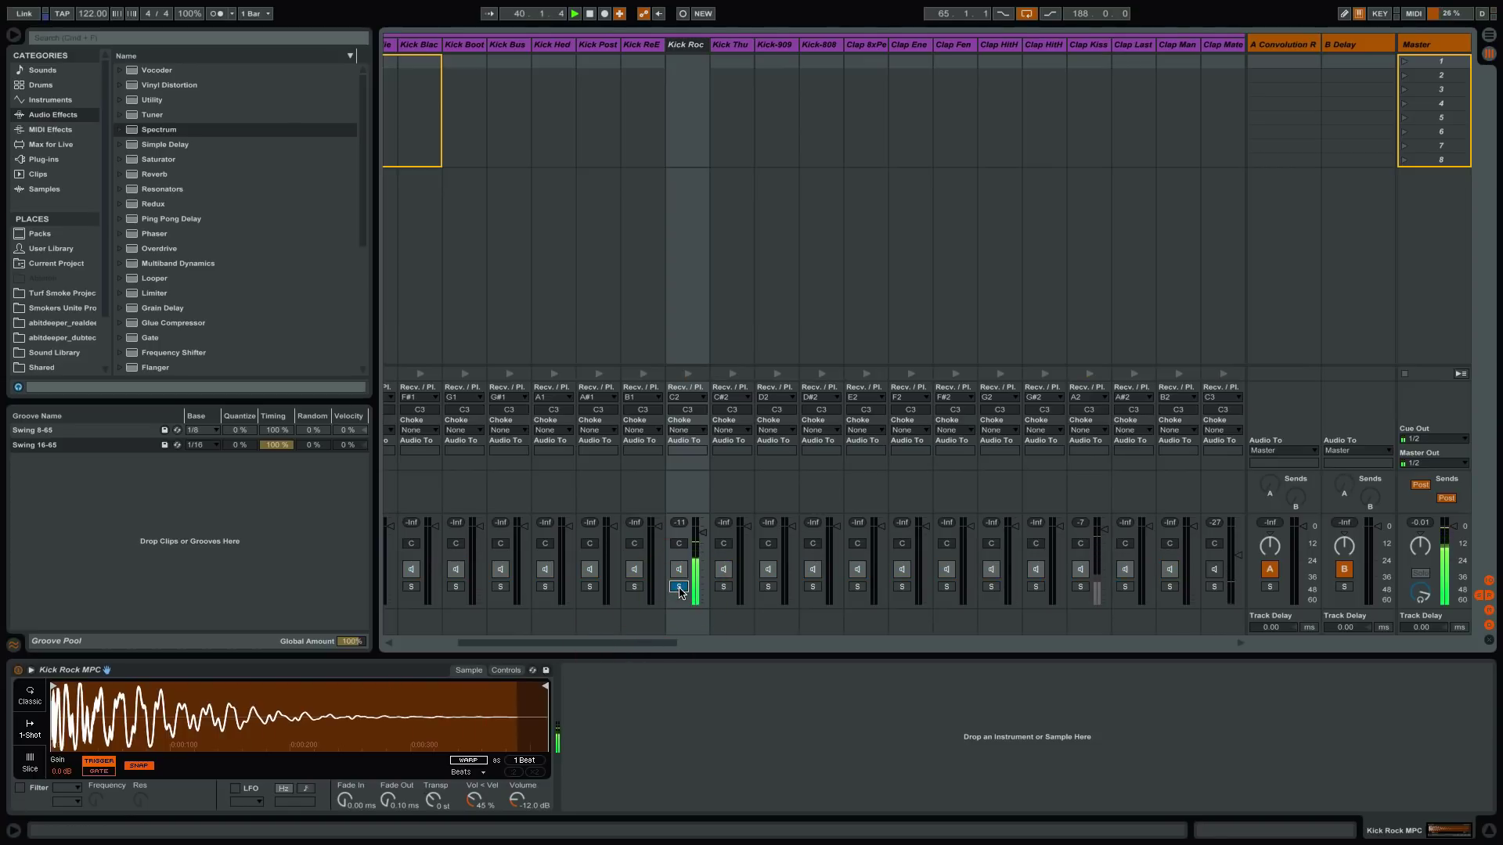
left_click(680, 587)
left_click_drag(650, 645, 712, 645)
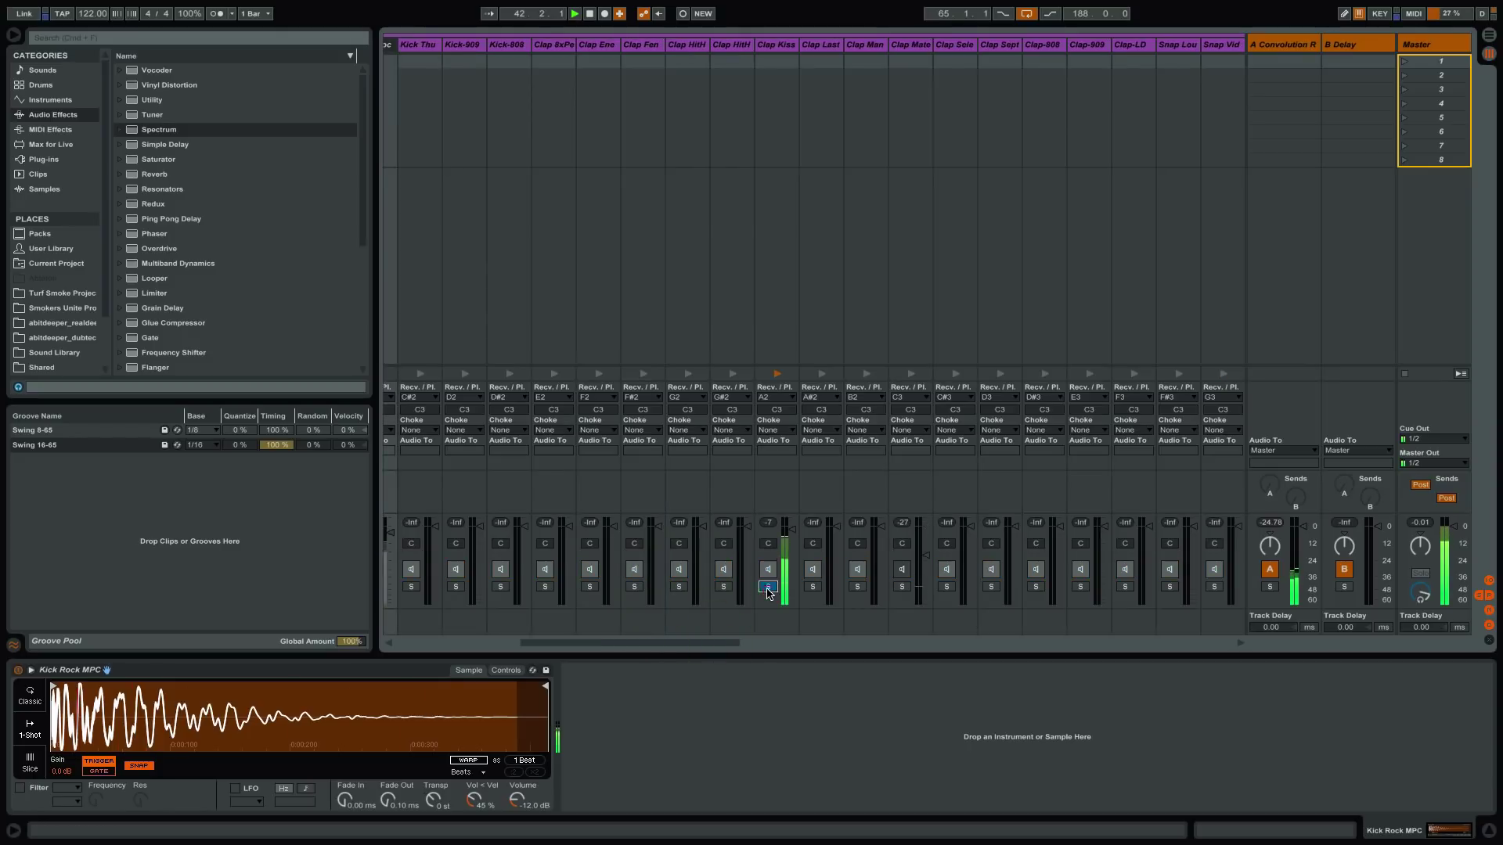
- Audition the Clap Kiss and Clap Mate chains one at a time
left_click(777, 70)
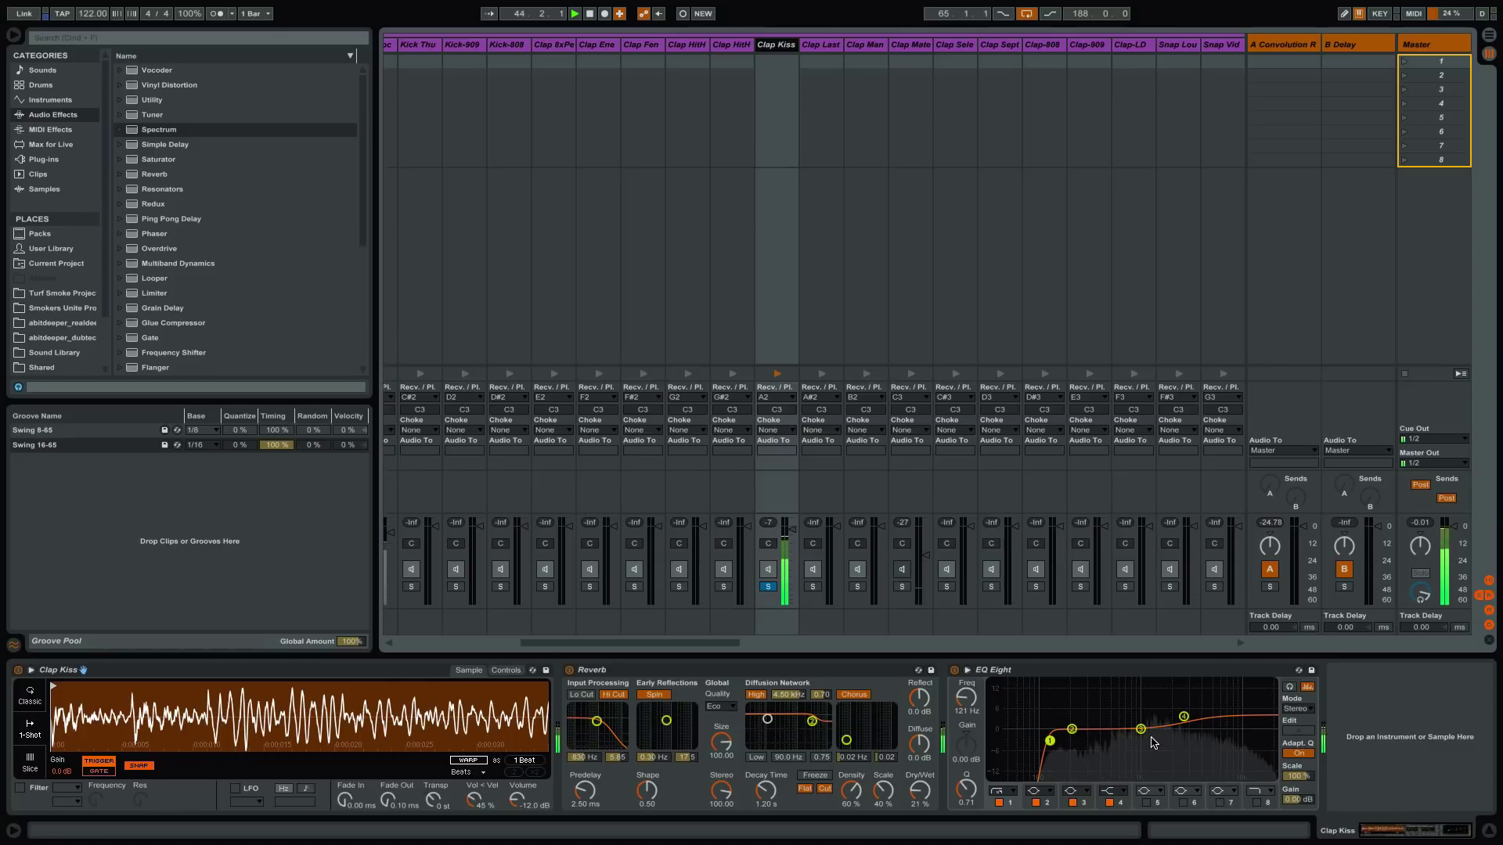
left_click(767, 587)
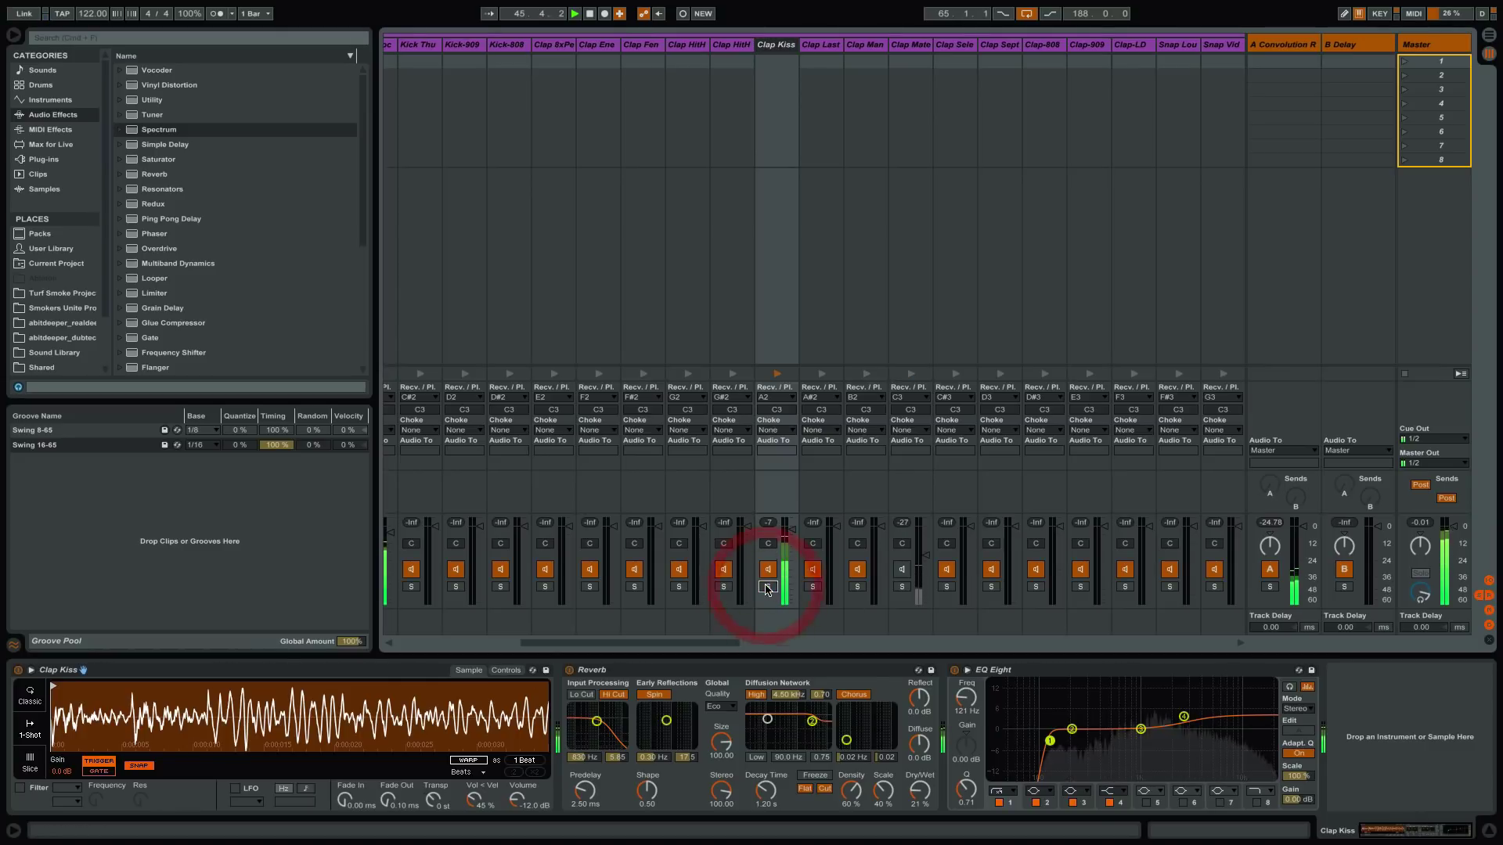
left_click(902, 587)
left_click(901, 588)
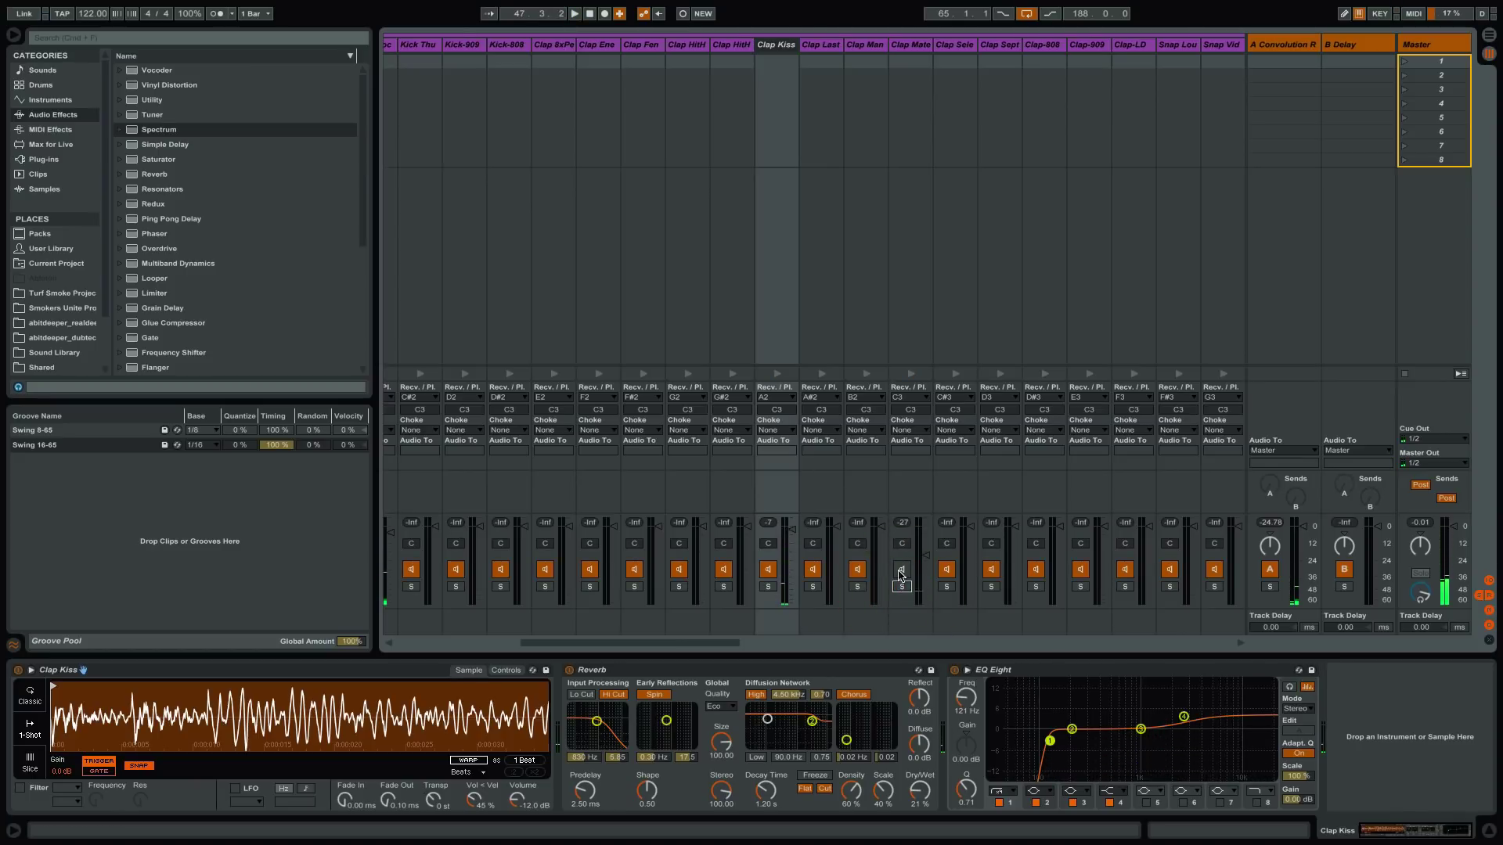
- Audition the hi-hats by soloing Hihat 505, then the F5 hi-hat chain
left_click_drag(718, 647, 894, 643)
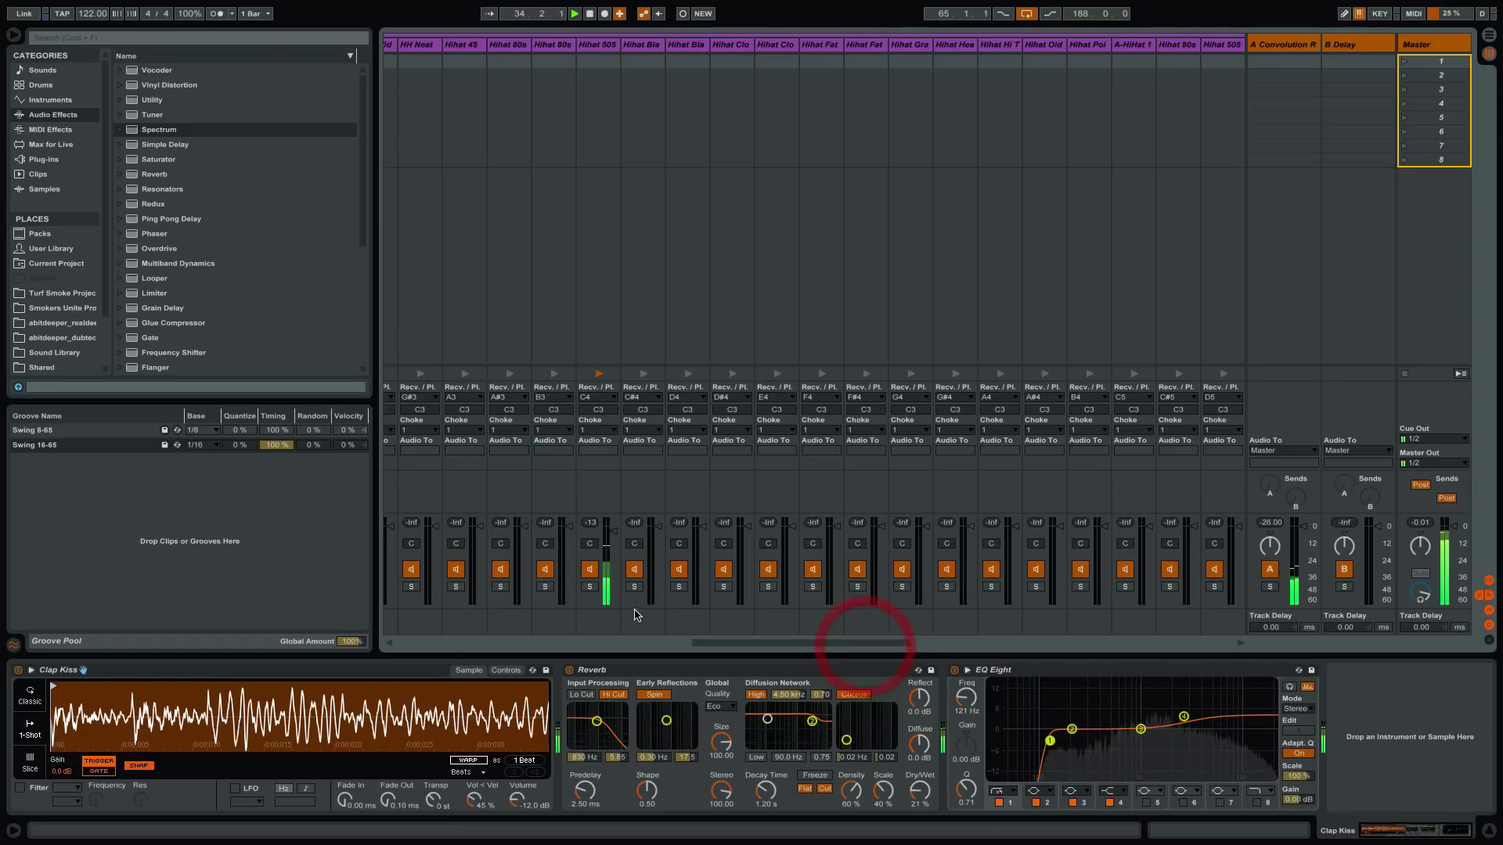
left_click(589, 587)
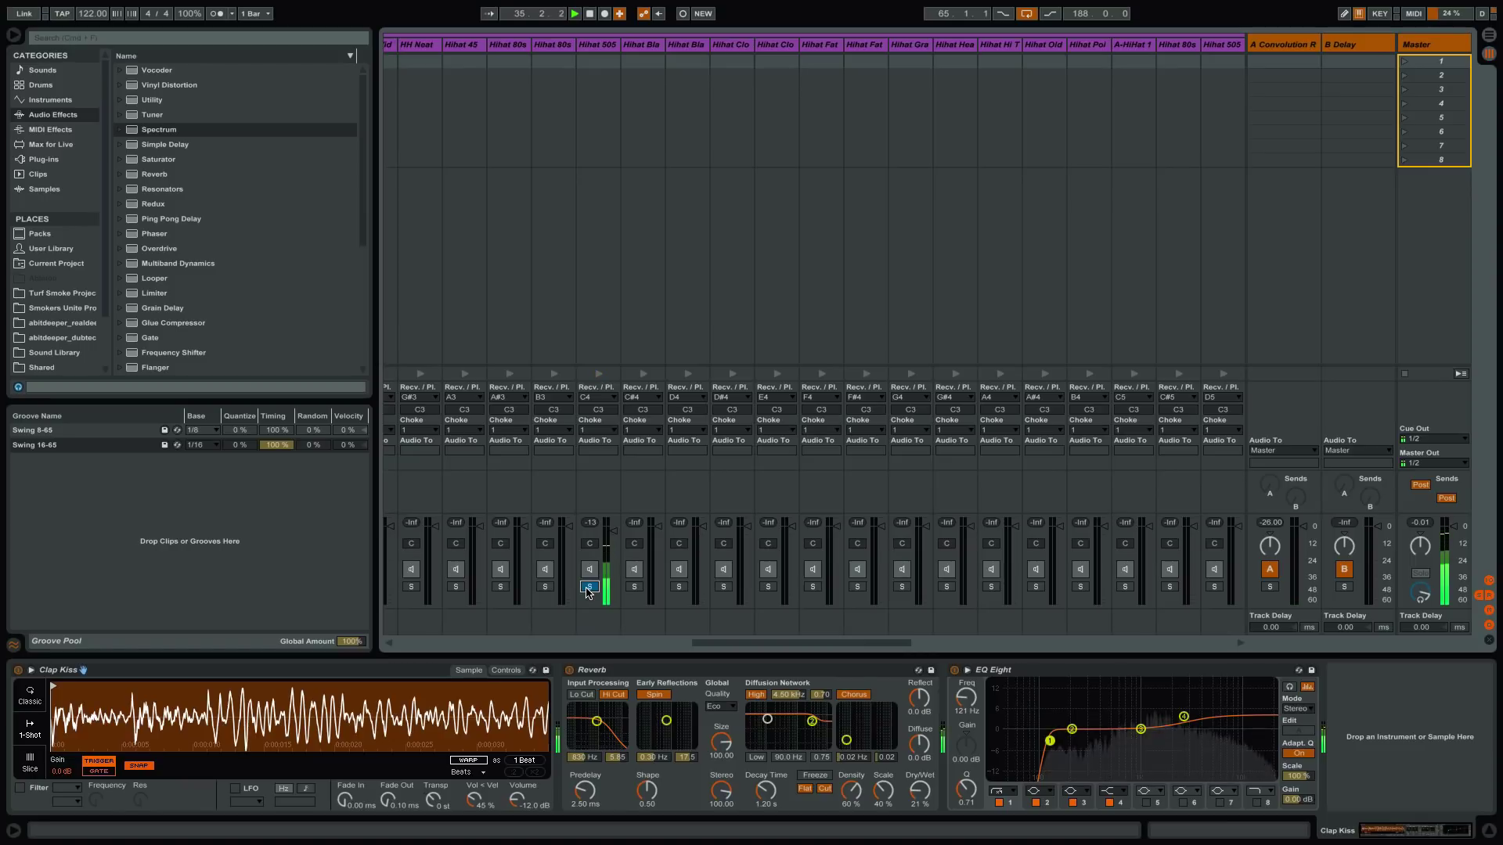
left_click(590, 586)
left_click_drag(861, 644, 899, 647)
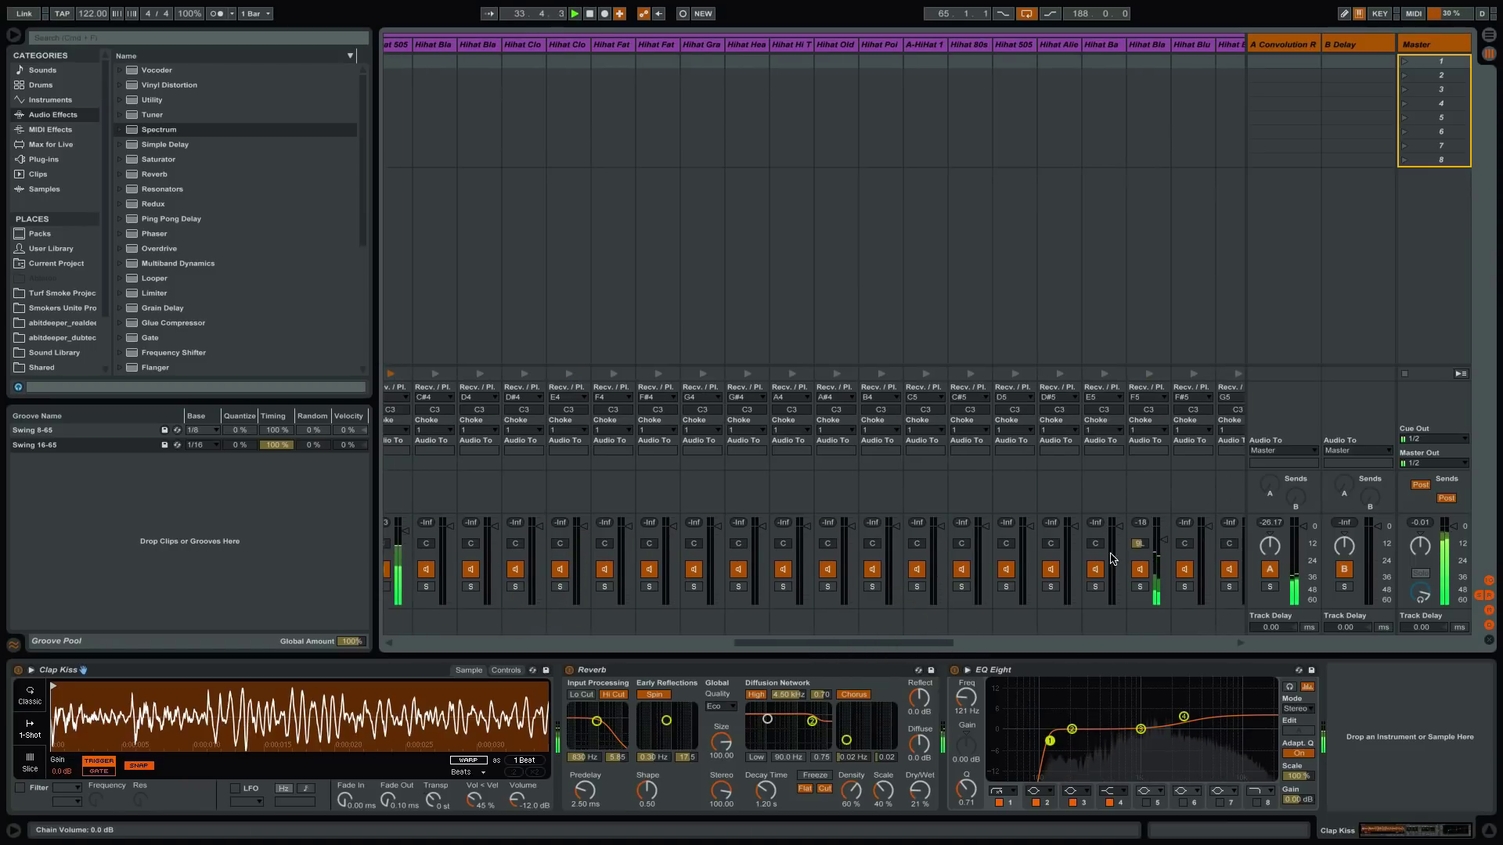
left_click(1140, 587)
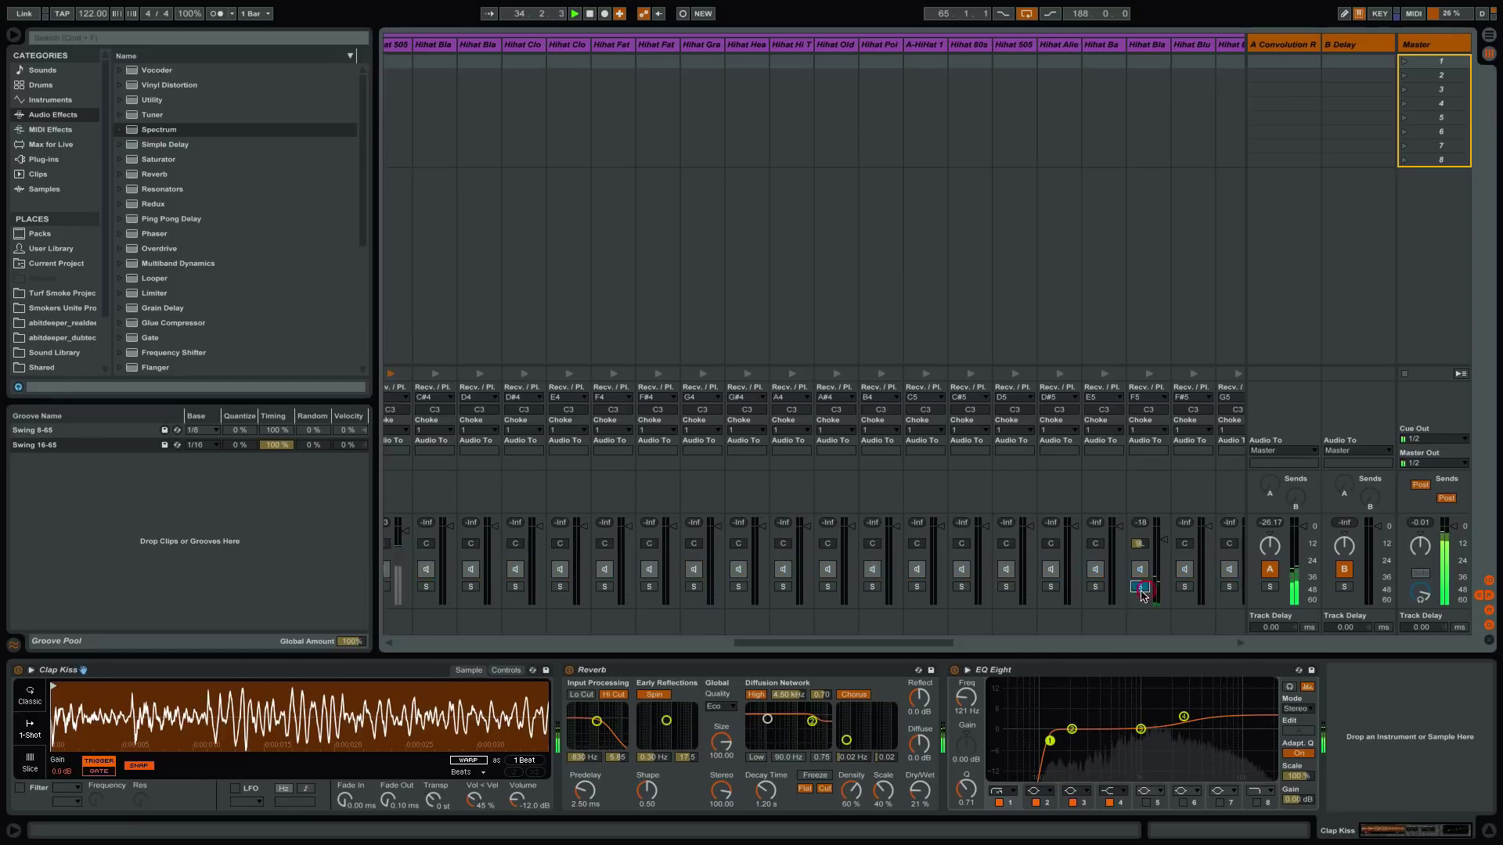
left_click(387, 586)
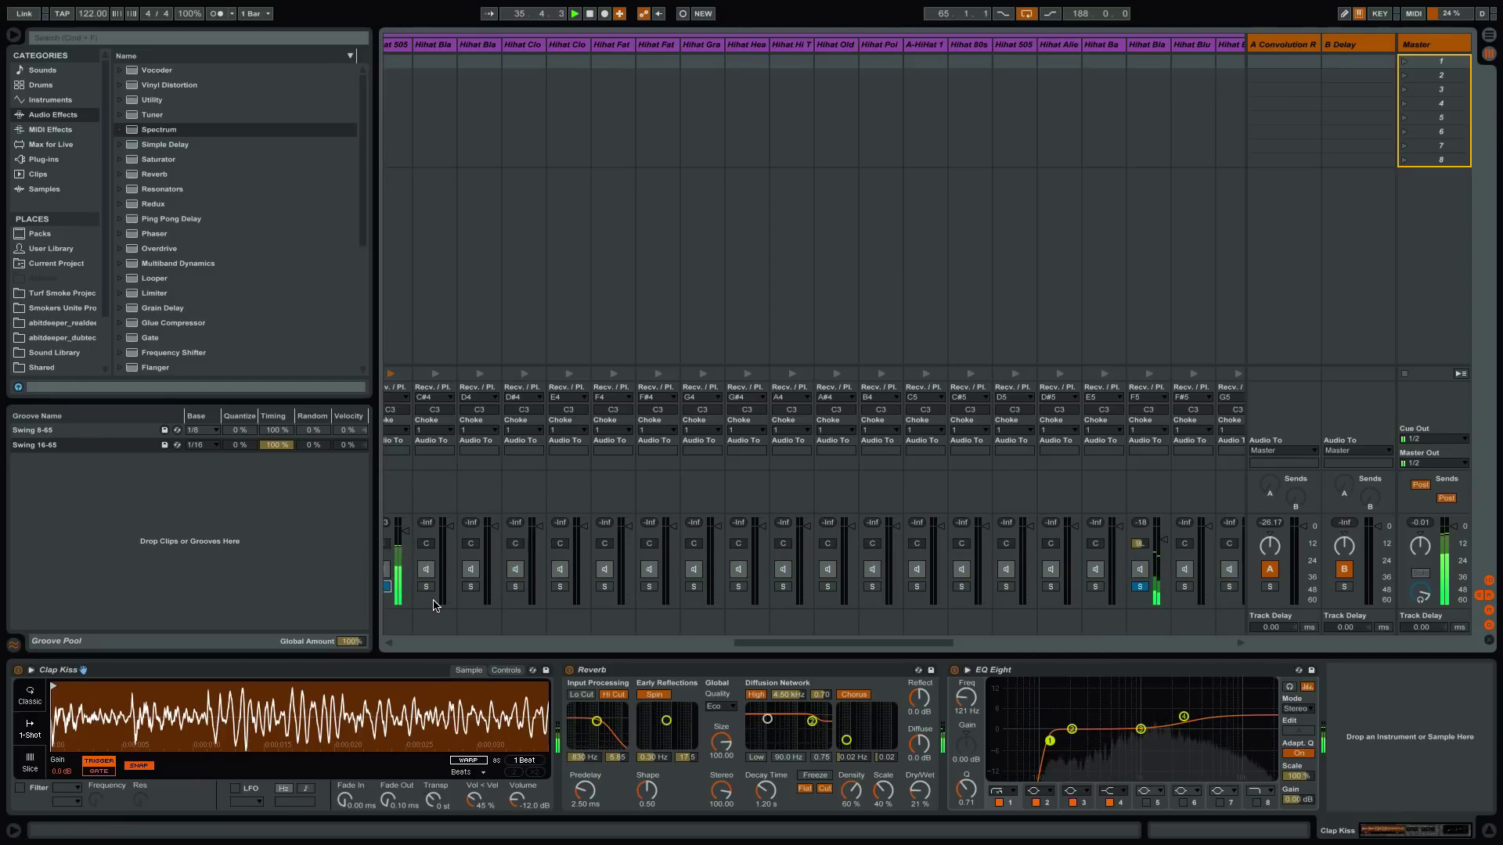
left_click(388, 587)
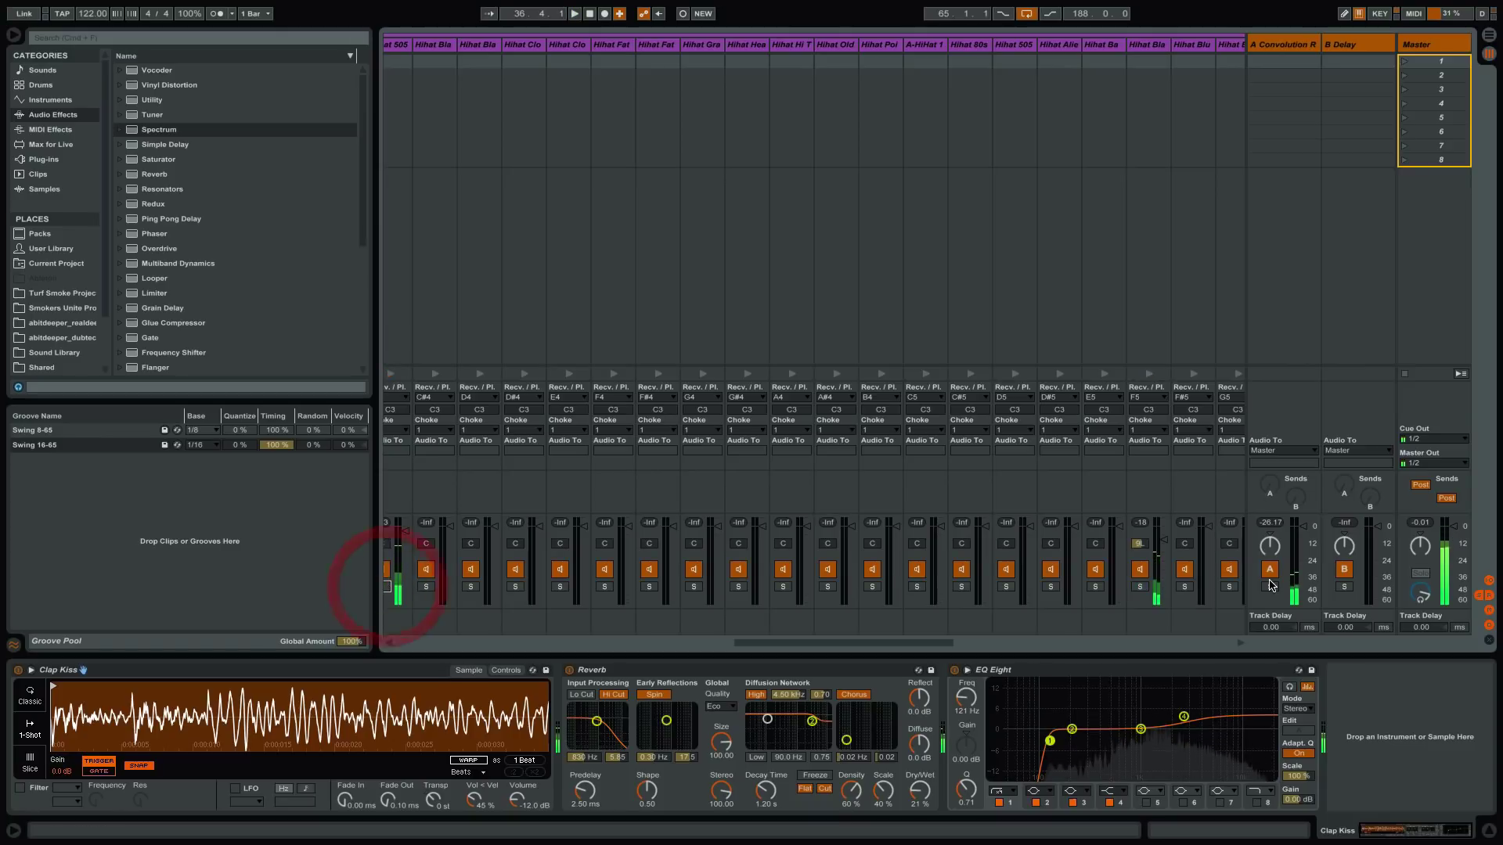
- Open the Beats clip's notes, select the Clap Mate hit at 2.2.4 and play the beat
key("Tab")
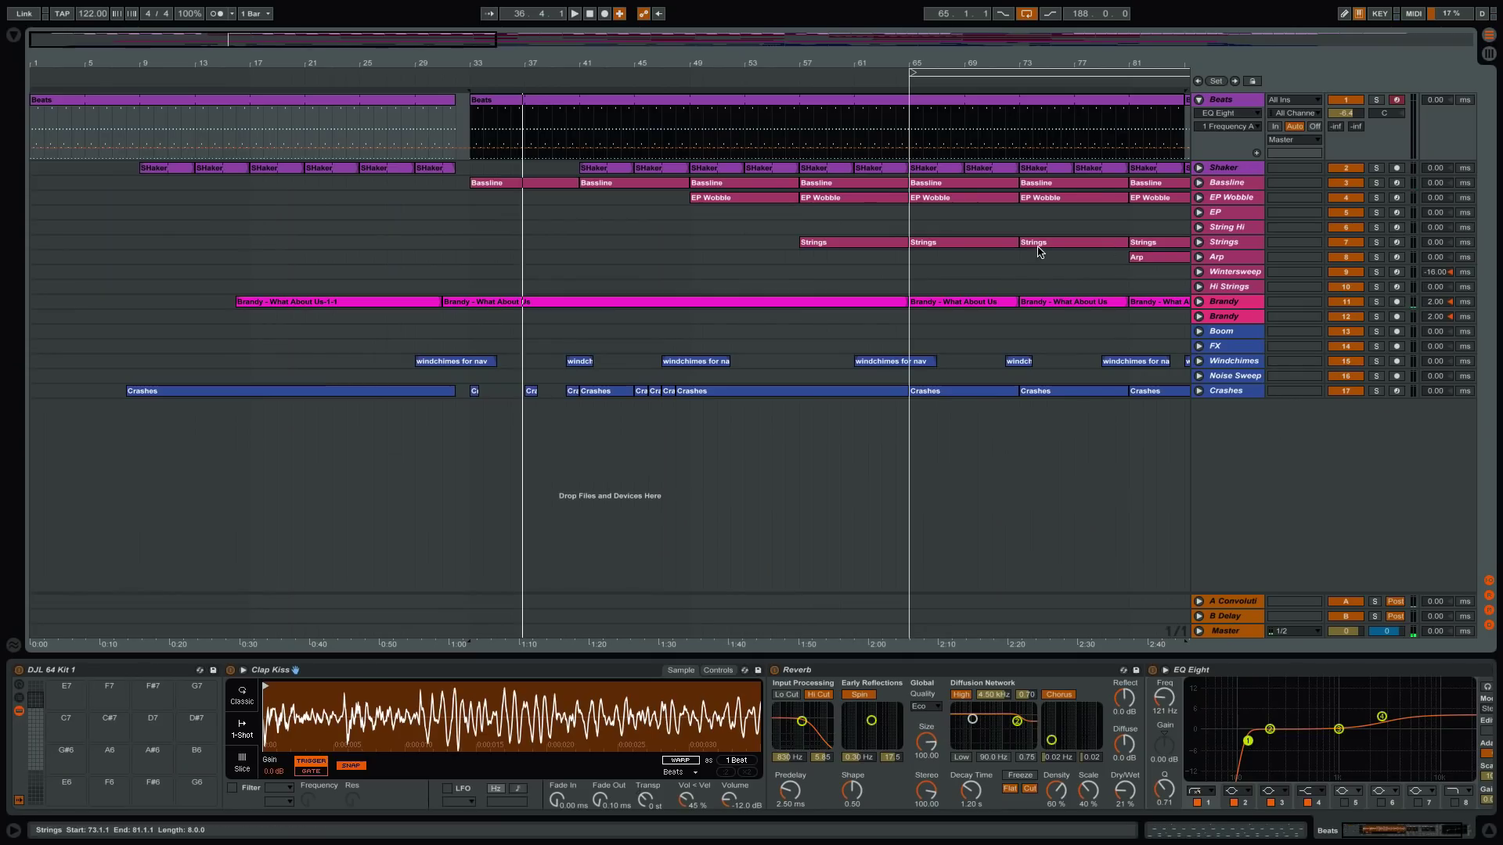
double_click(507, 99)
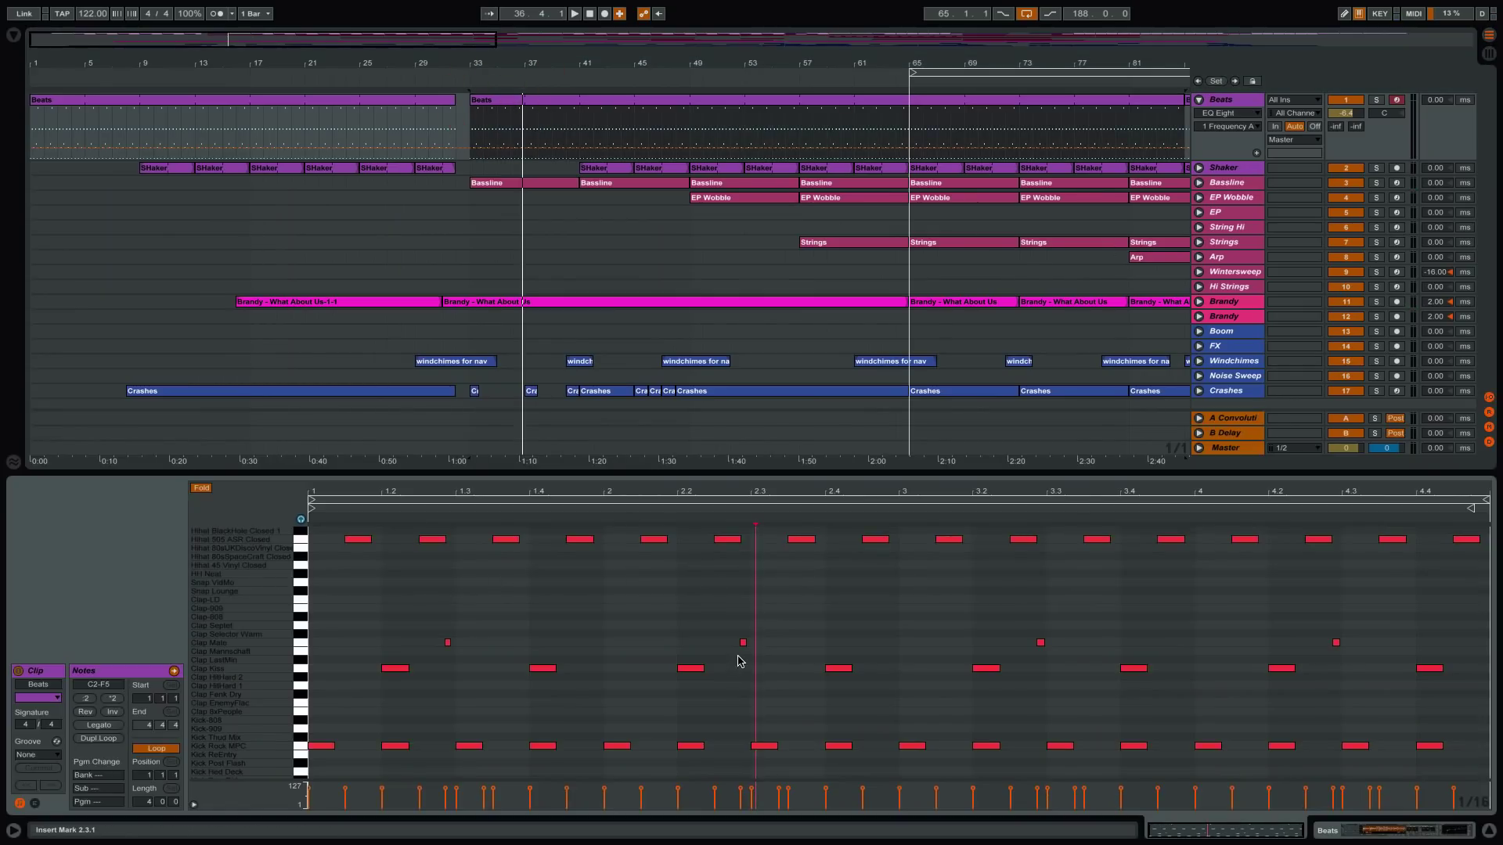
left_click_drag(735, 637, 766, 658)
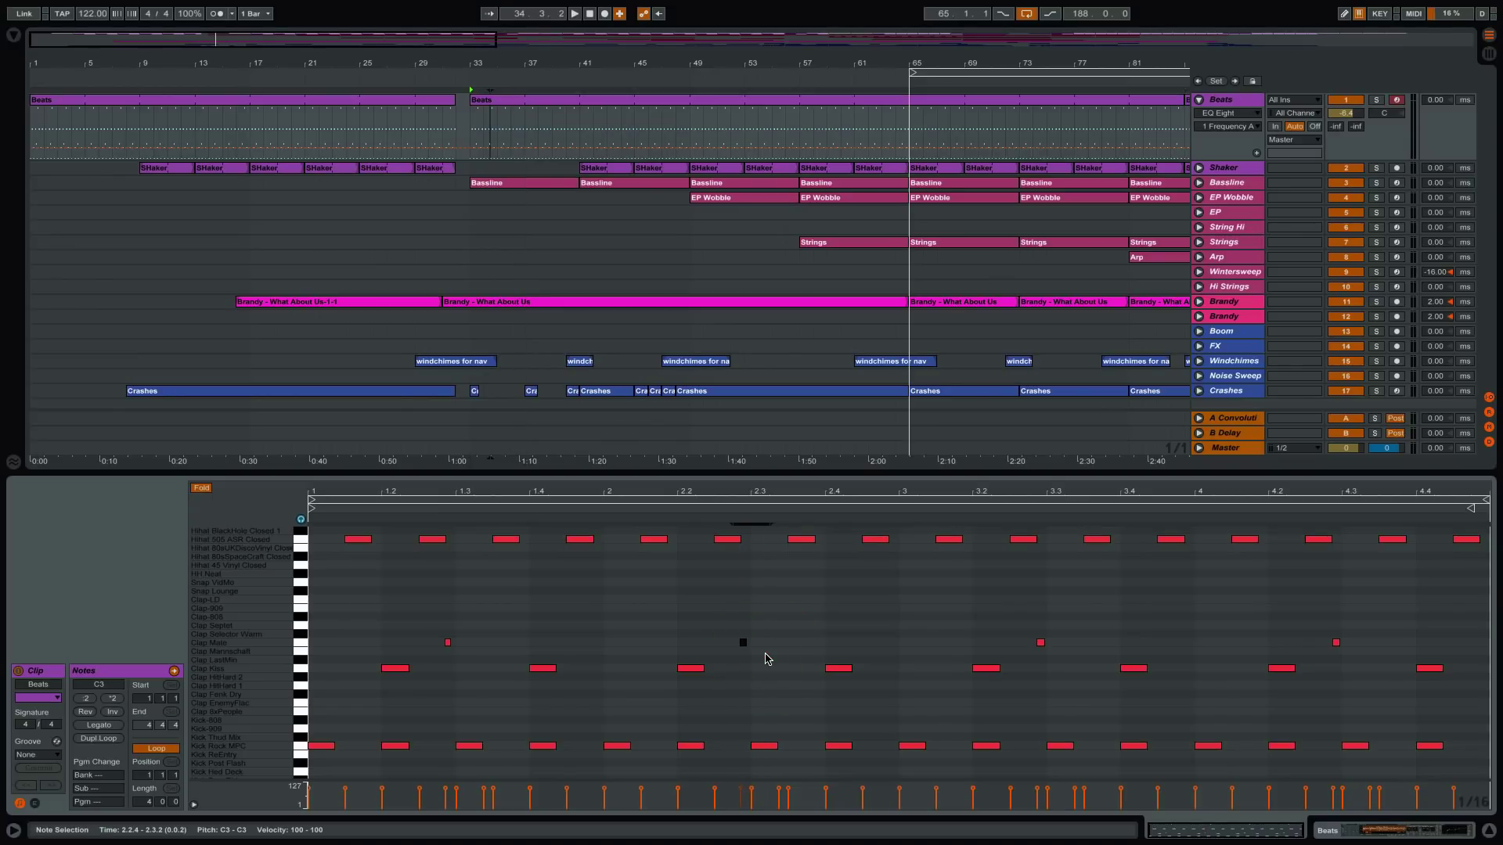
key("space")
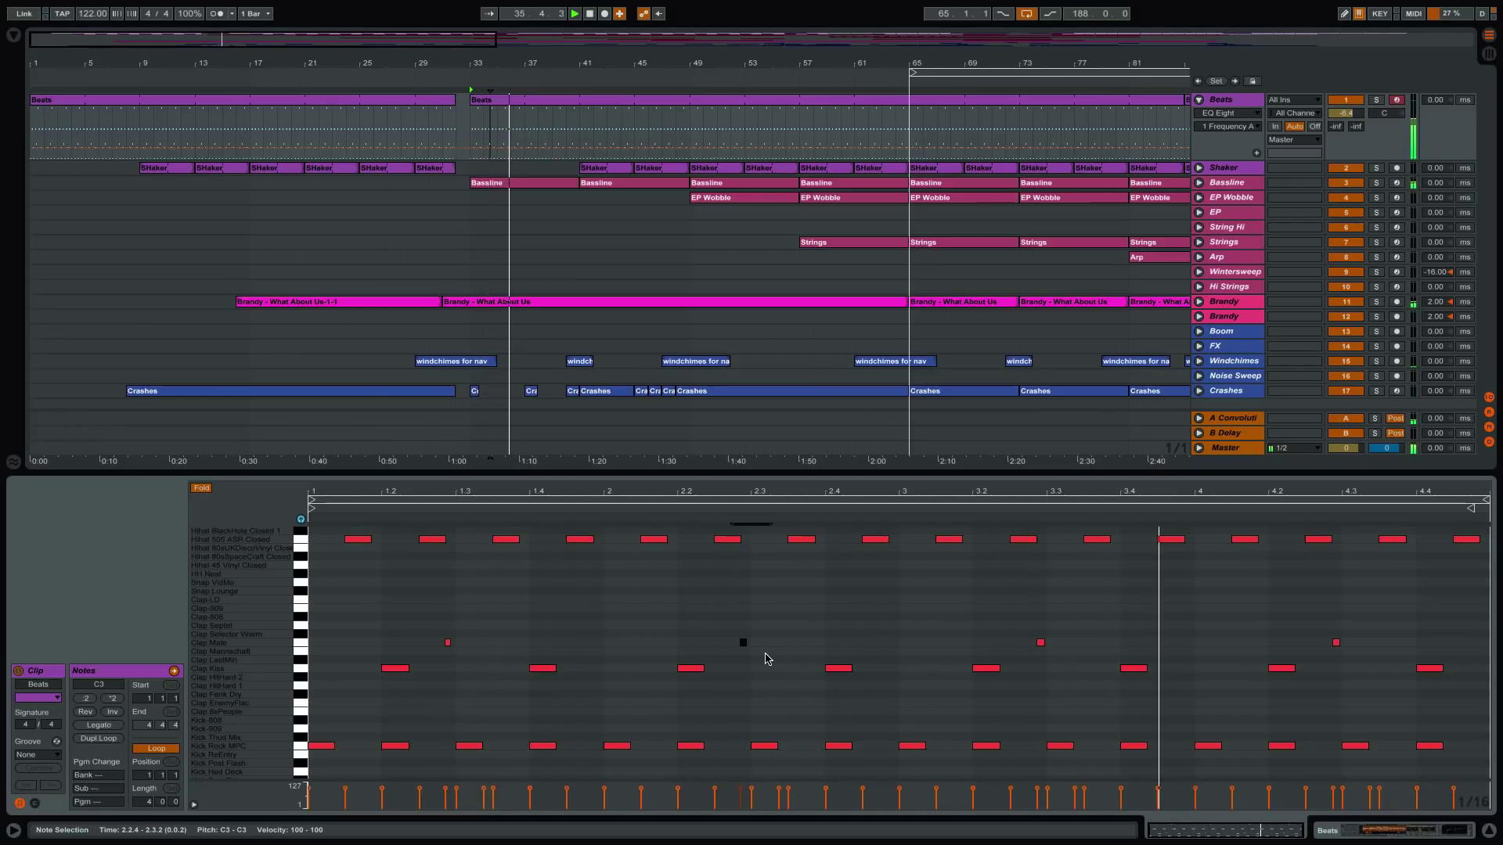
key("space")
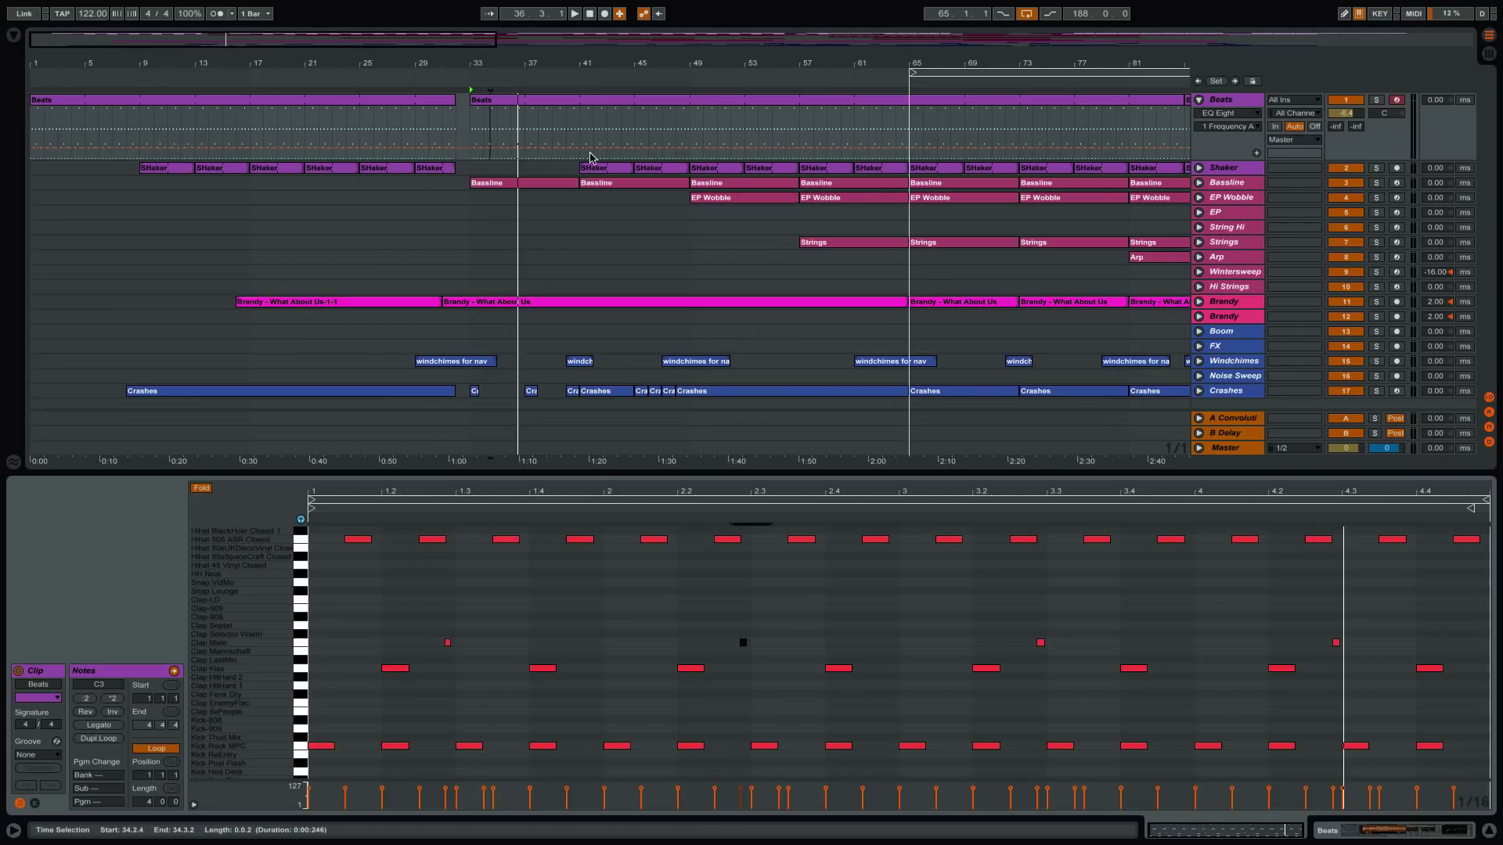
- Play bars 41–45 with Shaker and Beats soloed, ending with only Shaker soloed
left_click_drag(583, 126, 631, 128)
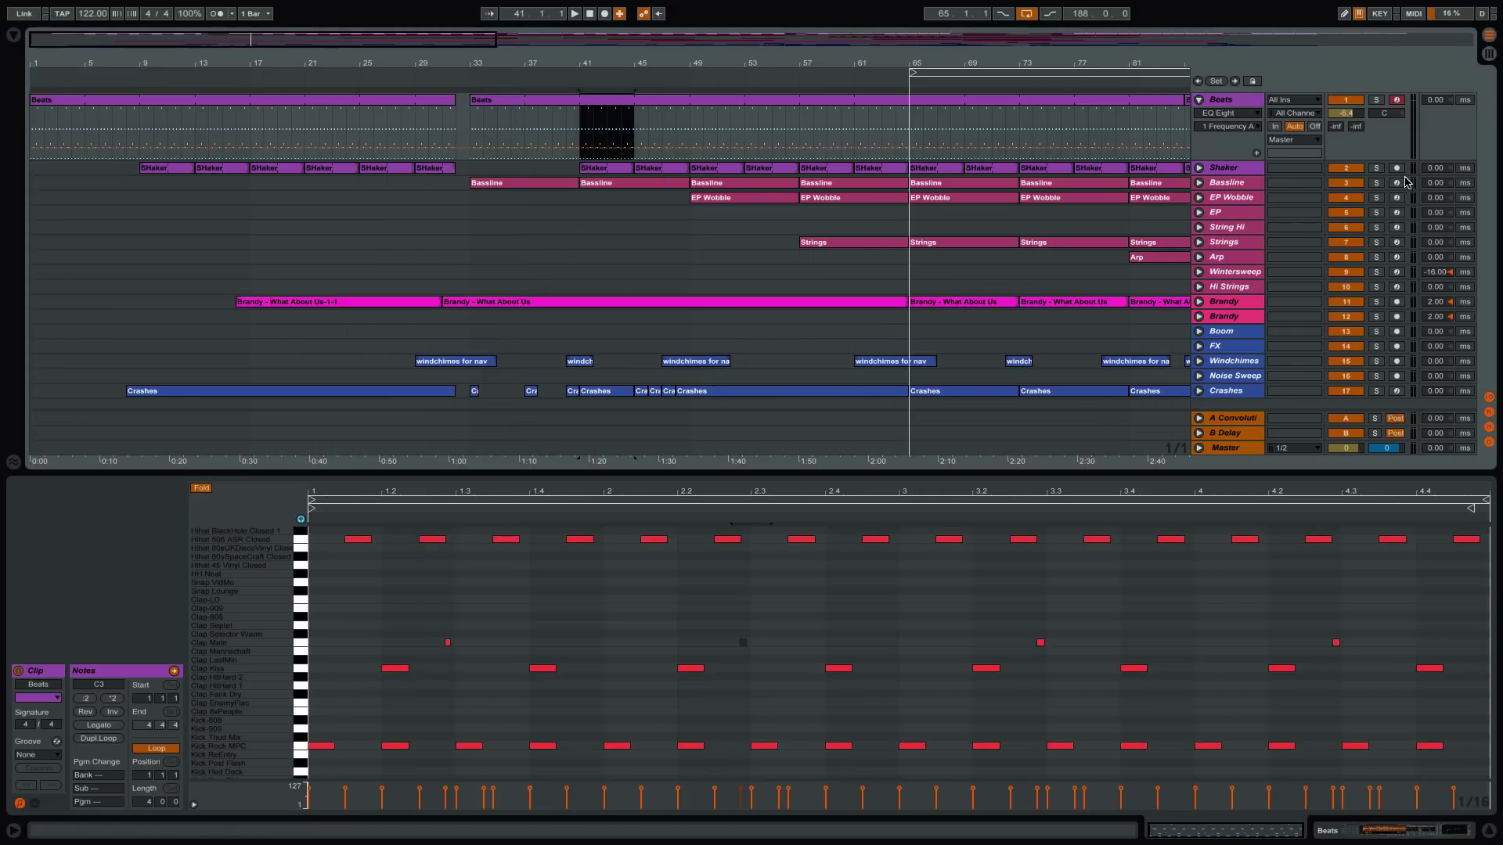
left_click(1376, 101)
left_click(1376, 169)
left_click(1376, 100, "ctrl")
key("space")
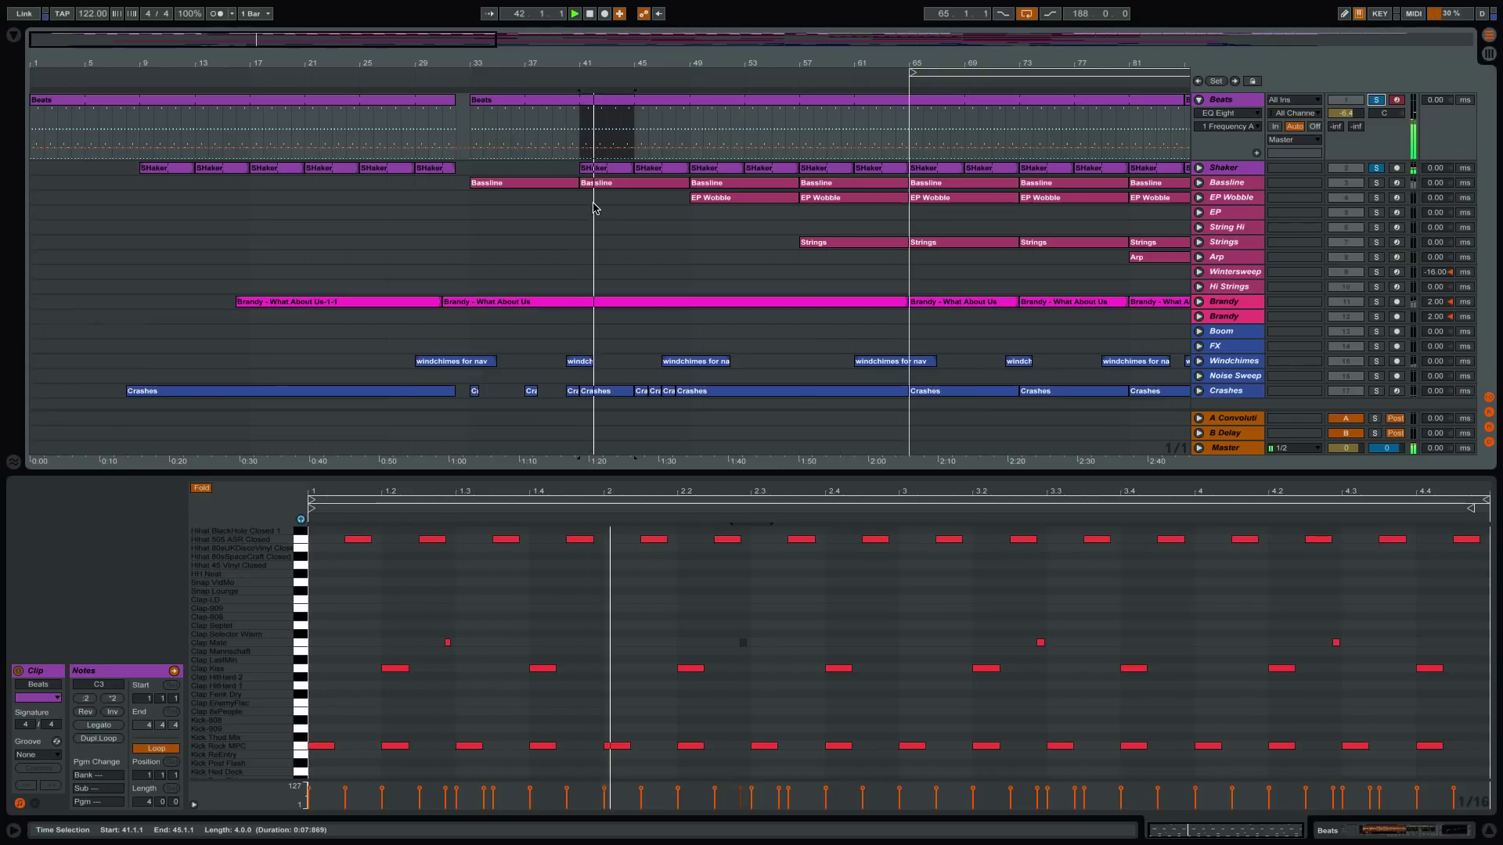
left_click(1376, 167)
left_click(1376, 100)
left_click(1376, 168)
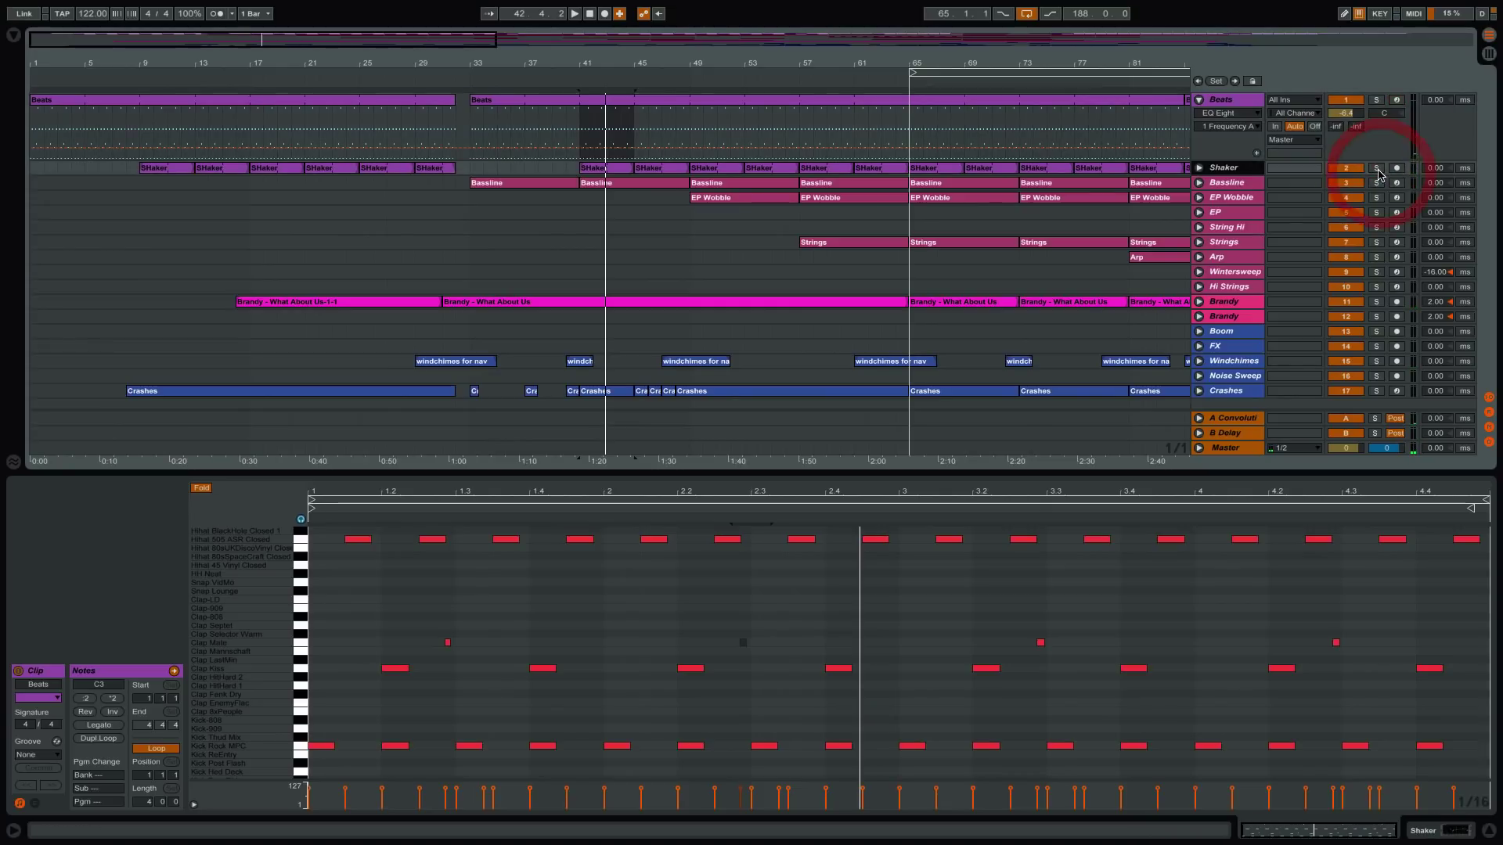
- Open the Shaker clip at bar 41, confirm its Swing 16-65 groove, zoom out and play
left_click(602, 169)
key("space")
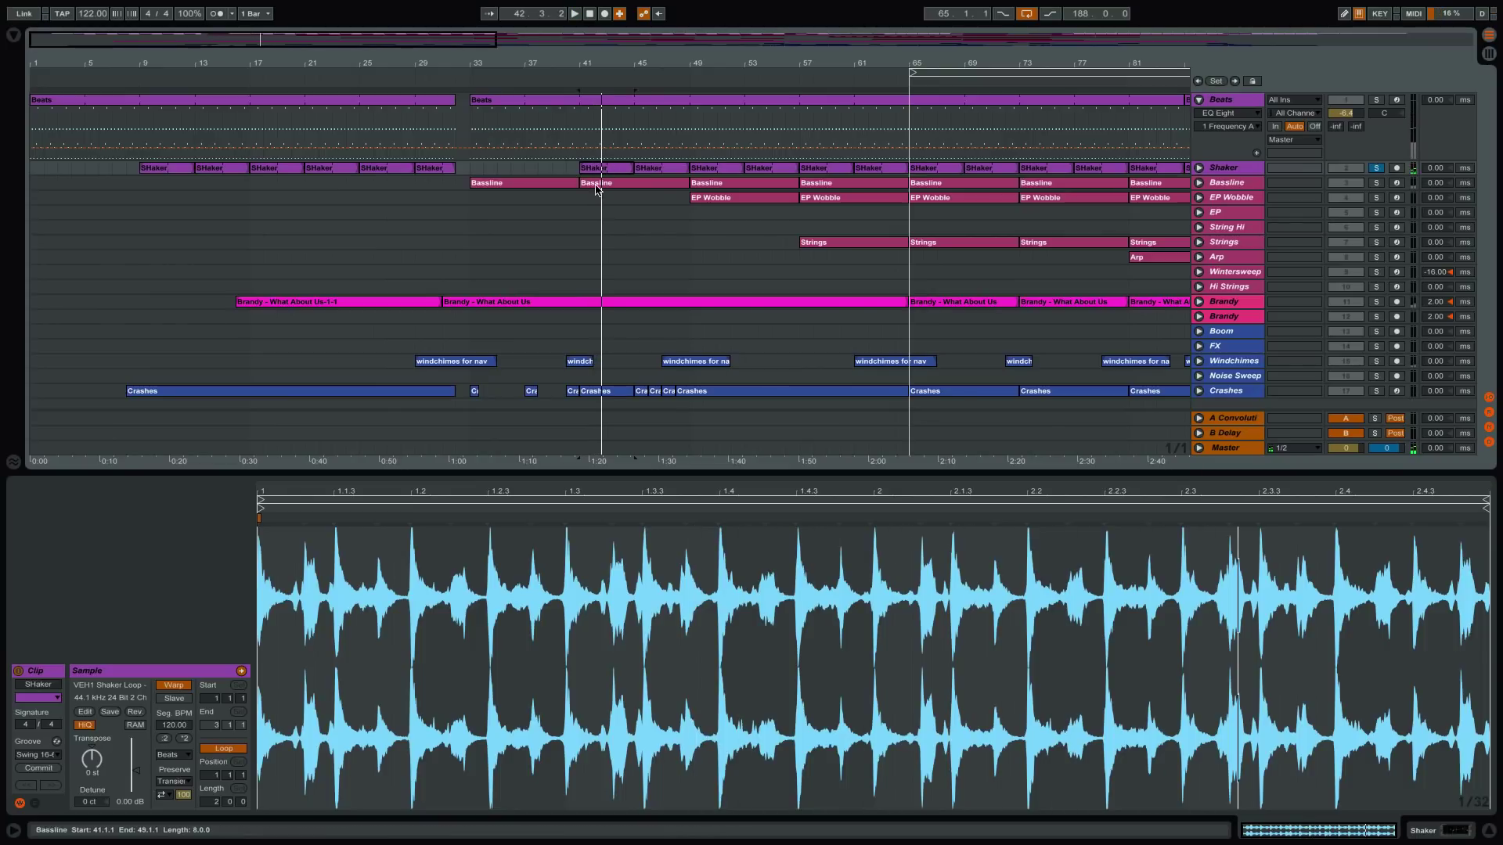
left_click(55, 756)
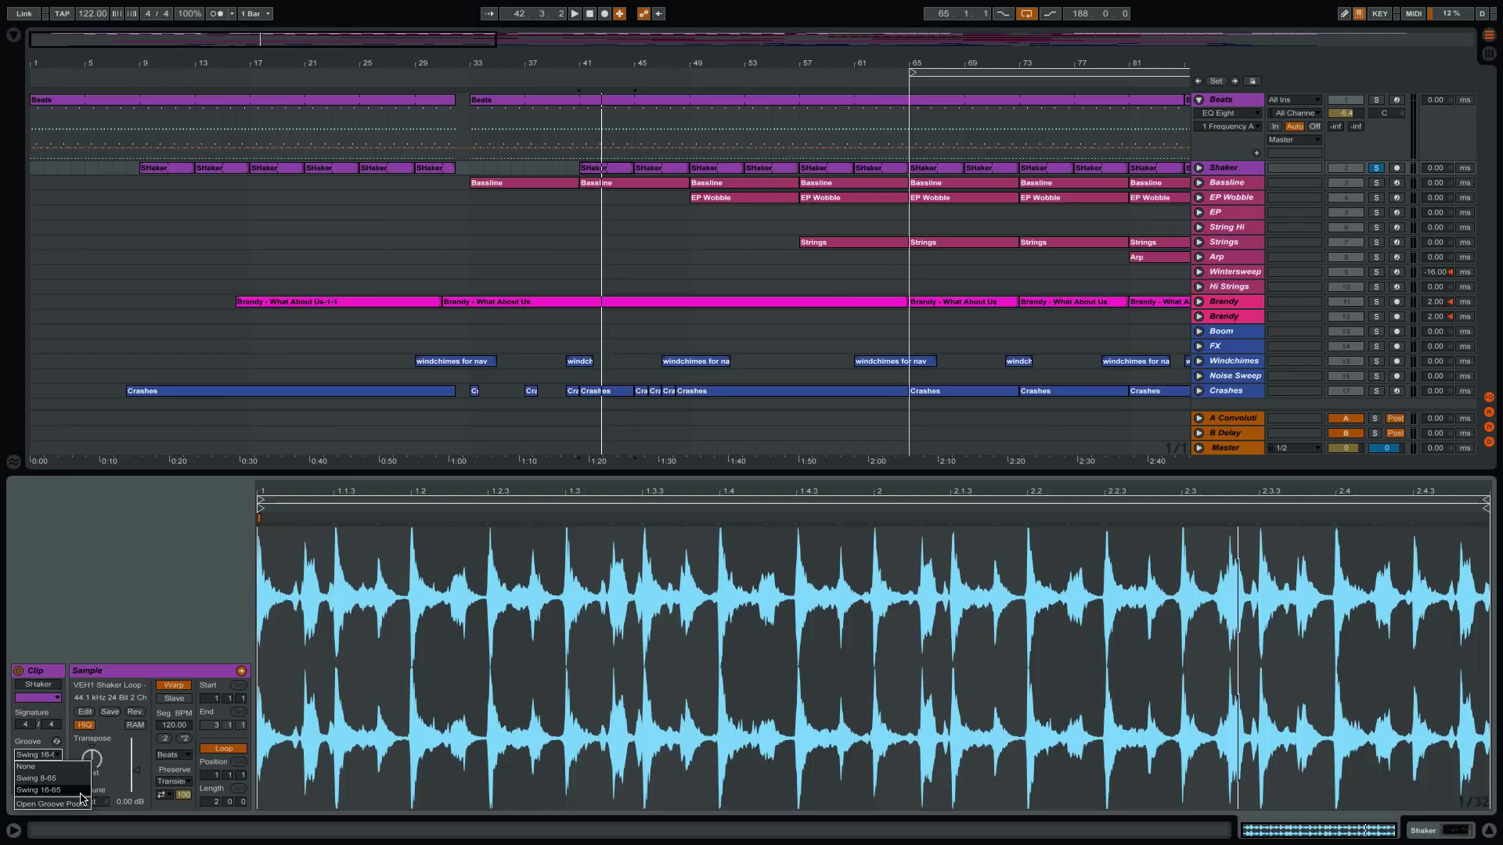
left_click(195, 529)
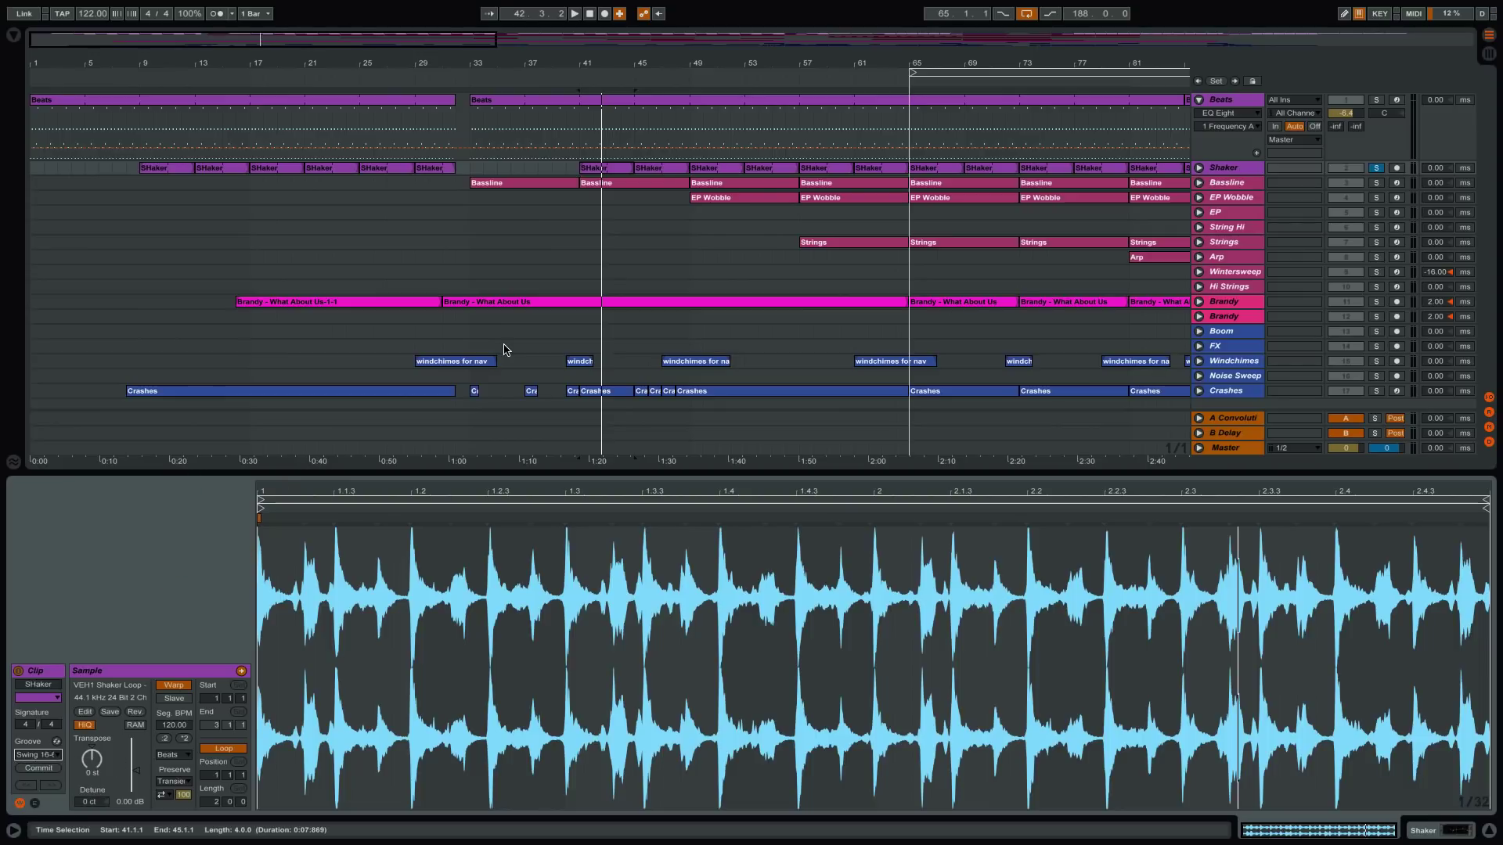
left_click_drag(604, 62, 505, 217)
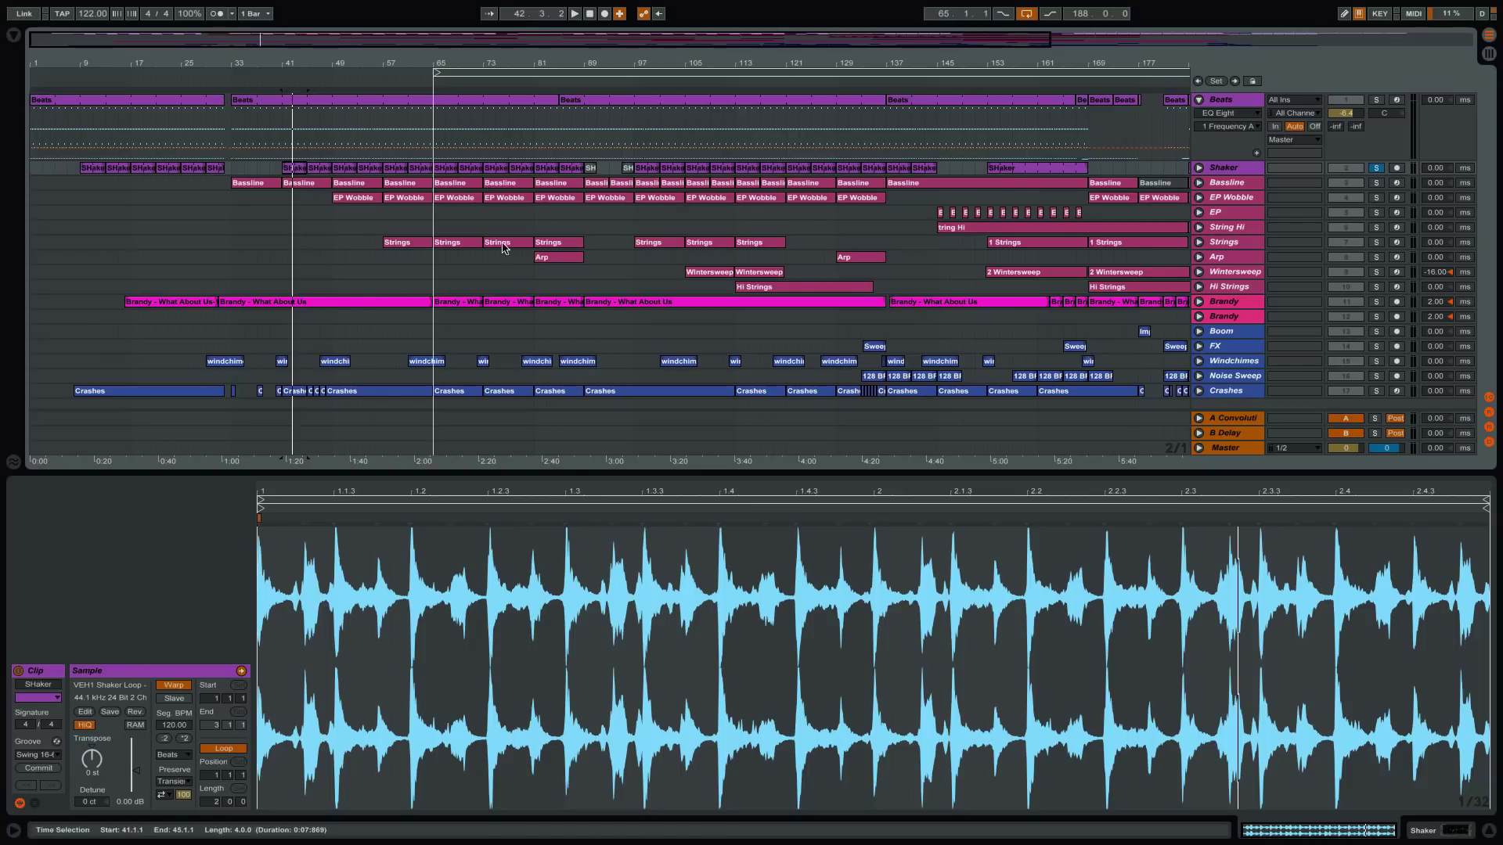
key("space")
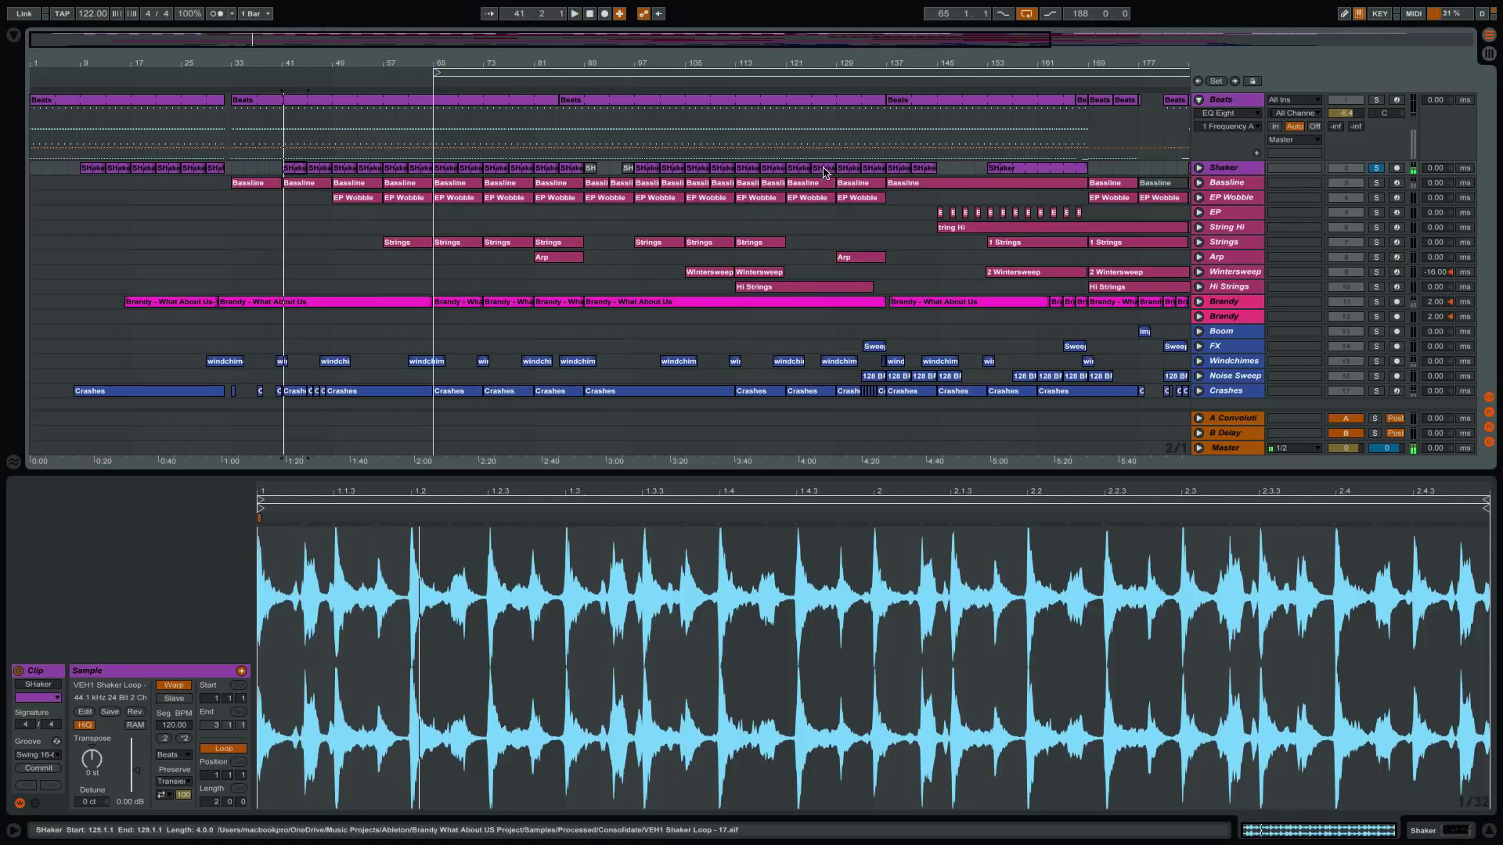
- Unsolo Shaker, unfold Windchimes automation, scroll up to Beats and zoom in to play from bar 29
left_click(1376, 167)
left_click(1199, 362)
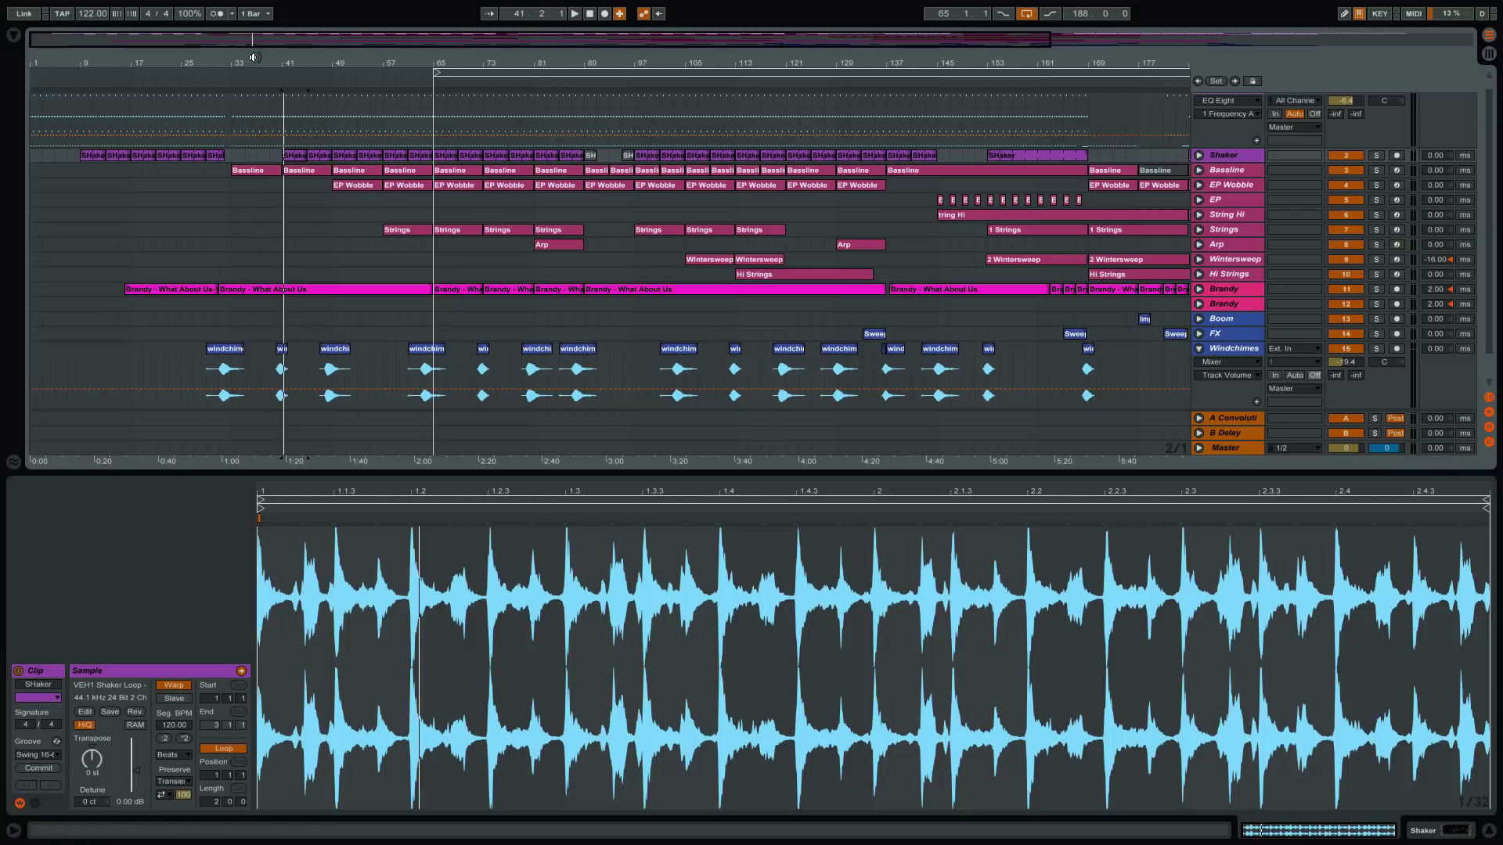
scroll(207, 110, "up", 2)
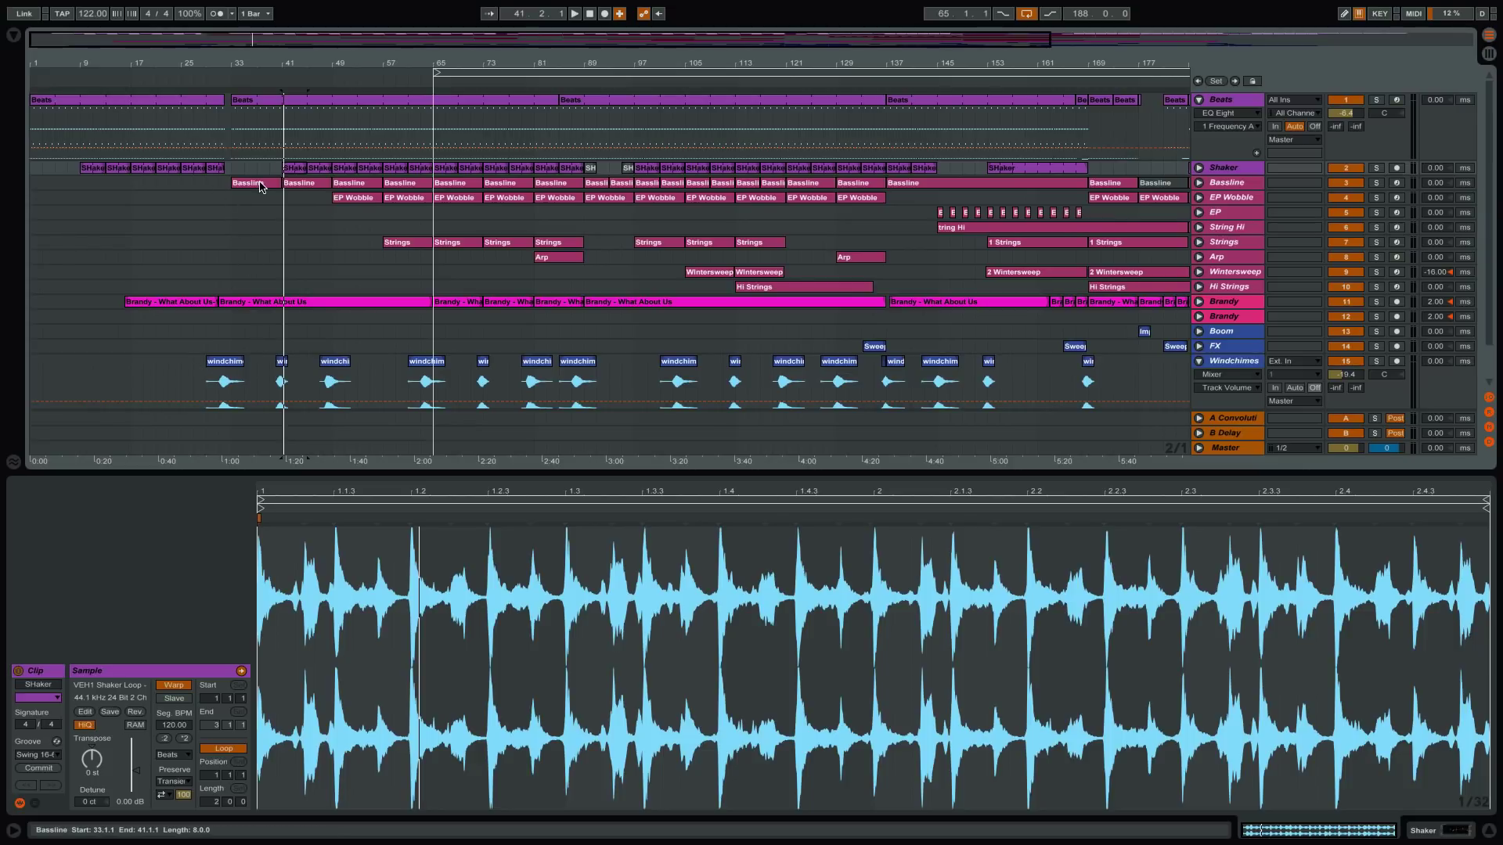
left_click_drag(213, 61, 213, 125)
left_click(197, 82)
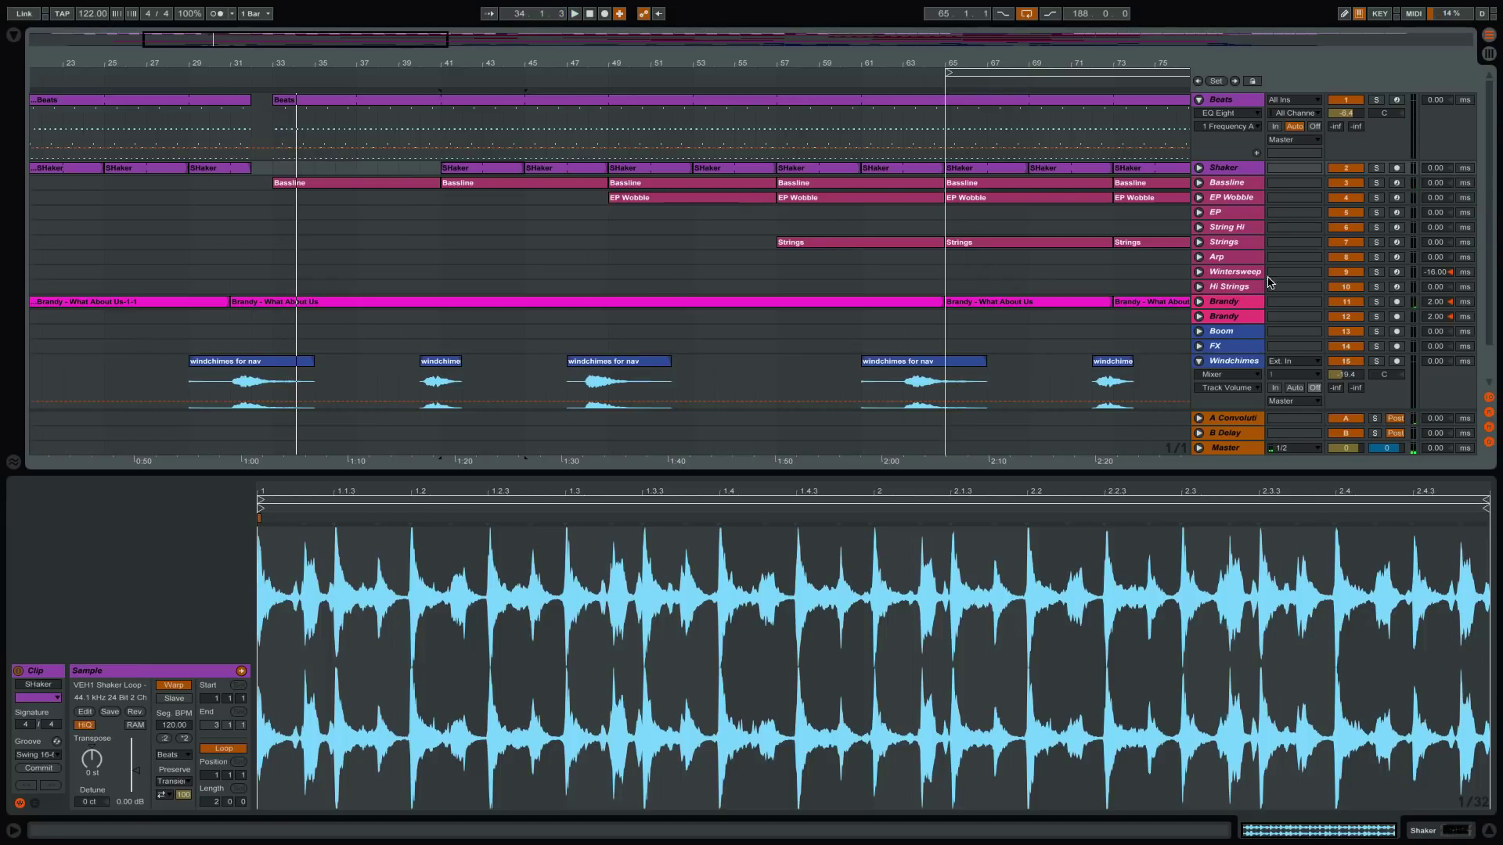
- Select Bassline, view and close its Reaktor synth, then solo it and play from bar 41
left_click(1231, 183)
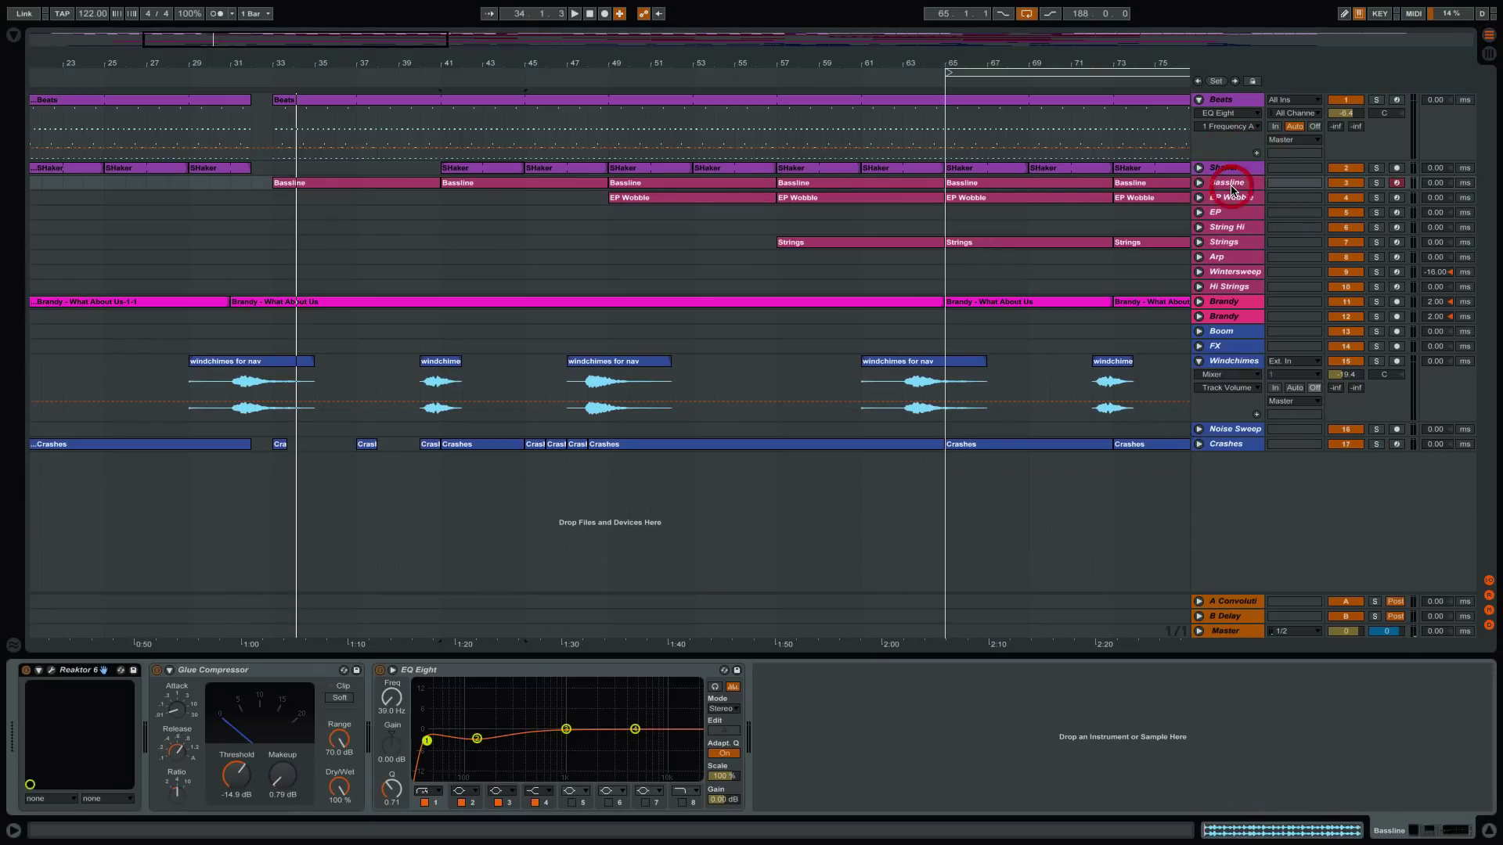
left_click(1232, 186)
left_click(52, 670)
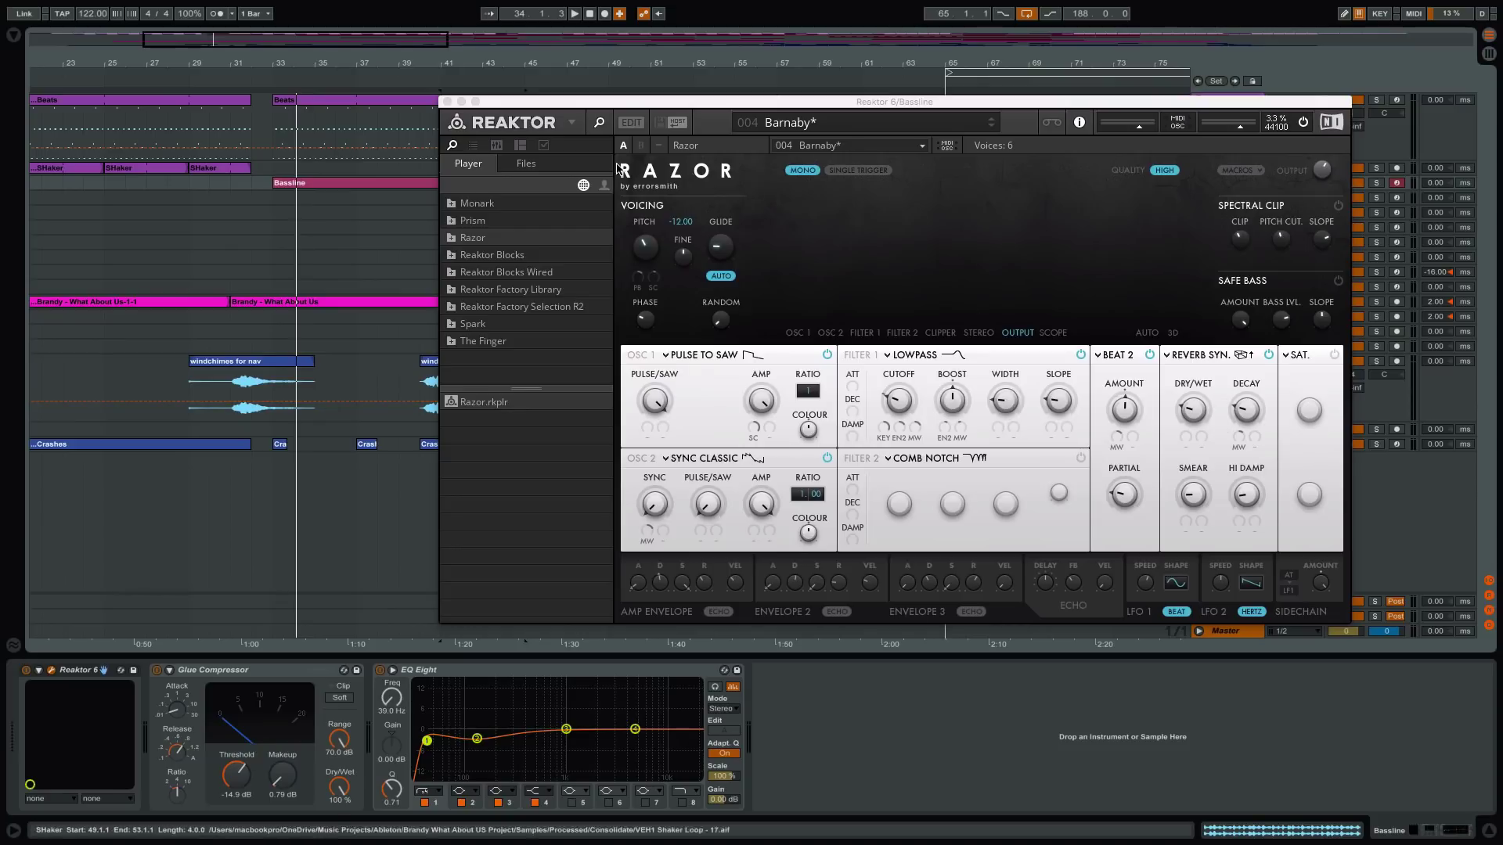
left_click(446, 102)
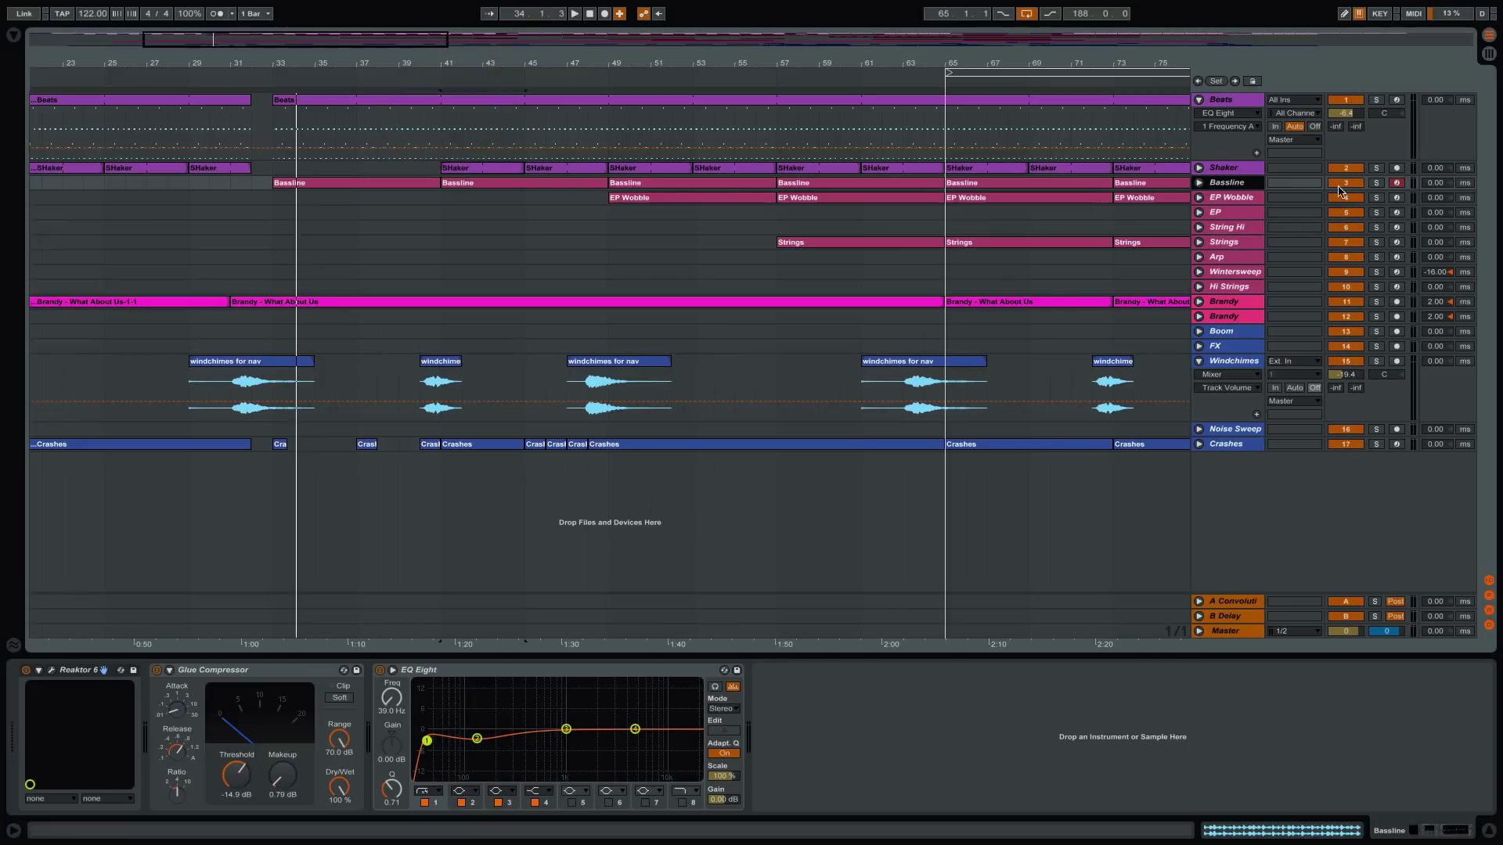
left_click(1374, 185)
key("space")
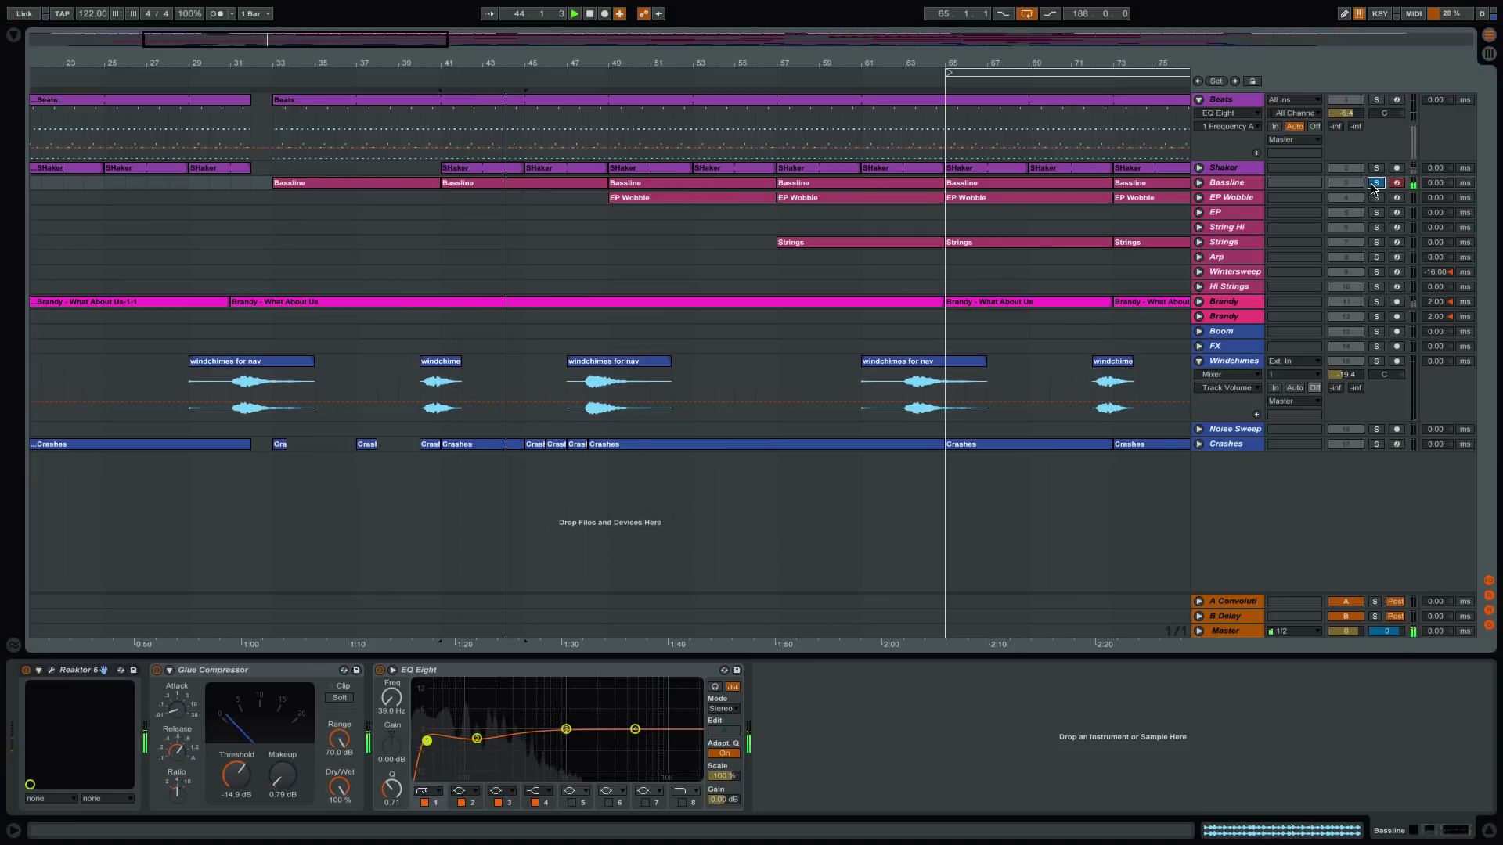
- Open the Bassline clip's notes at bar 41, then add EP Wobble to the solo and play from bar 49
double_click(584, 188)
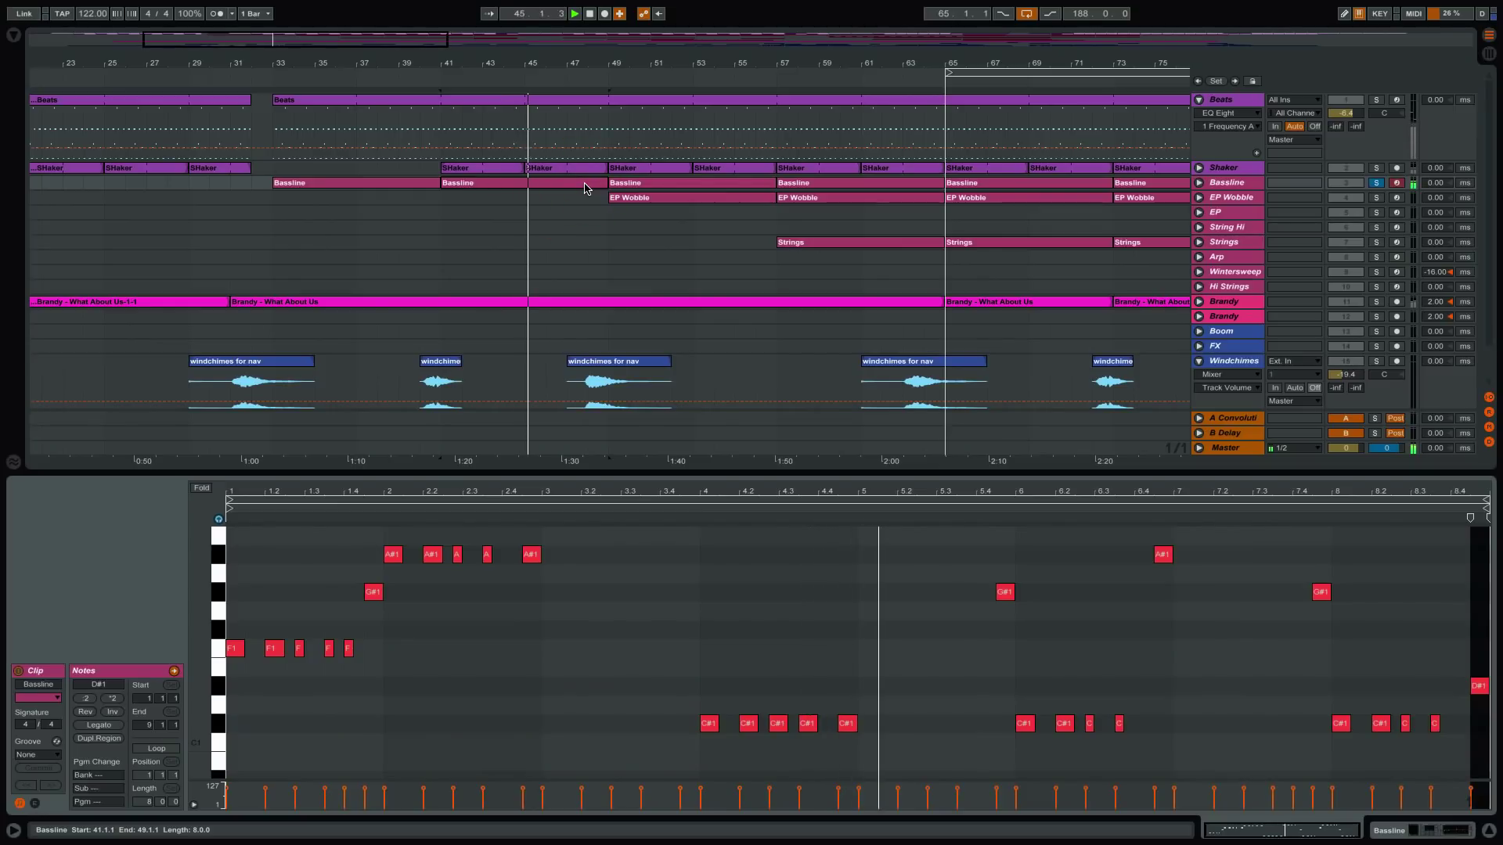
scroll(1190, 608, "up", 3)
scroll(1202, 603, "down", 2)
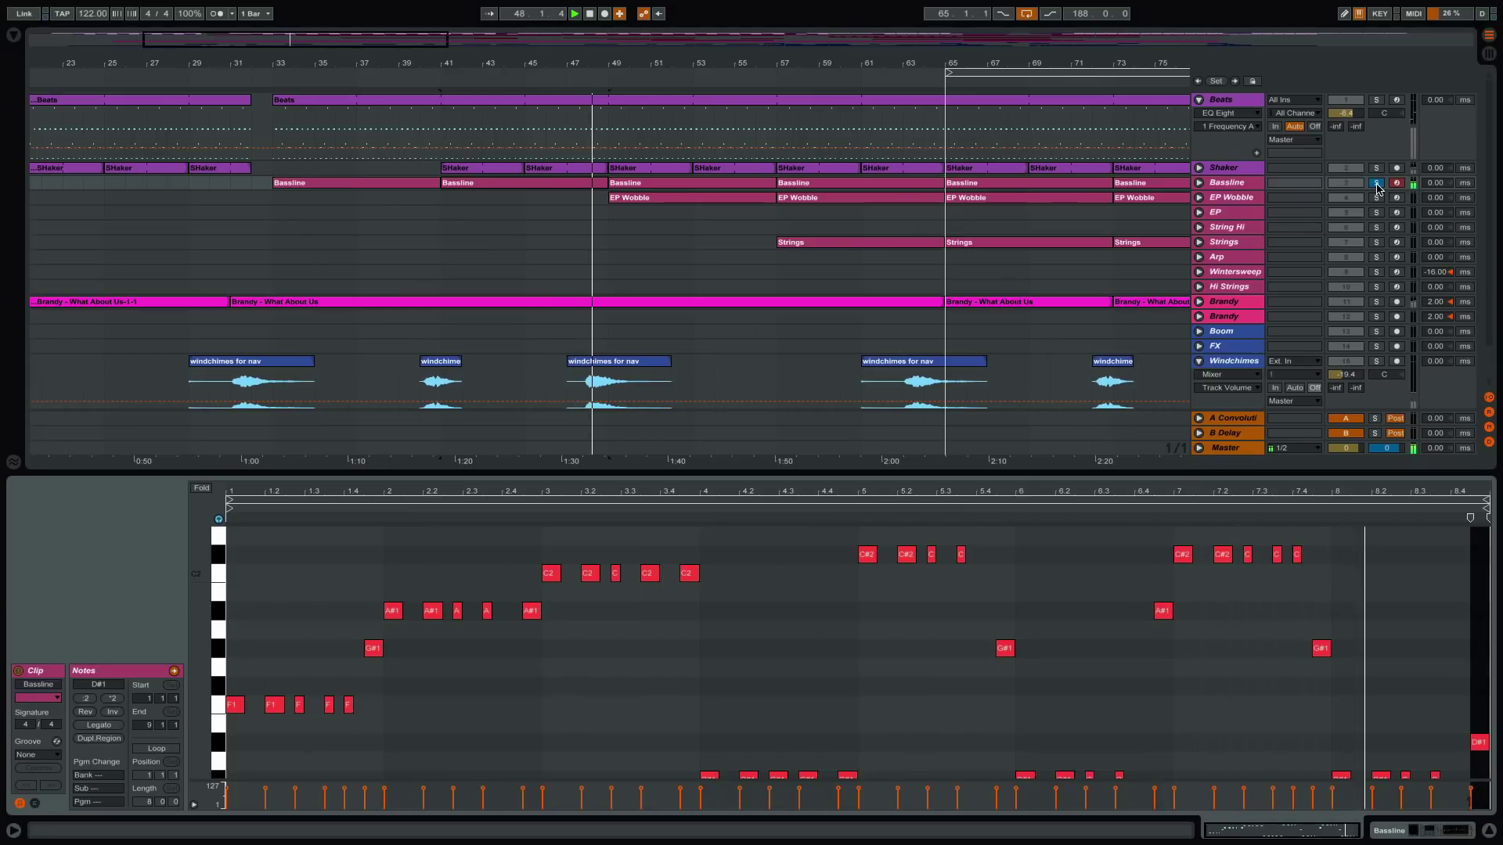
key("space")
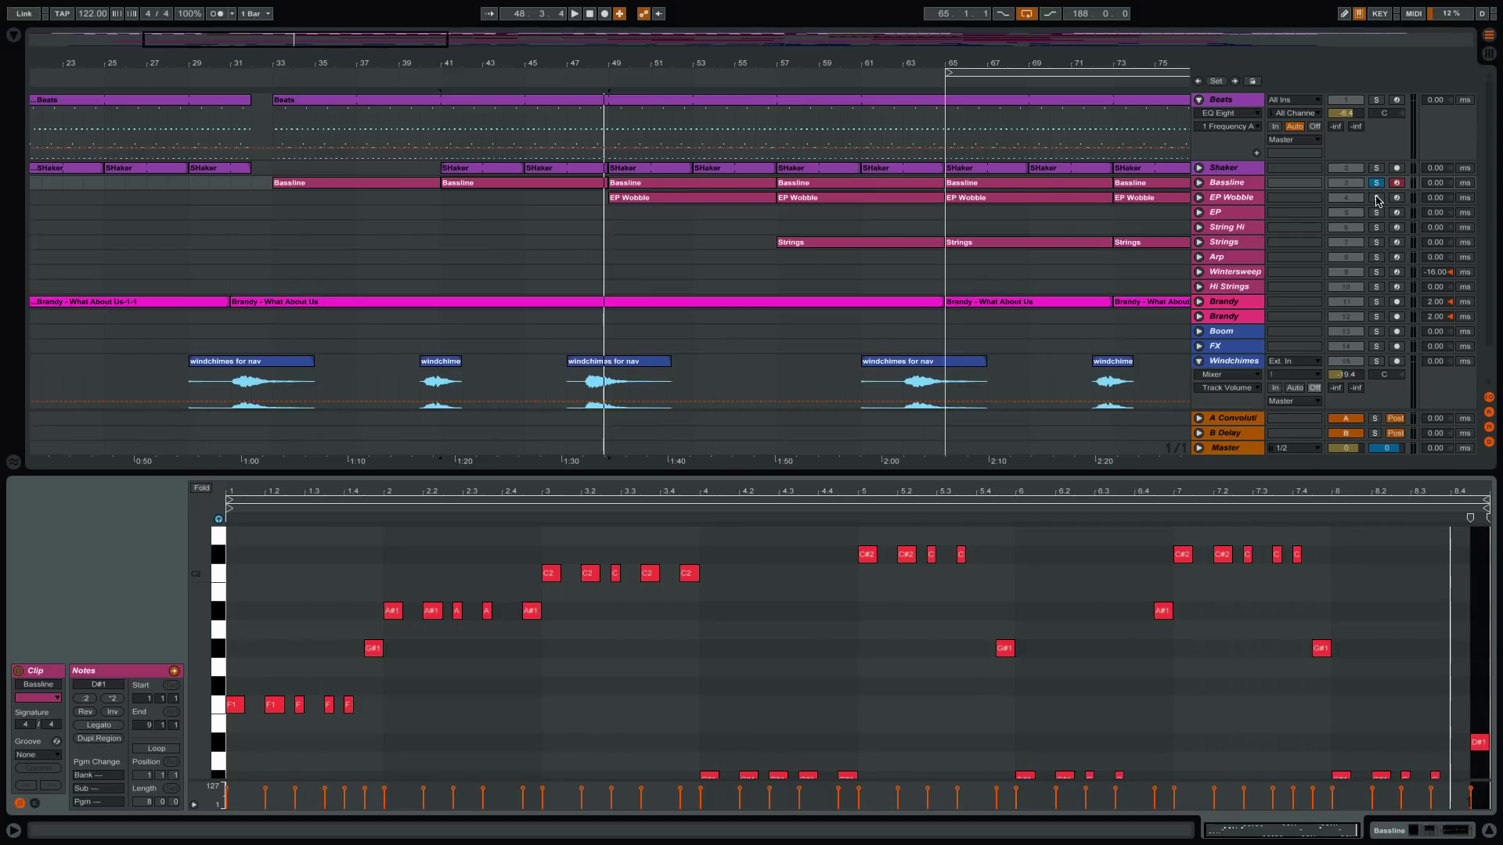
left_click(1376, 197)
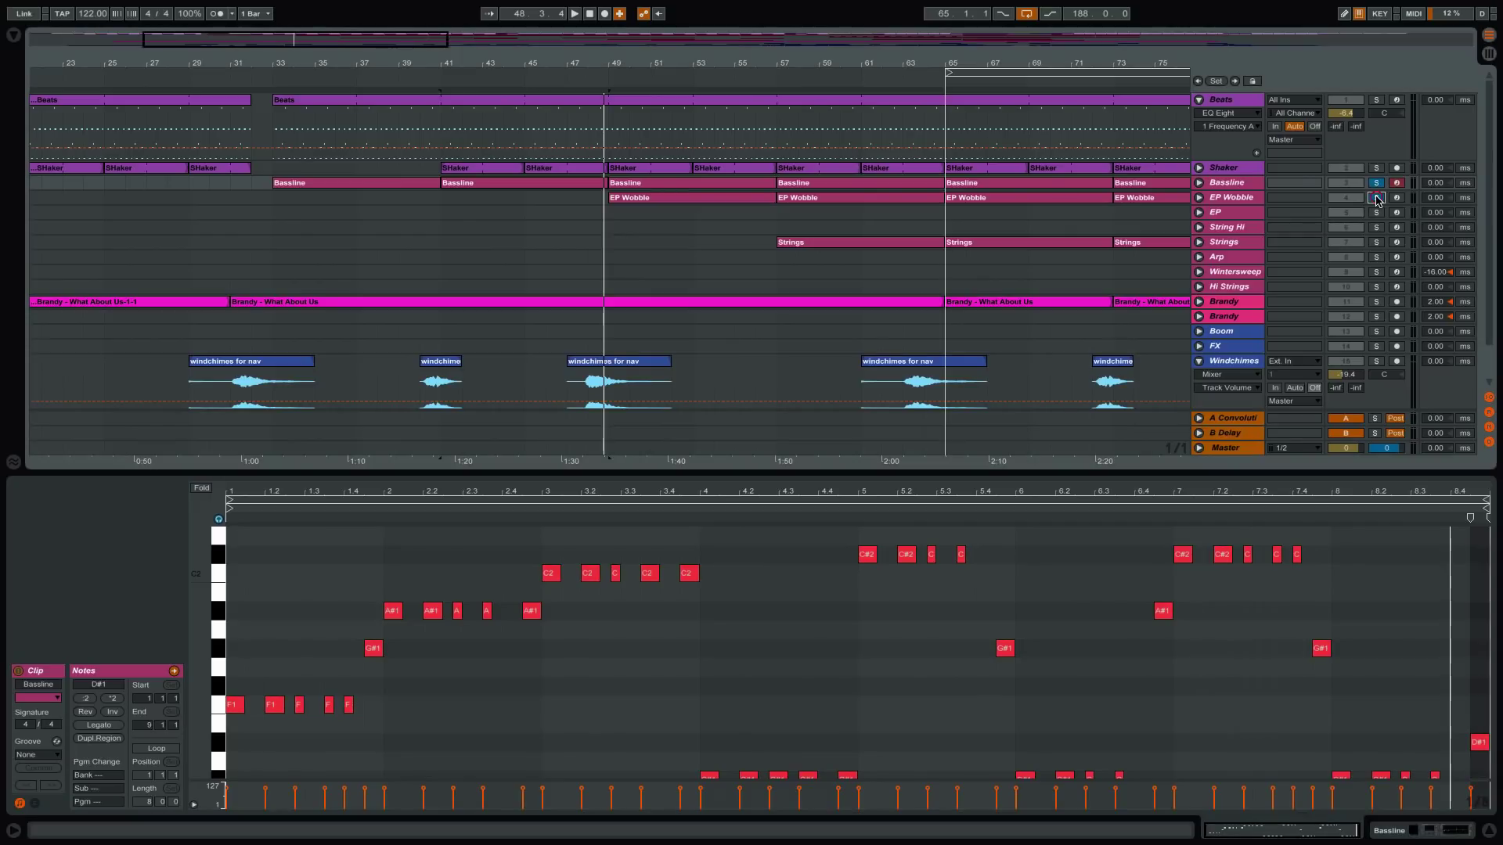
left_click(594, 77)
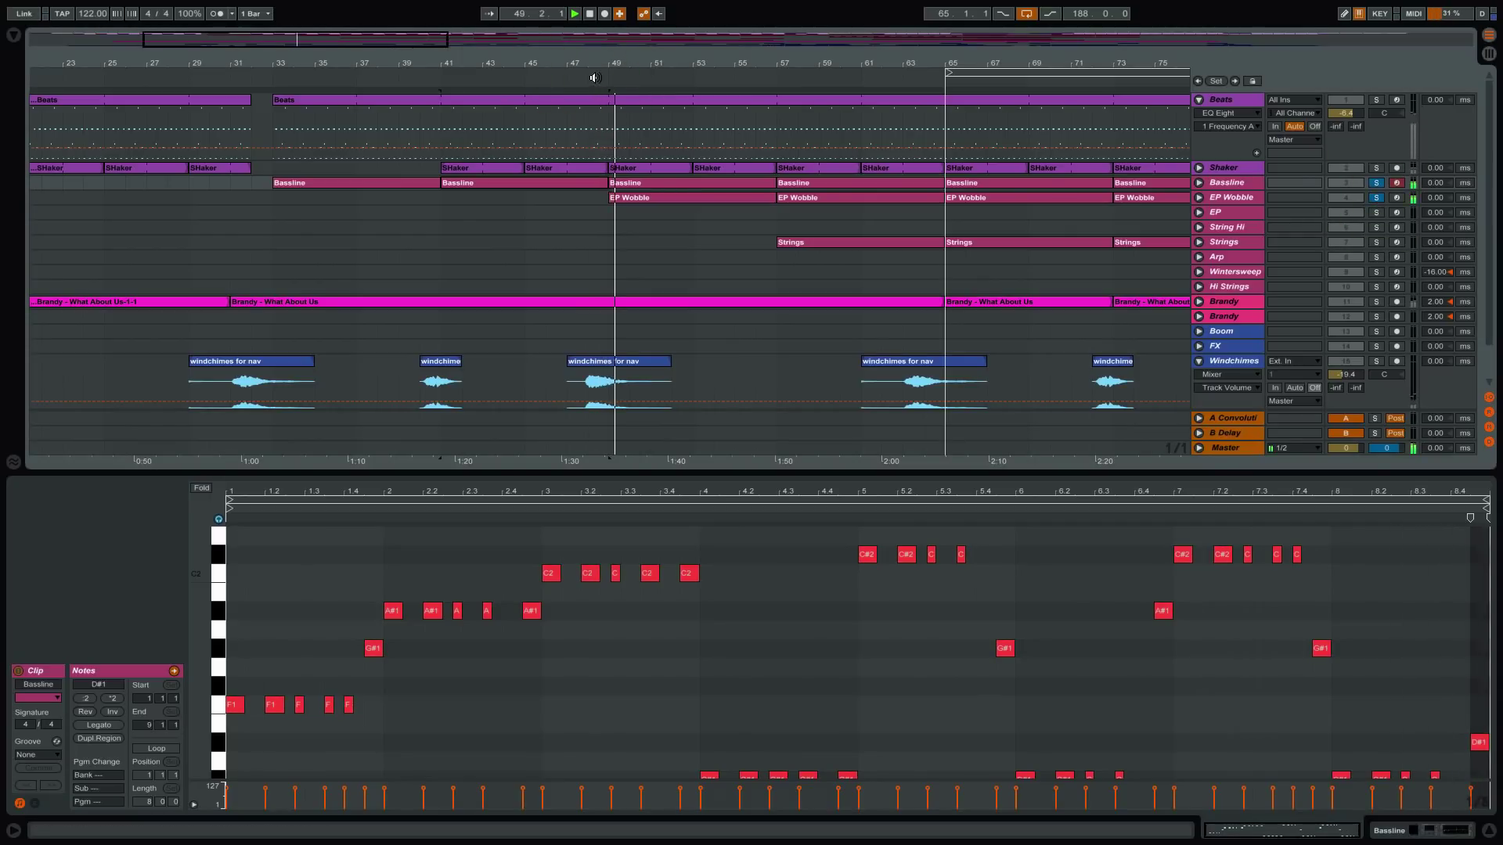
- Select EP Wobble, open its Kontakt window and play its clip from bar 49
left_click(1229, 198)
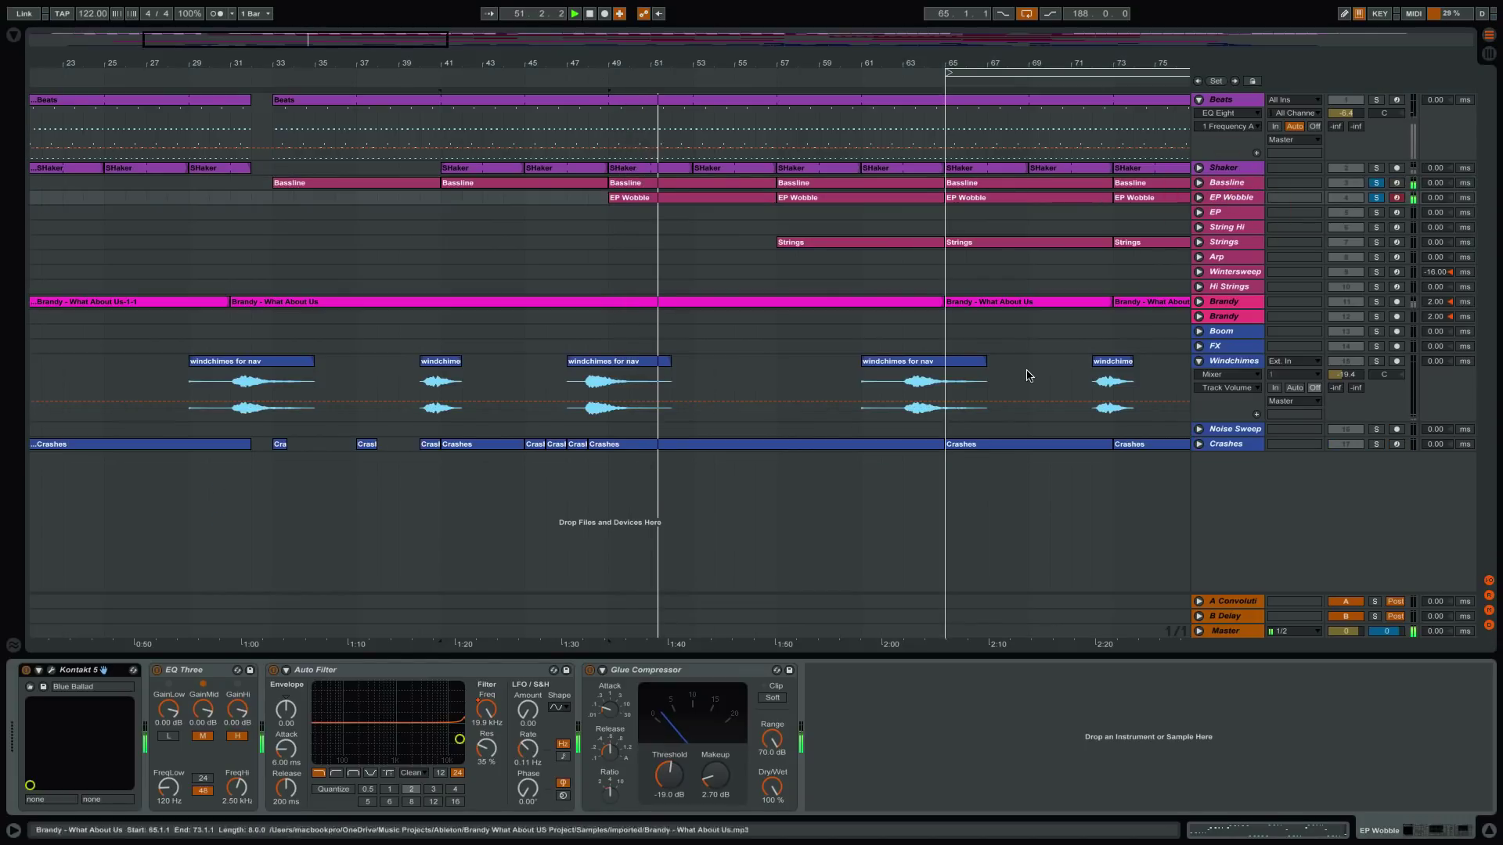
left_click(52, 671)
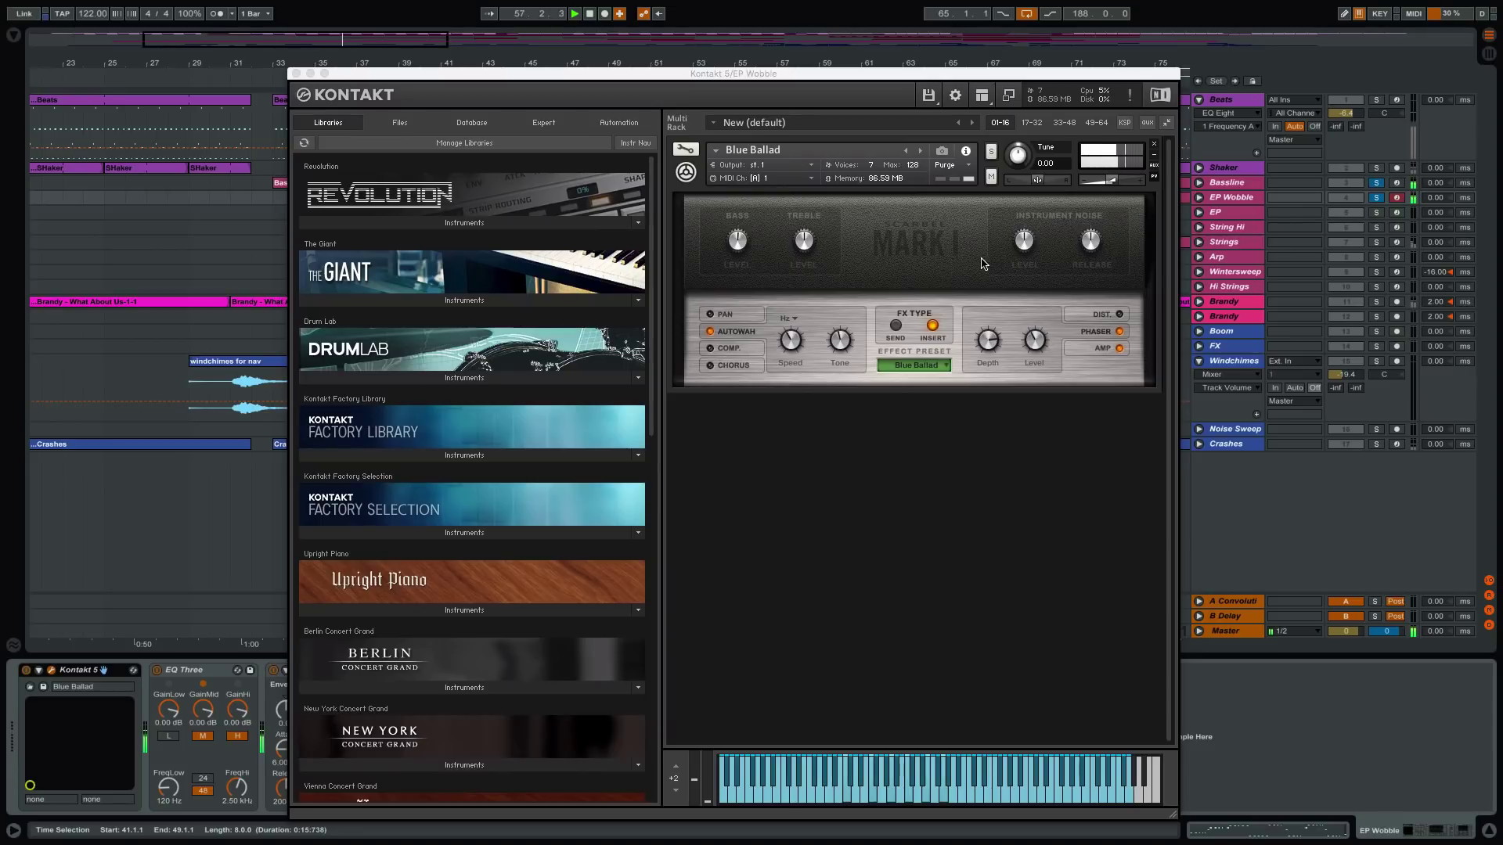
left_click_drag(948, 73, 736, 447)
left_click(1382, 188)
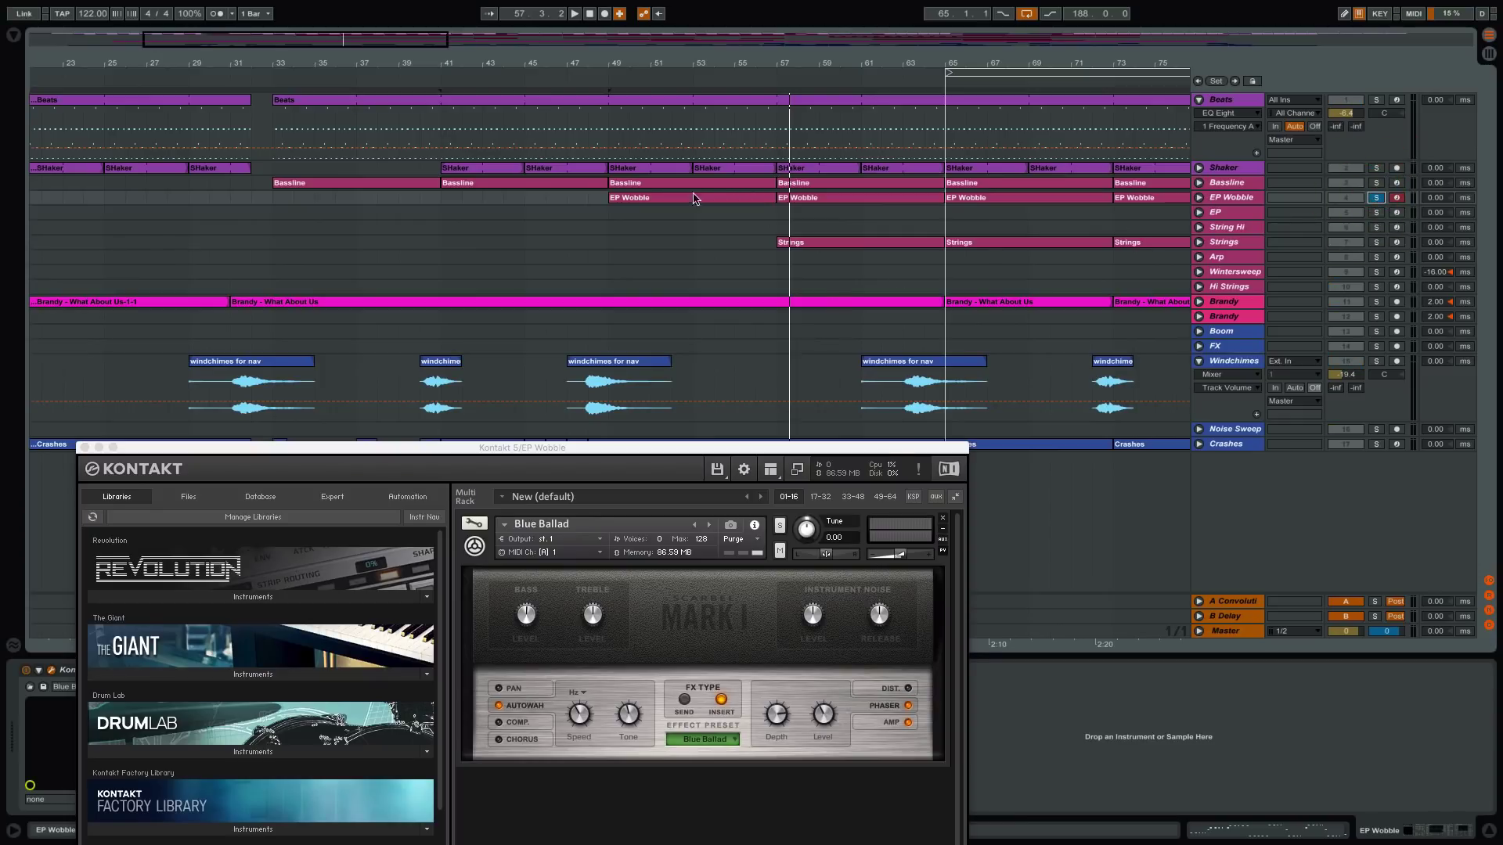
left_click(635, 202)
key("space")
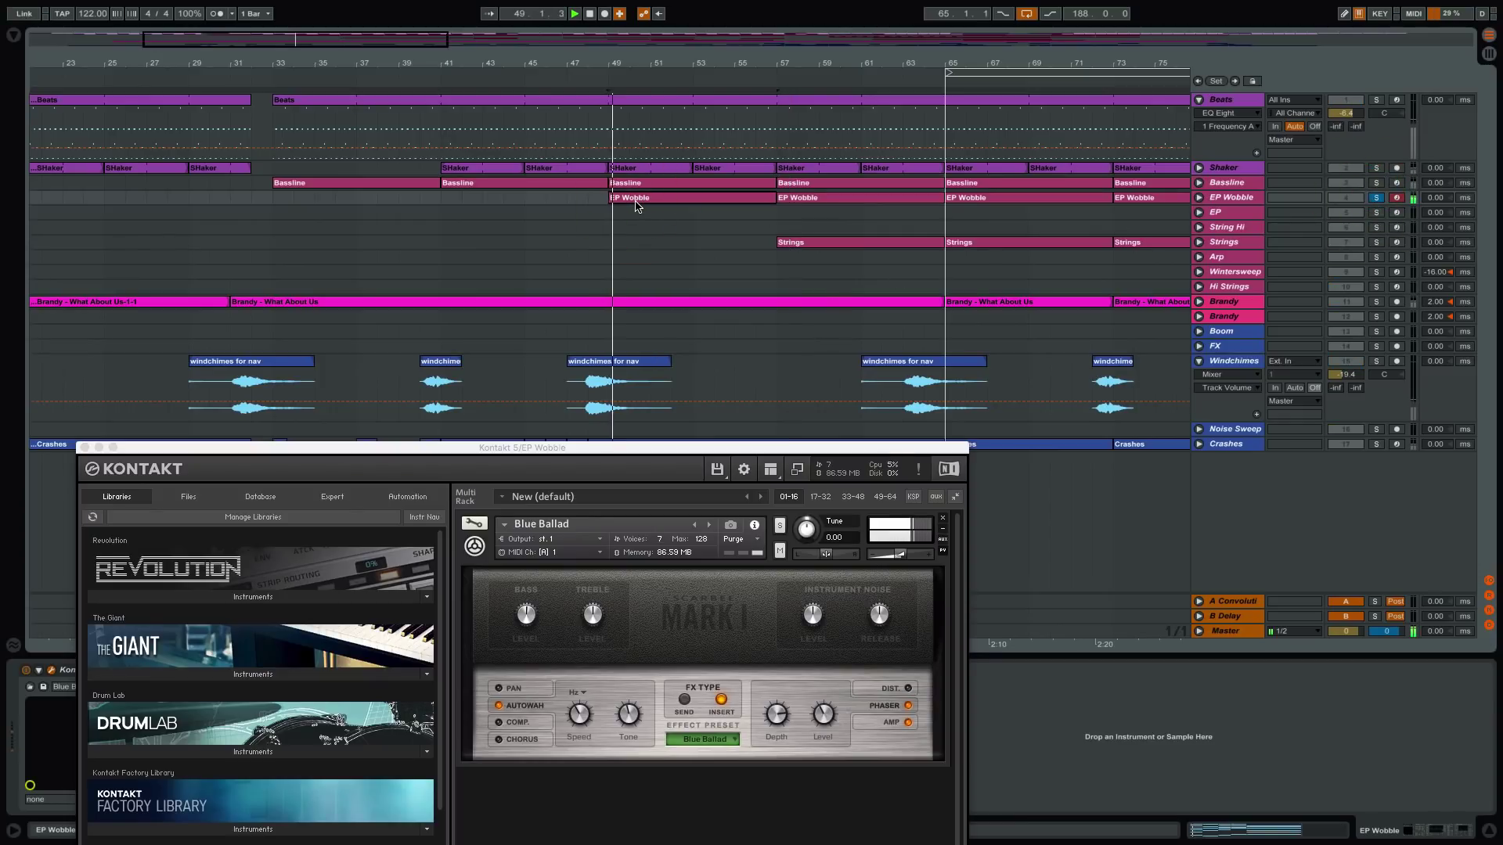
left_click_drag(695, 321, 699, 87)
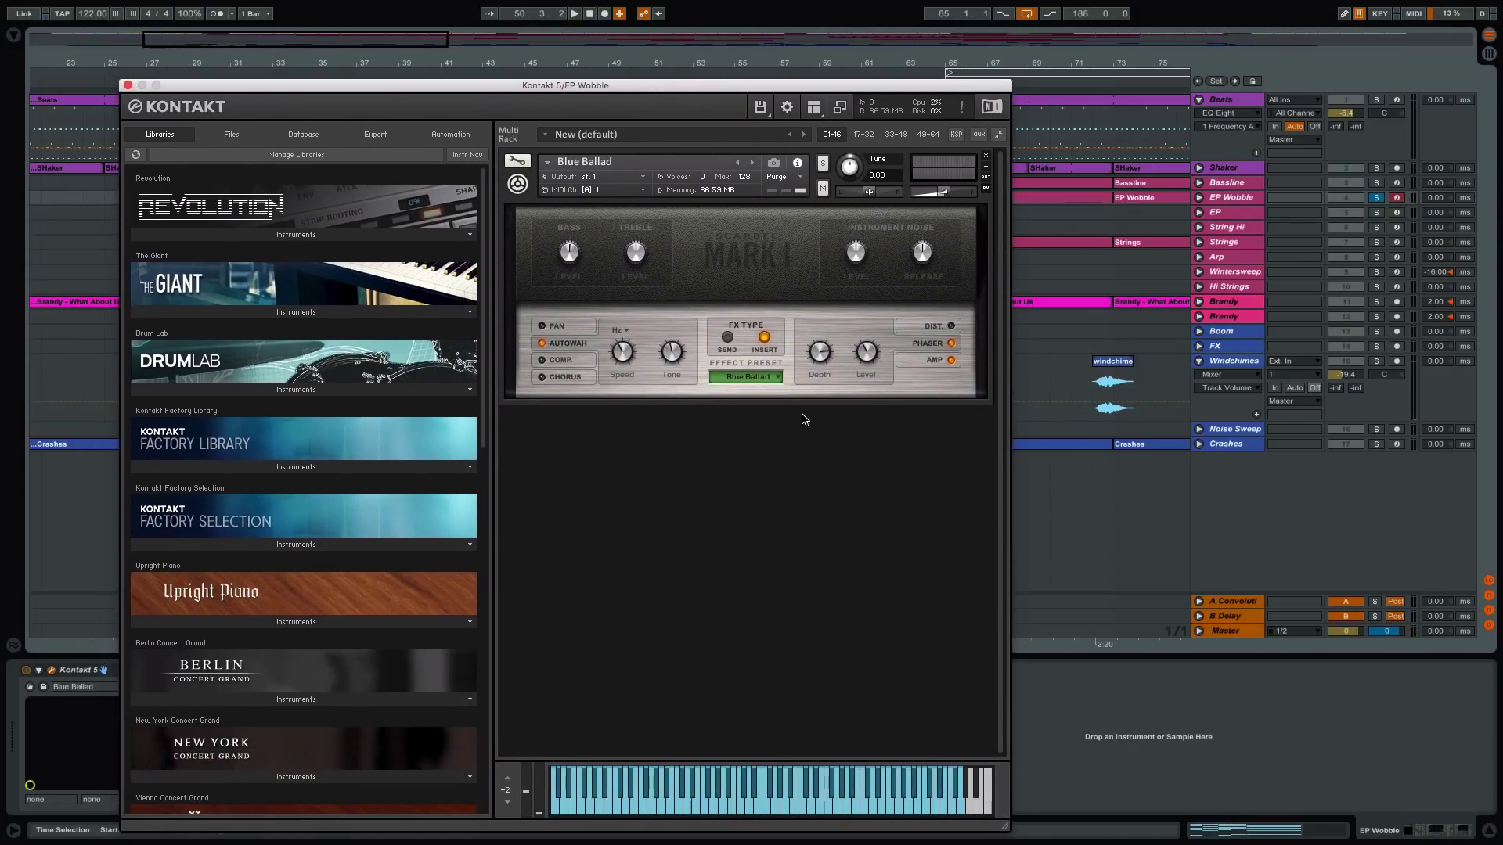
- Play the EP Wobble part with the Kontakt autowah off, then switch it back on
left_click(541, 343)
key("space")
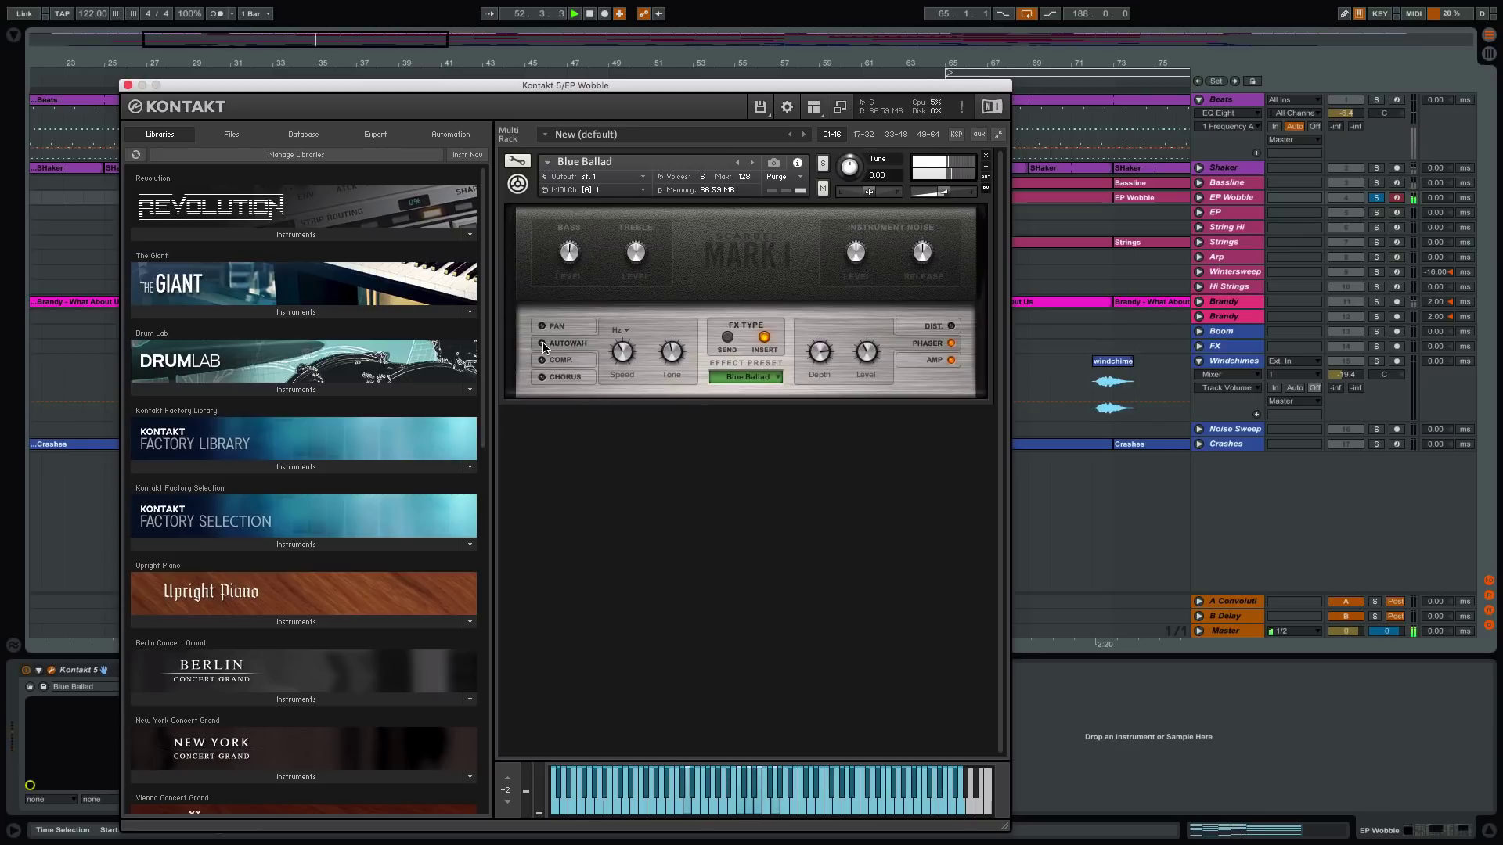
key("space")
right_click(543, 345)
left_click(530, 349)
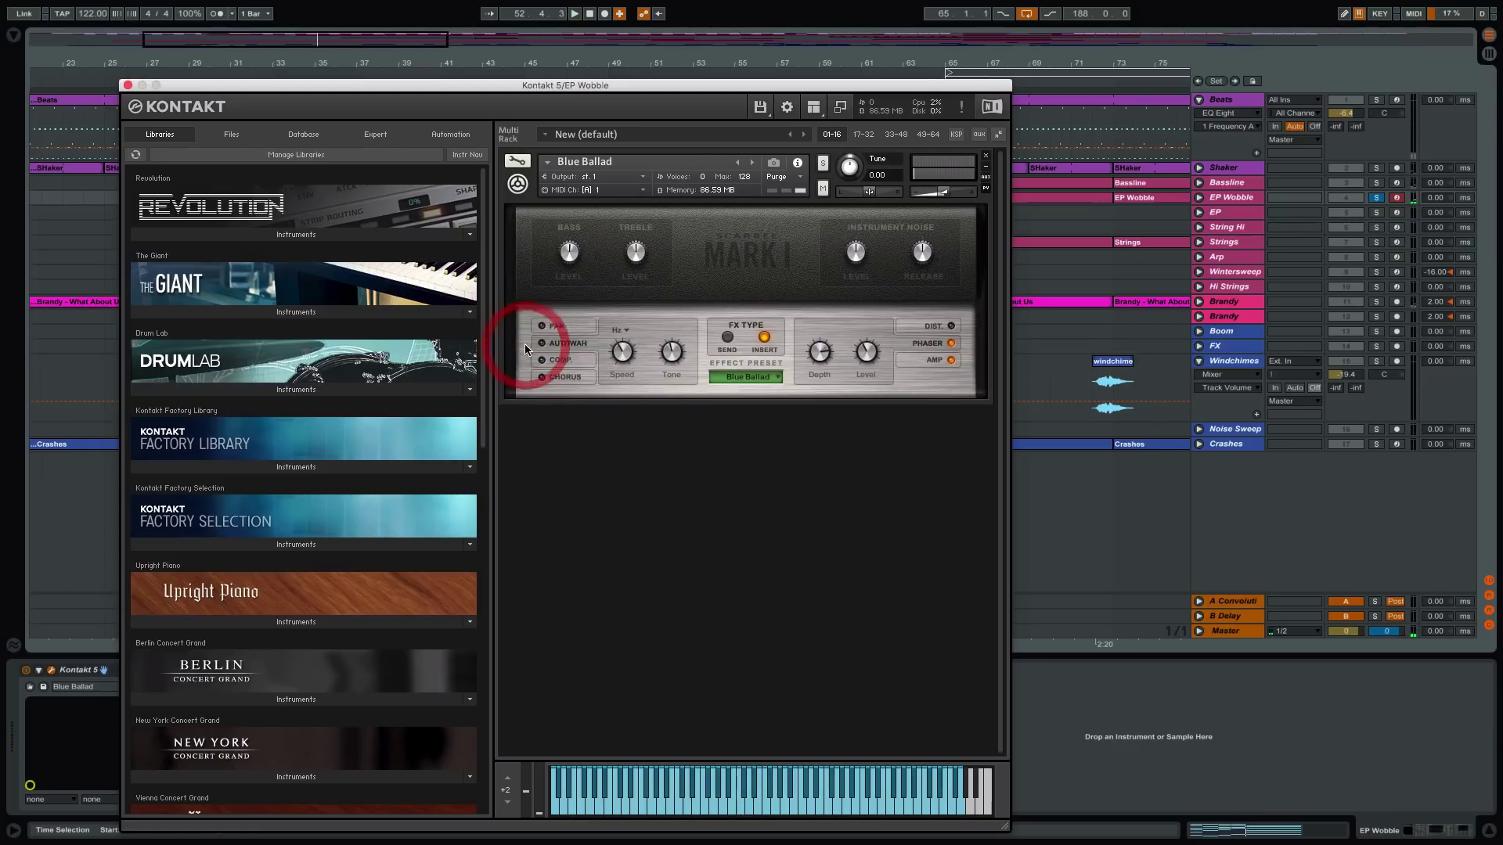
left_click(542, 345)
key("space")
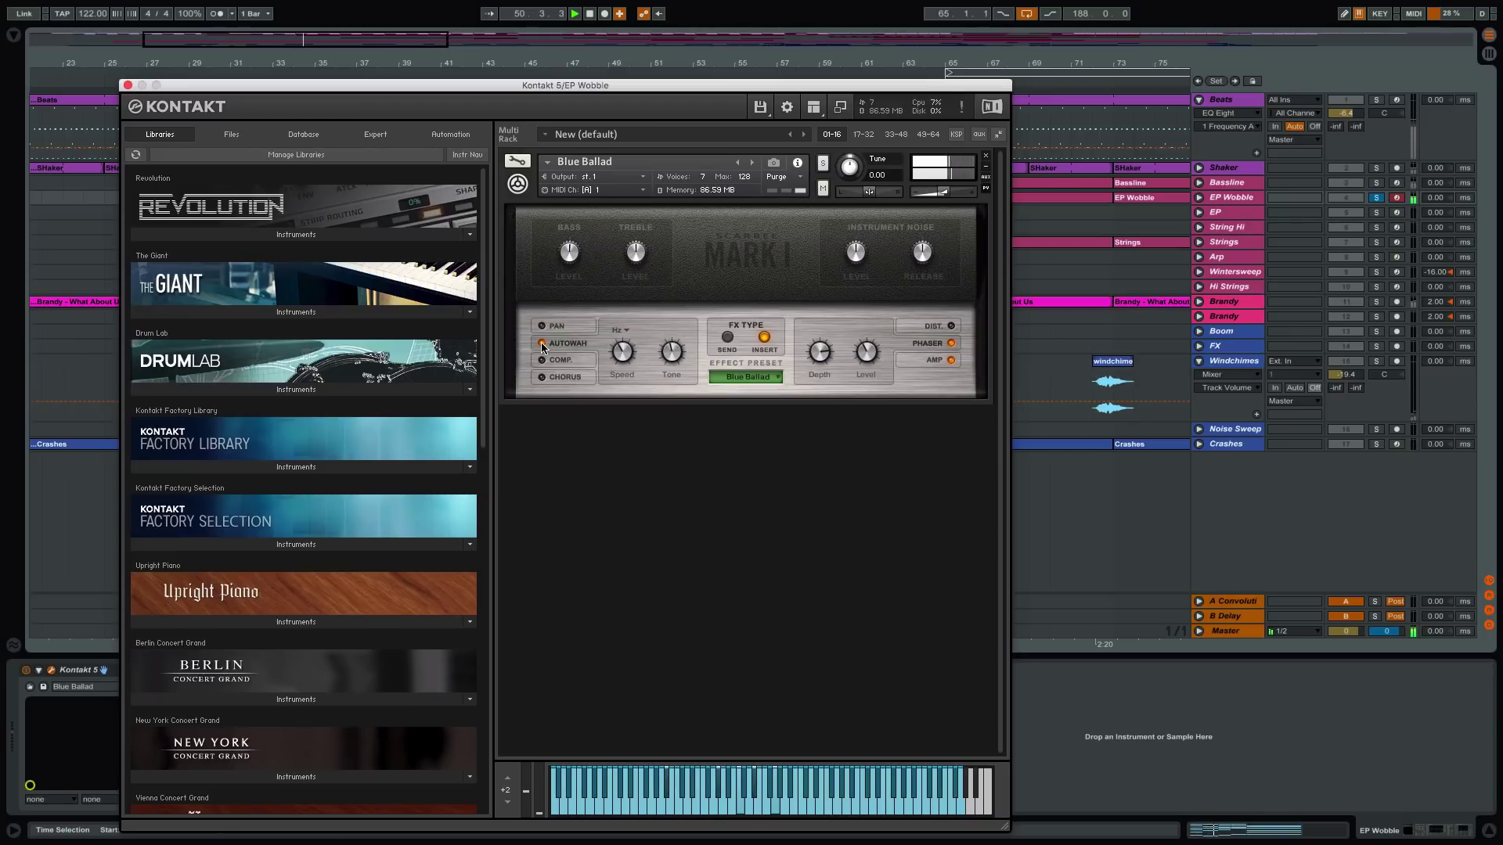
- Compare autowah and phaser off versus on, leave both on and close Kontakt
left_click(622, 358)
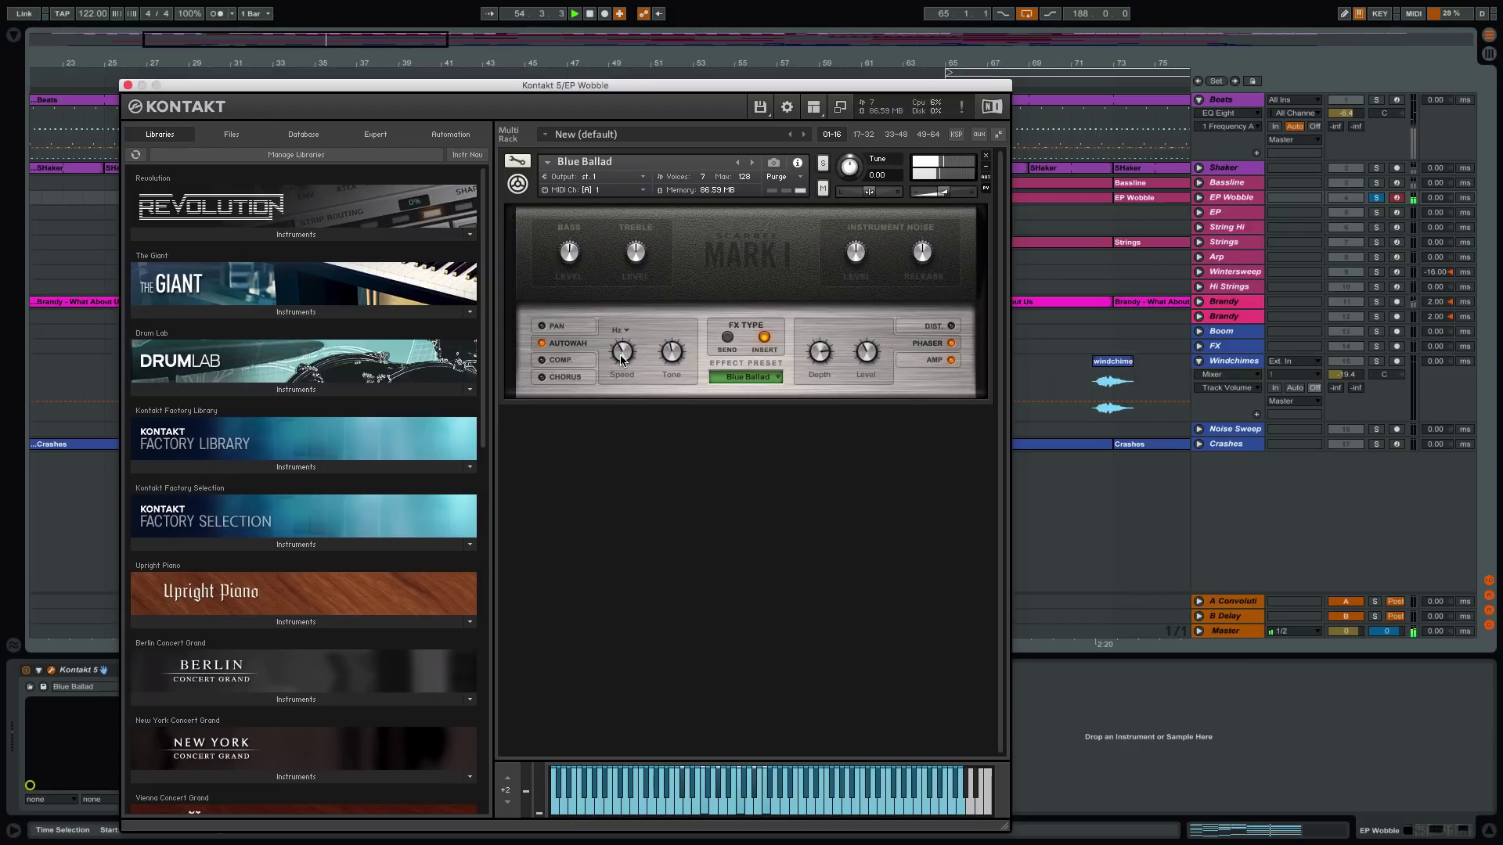
left_click(542, 342)
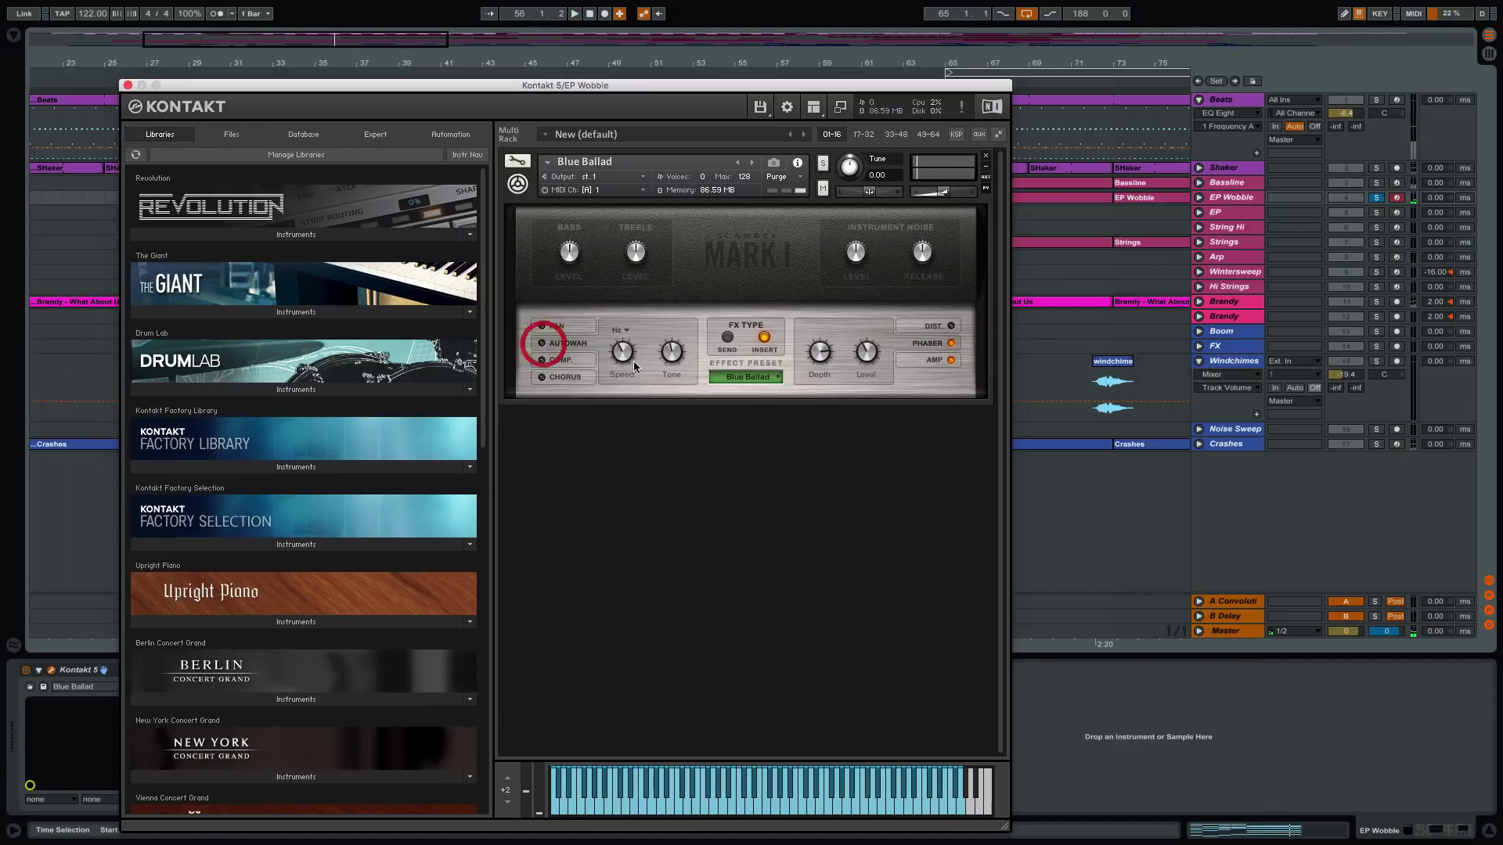
left_click(950, 343)
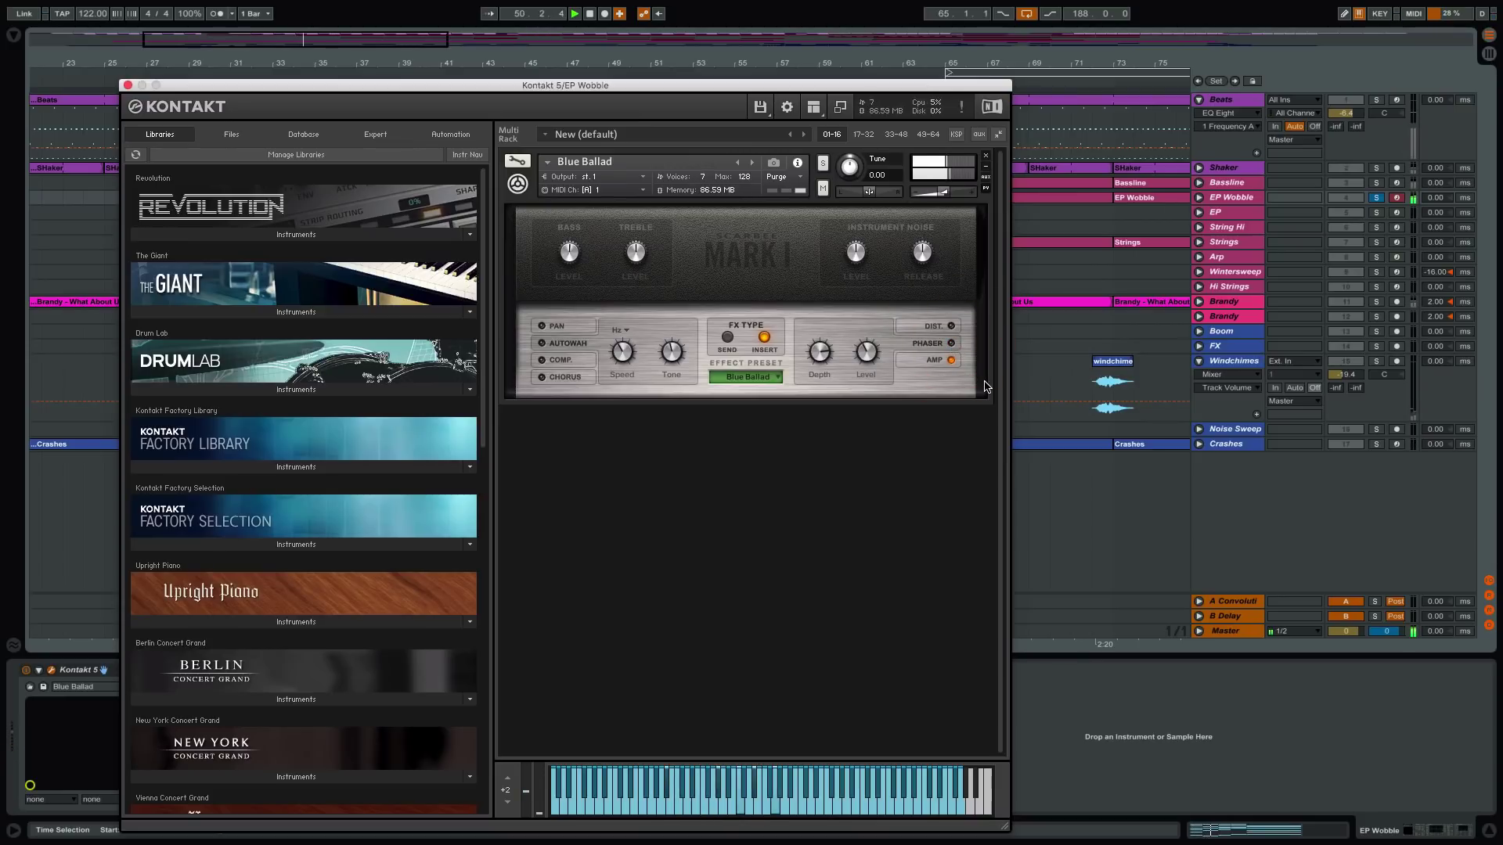
left_click(950, 343)
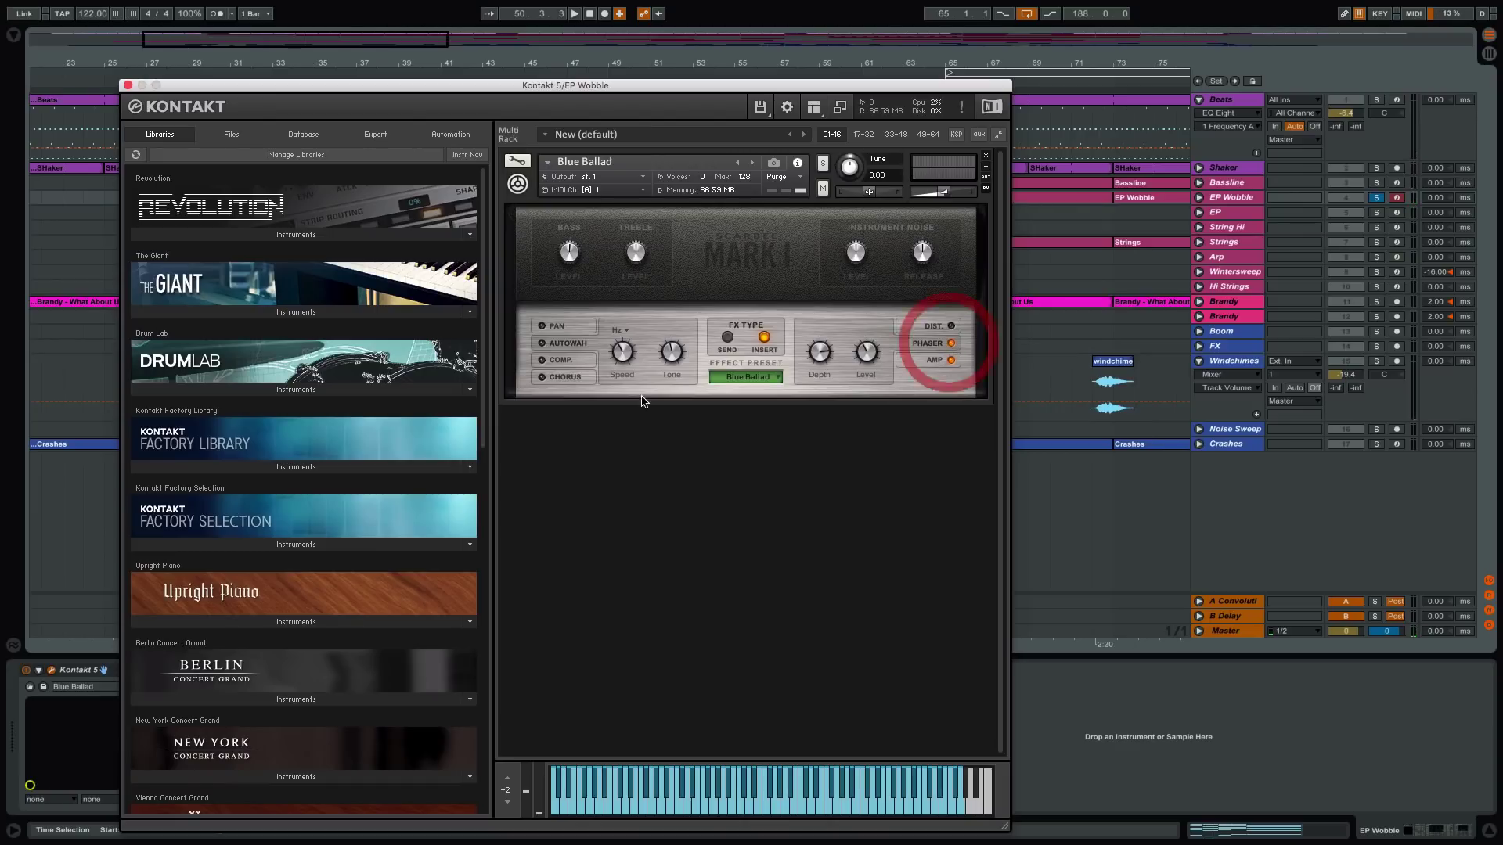
left_click(544, 343)
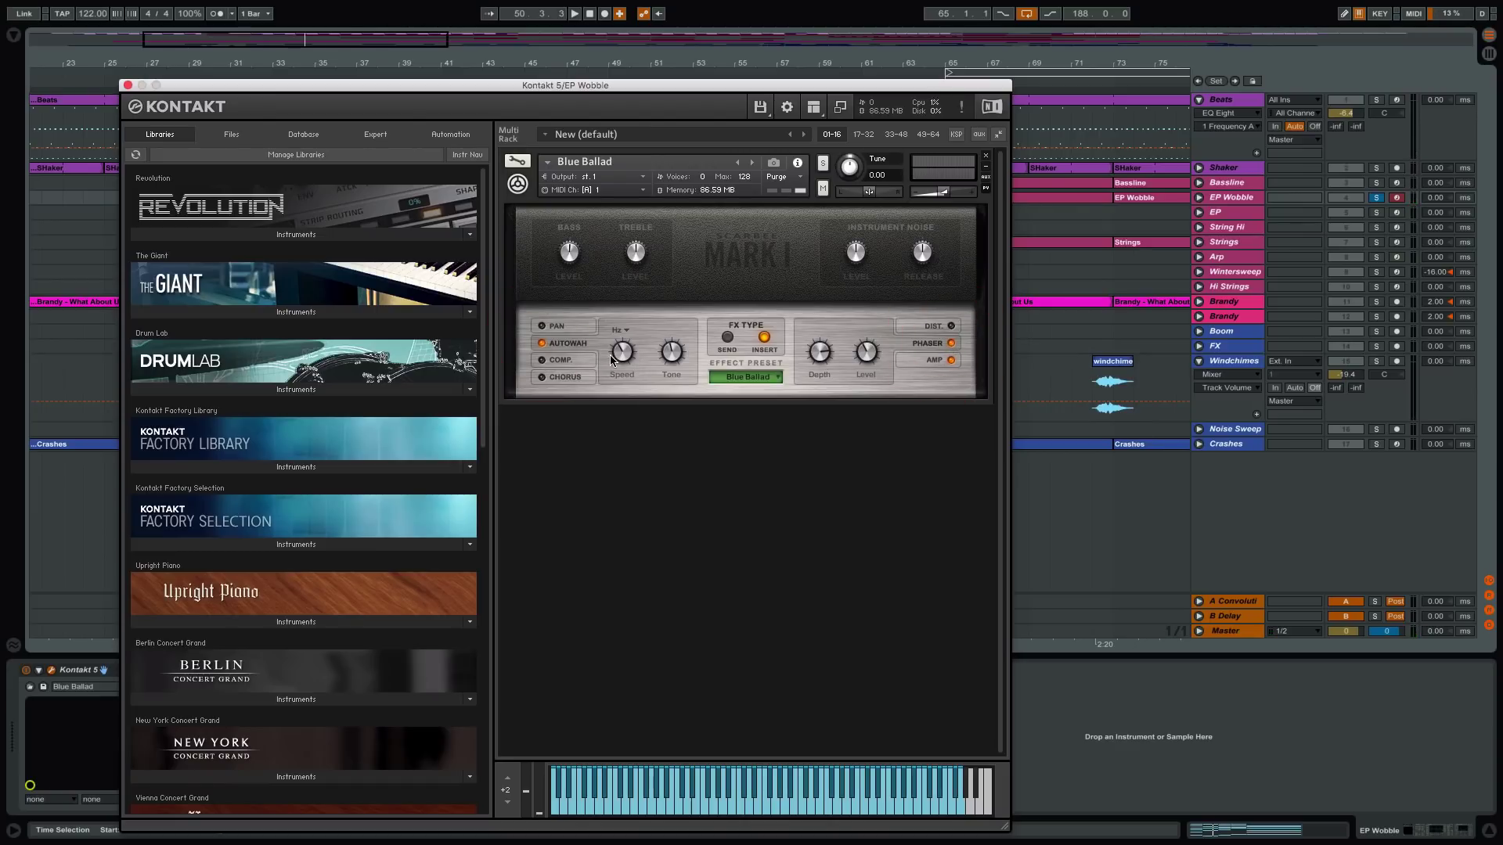
key("space")
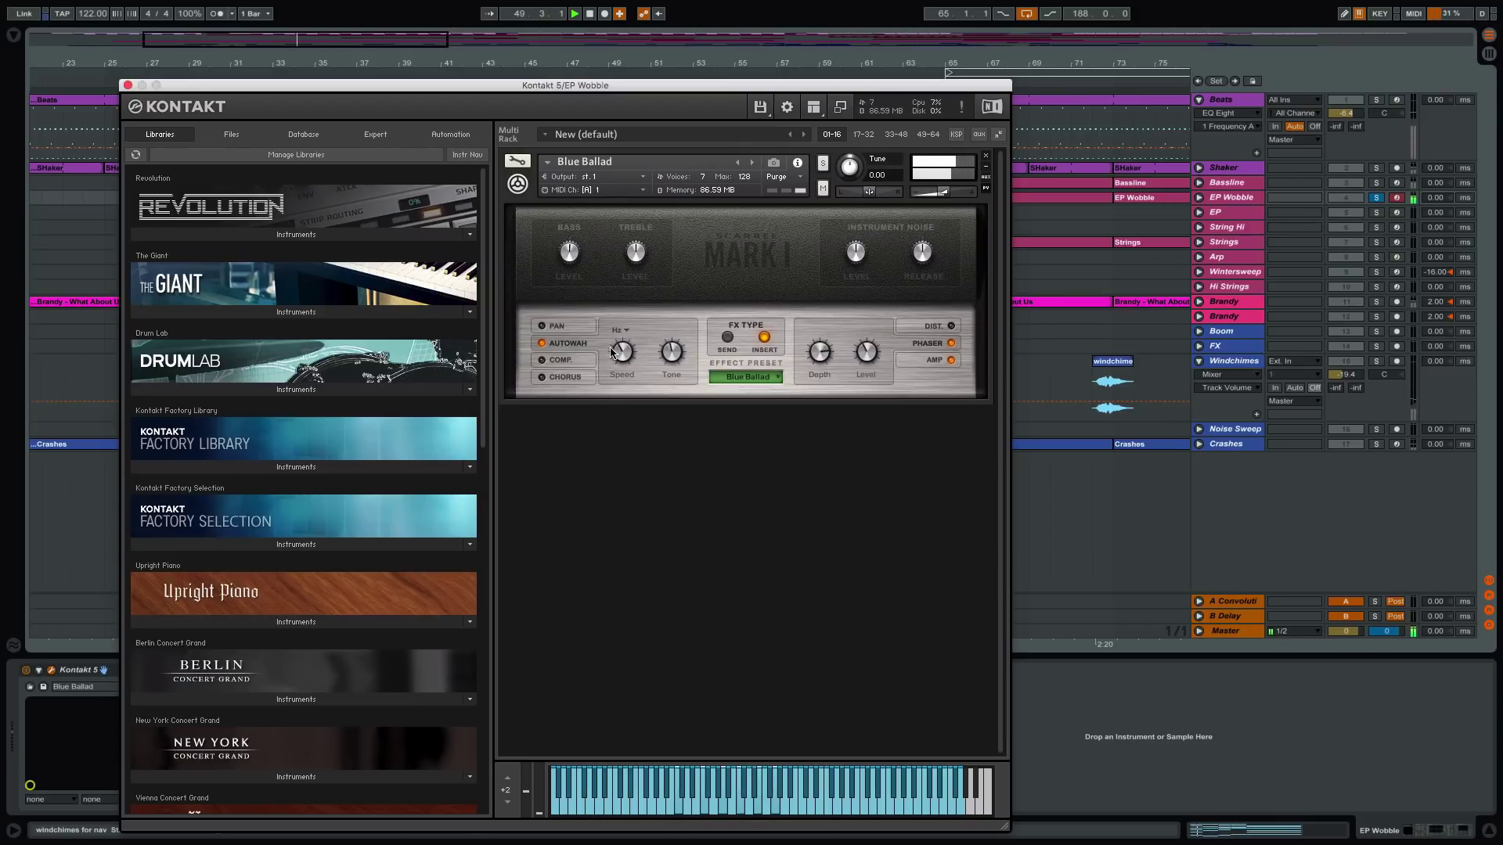
left_click(128, 85)
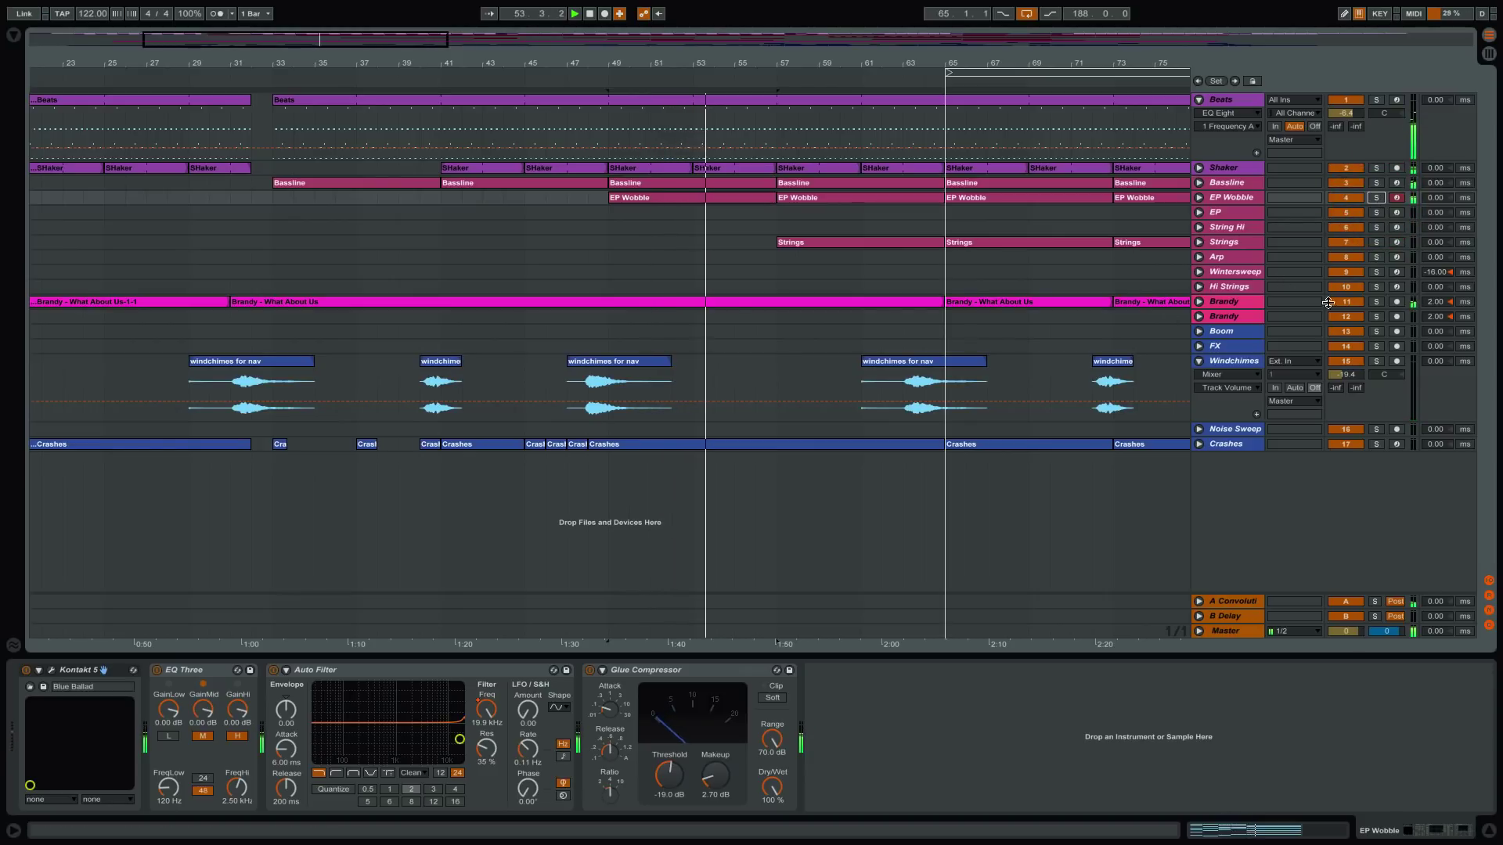
- Zoom out, unfold and solo Strings, view its Kontakt Cello Ensemble patch, then unsolo it
mouse_move(871, 66)
left_mouse_down()
mouse_move(869, 47)
mouse_move(764, 47)
left_mouse_up()
left_click(1198, 242)
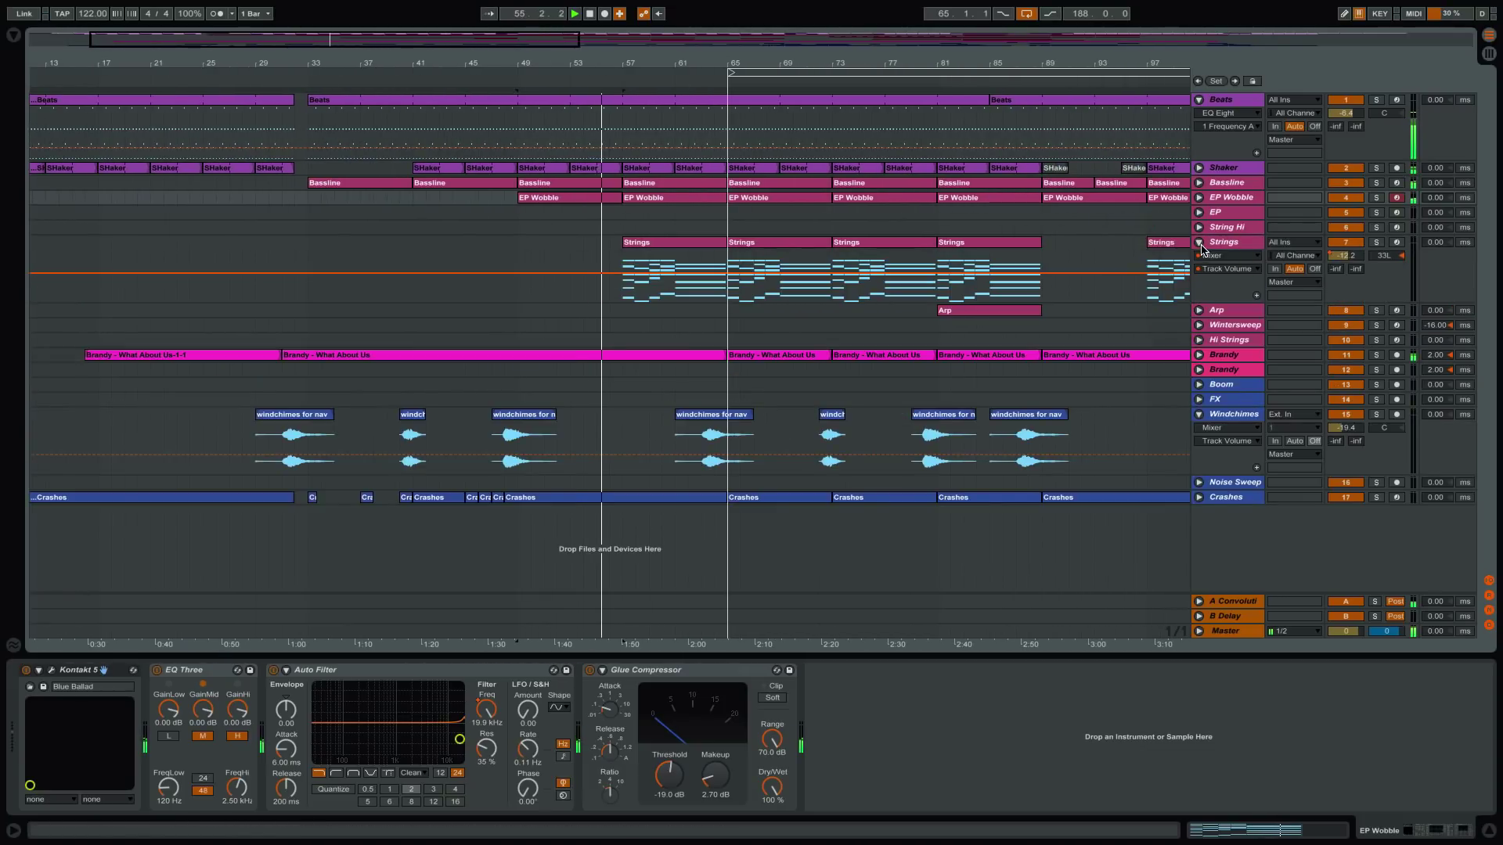
left_click(1248, 248)
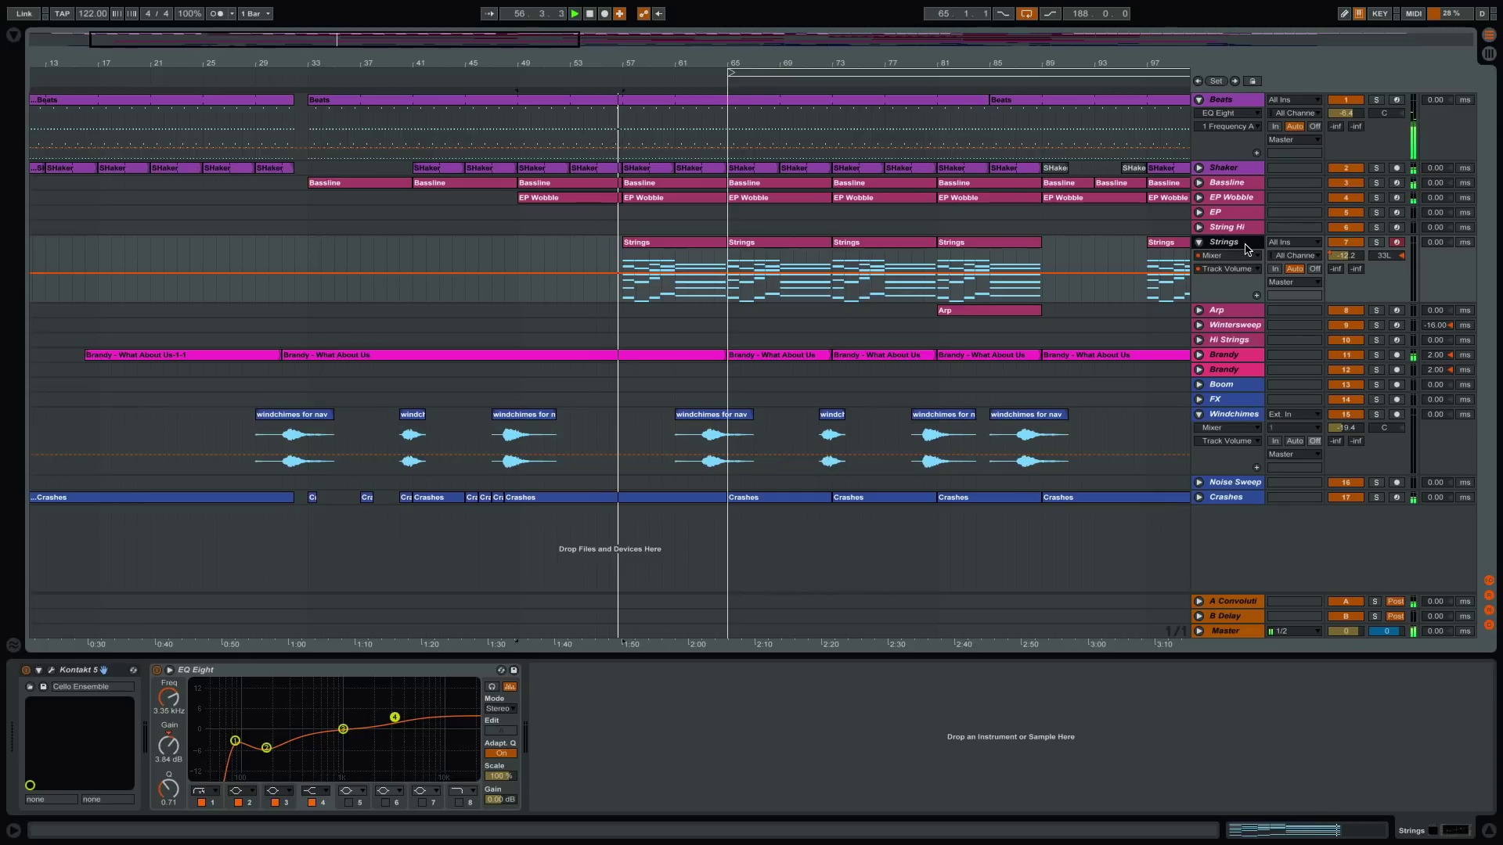
left_click(1376, 243)
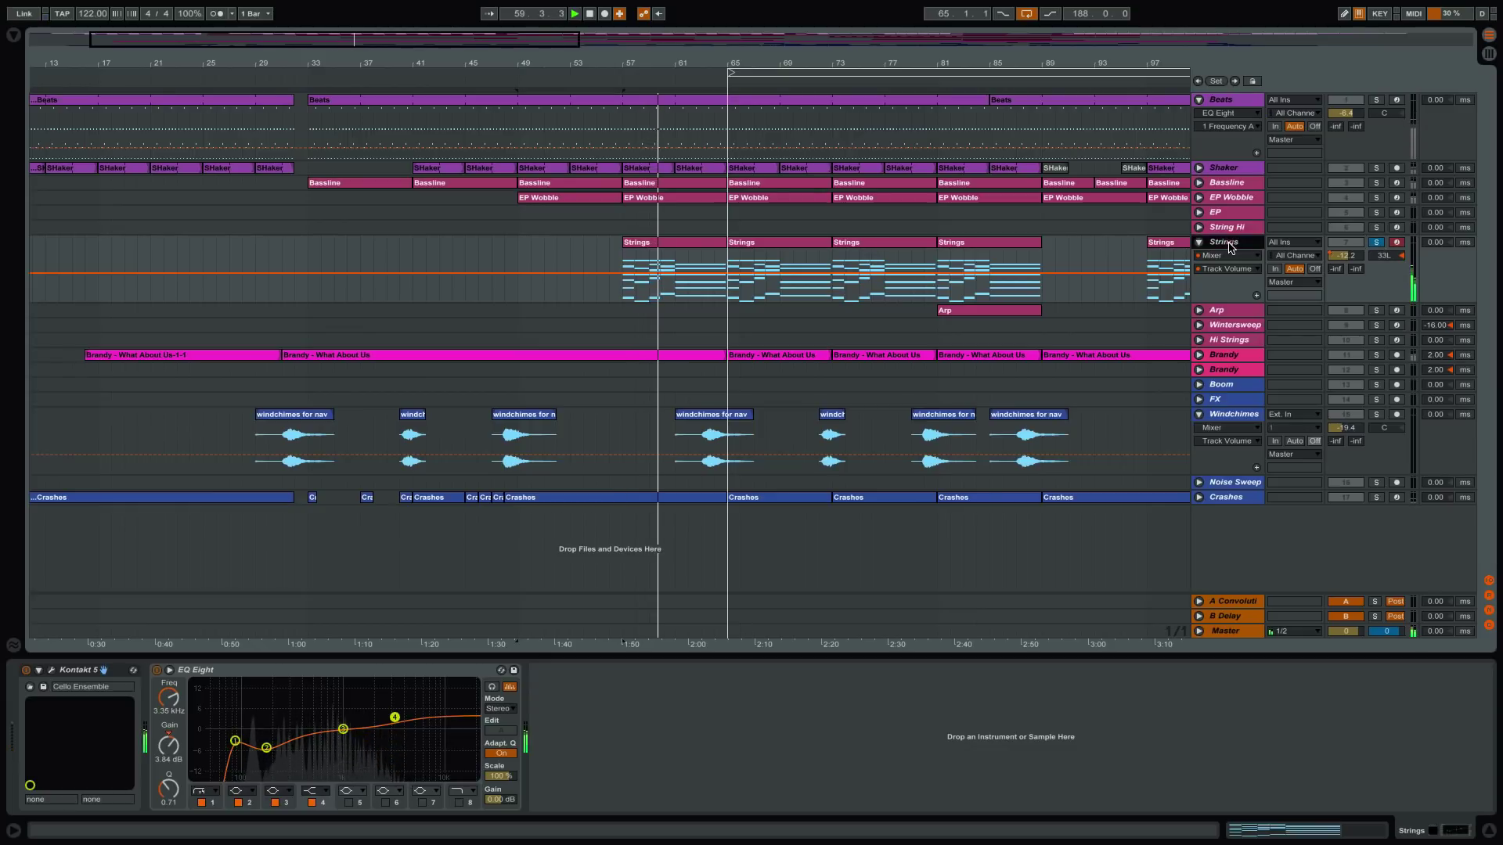
left_click(52, 670)
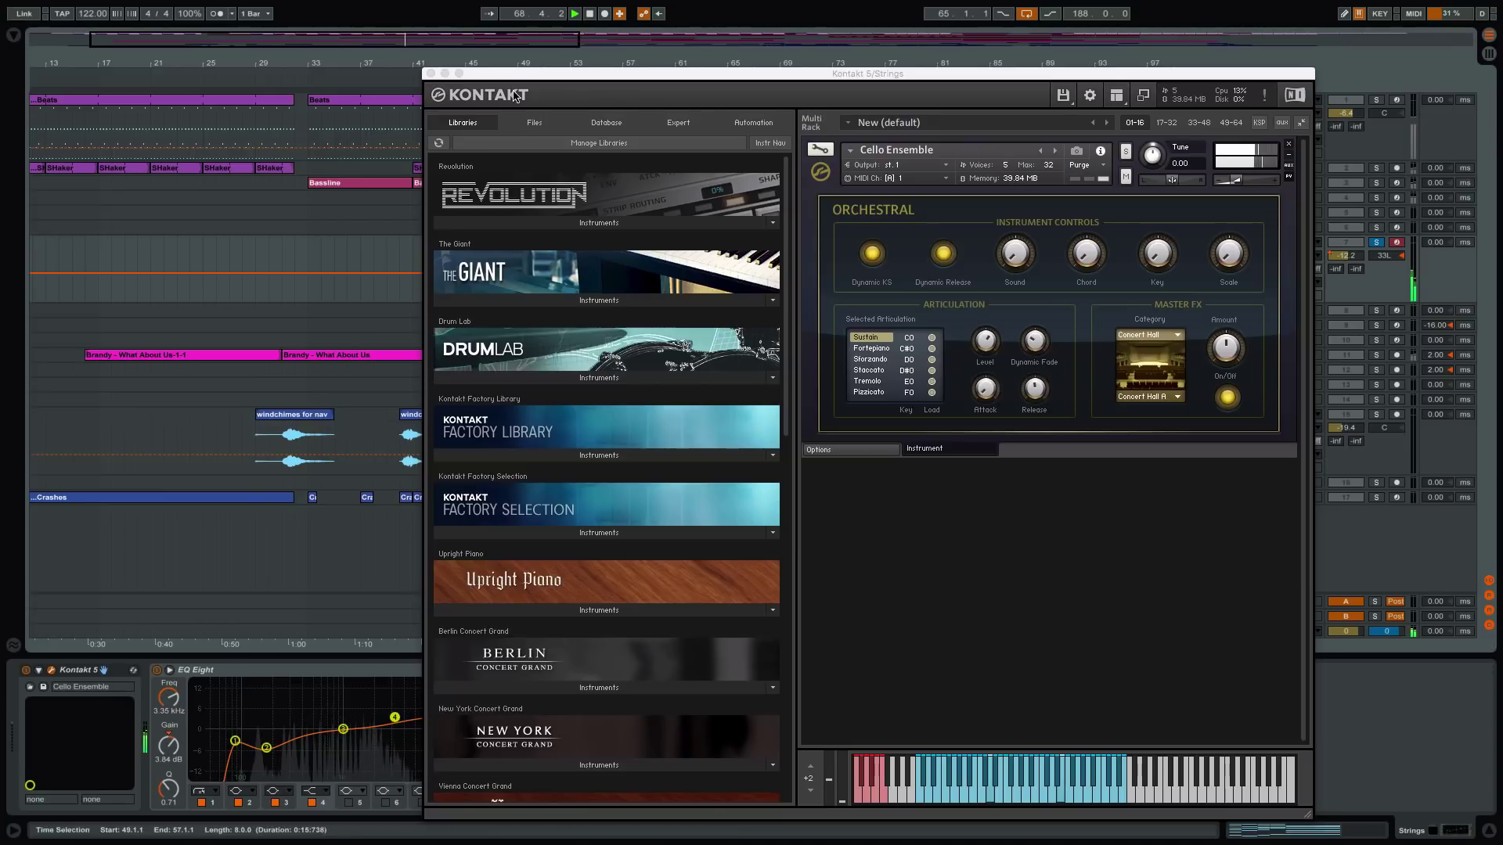
left_click(432, 72)
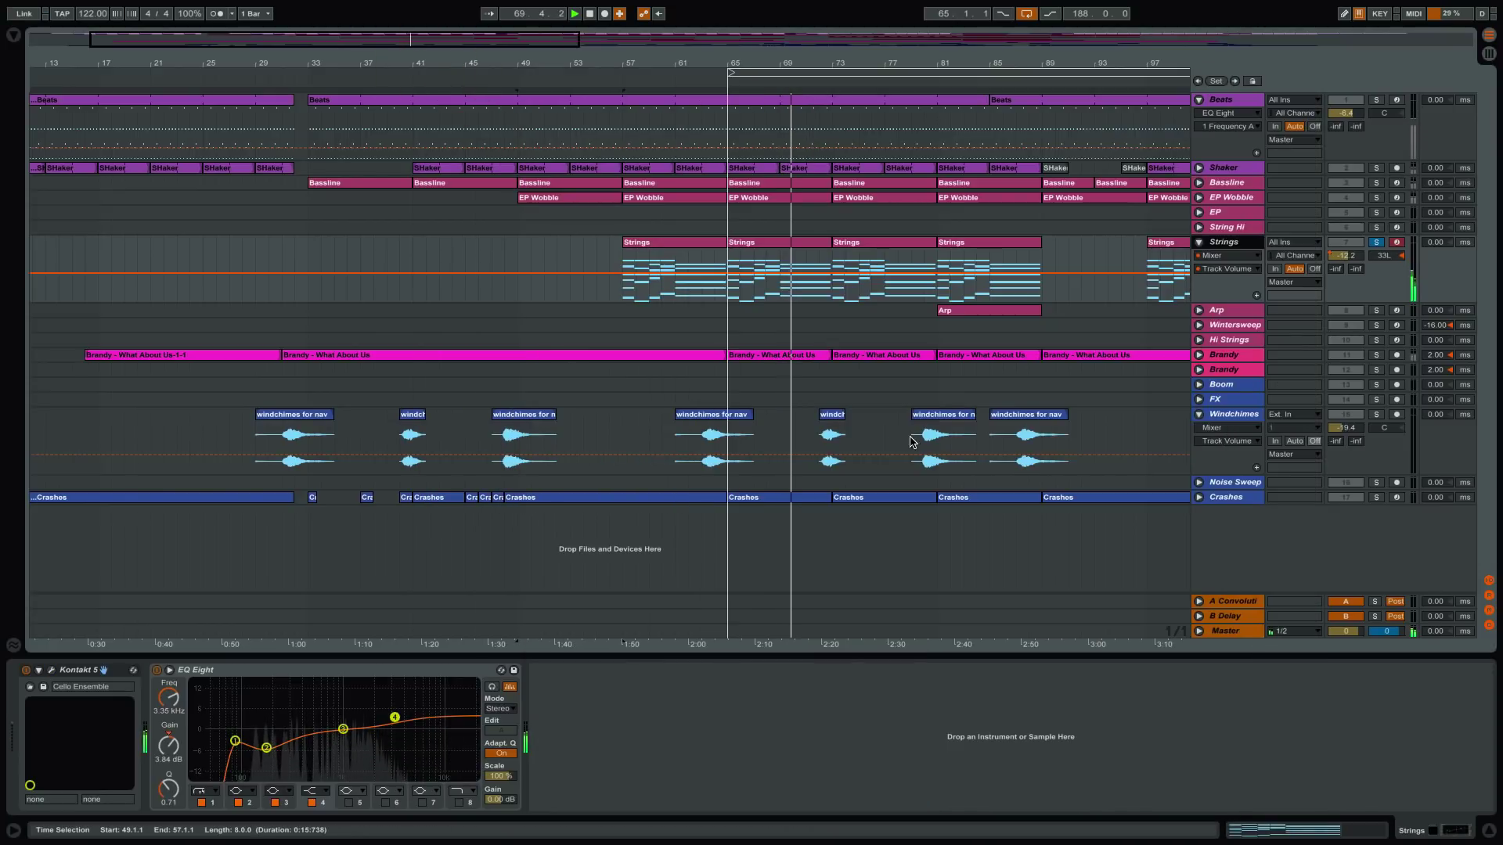
left_click(1377, 243)
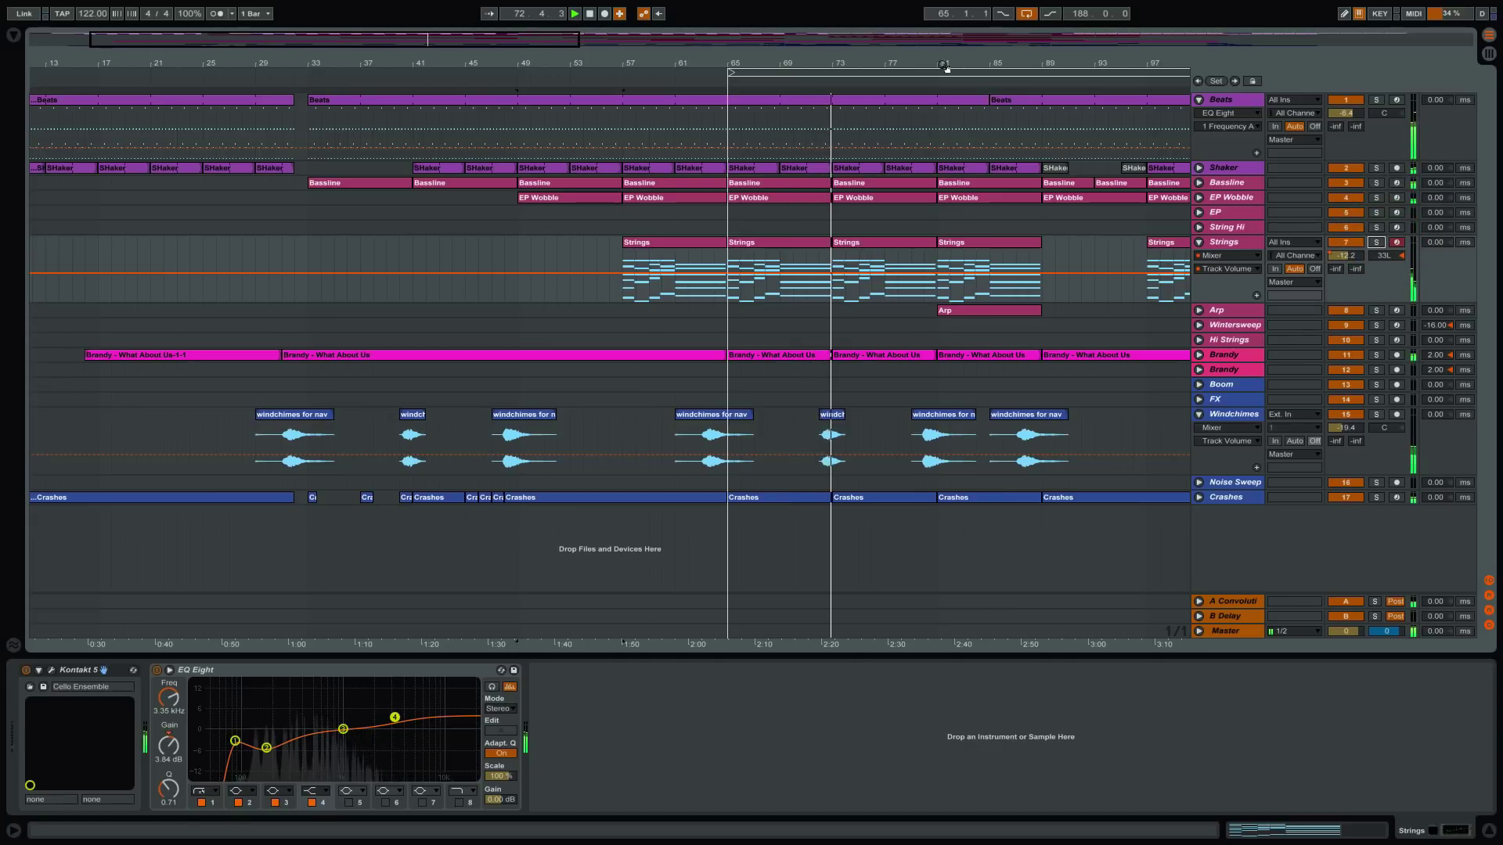
- Zoom out, select the Arp track and inspect its Dream Arp preset in Analog Lab 2
key("minus")
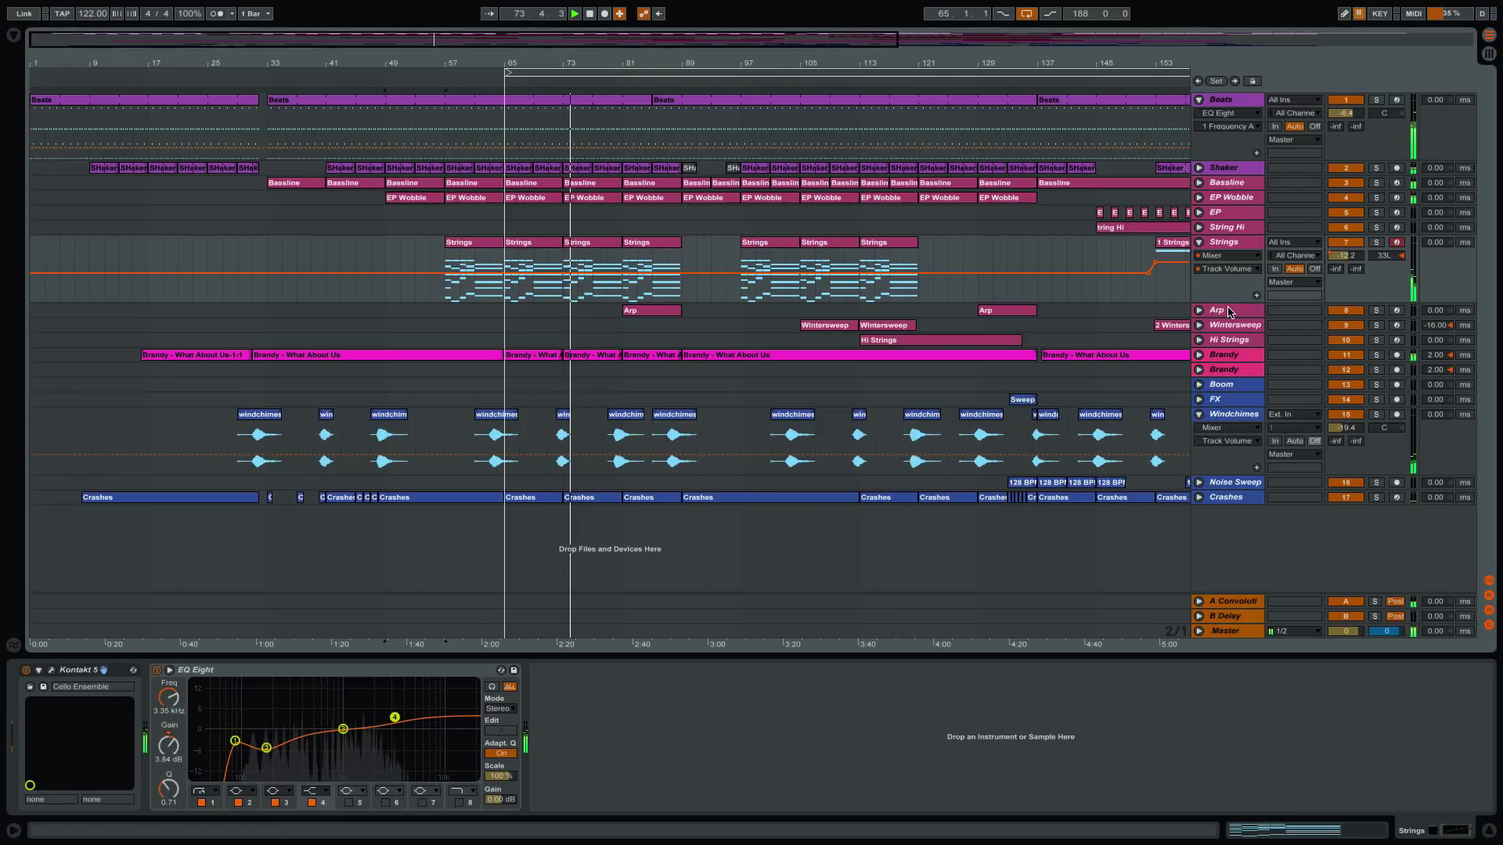
left_click(1218, 312)
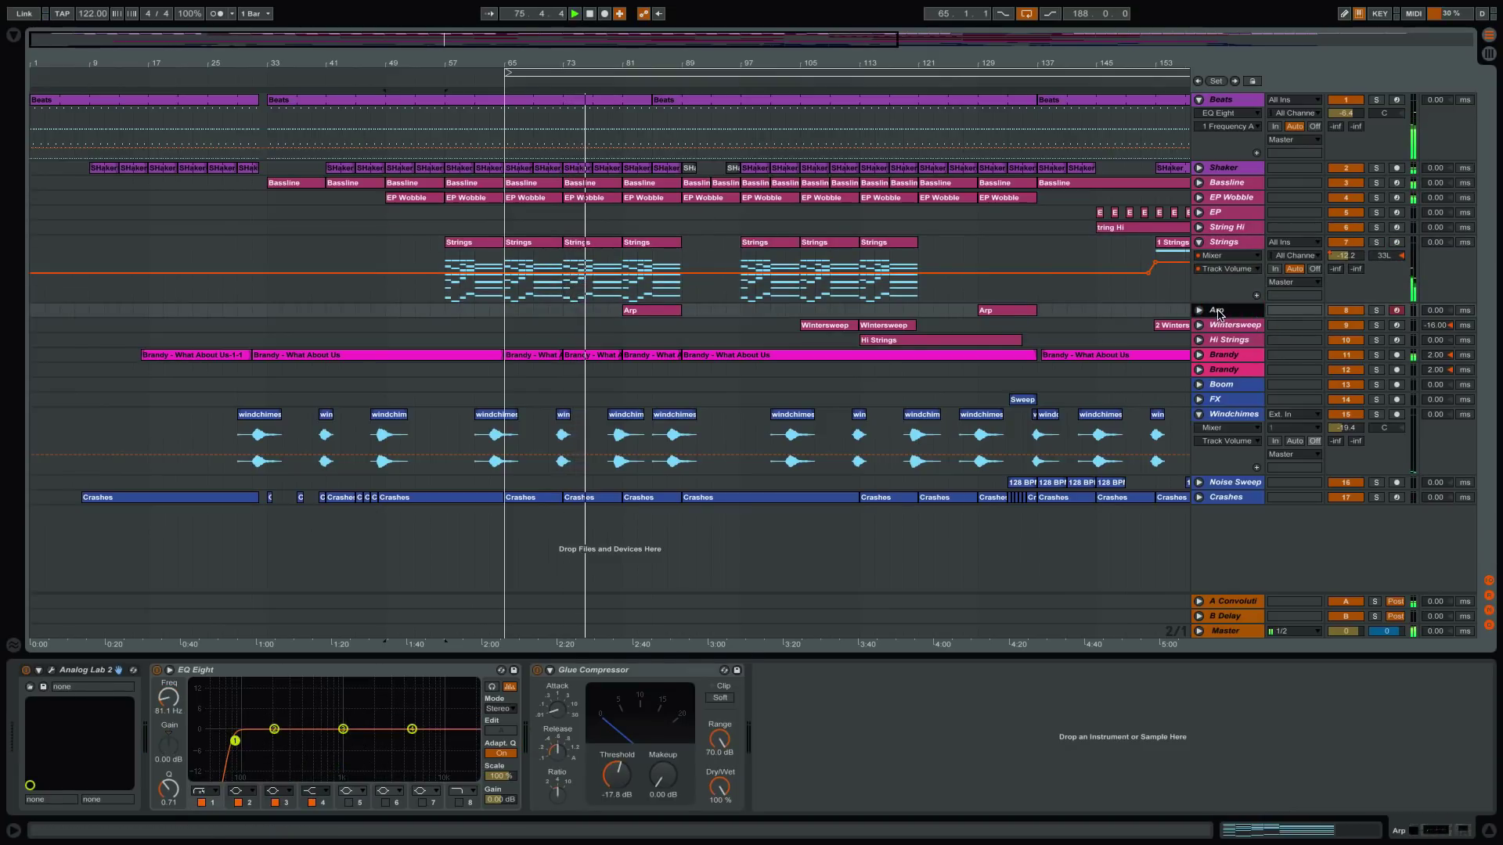
left_click(52, 671)
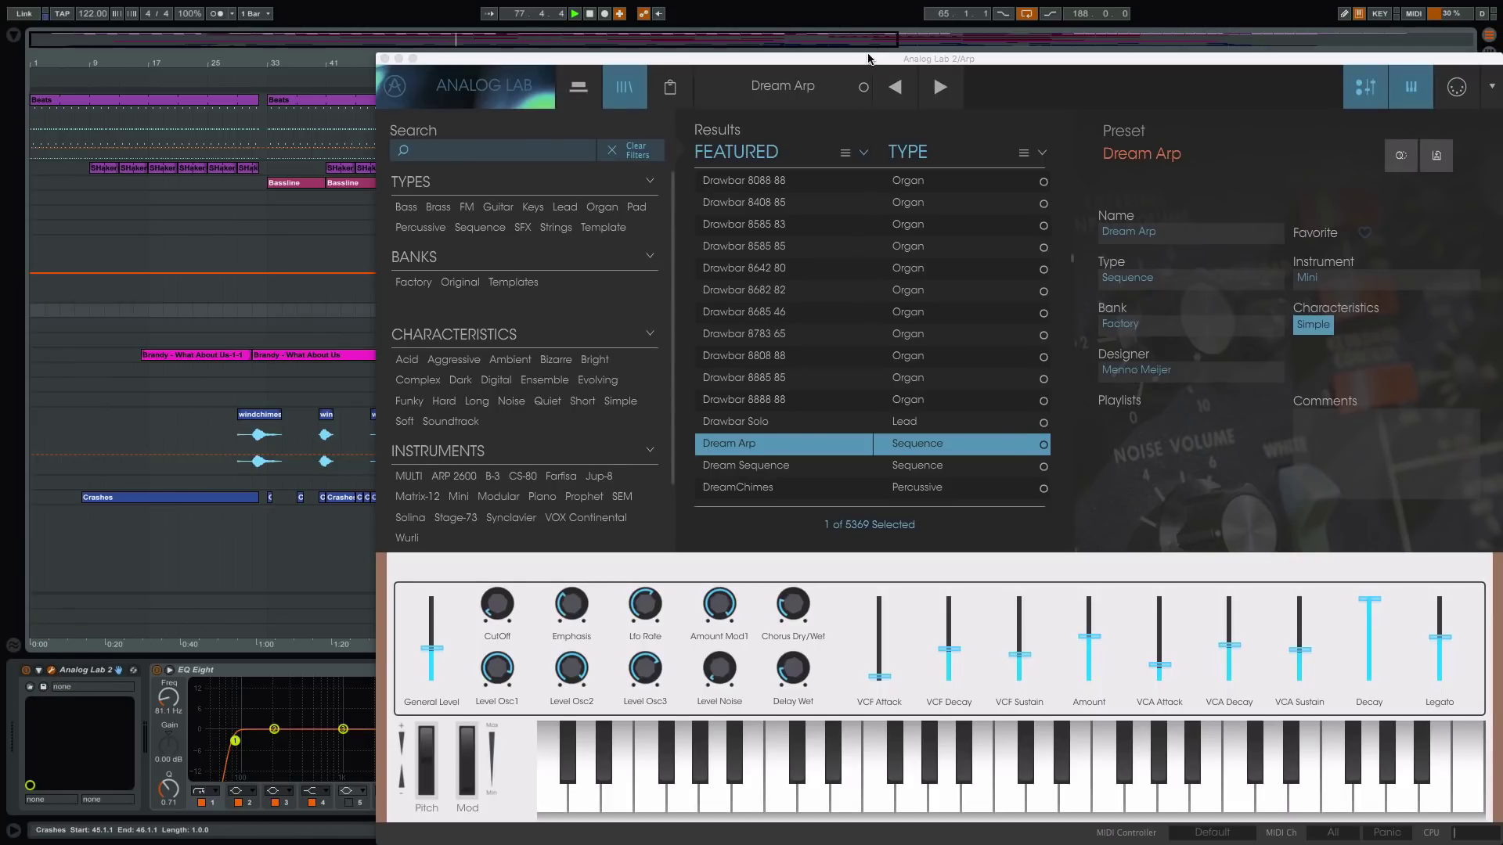
left_click_drag(899, 58, 680, 28)
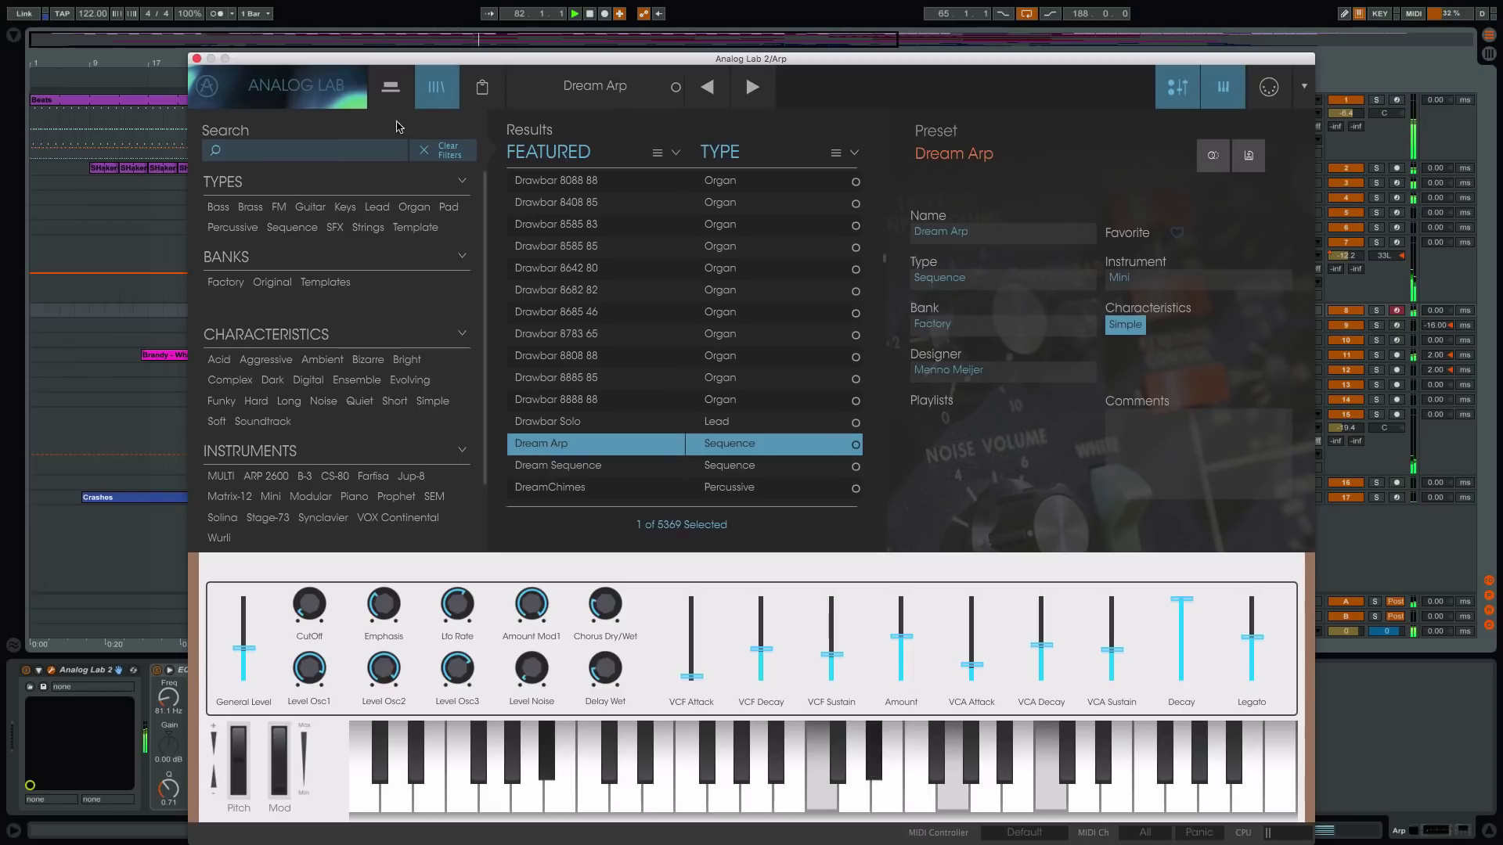
left_click(196, 58)
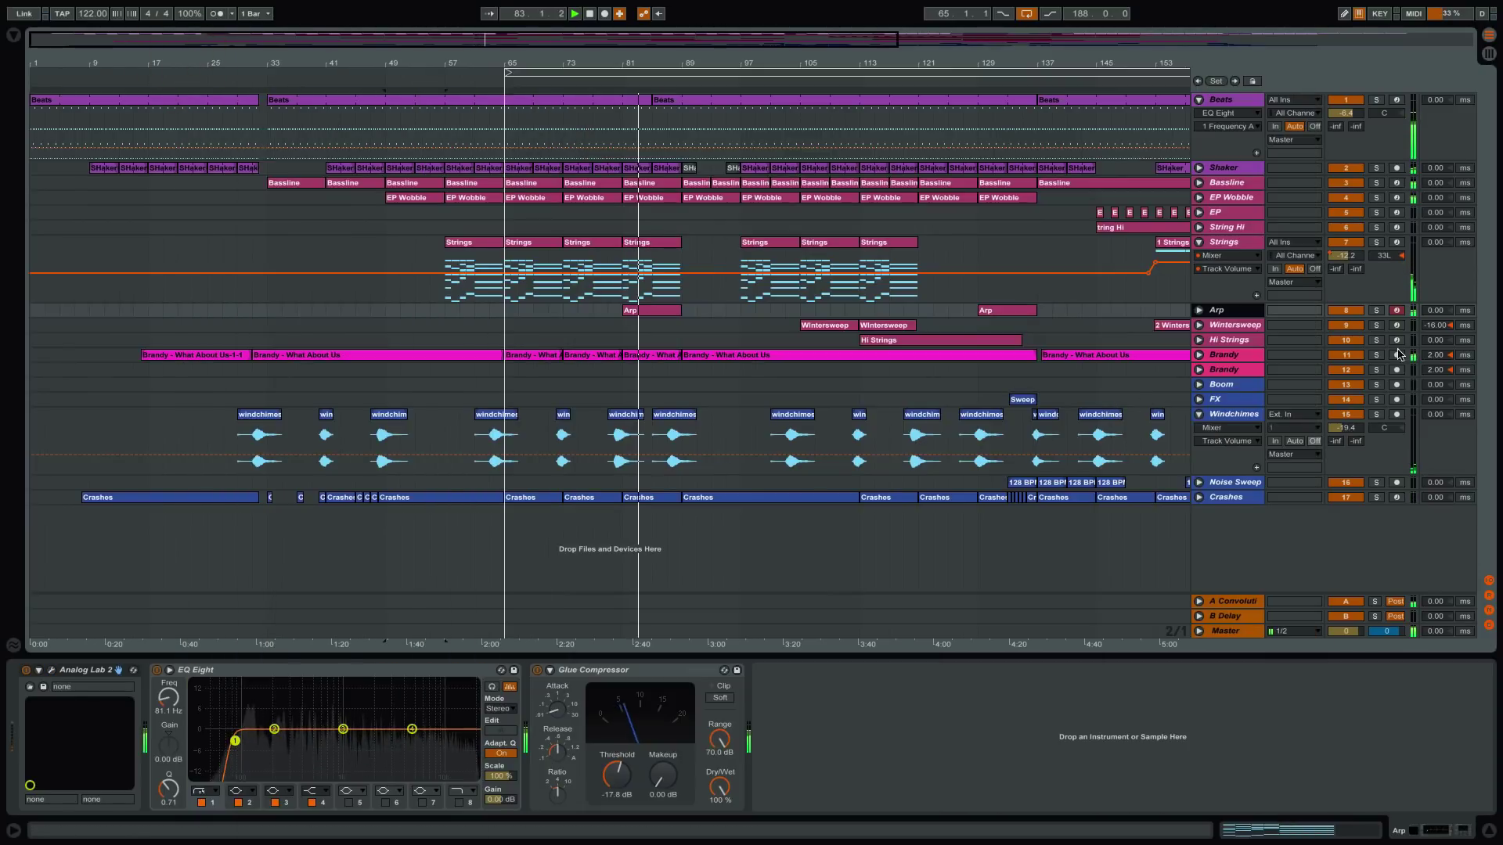
- Audition the Arp track solo, then unsolo it and replay from bar 80
left_click(1376, 310)
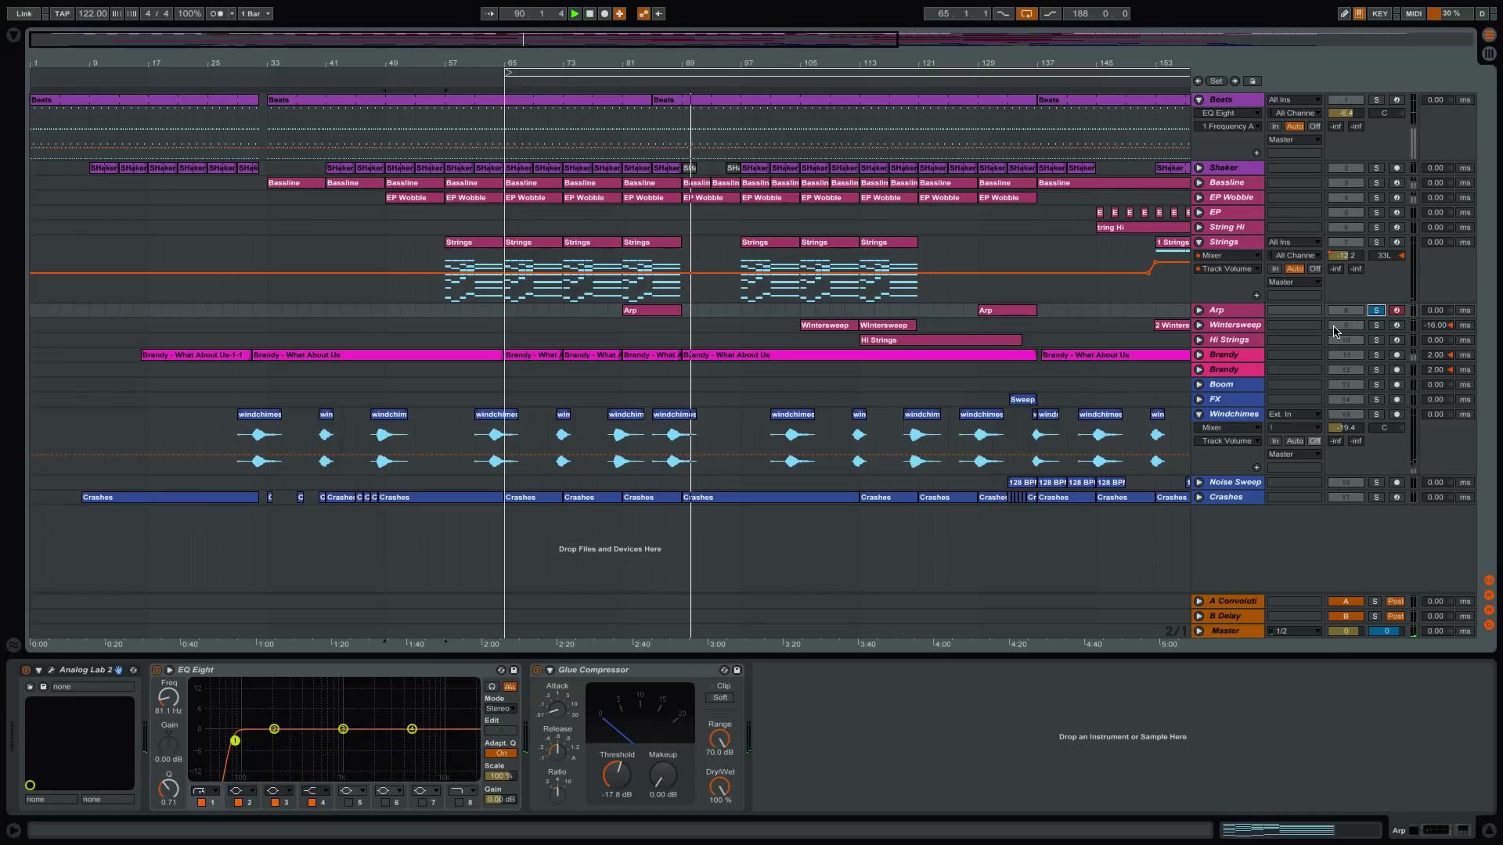
left_click(1377, 313)
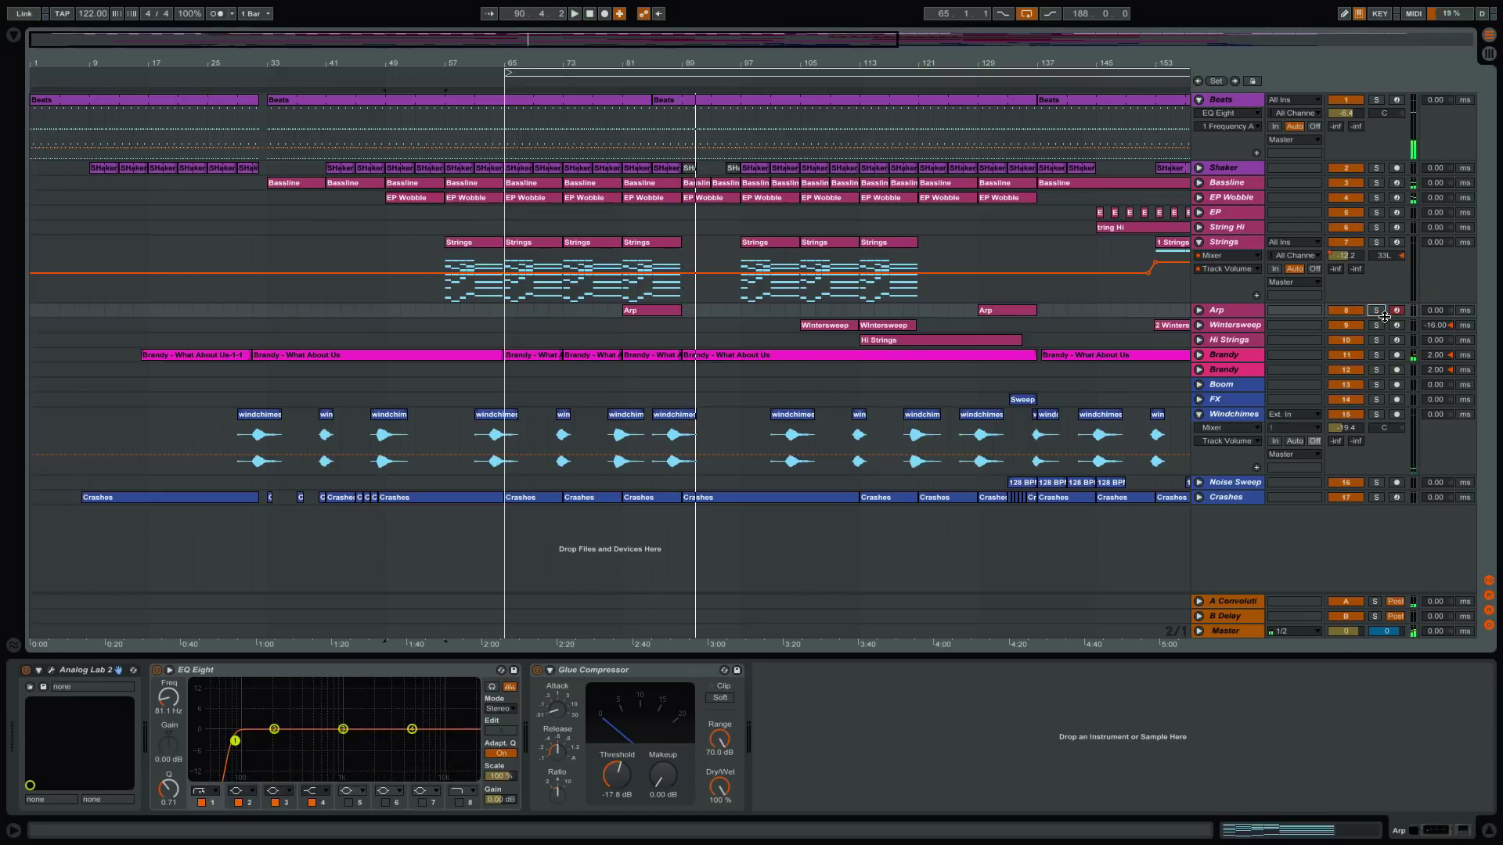
left_click(614, 83)
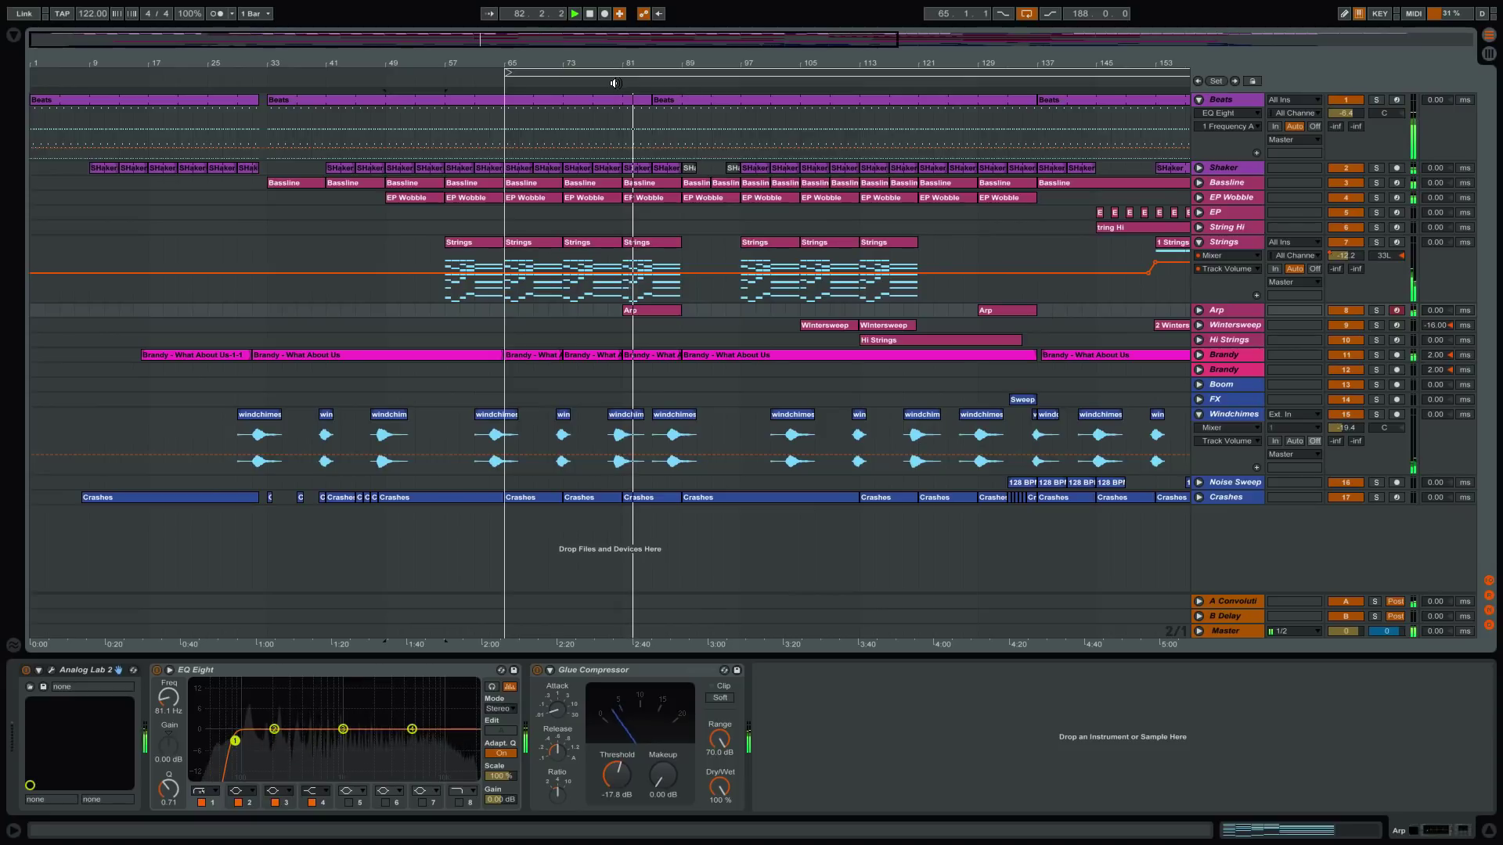
- Unfold EP Wobble and show its Auto Filter Frequency automation envelope
left_click(1232, 325)
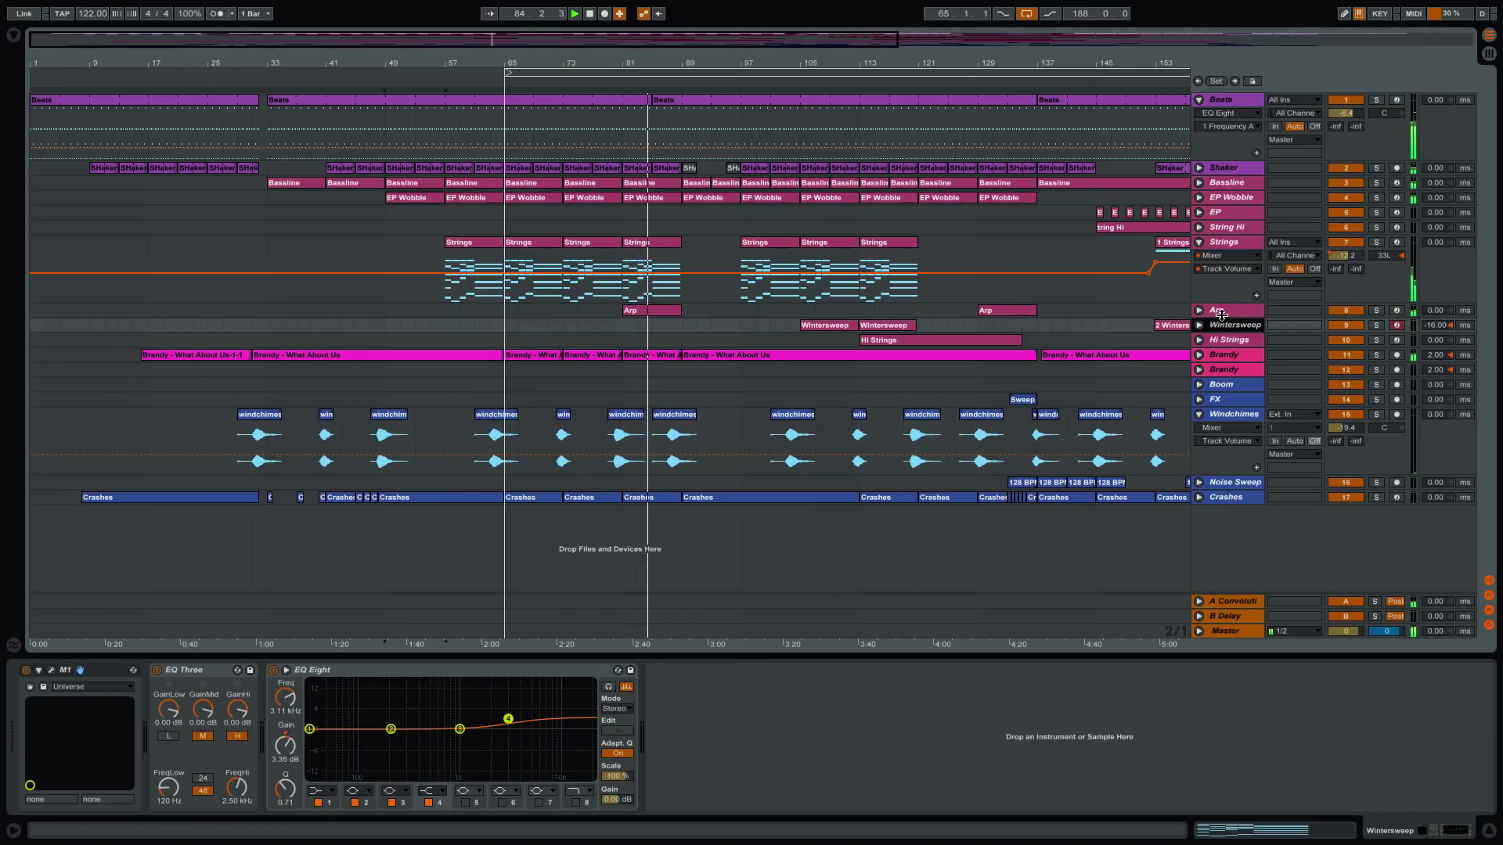
left_click(1198, 198)
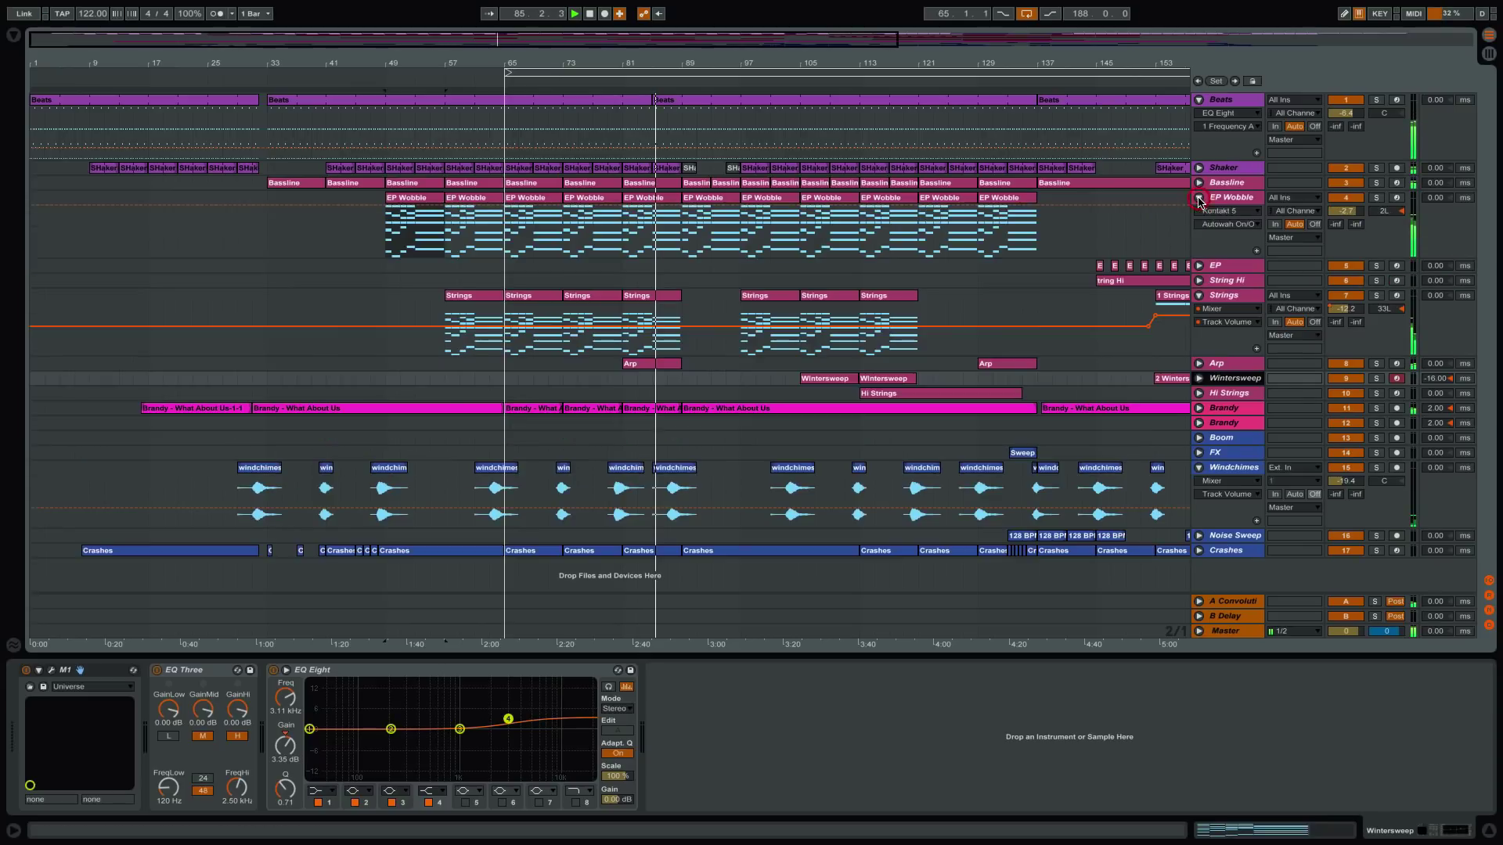
left_click(1231, 198)
left_click(1227, 211)
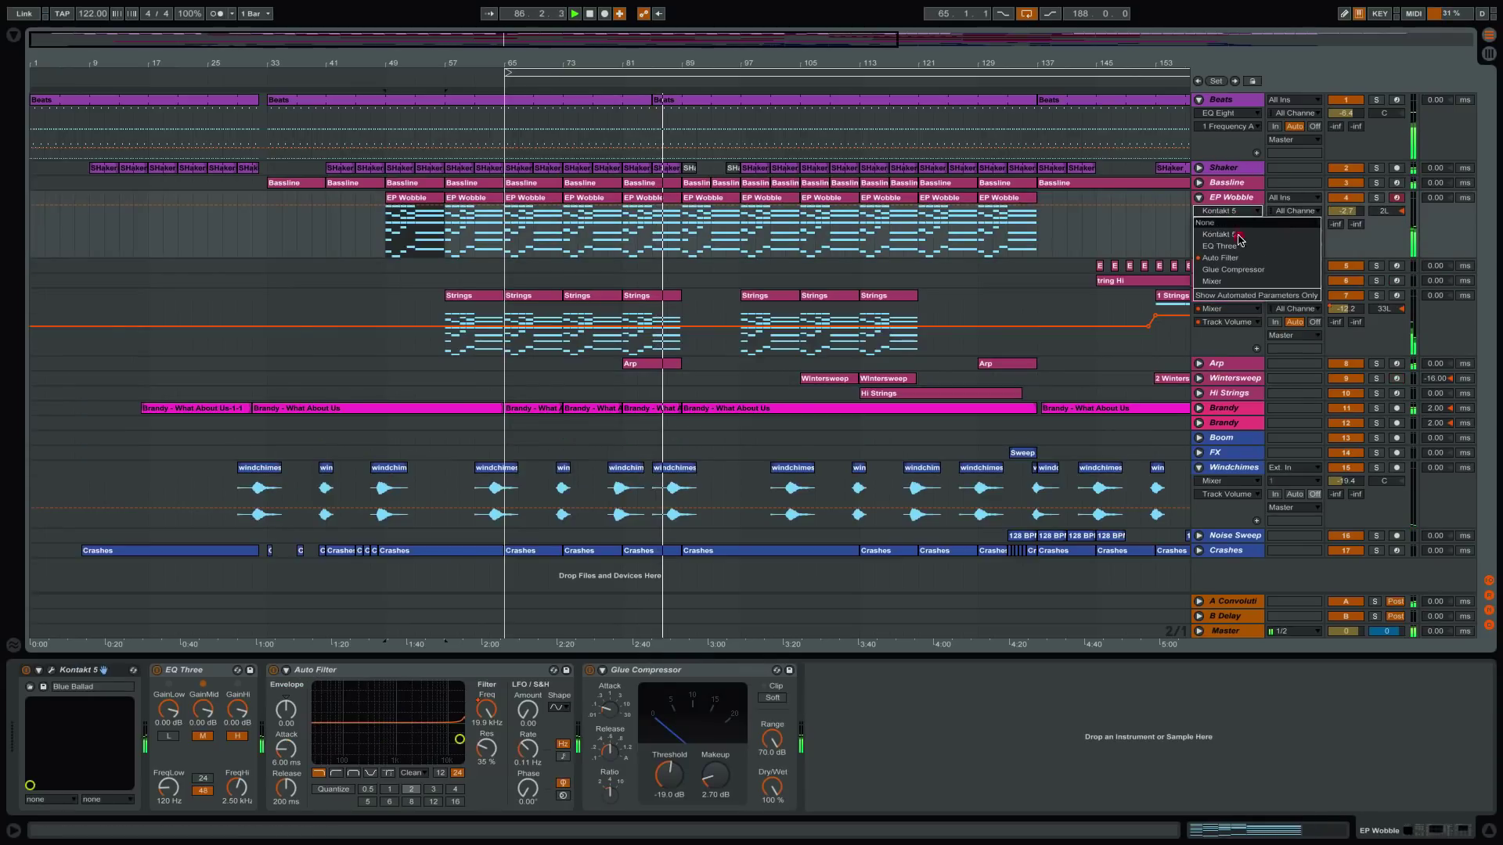
left_click(1233, 258)
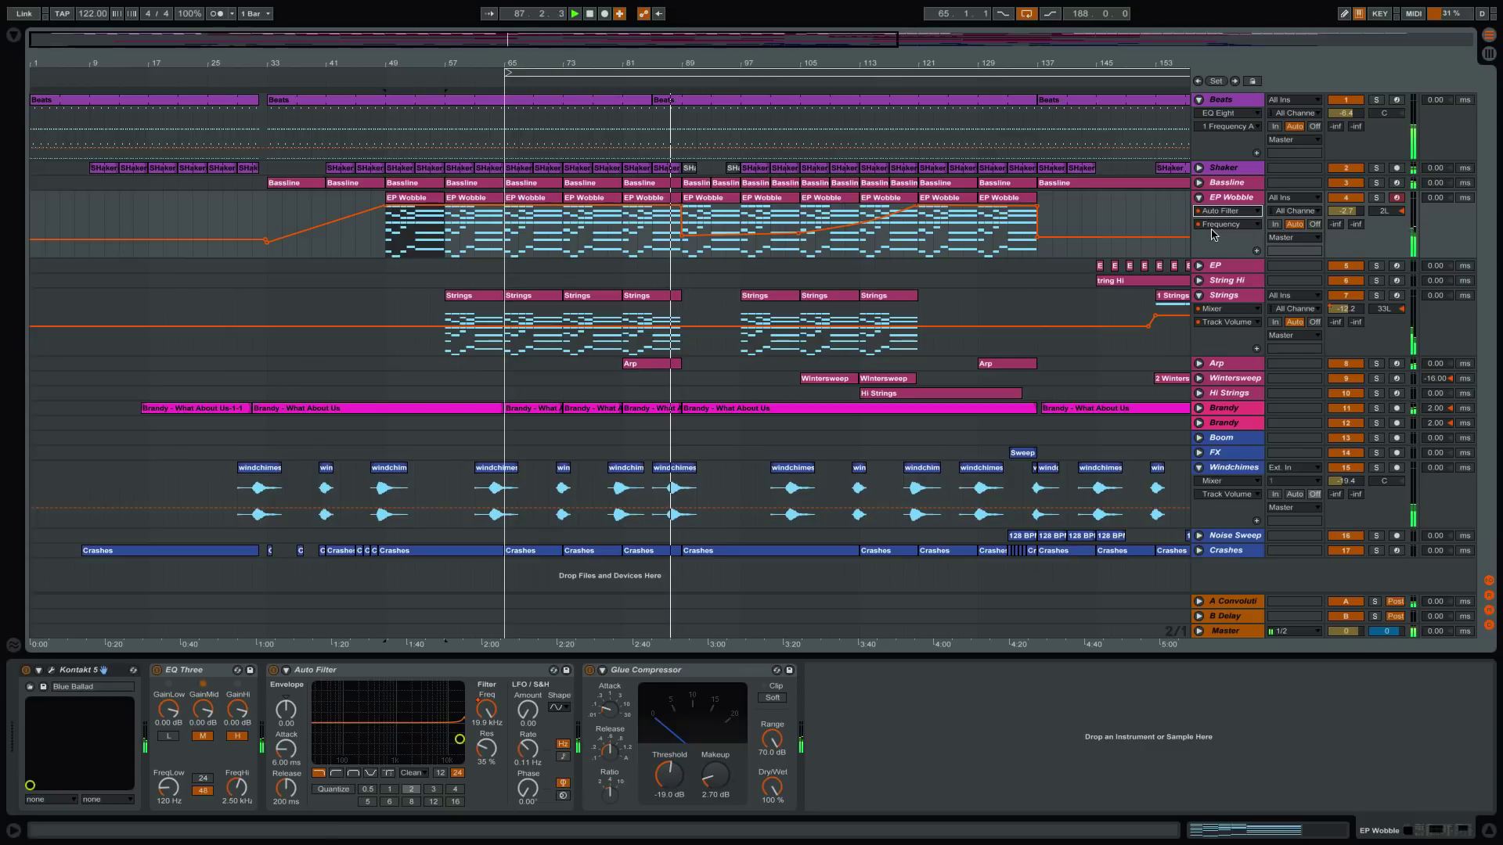
scroll(811, 414, "up", 5)
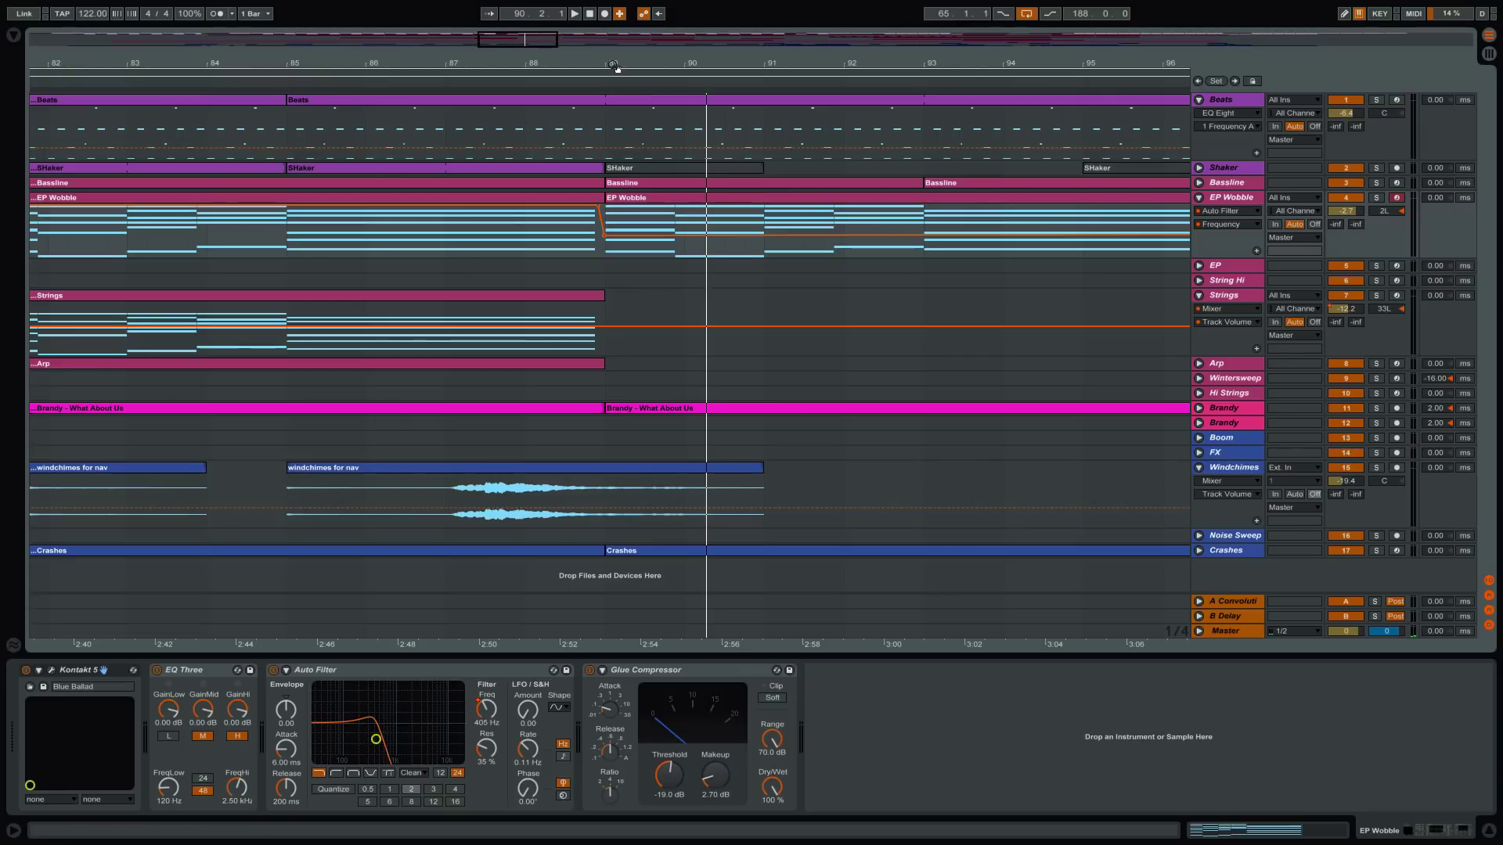
scroll(622, 117, "down", 3)
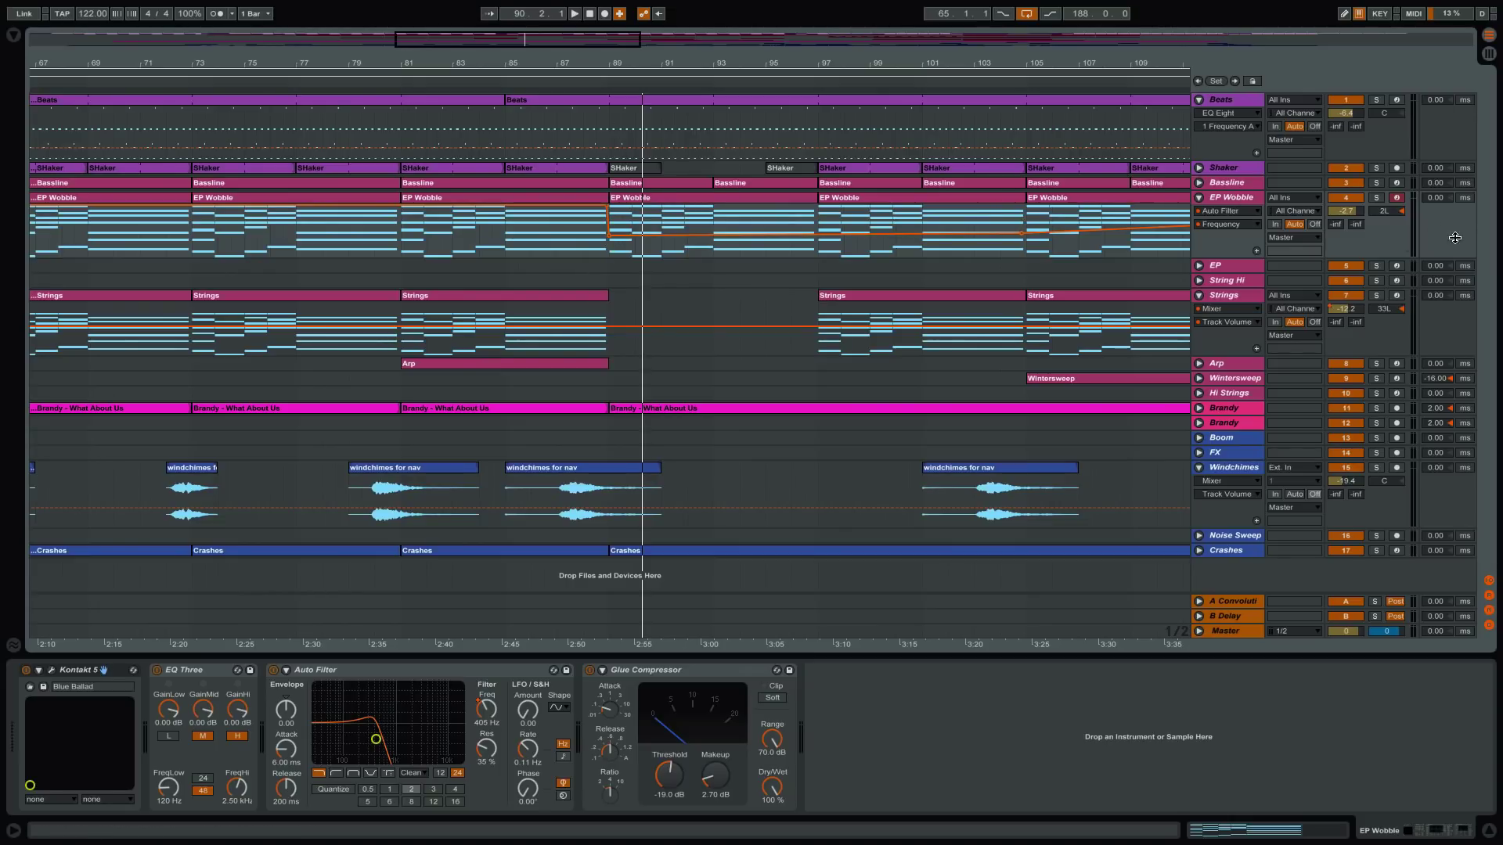
- Solo EP Wobble and play it from around bars 85, 84, 81 and 89
left_click(1376, 198)
left_click(526, 82)
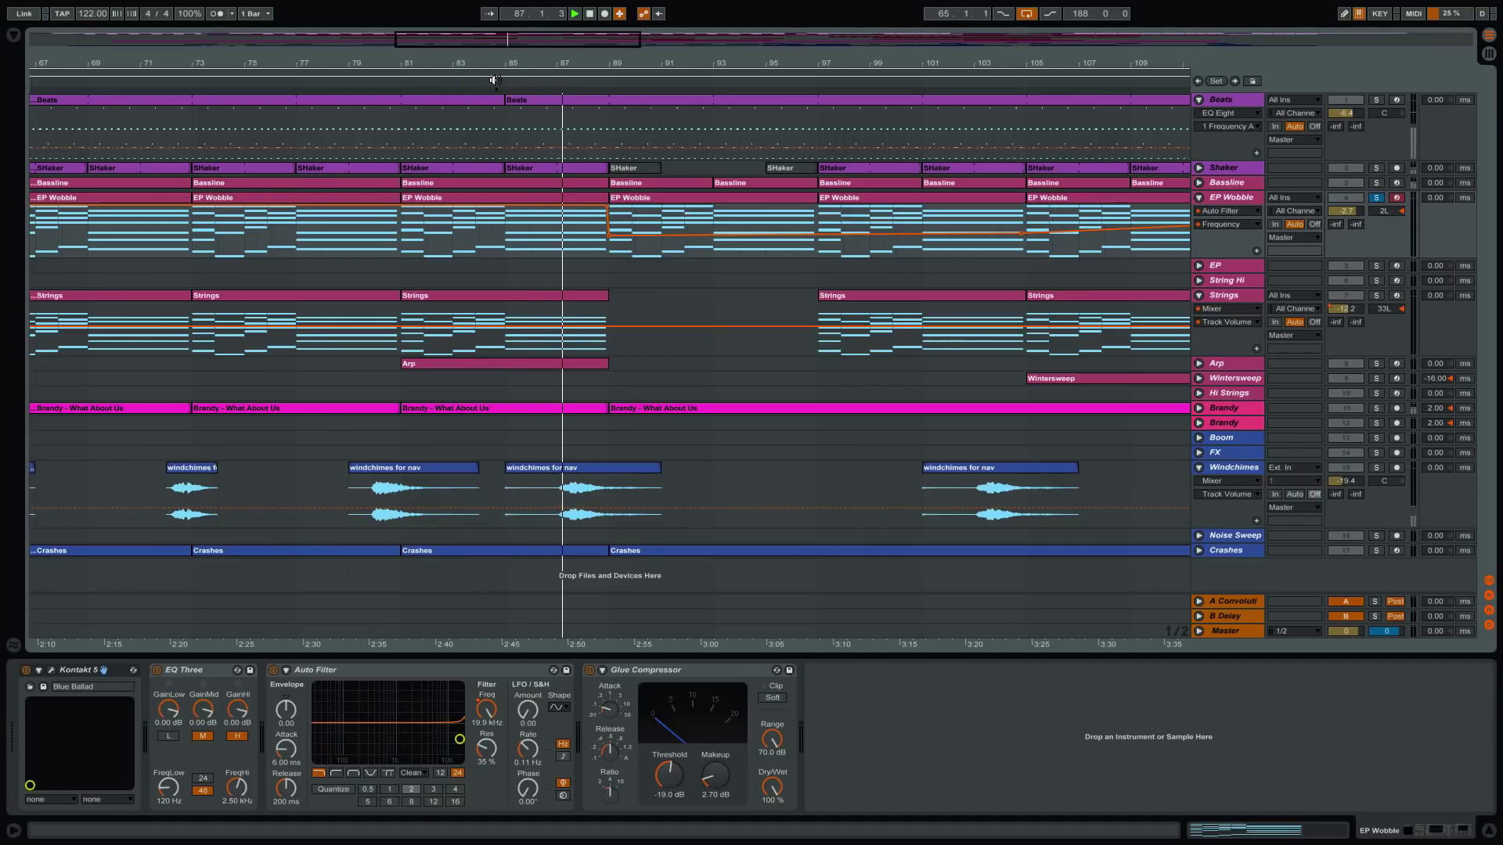
left_click(494, 80)
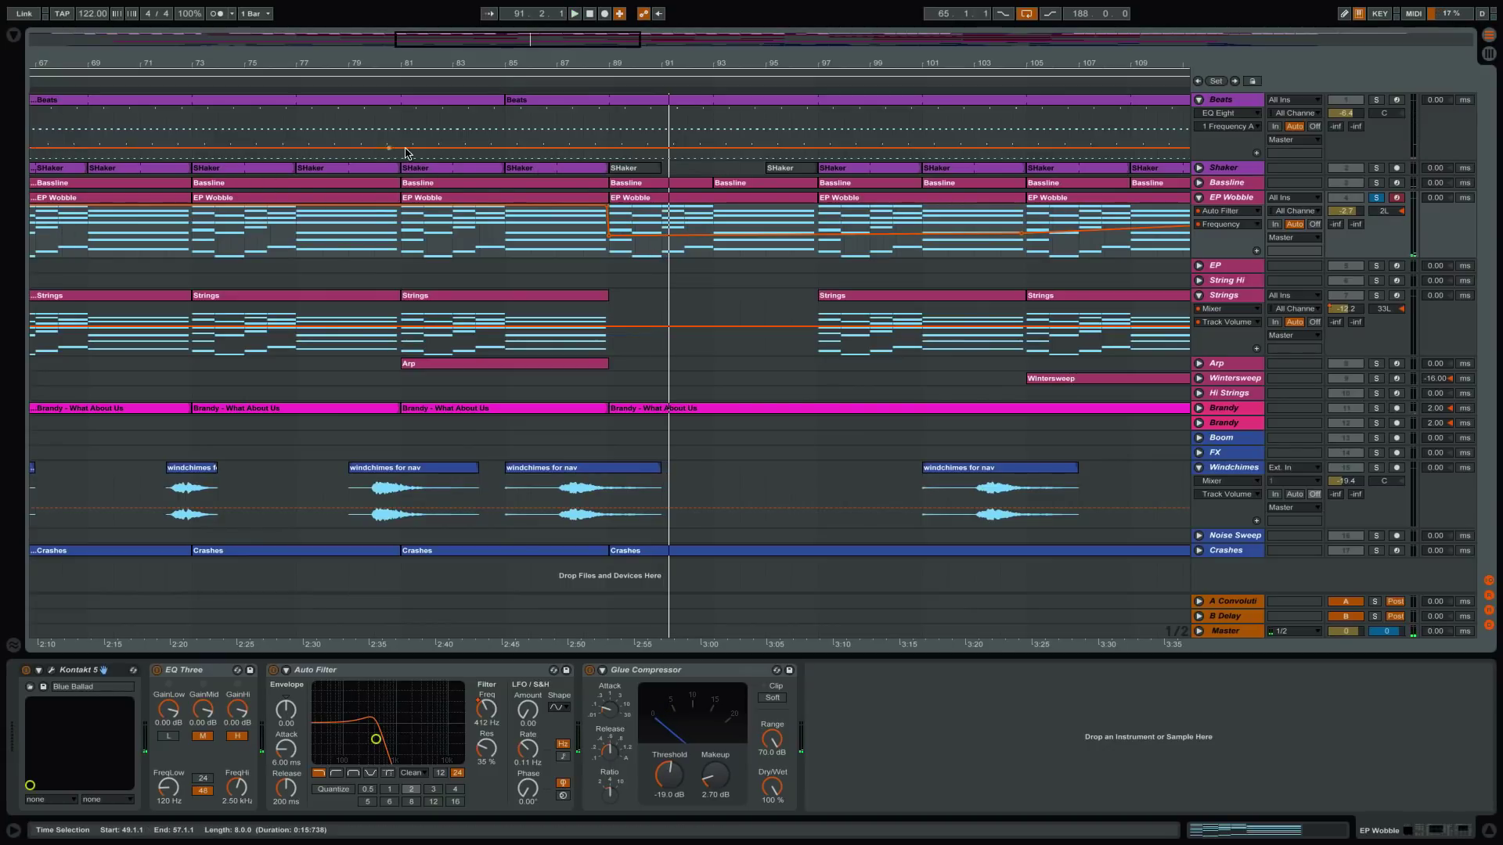
left_click(394, 81)
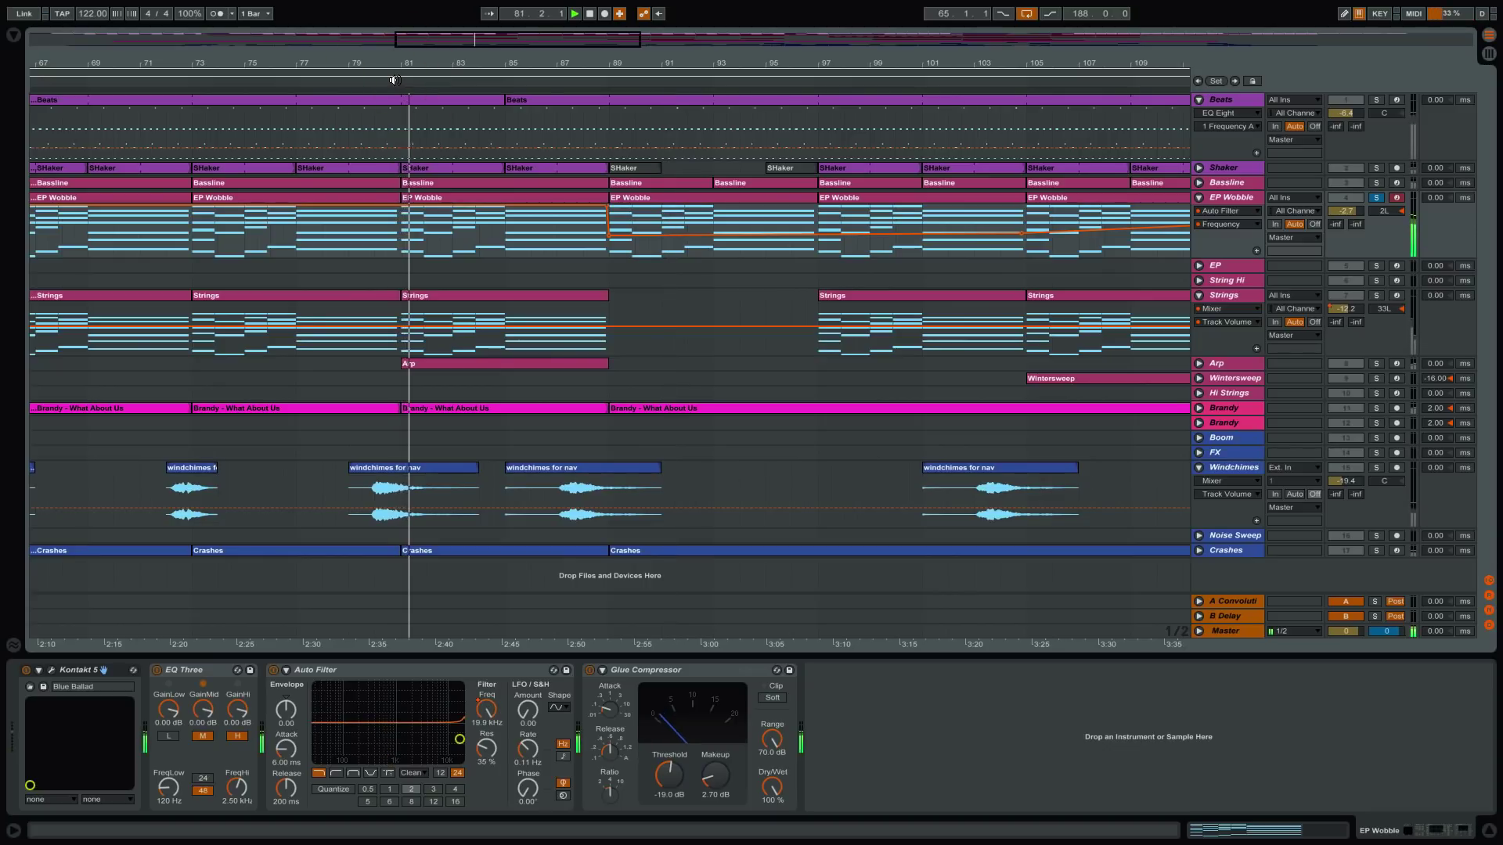
left_click(605, 80)
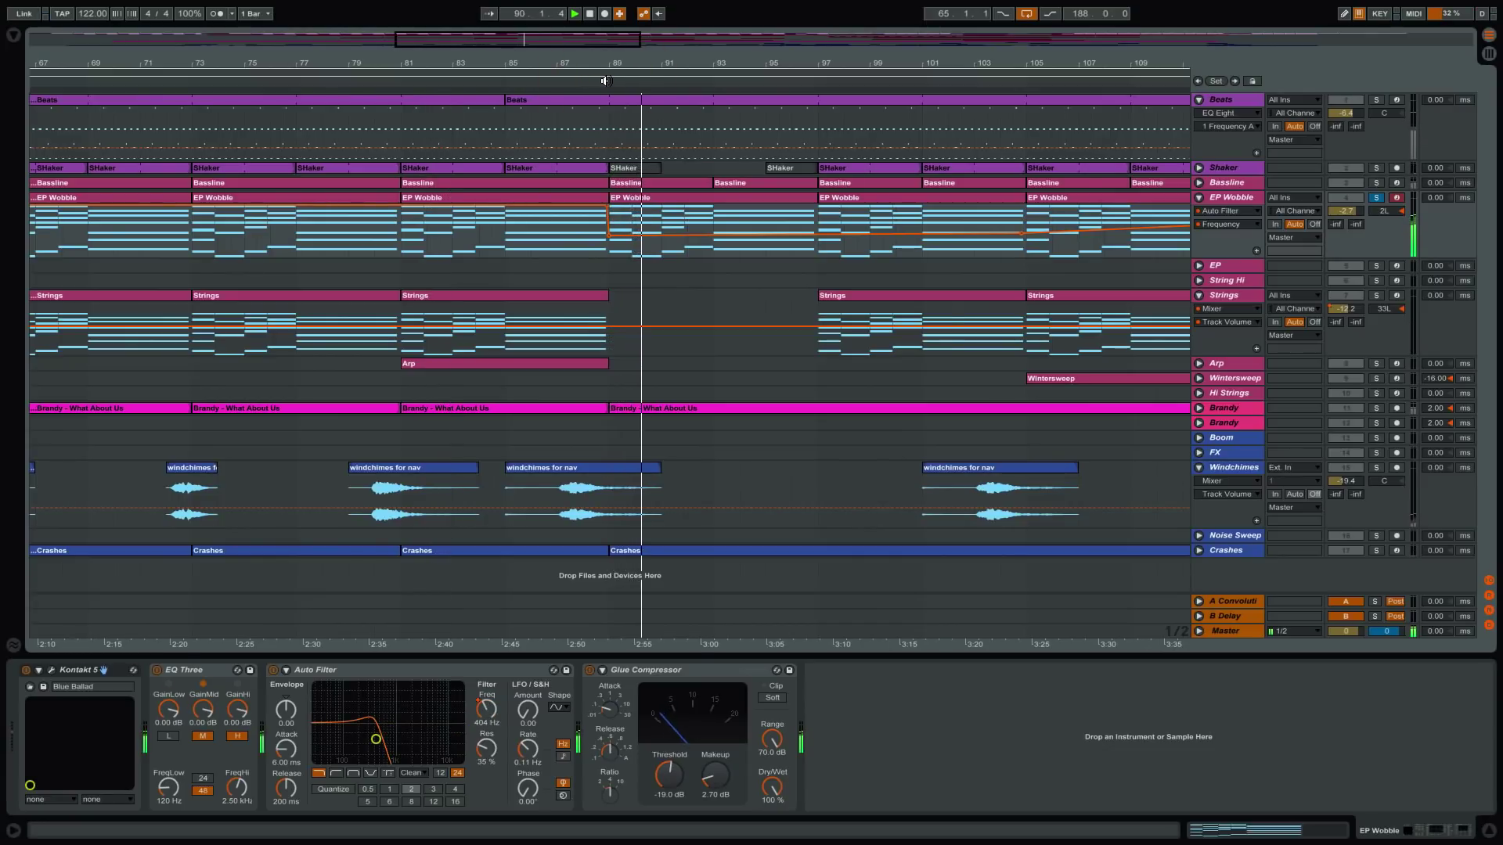
- Stop, zoom out to bars 1–177, unsolo EP Wobble and unfold Wintersweep and Hi Strings
key("space")
key("minus")
key("minus")
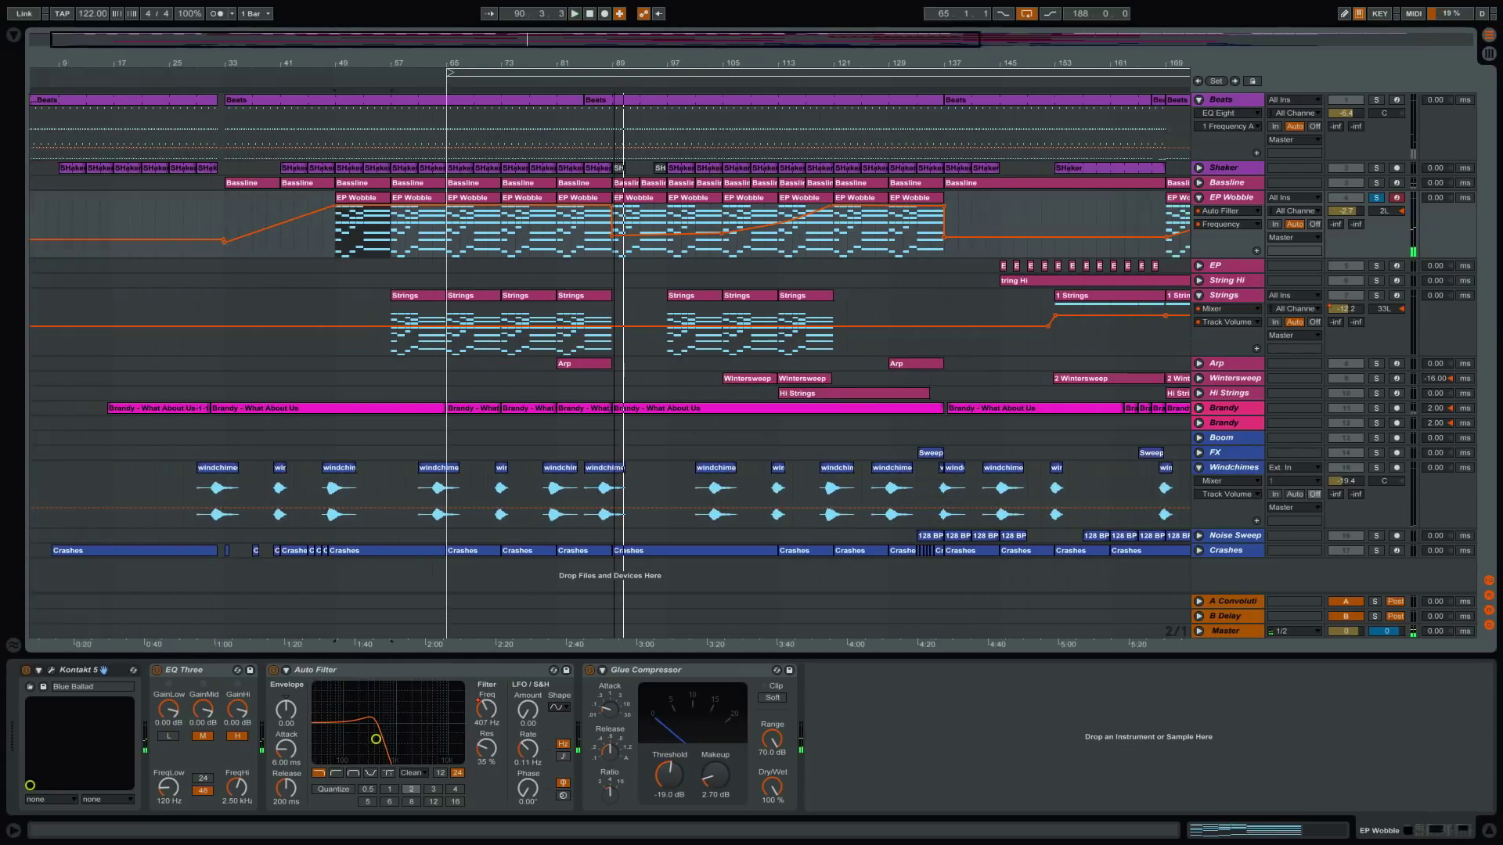
left_click(1375, 201)
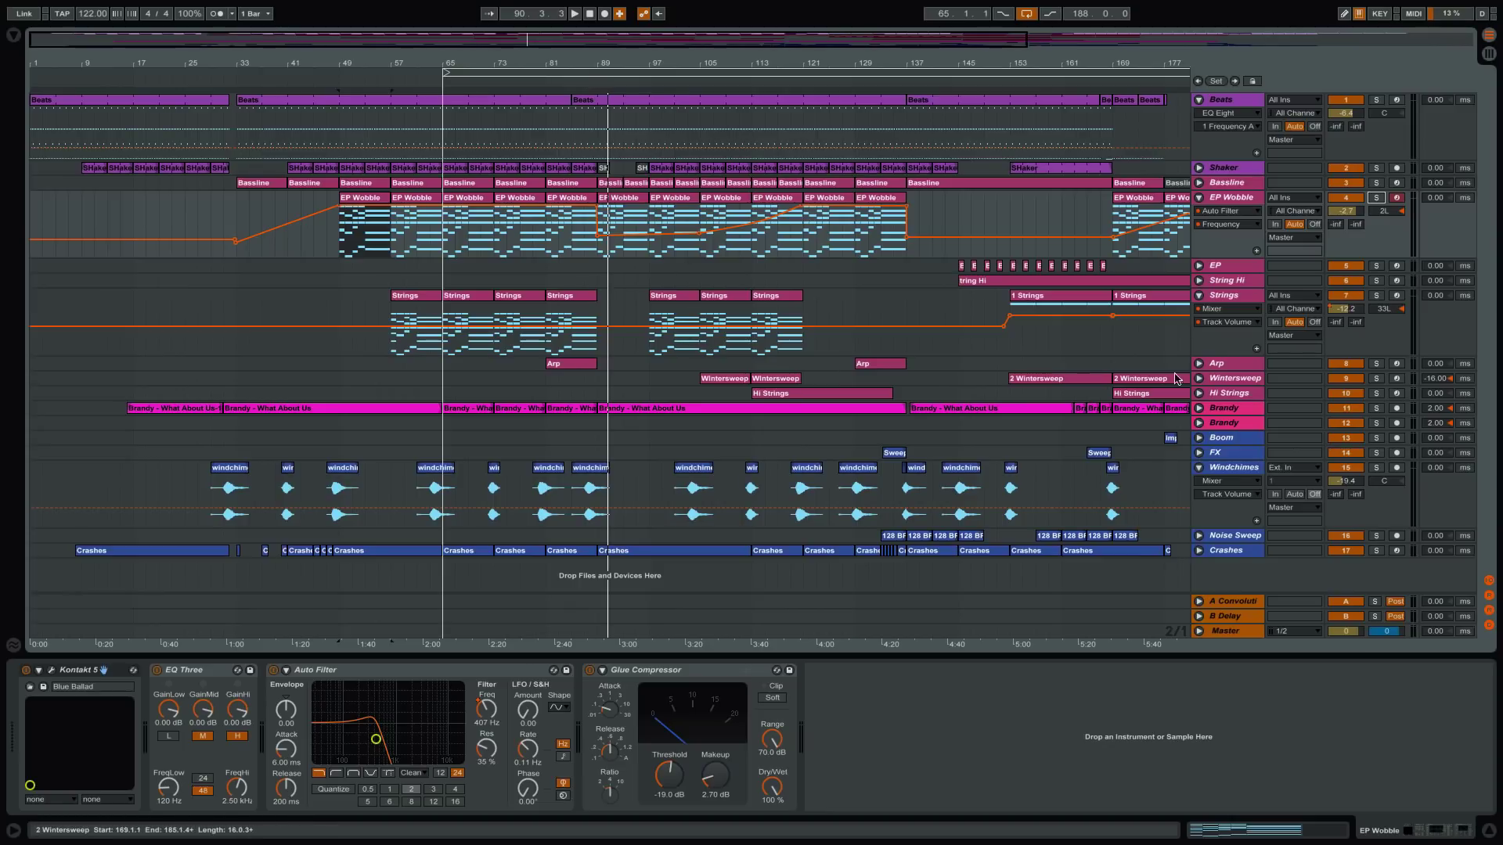
left_click(1198, 379)
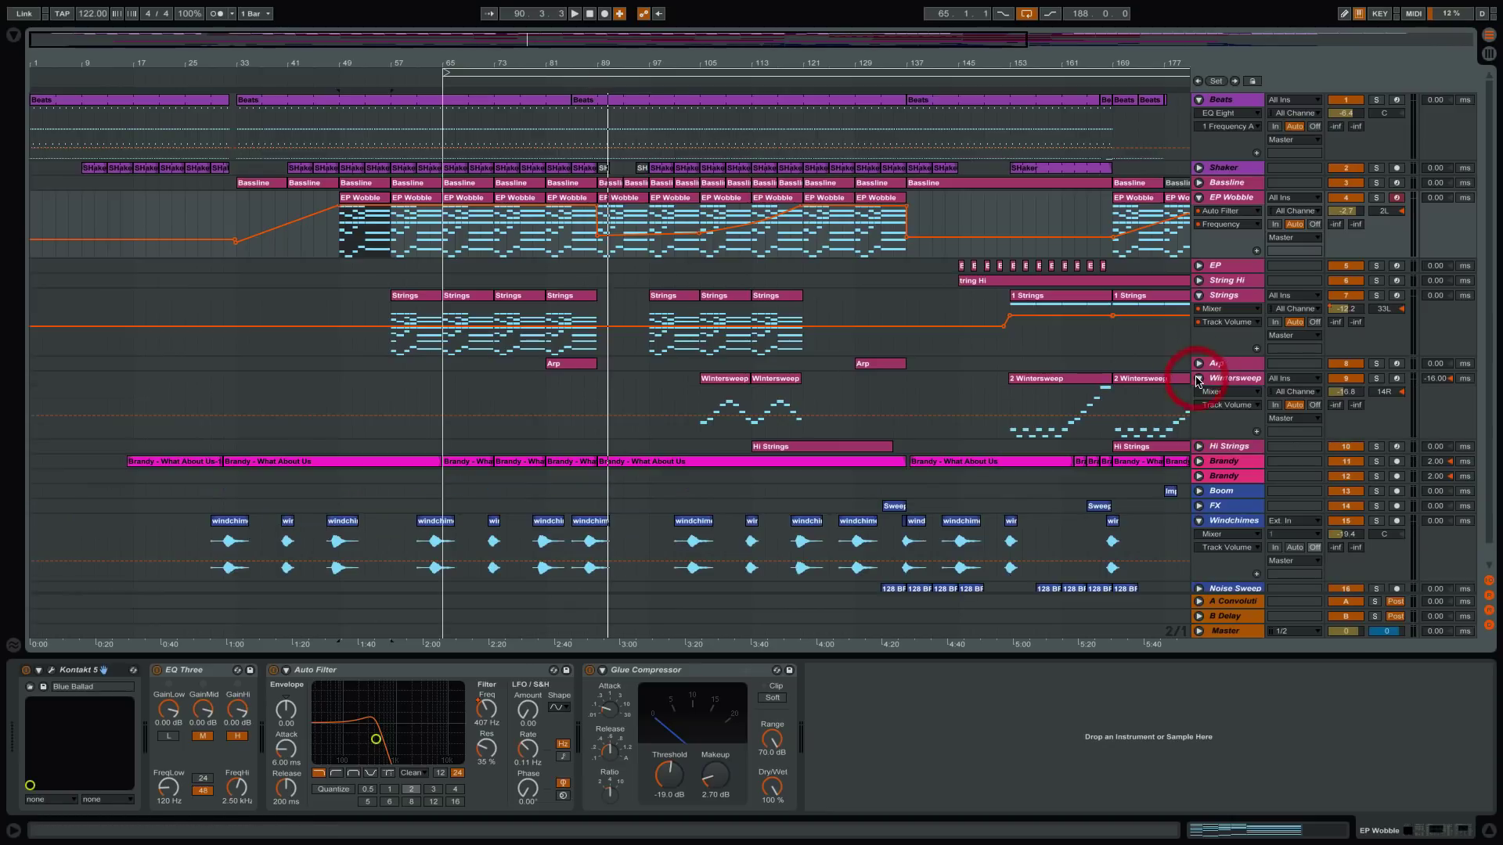
left_click(1200, 447)
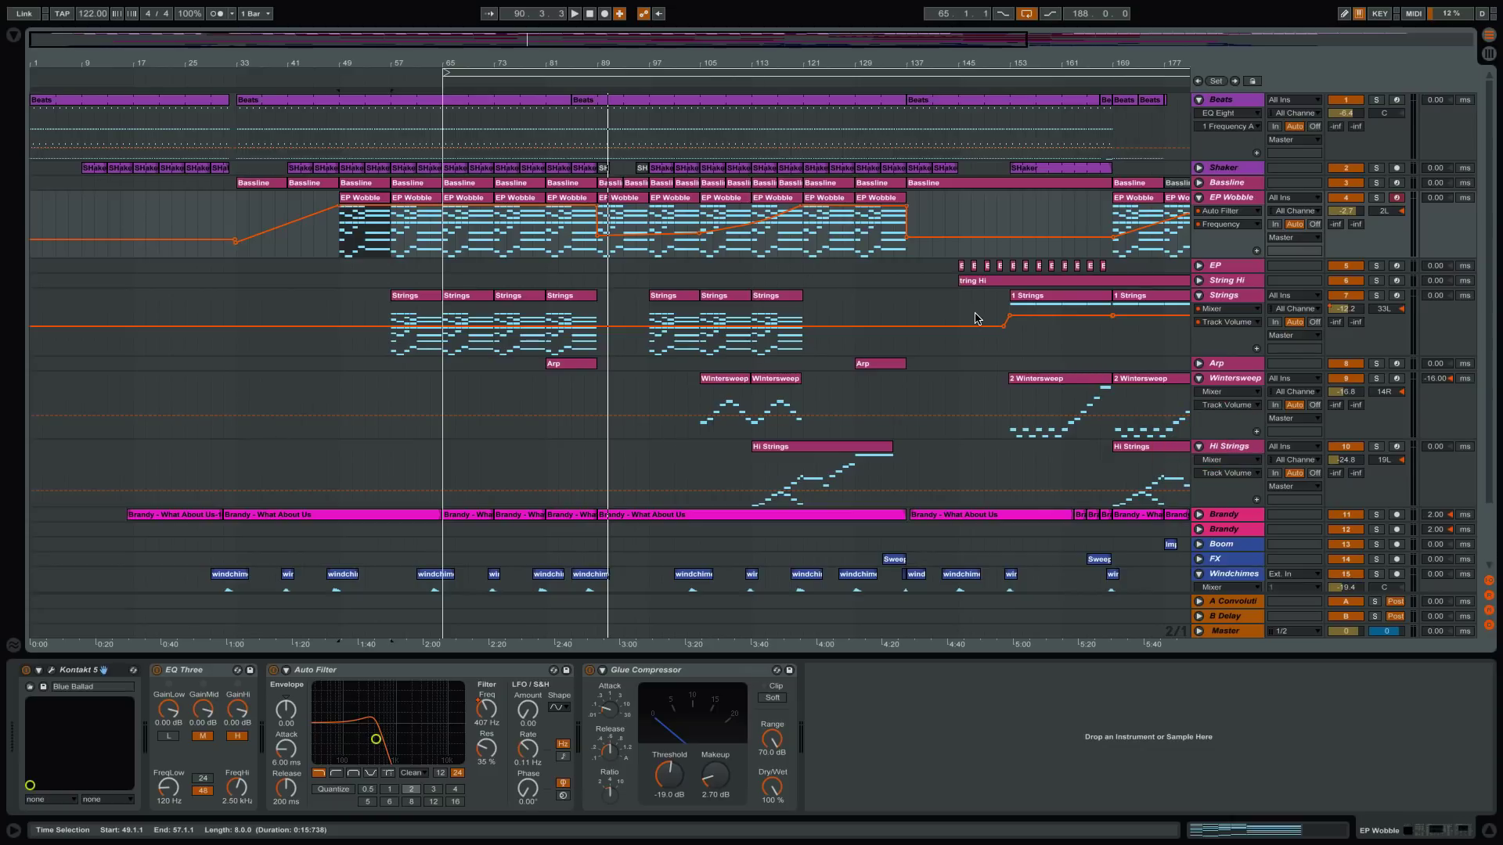
- Check Wintersweep's devices and Hi Strings' Kontakt 5 instrument window
left_click(1229, 379)
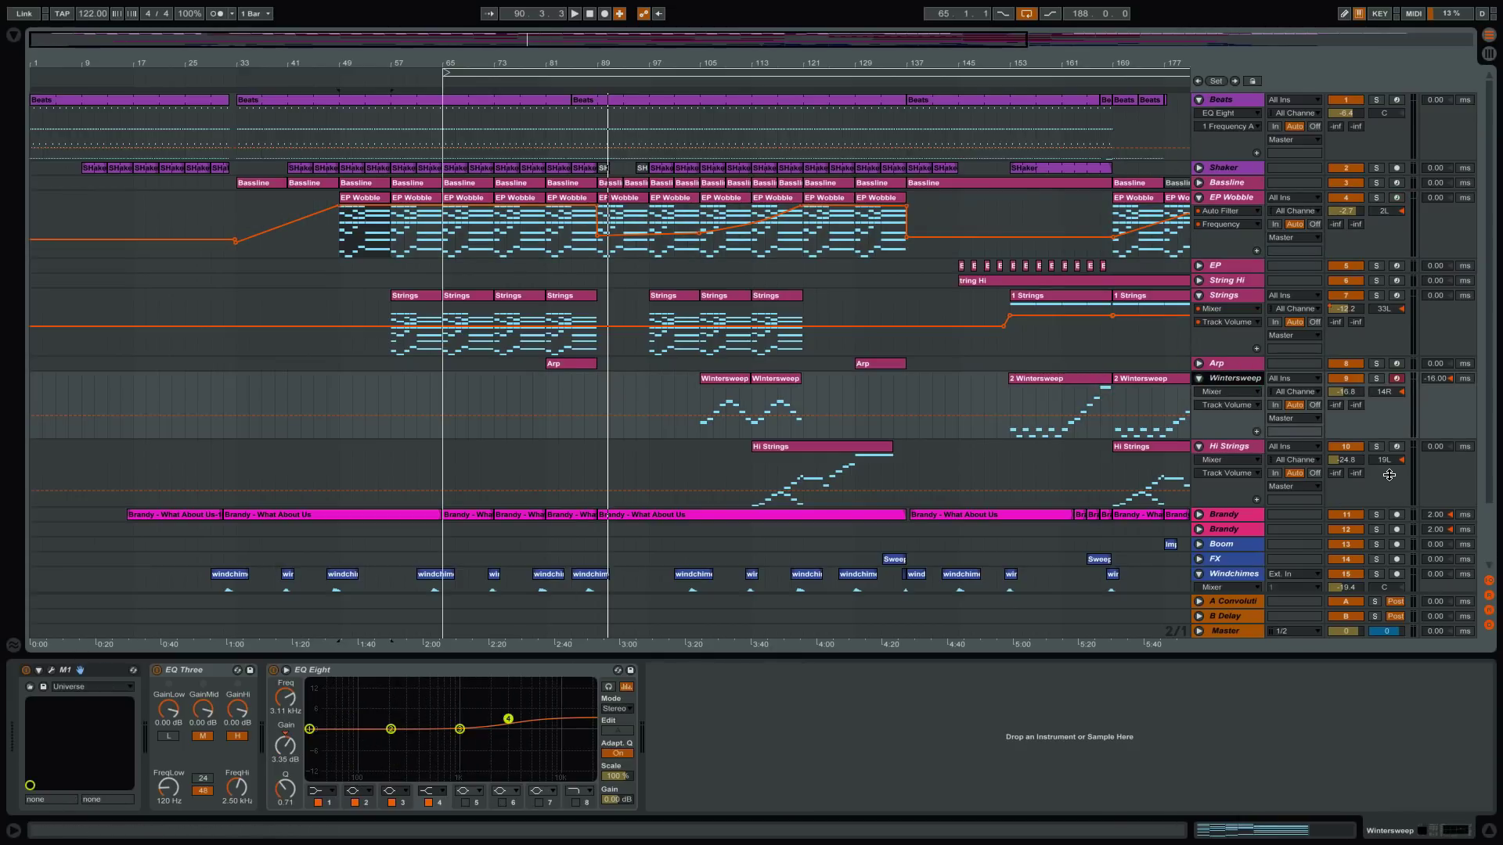
left_click(1229, 450)
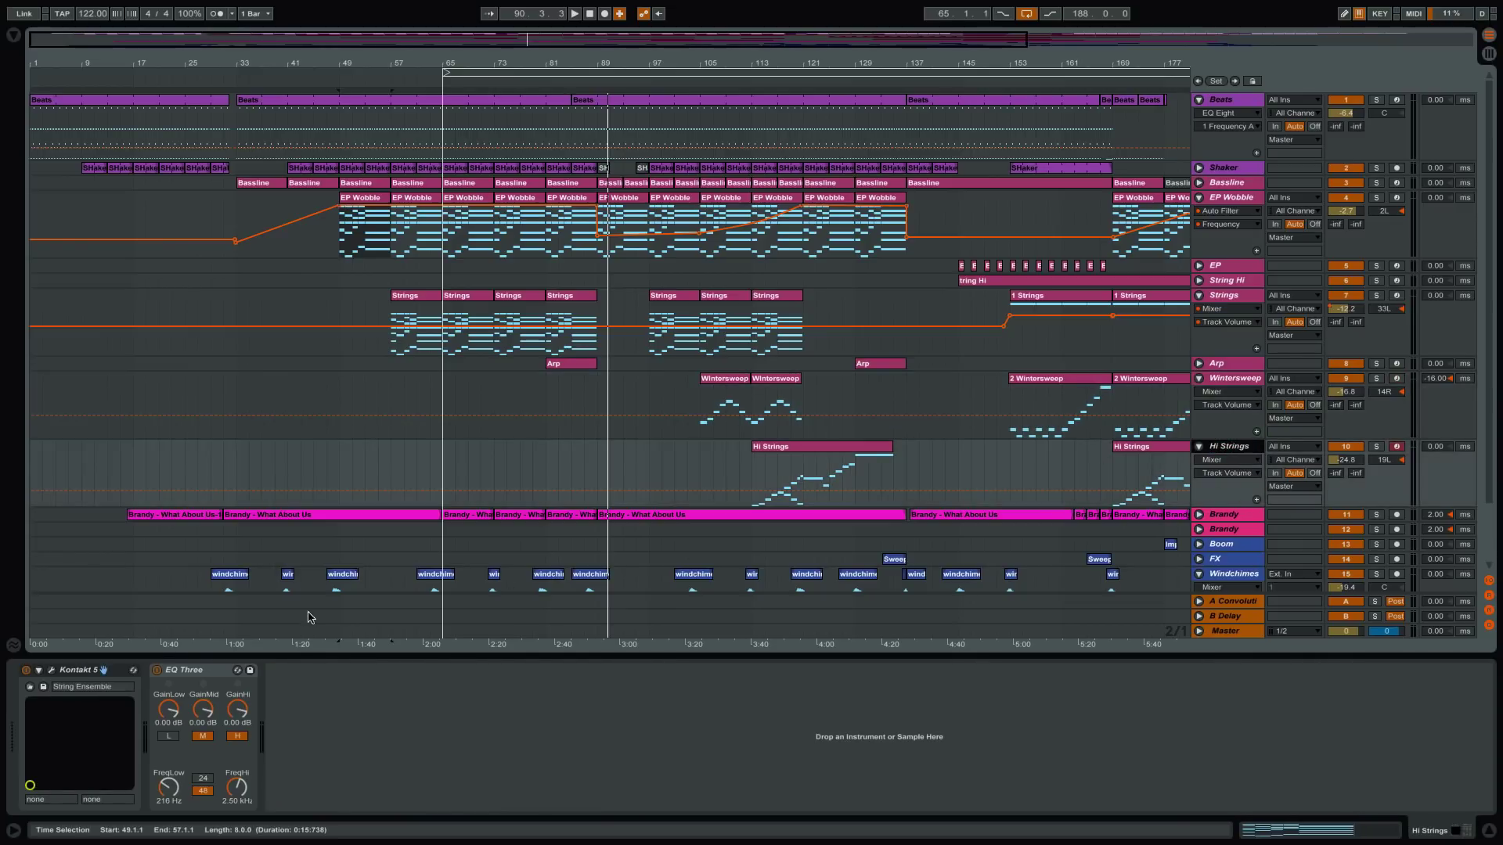
left_click(49, 671)
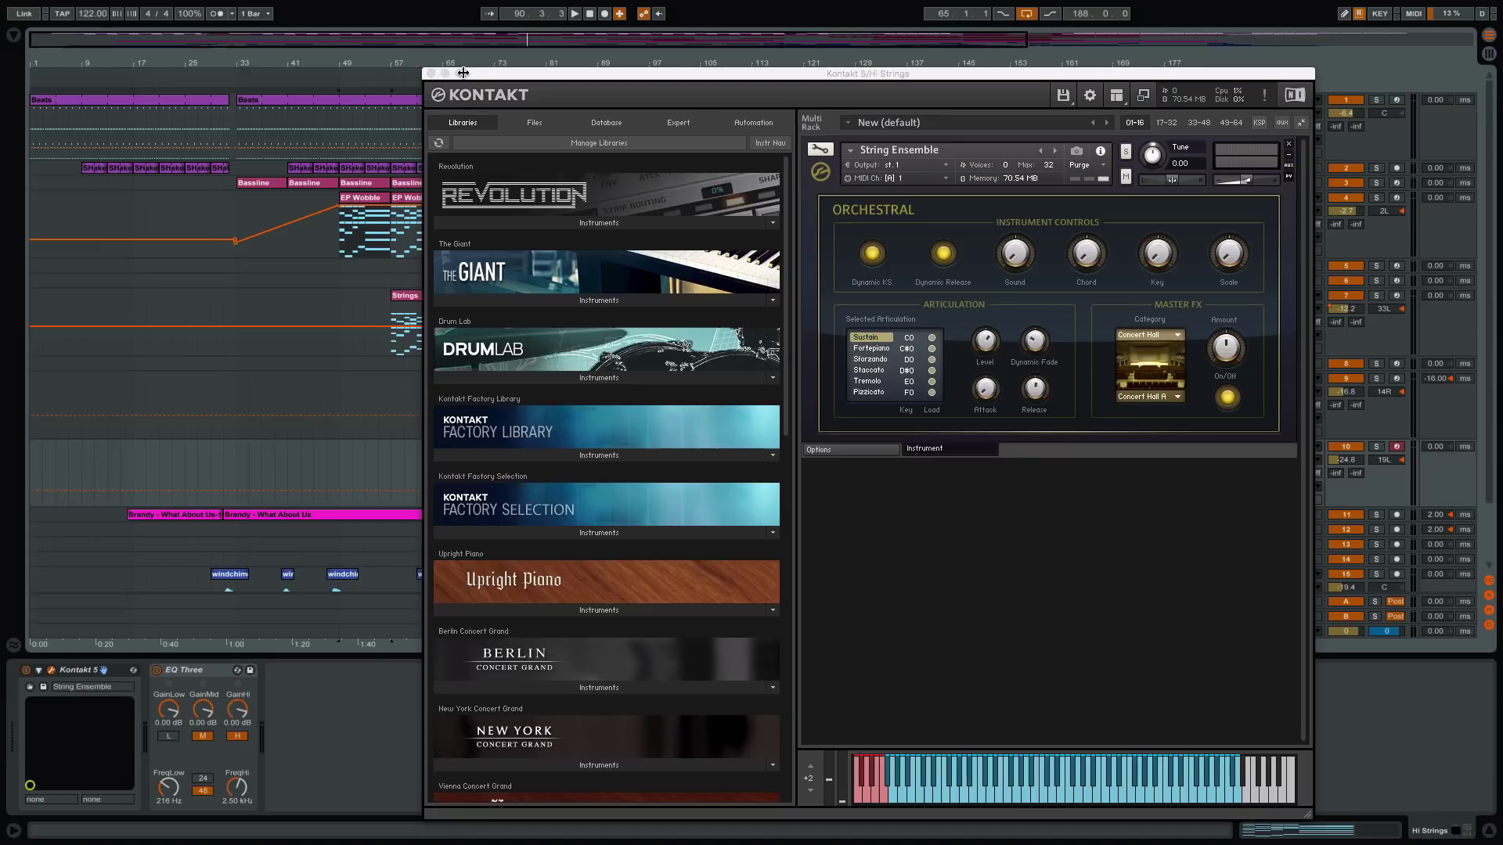
left_click(431, 74)
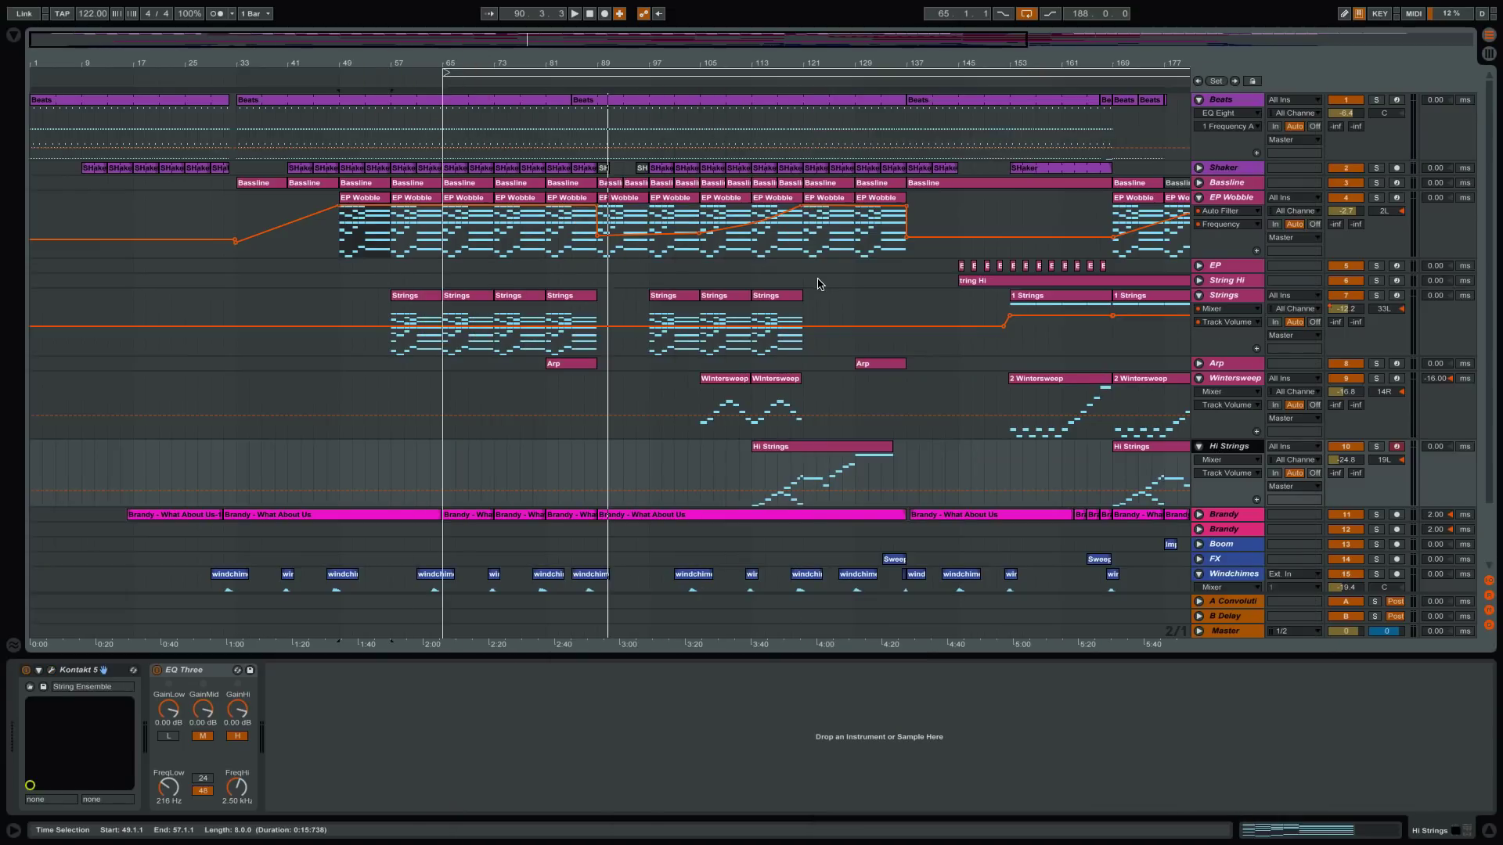
- Solo Strings and Hi Strings, play from bar 97, and show String Hi's volume lane
left_click(1376, 295)
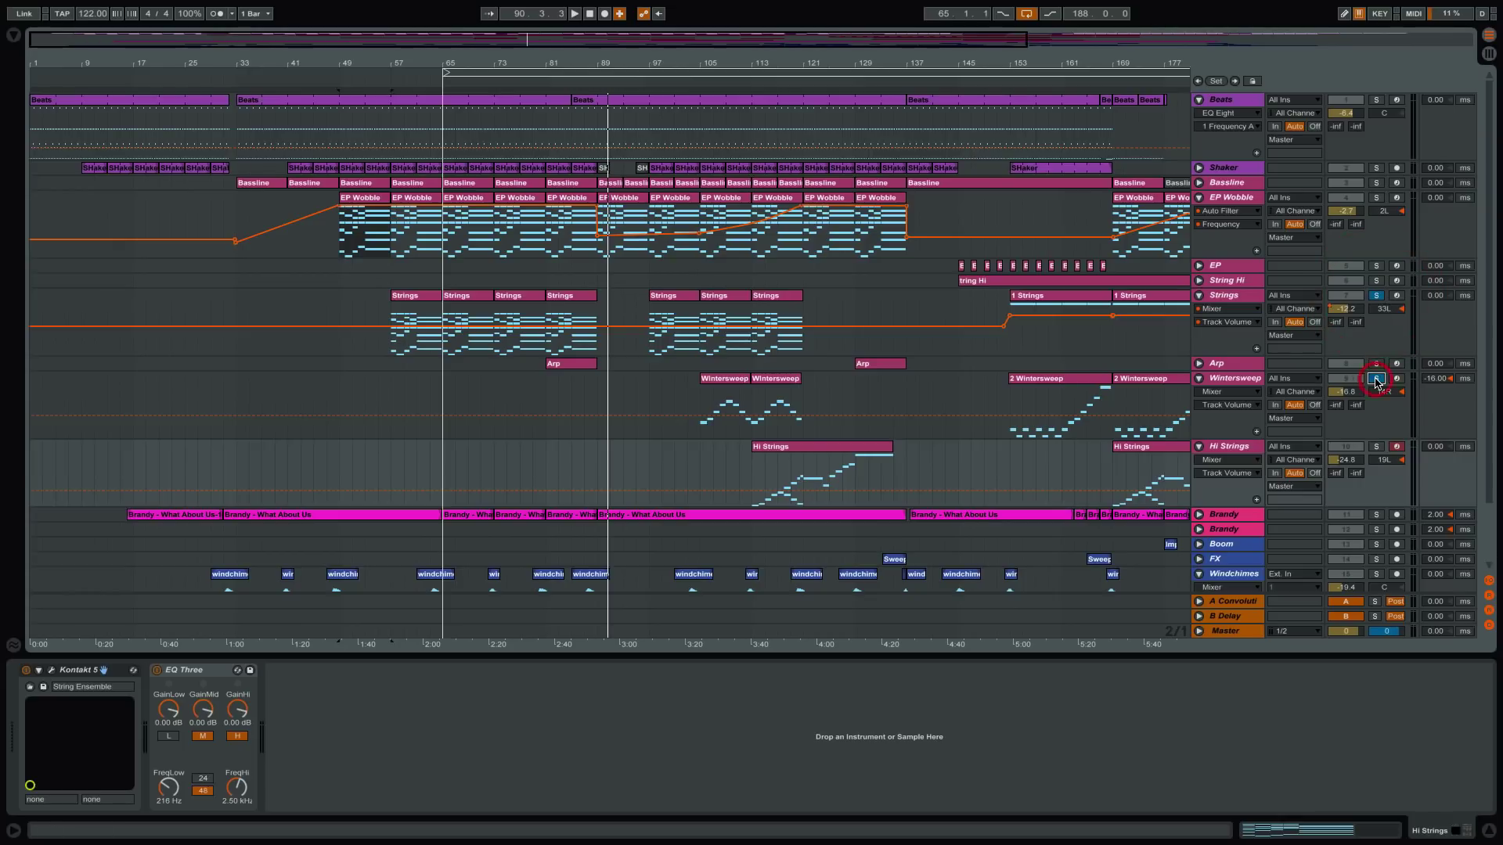
left_click(1376, 447)
left_click(649, 80)
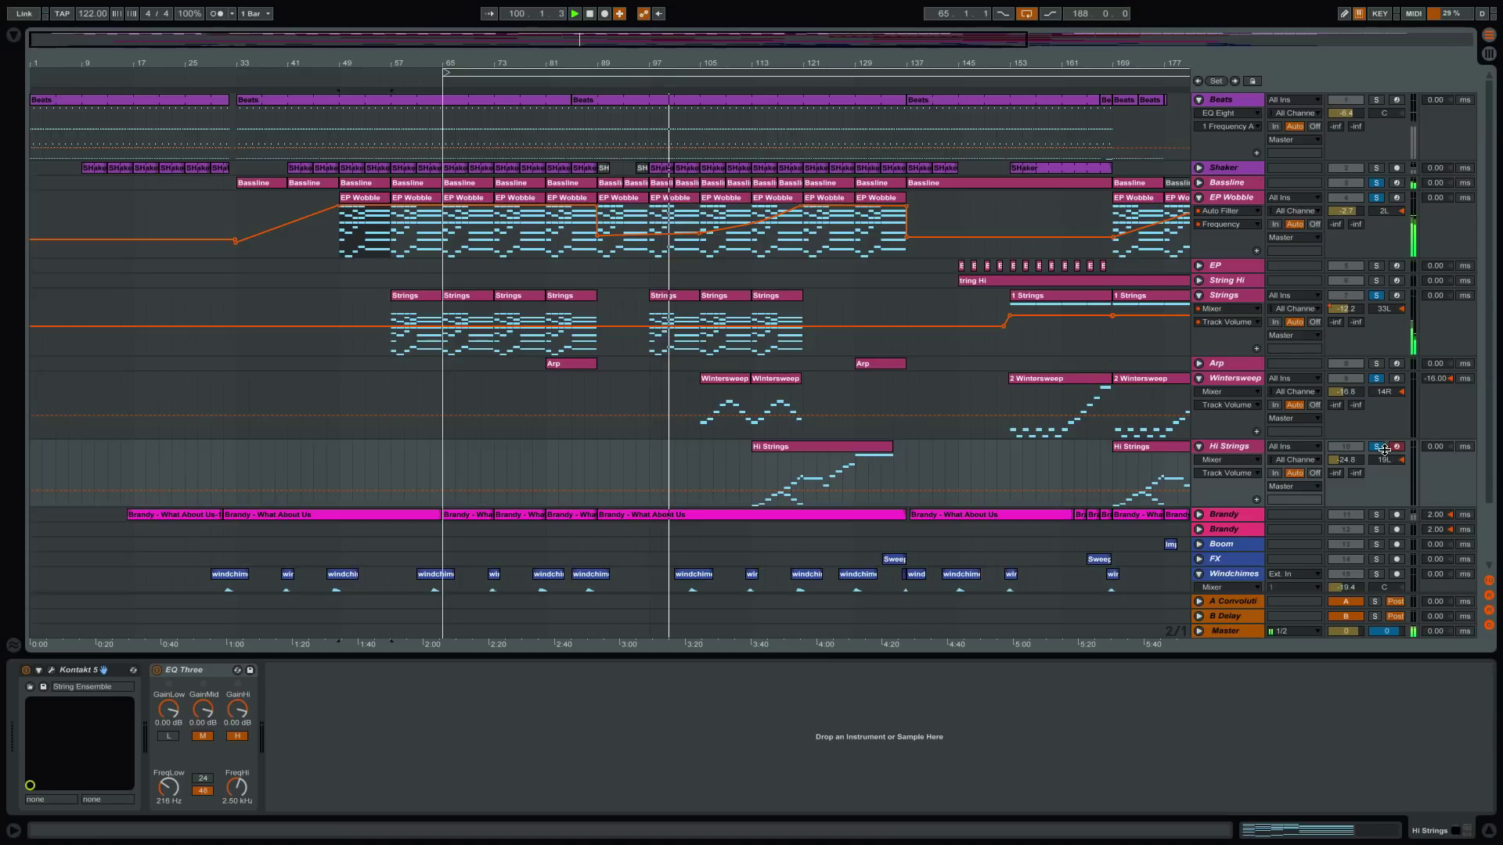
scroll(1349, 395, "down", 3)
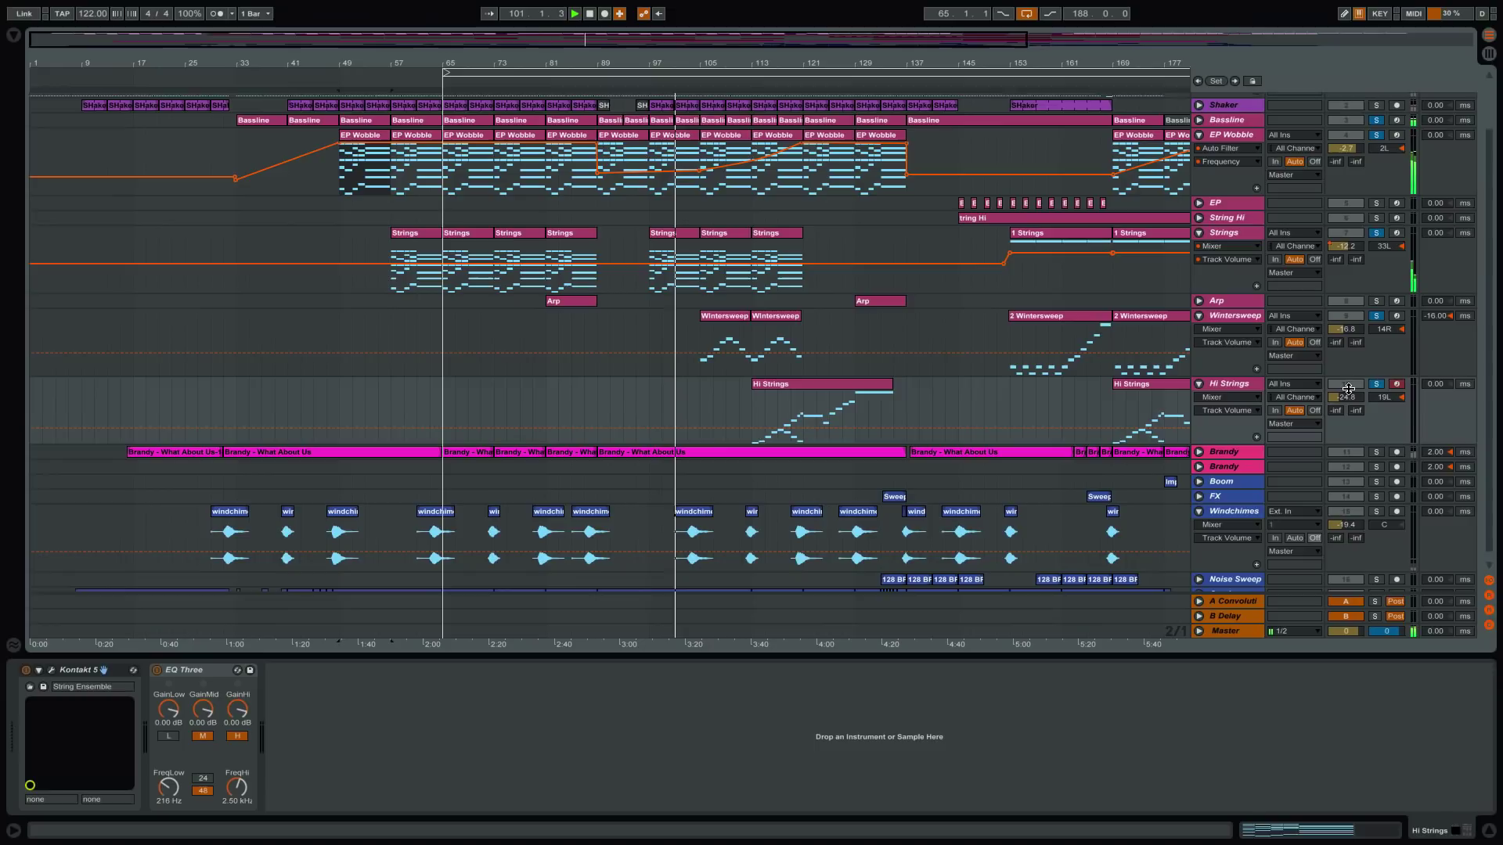
scroll(1347, 389, "down", 1)
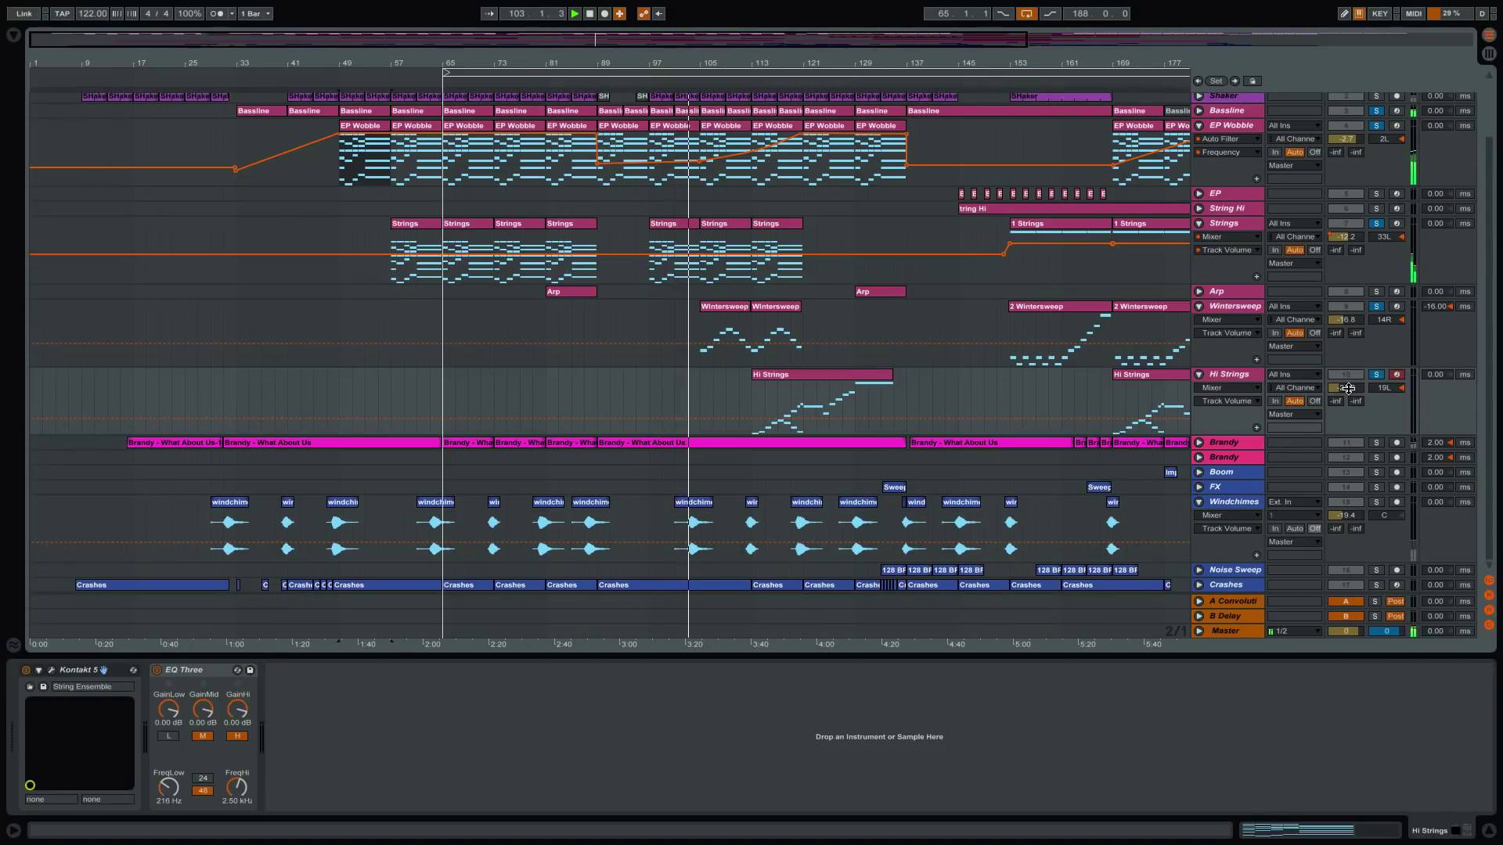
scroll(1350, 401, "up", 3)
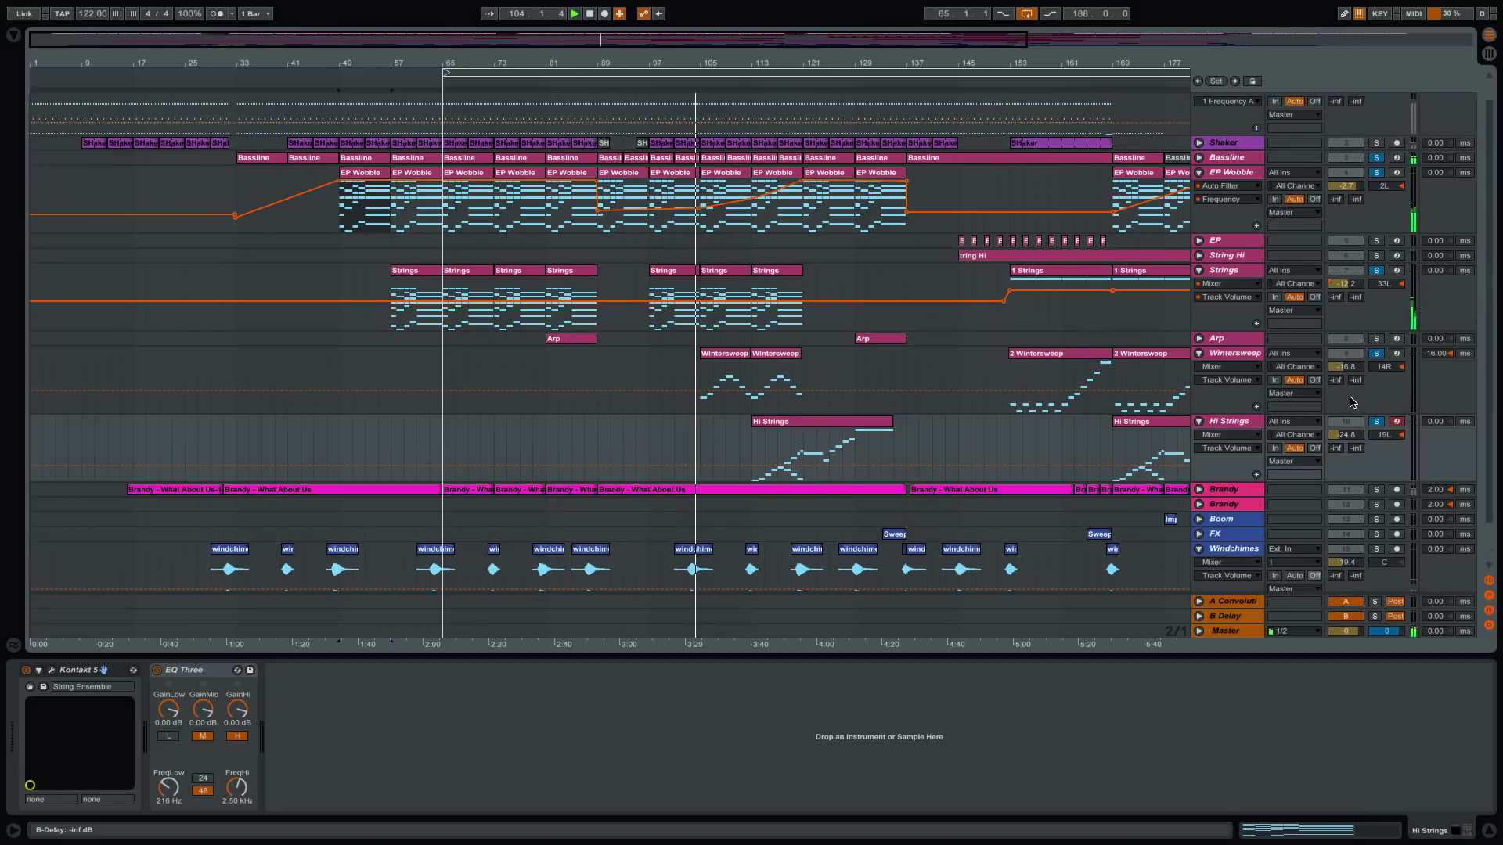
left_click(1199, 255)
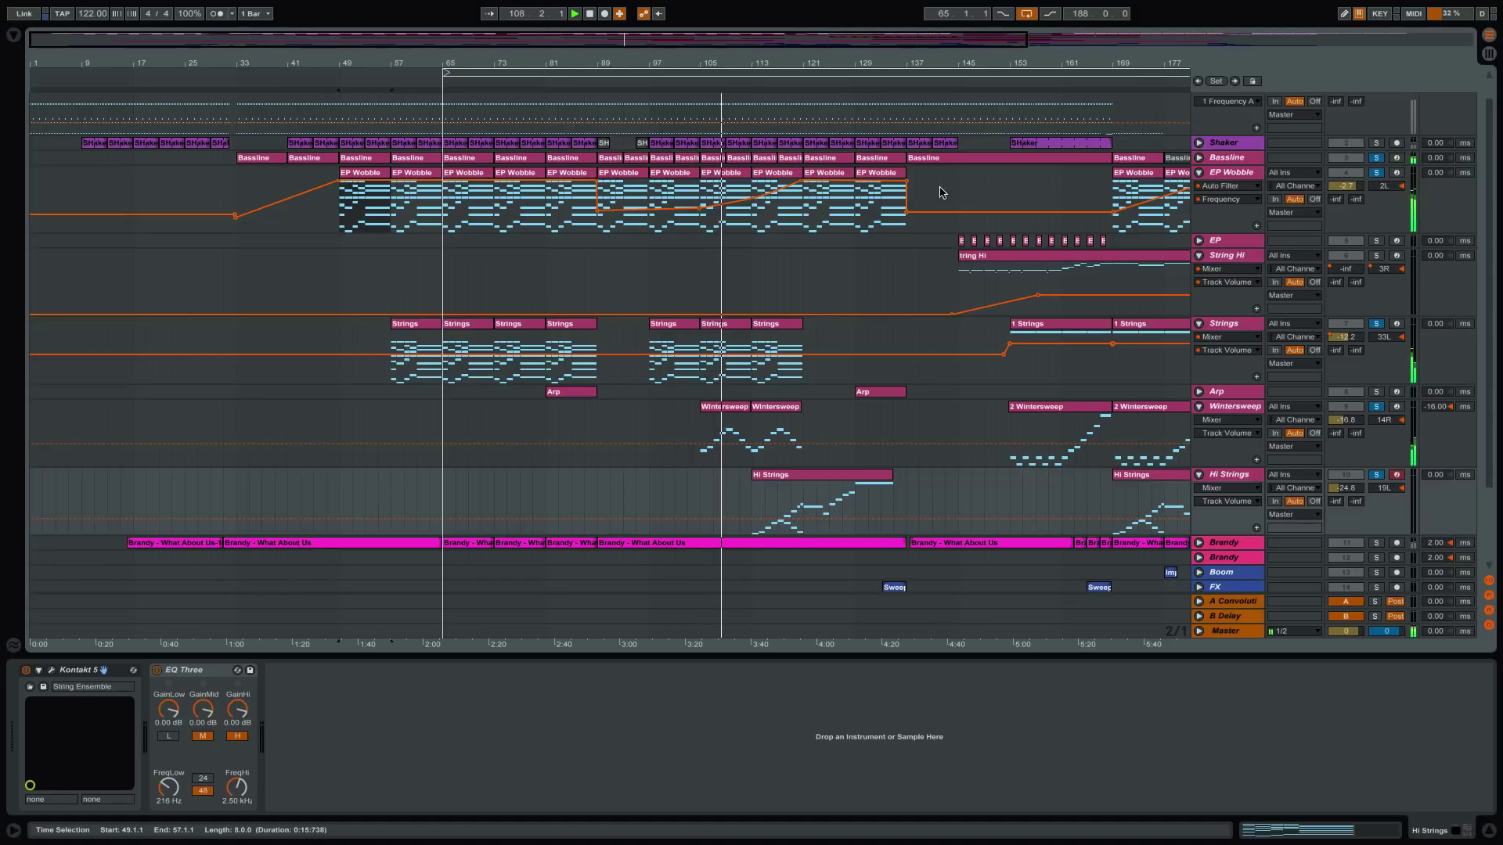
scroll(1376, 436, "down", 3)
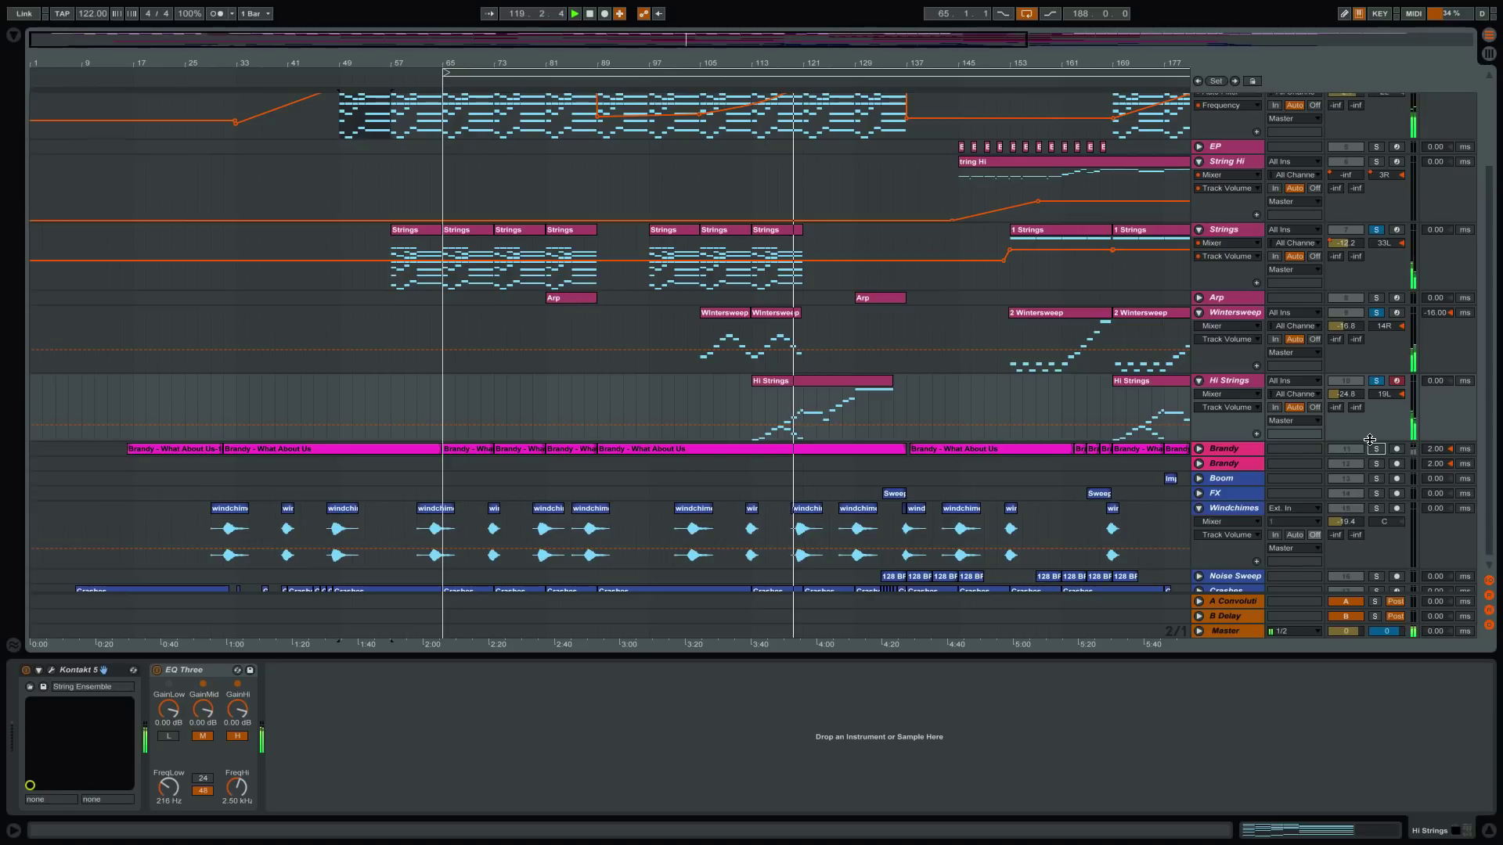
- Play from bar 113, then restart playback from the Hi Strings clip's start
key("space")
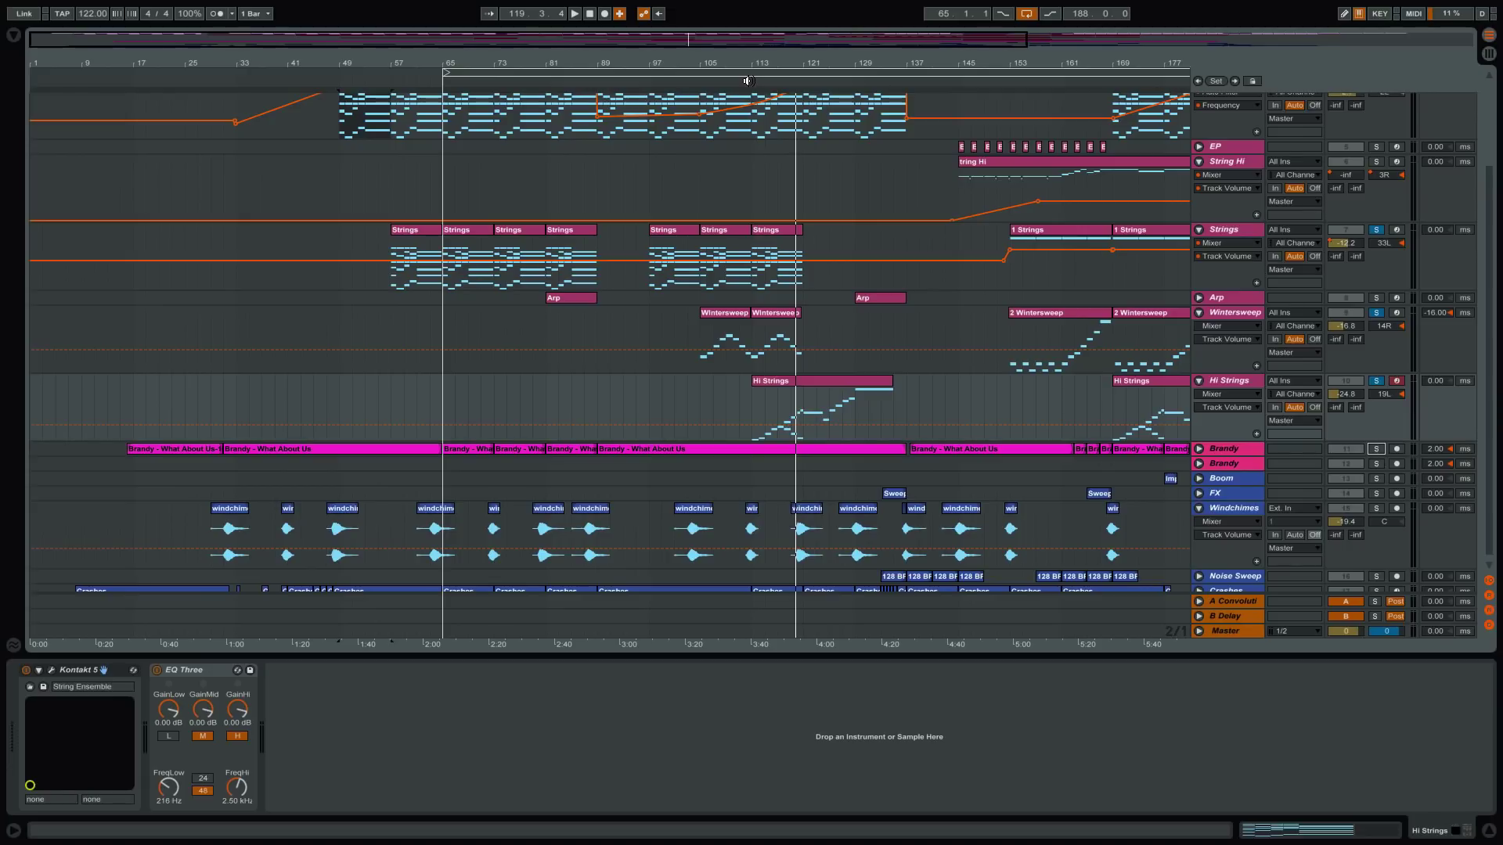
left_click(747, 81)
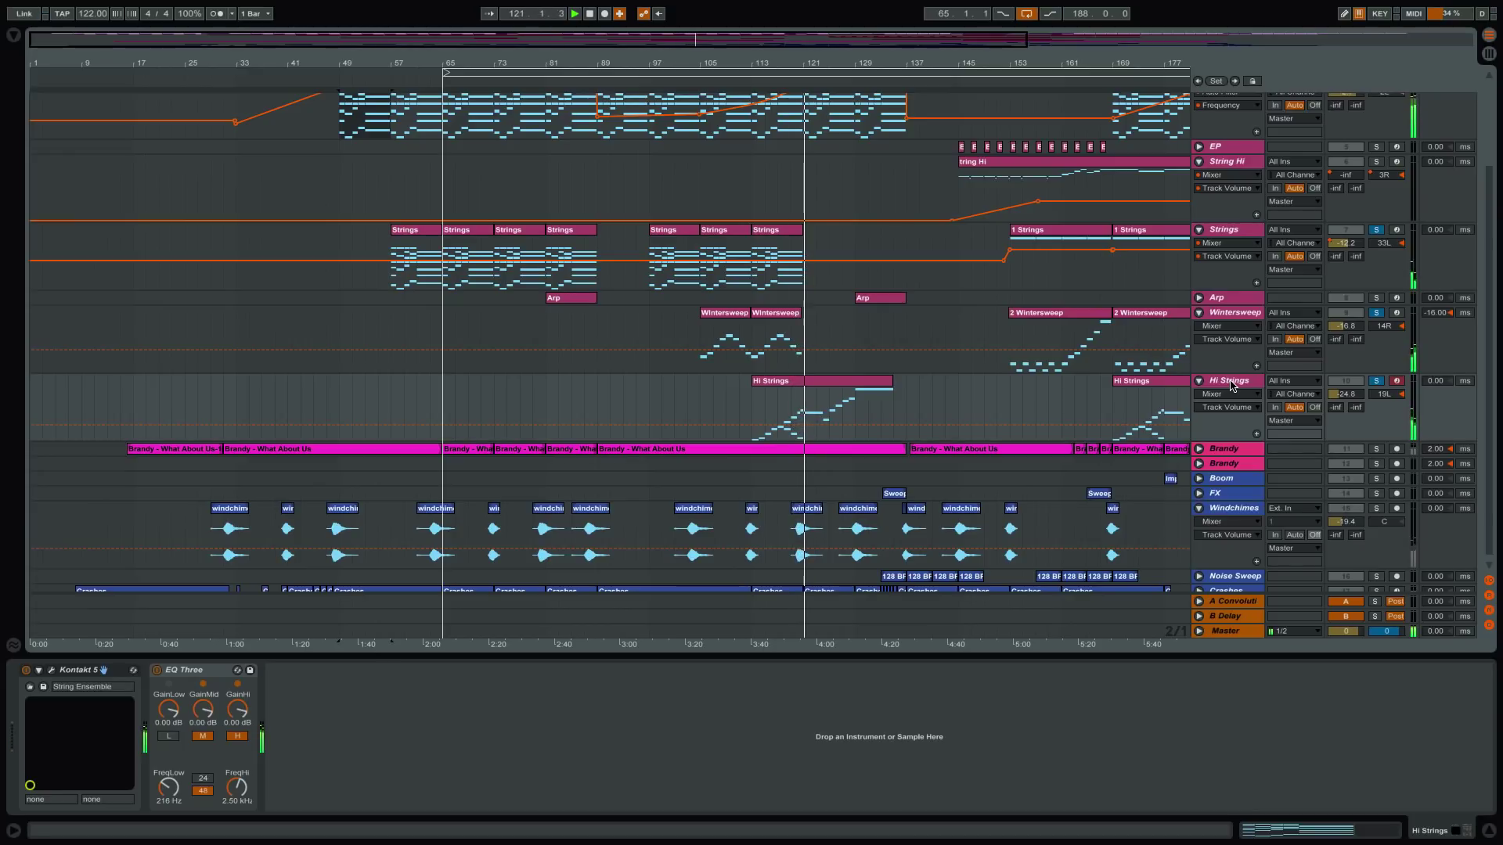
scroll(1124, 345, "up", 5)
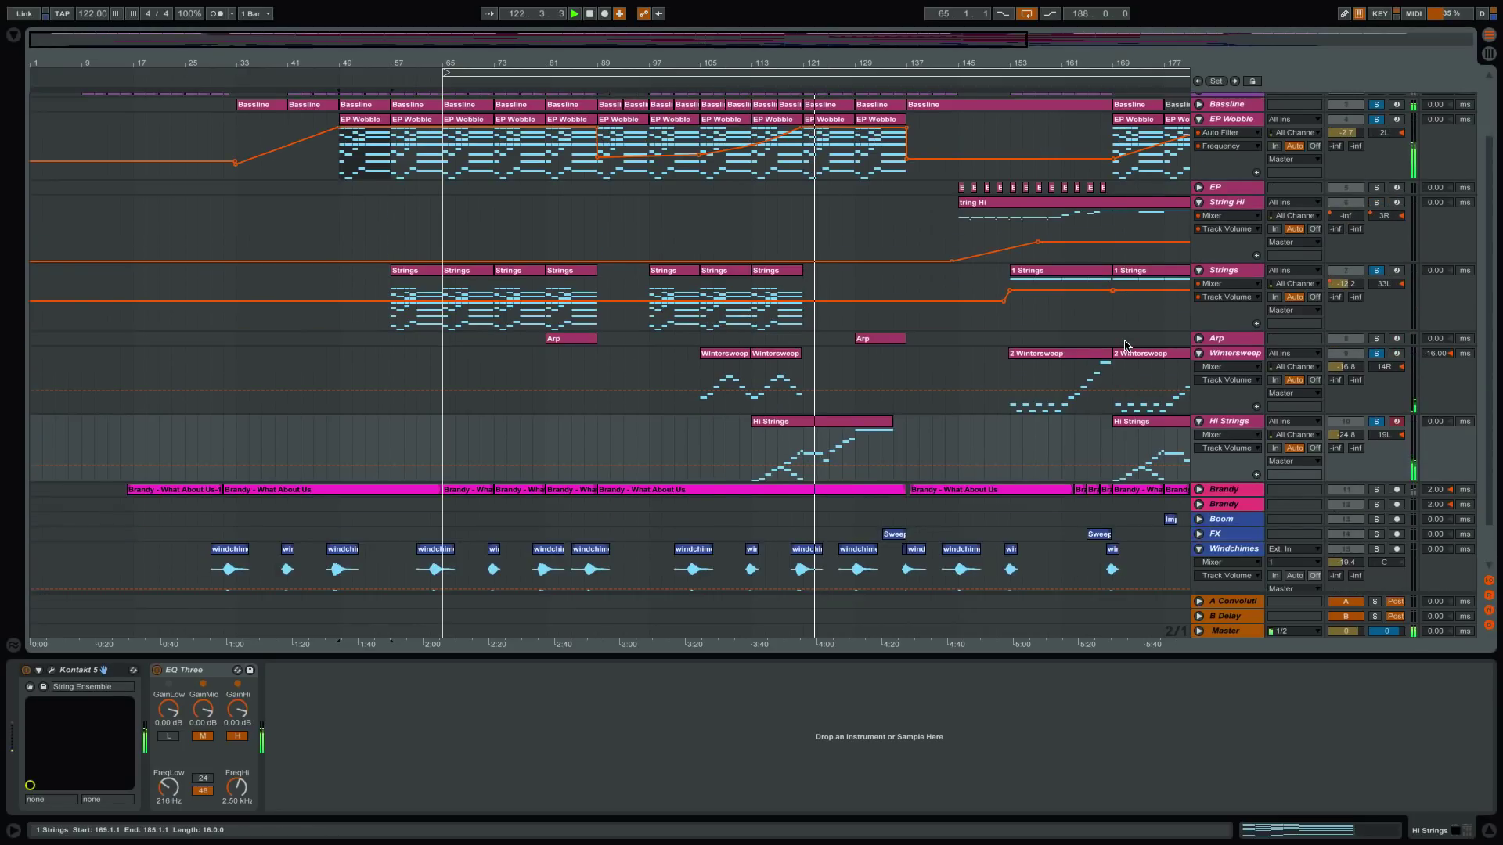
scroll(1124, 344, "down", 3)
key("space")
left_click(830, 427)
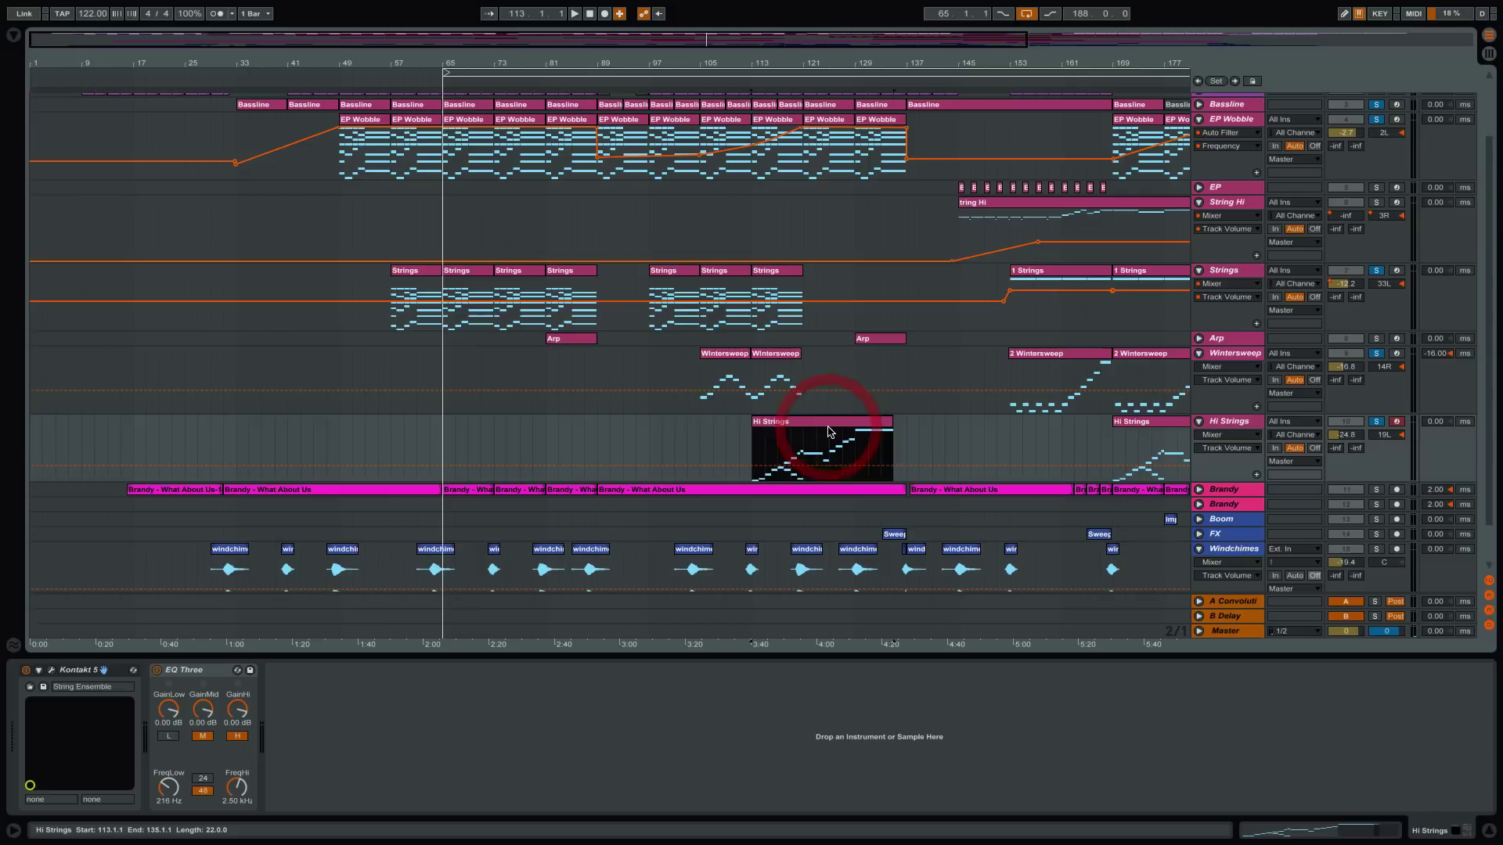
left_click(792, 84)
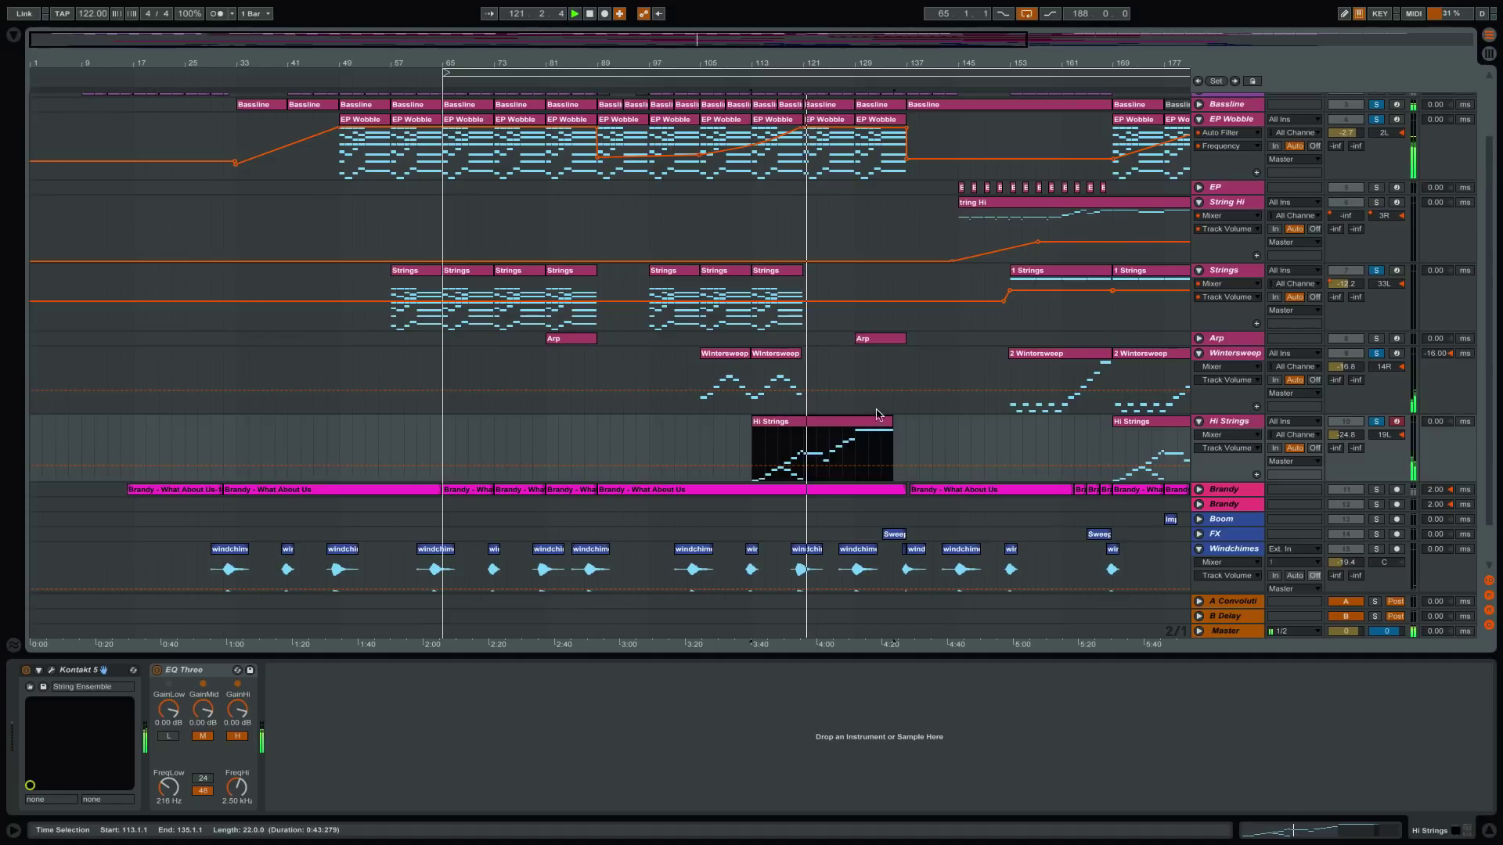
- Open the Hi Strings clip in Detail View with Follow enabled
double_click(835, 443)
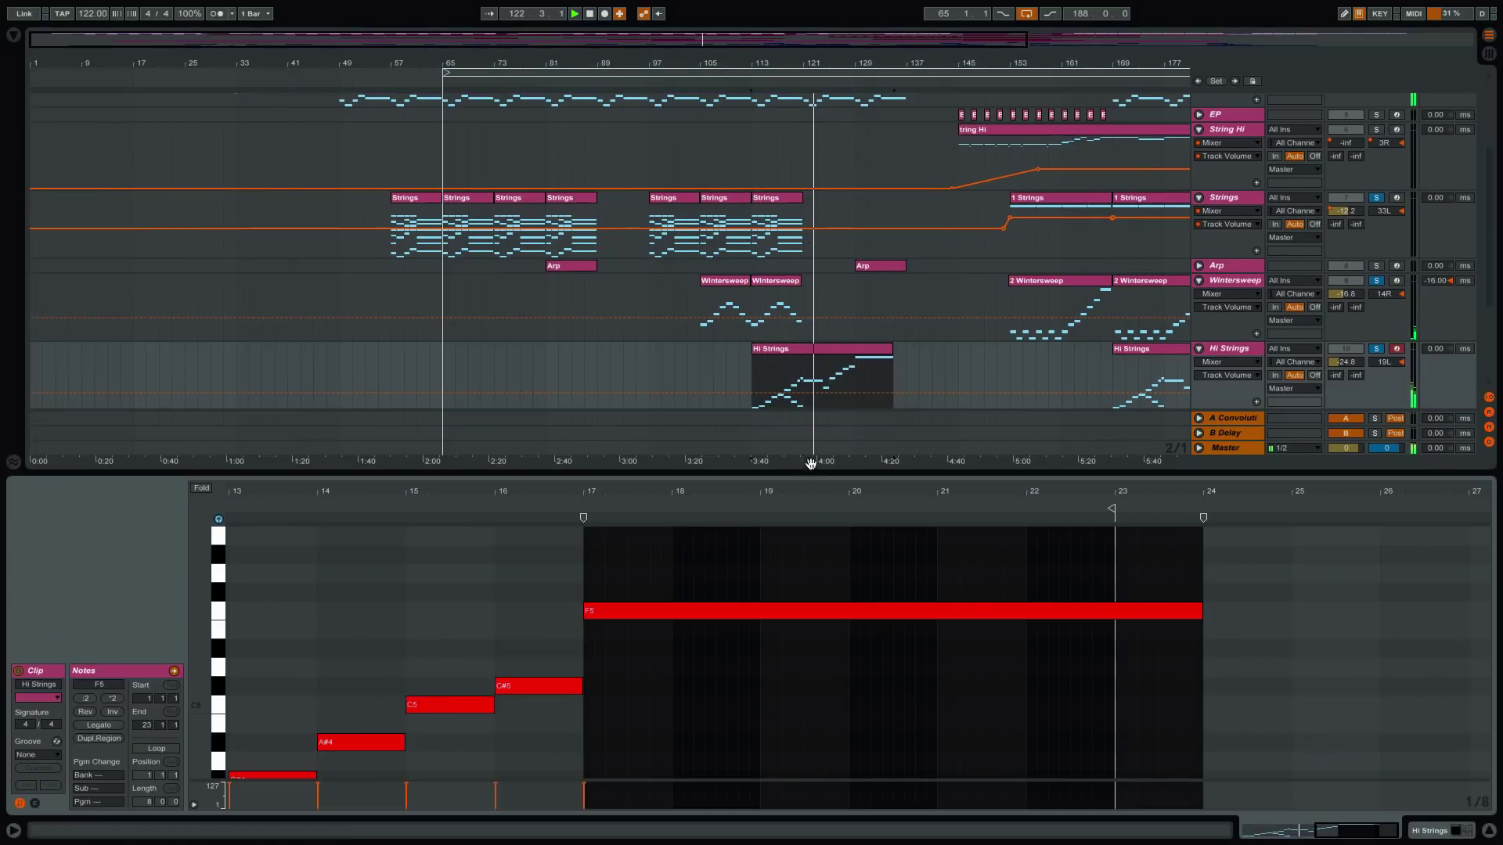
key("ctrl+f")
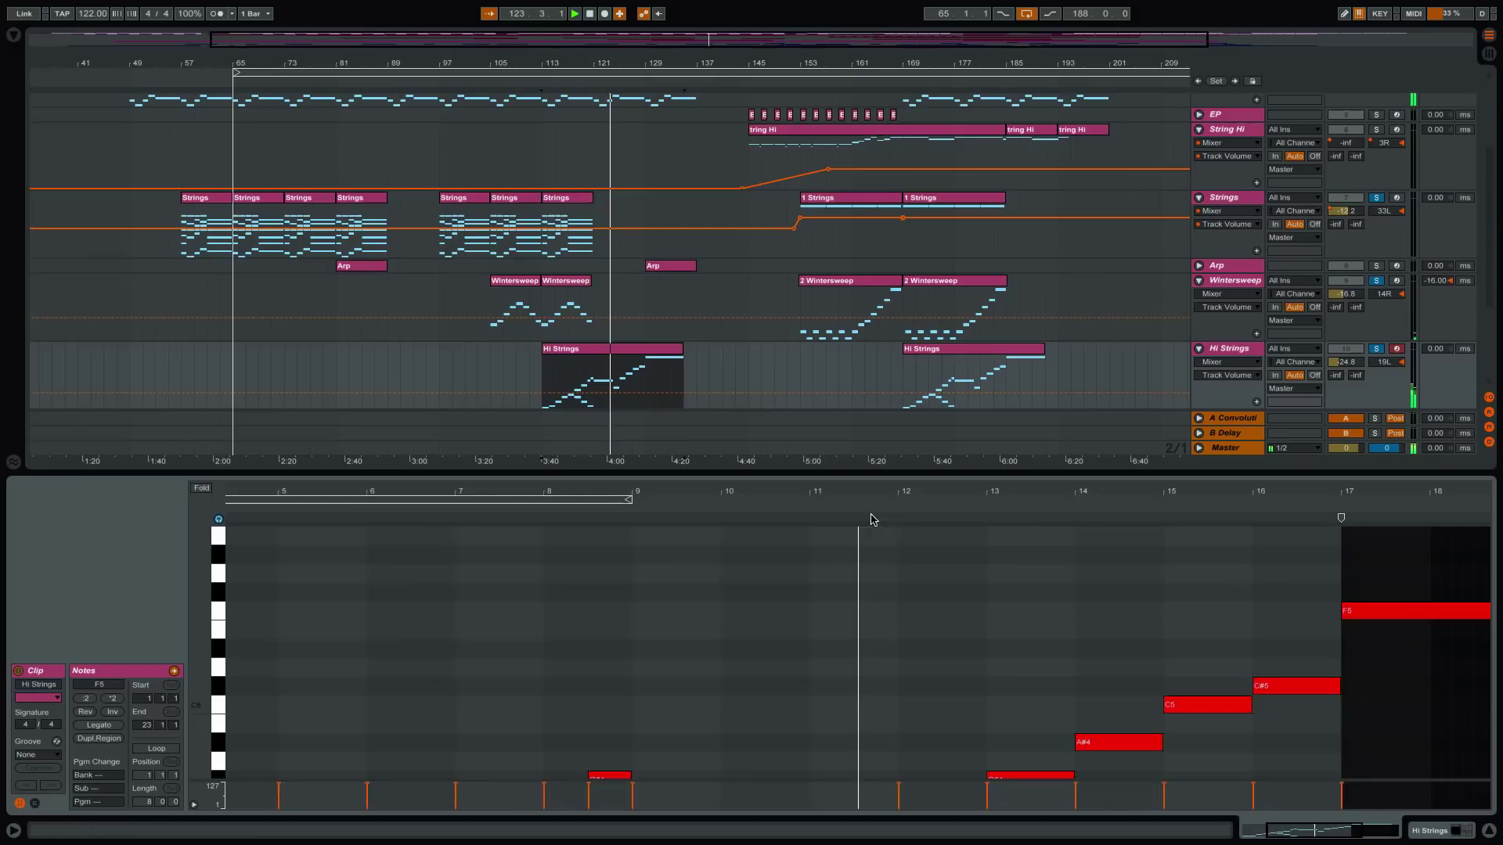
scroll(1083, 655, "down", 3)
scroll(1081, 637, "down", 3)
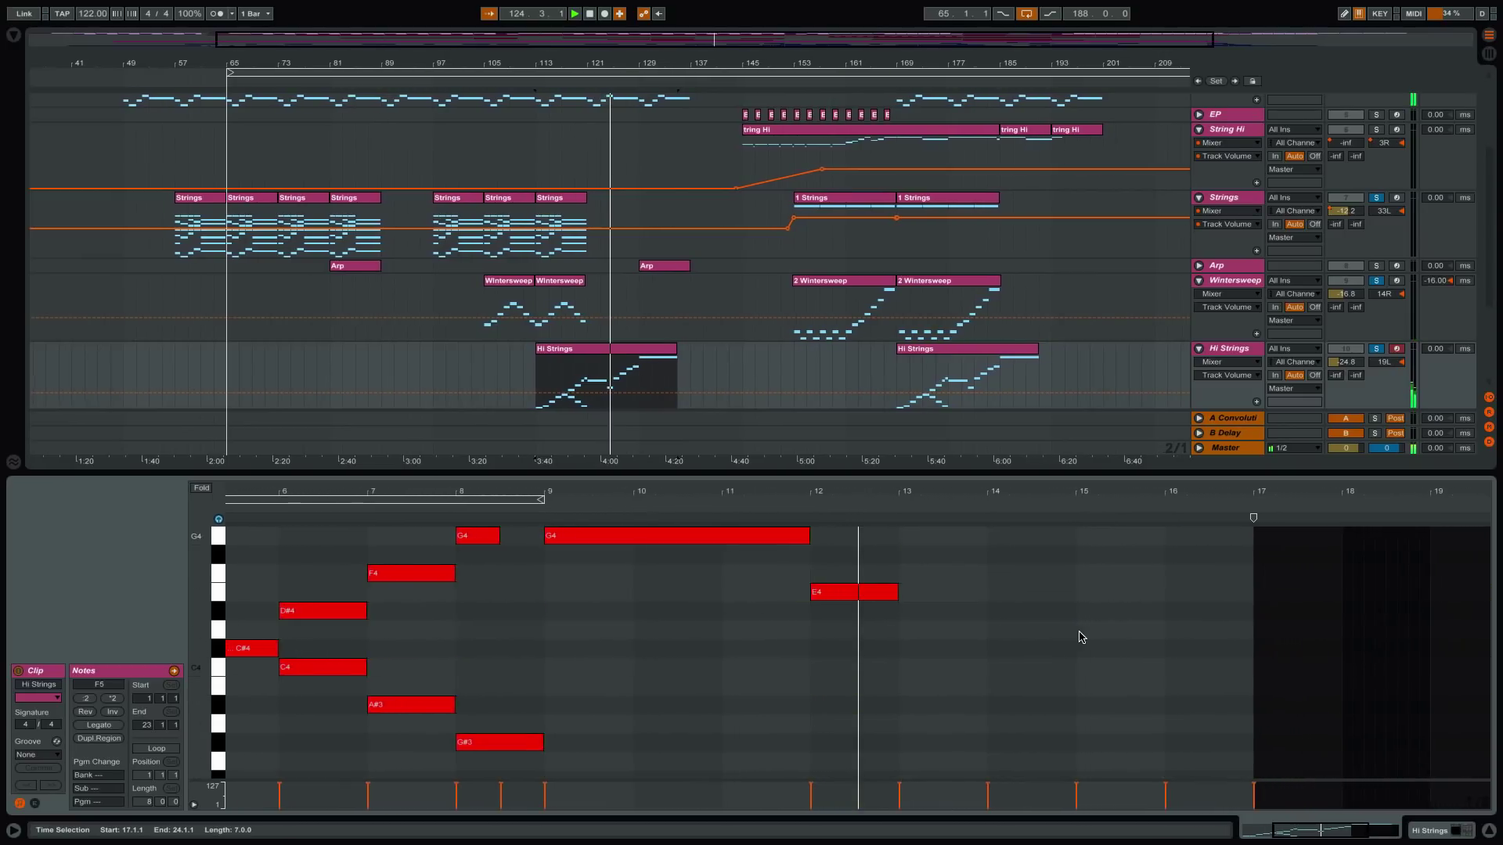
scroll(1082, 630, "up", 2)
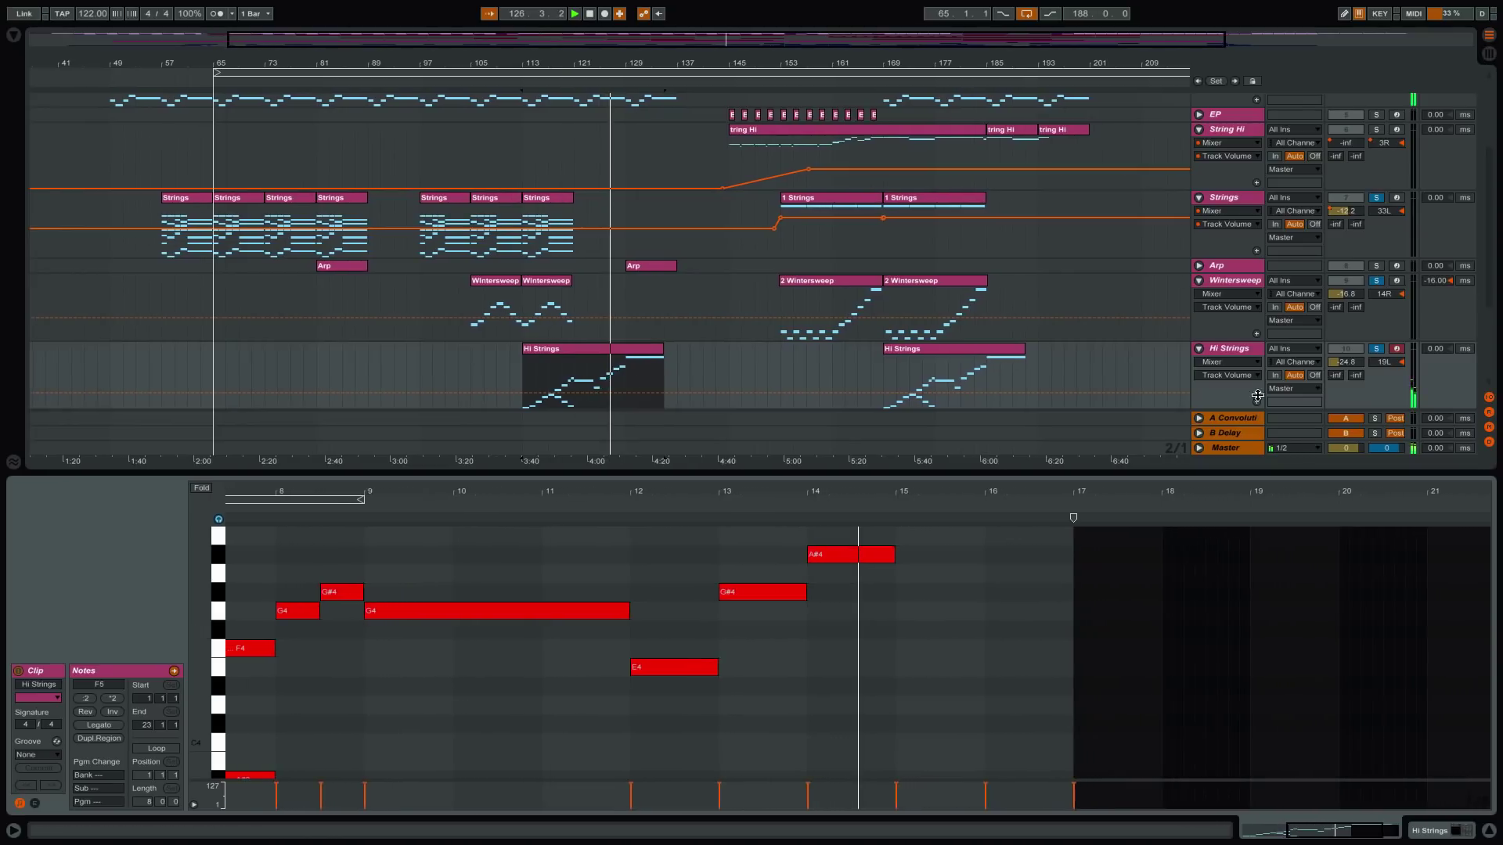
left_click(1225, 349)
scroll(1240, 354, "down", 1)
scroll(1239, 354, "up", 1)
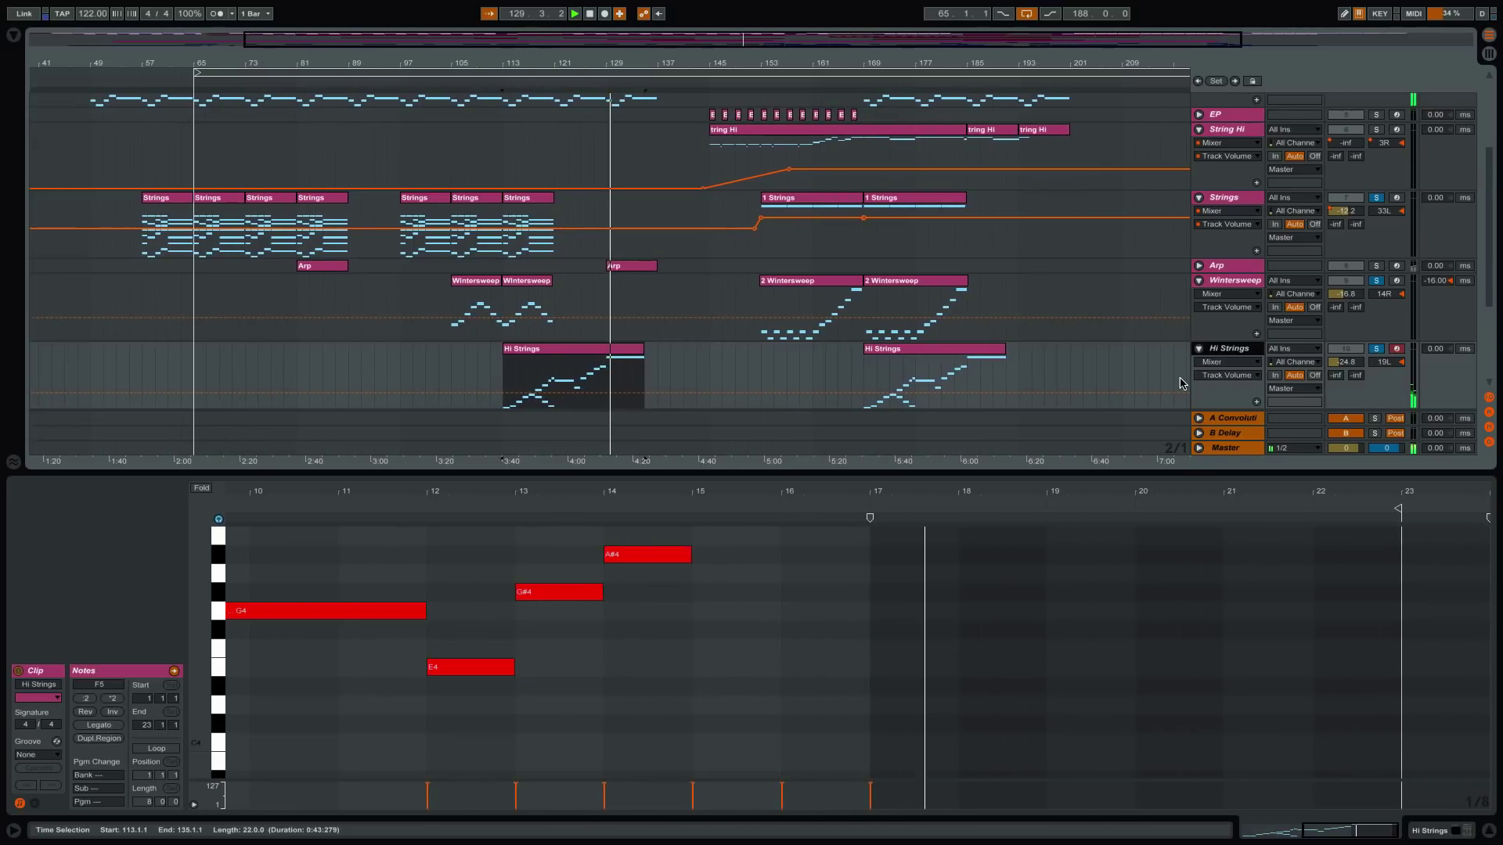
- Stop playback and scroll the piano roll up to the long F5 note
key("space")
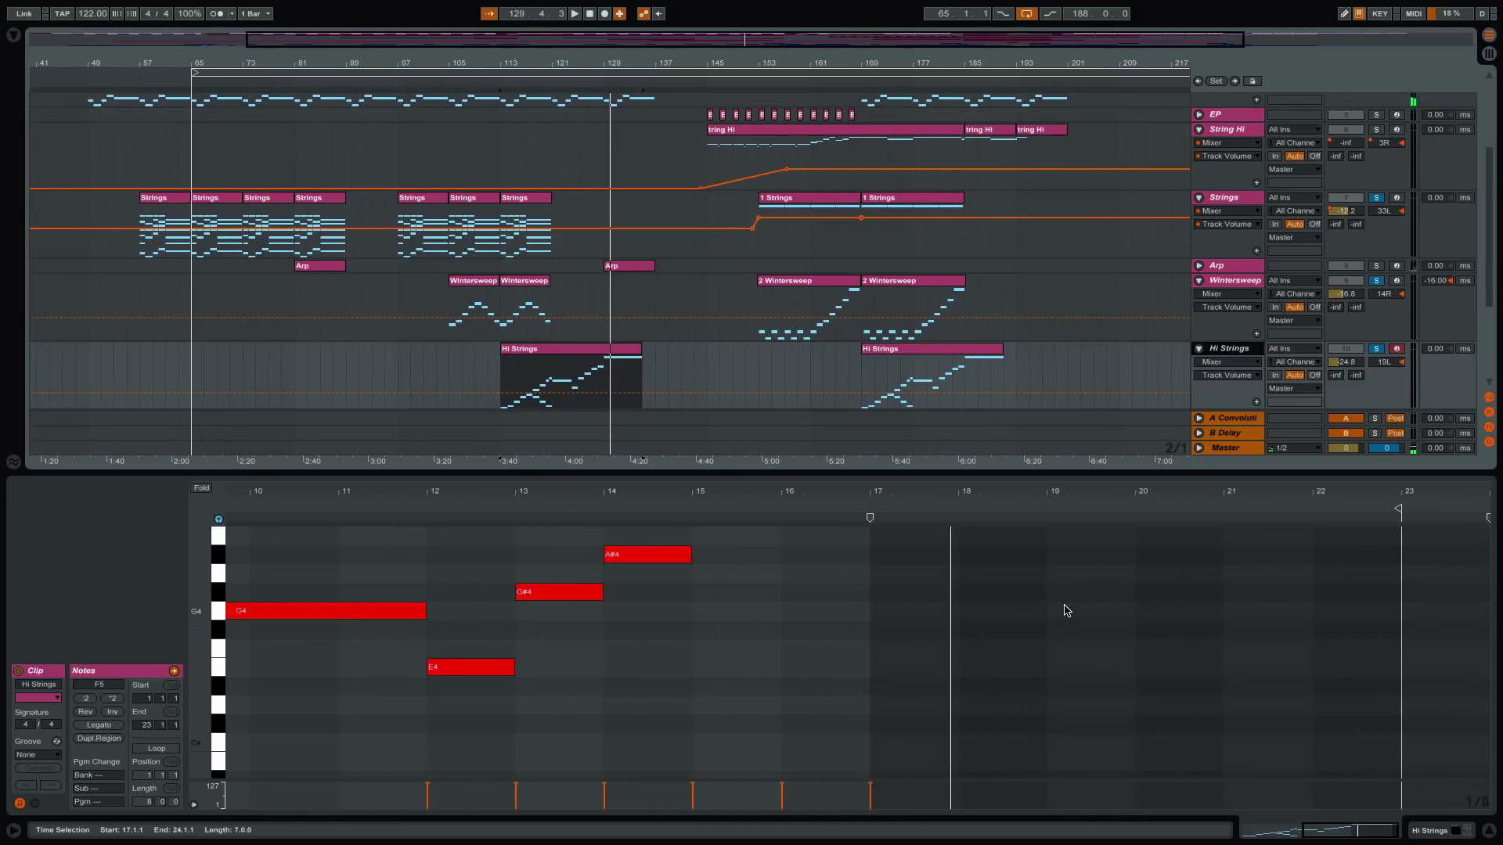
scroll(1064, 604, "up", 2)
scroll(1033, 580, "up", 4)
scroll(1031, 581, "up", 2)
scroll(1030, 580, "up", 2)
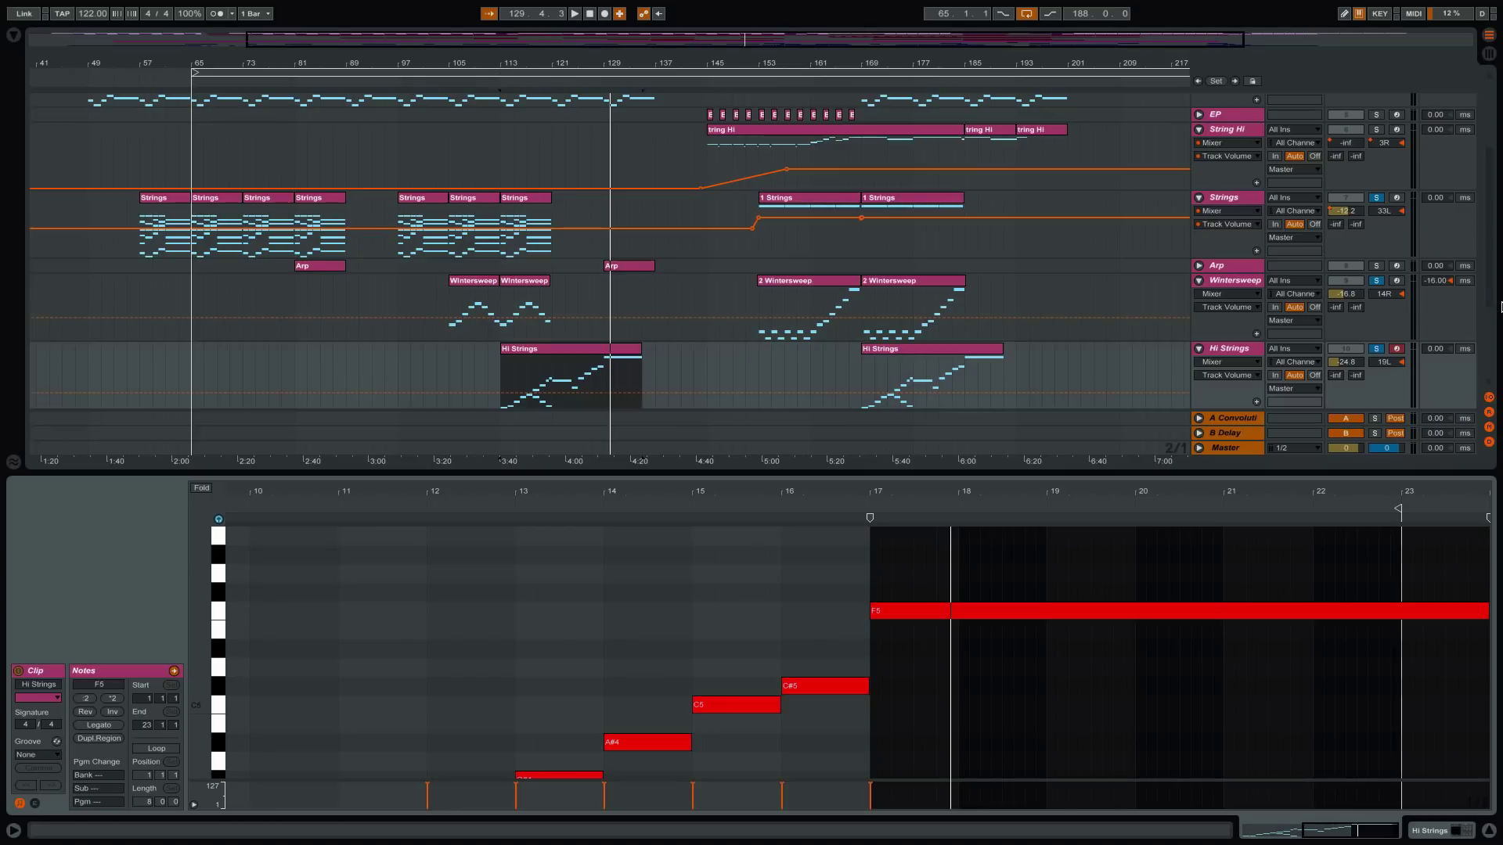
- Solo Brandy alongside the soloed strings and play from around bar 111
scroll(1413, 306, "down", 2)
scroll(1405, 283, "up", 3)
scroll(1405, 283, "down", 5)
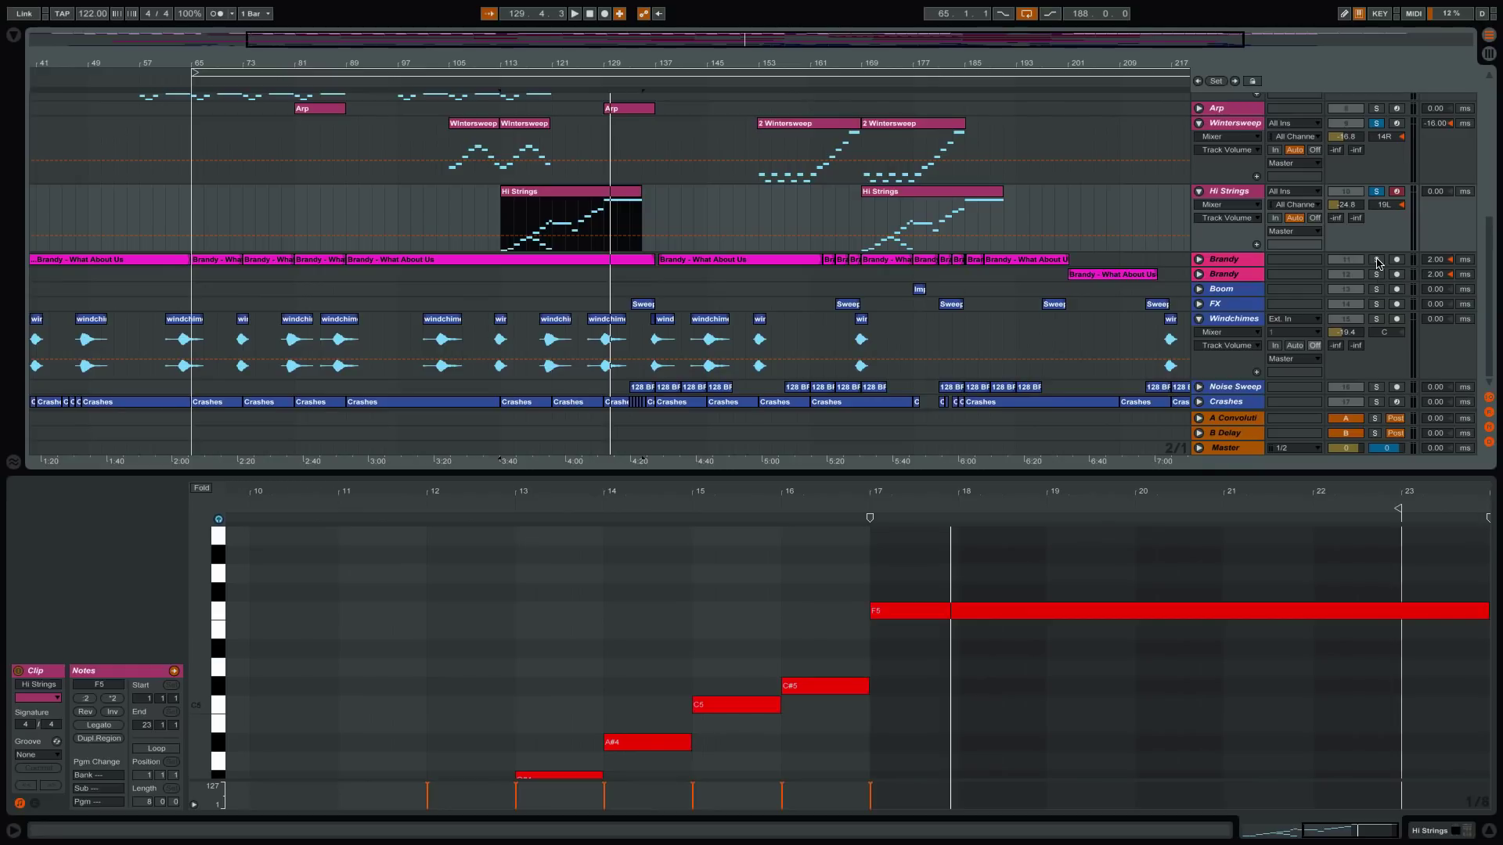
left_click(1377, 260)
left_click(491, 80)
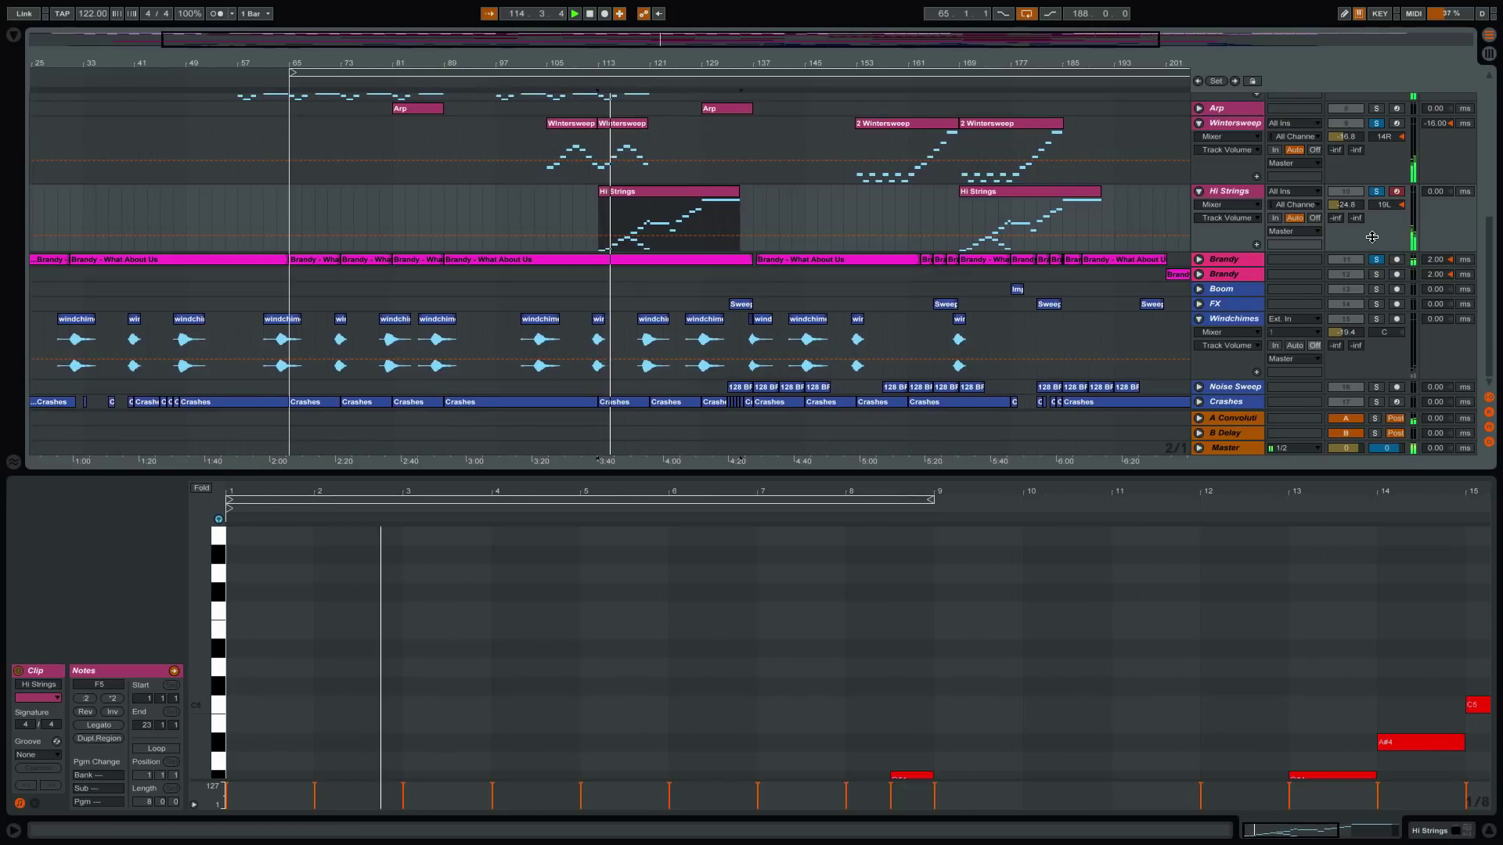
scroll(1372, 236, "up", 10)
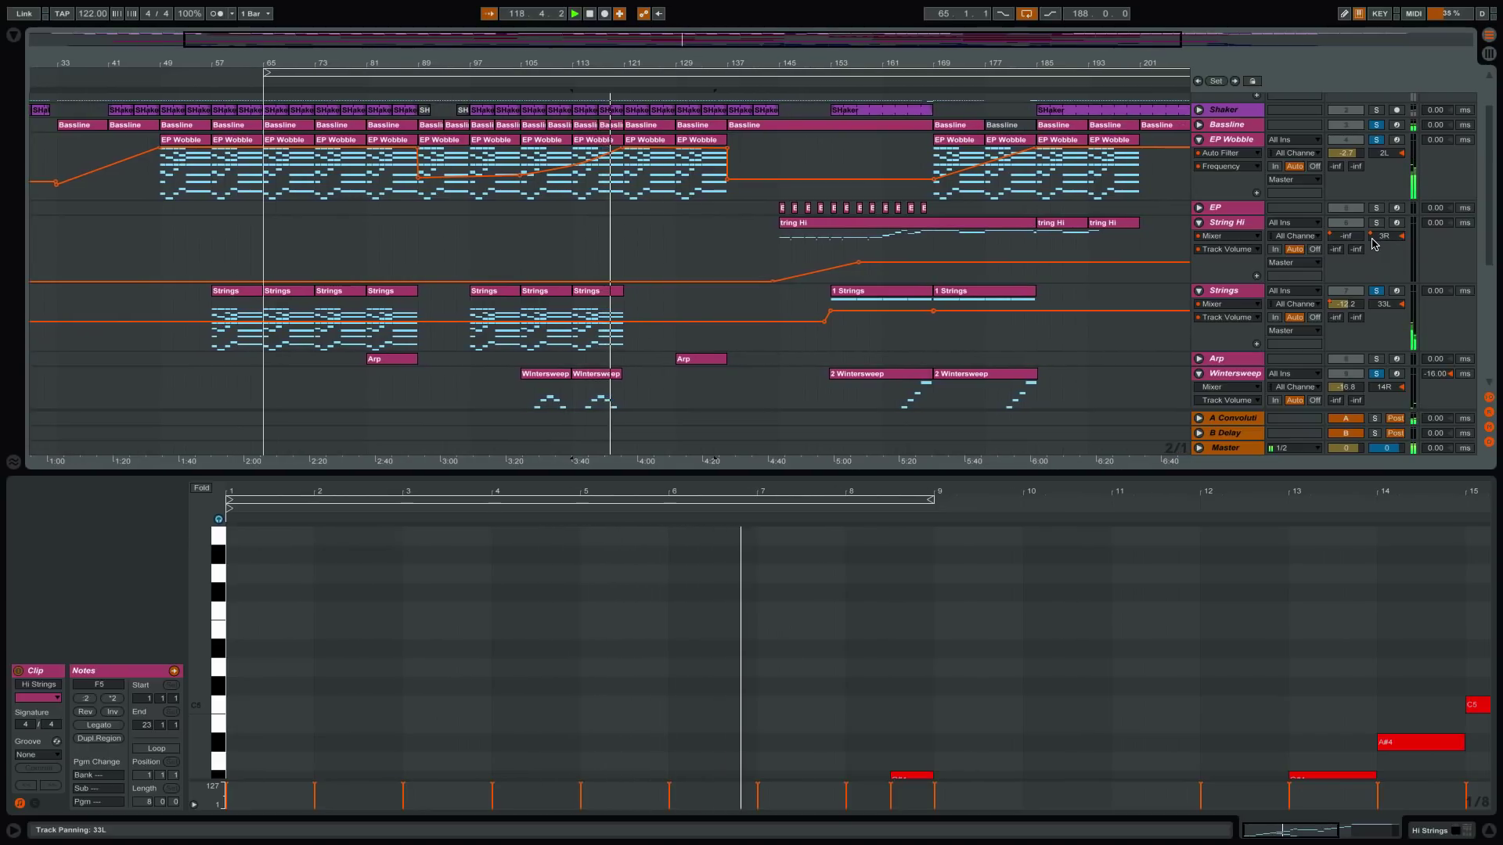
scroll(1149, 252, "up", 2)
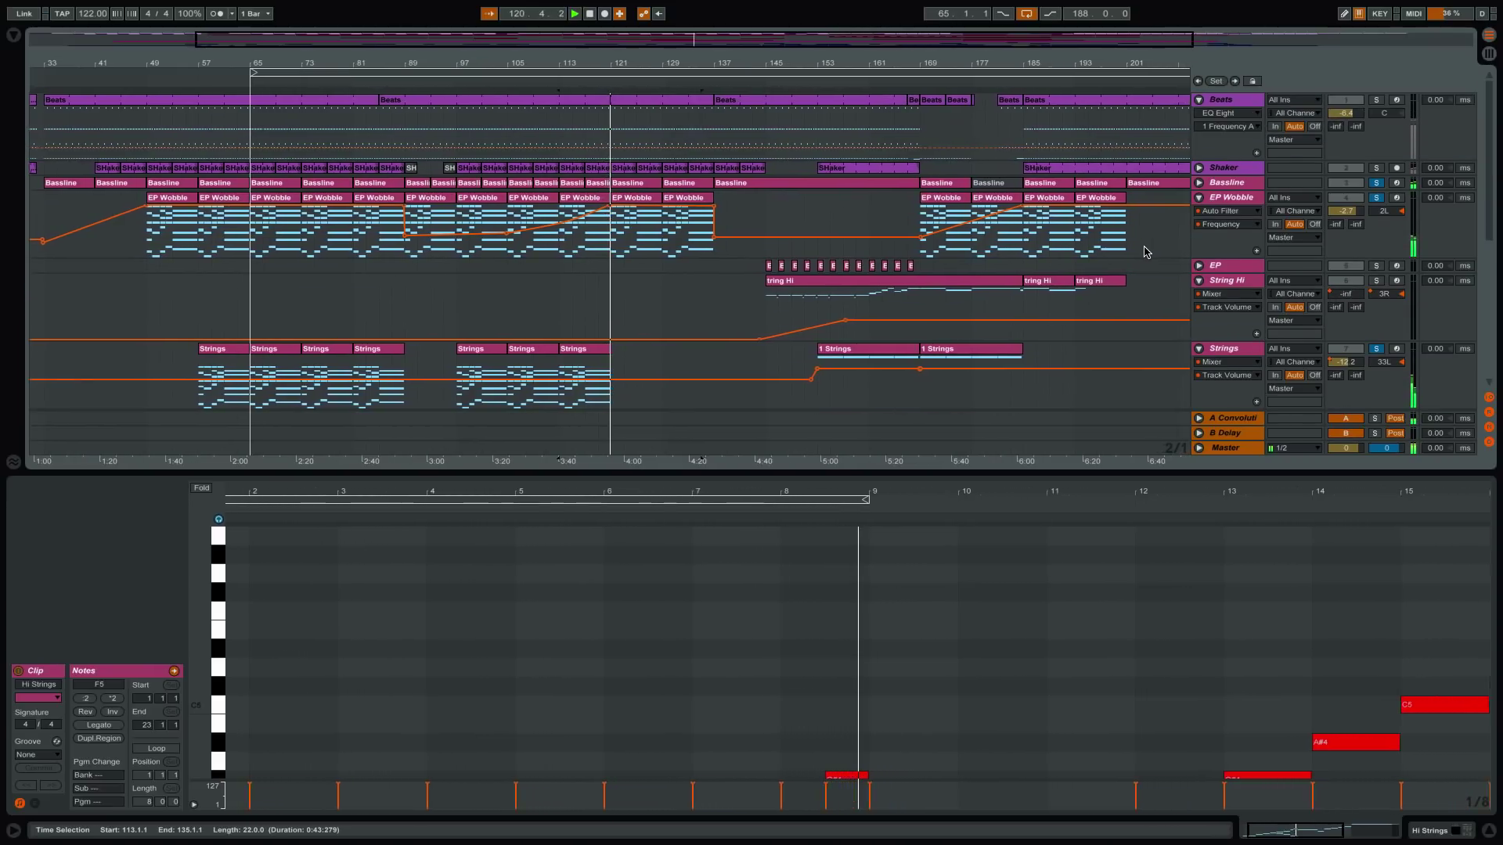
scroll(1130, 269, "down", 2)
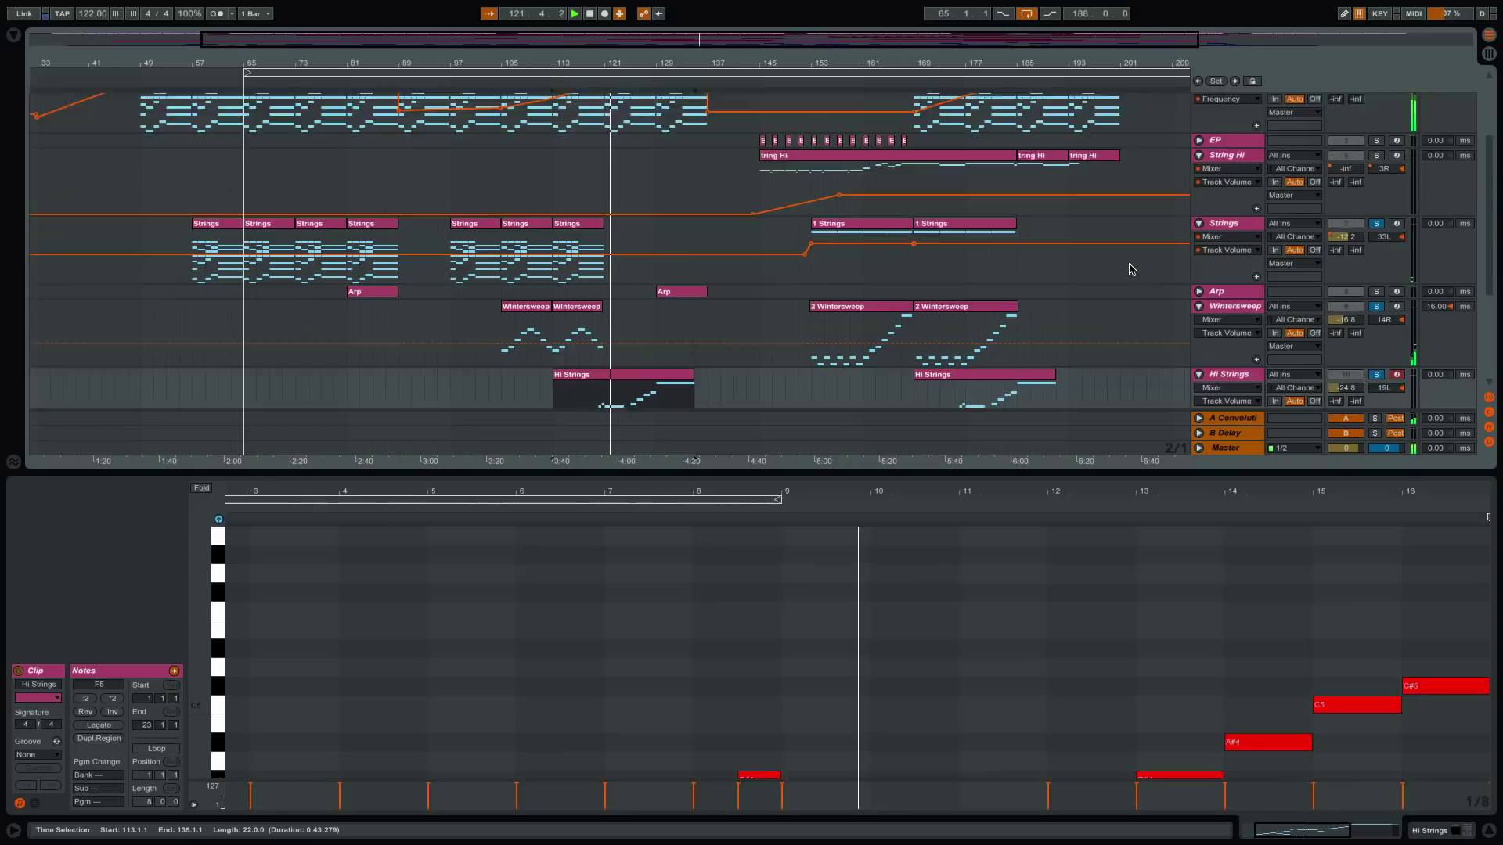
scroll(1130, 270, "down", 2)
scroll(1119, 256, "down", 1)
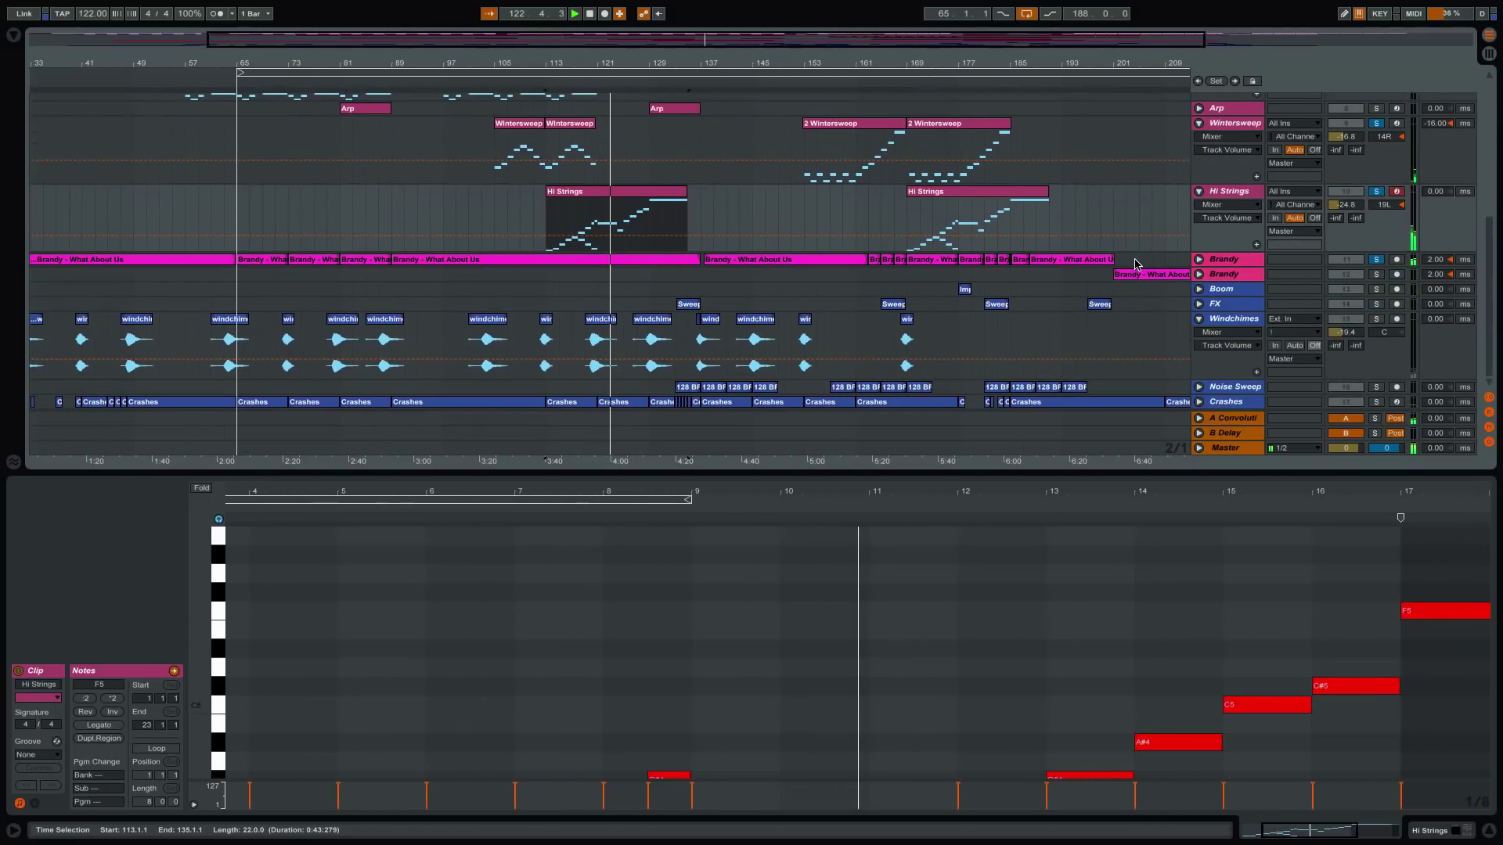
scroll(1119, 256, "up", 2)
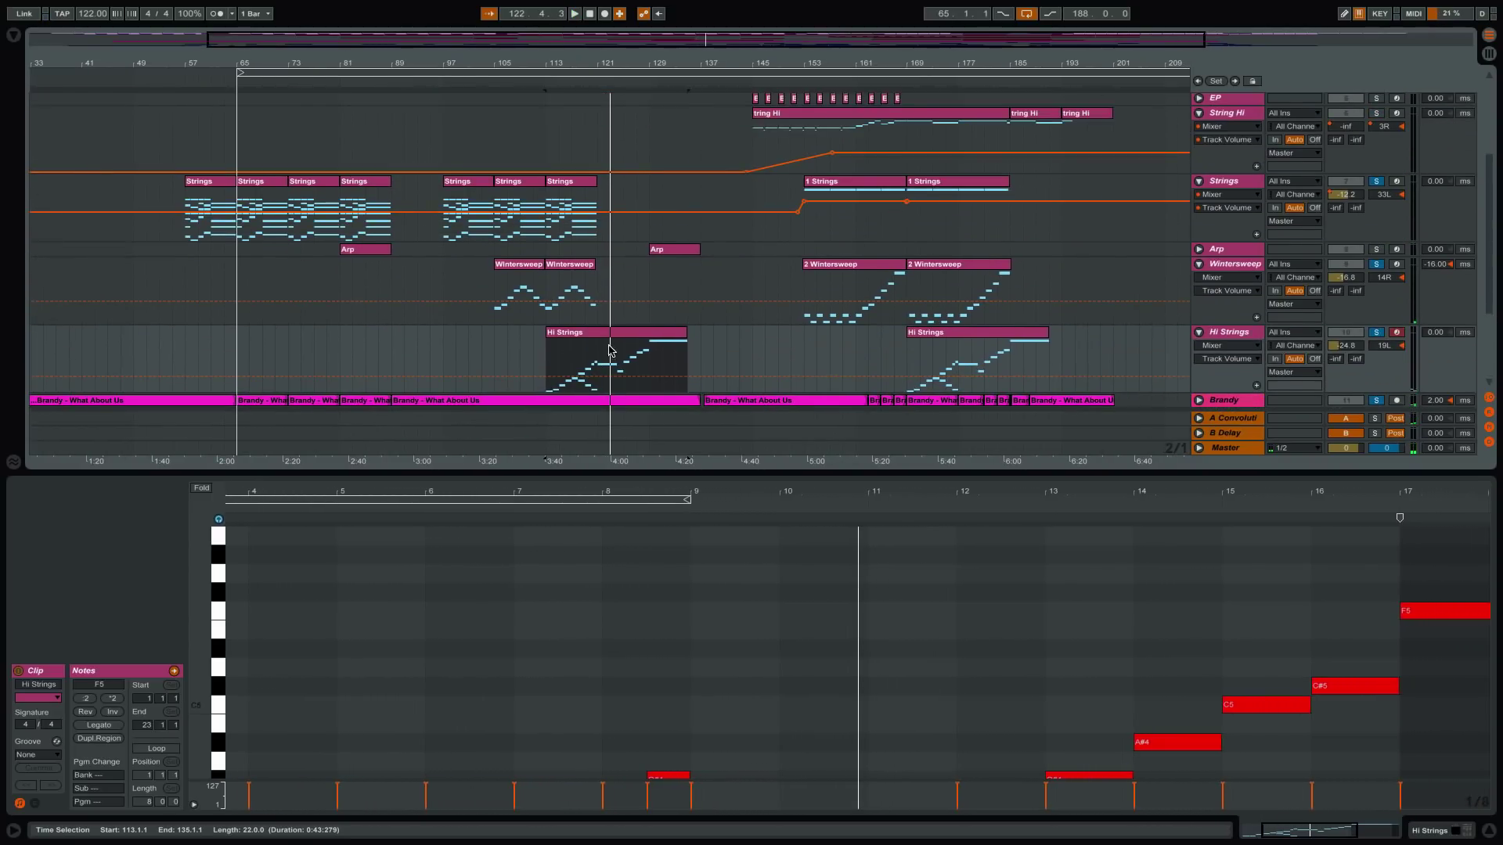
scroll(771, 223, "up", 3)
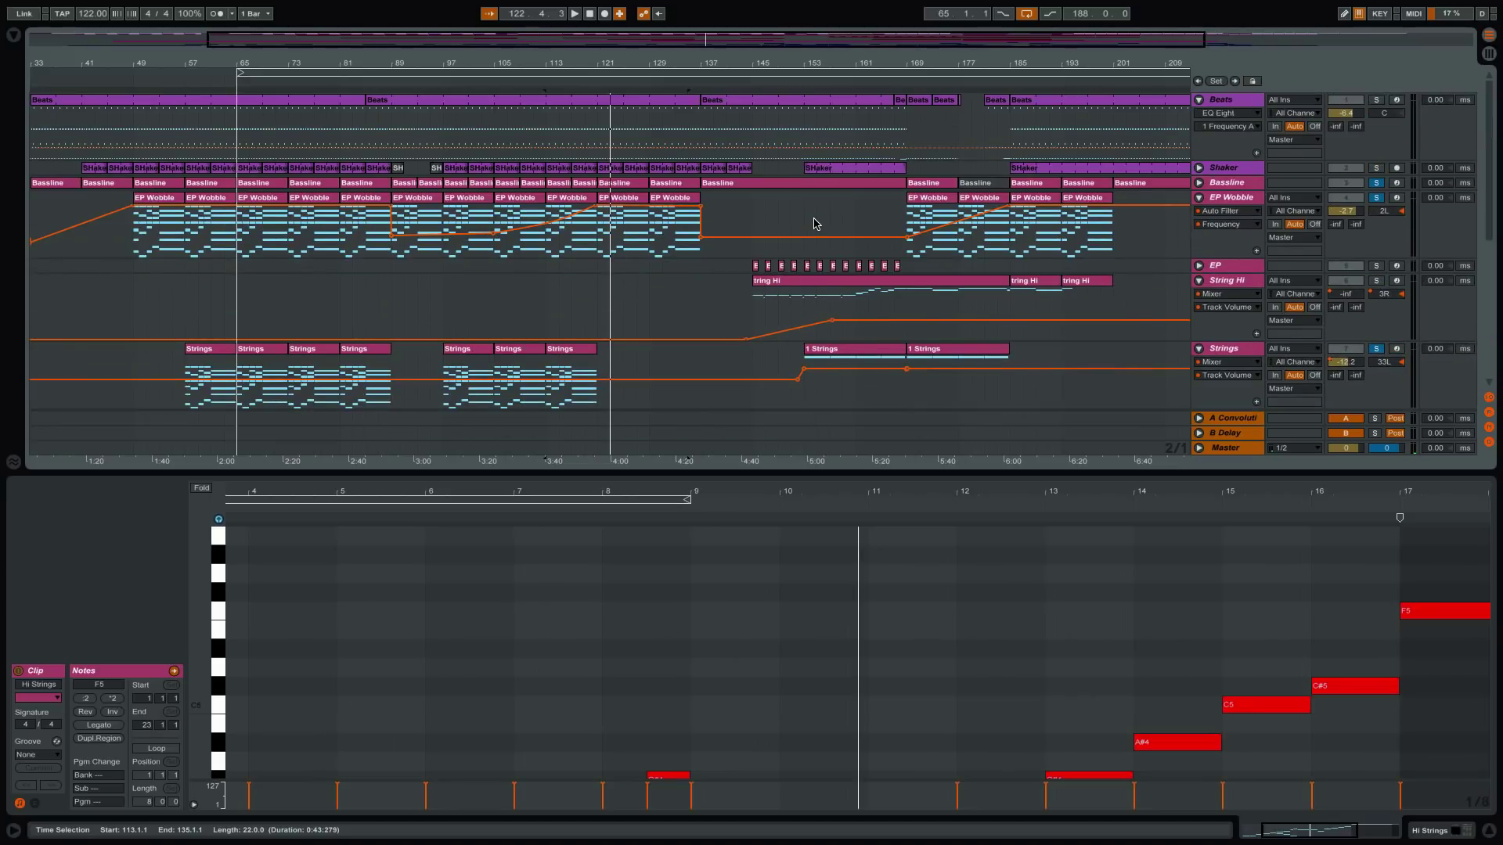
- Clear all solos and play the full mix from around bar 145
left_click(1376, 183)
left_click(672, 81)
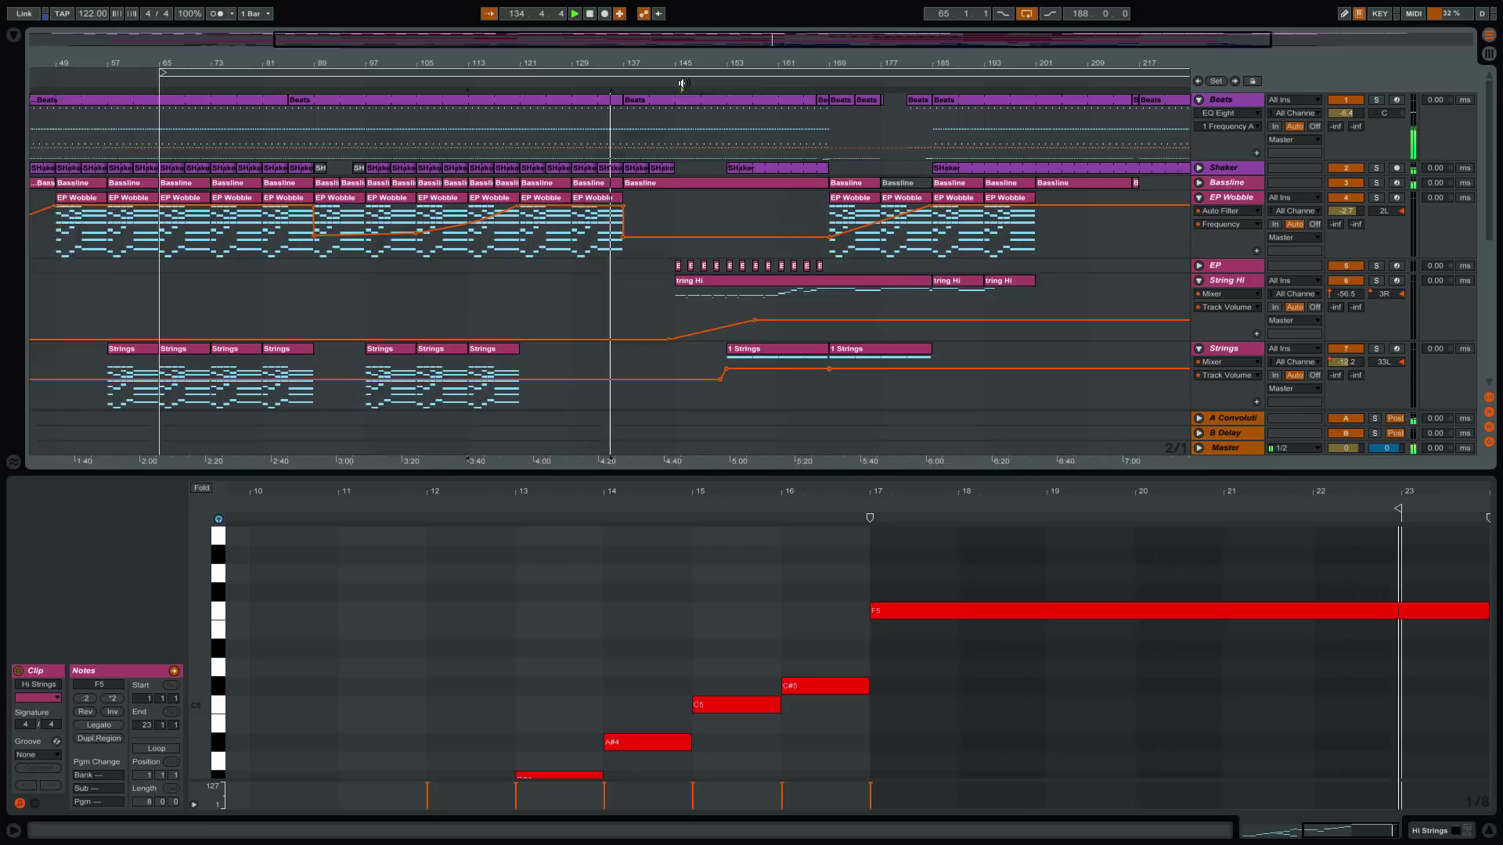
left_click(512, 81)
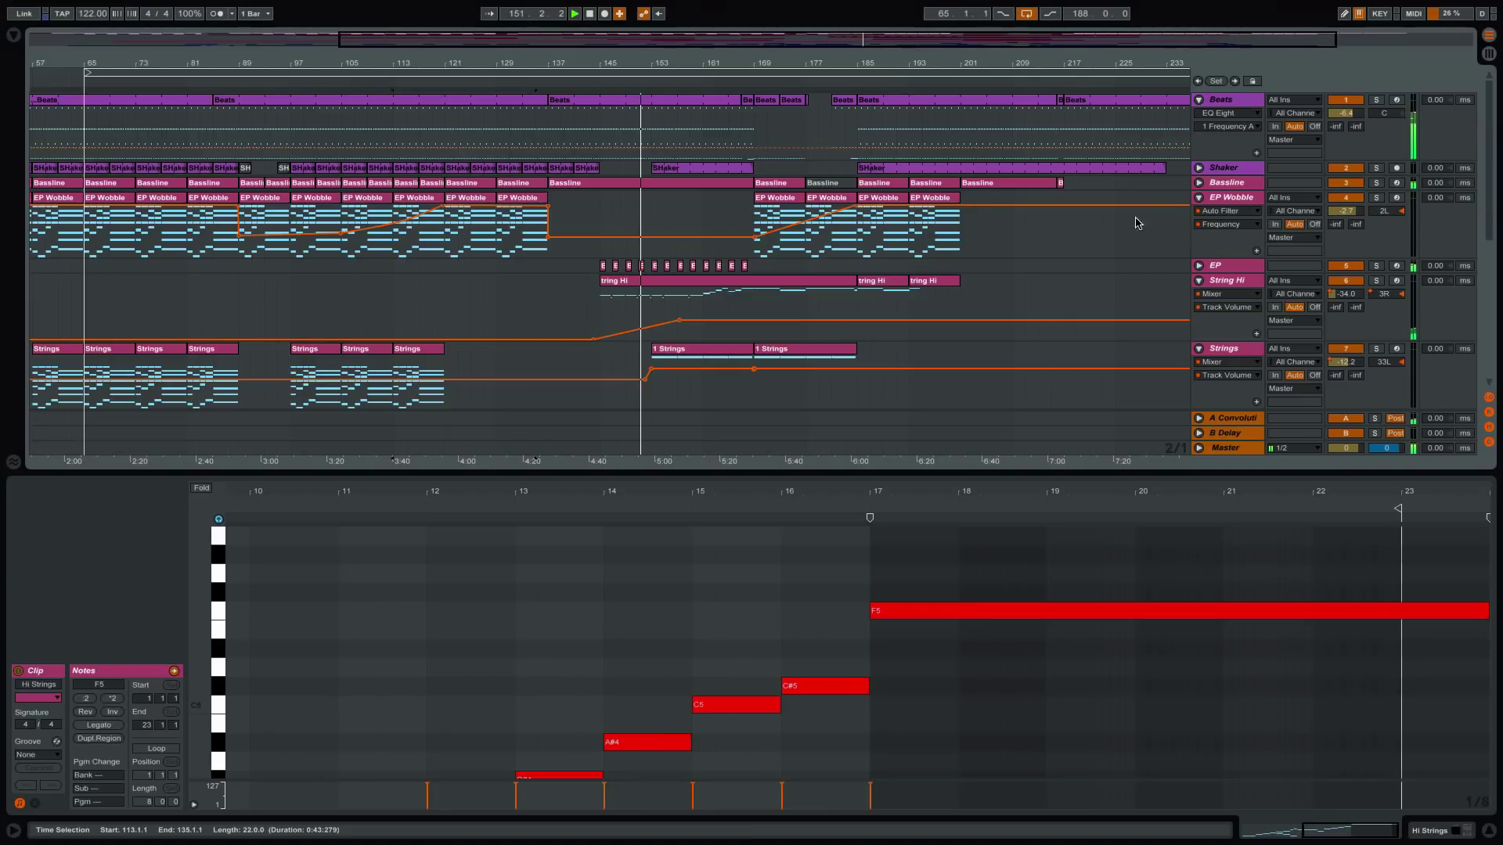
- Select String Hi and stop playback around bar 170
left_click(1228, 284)
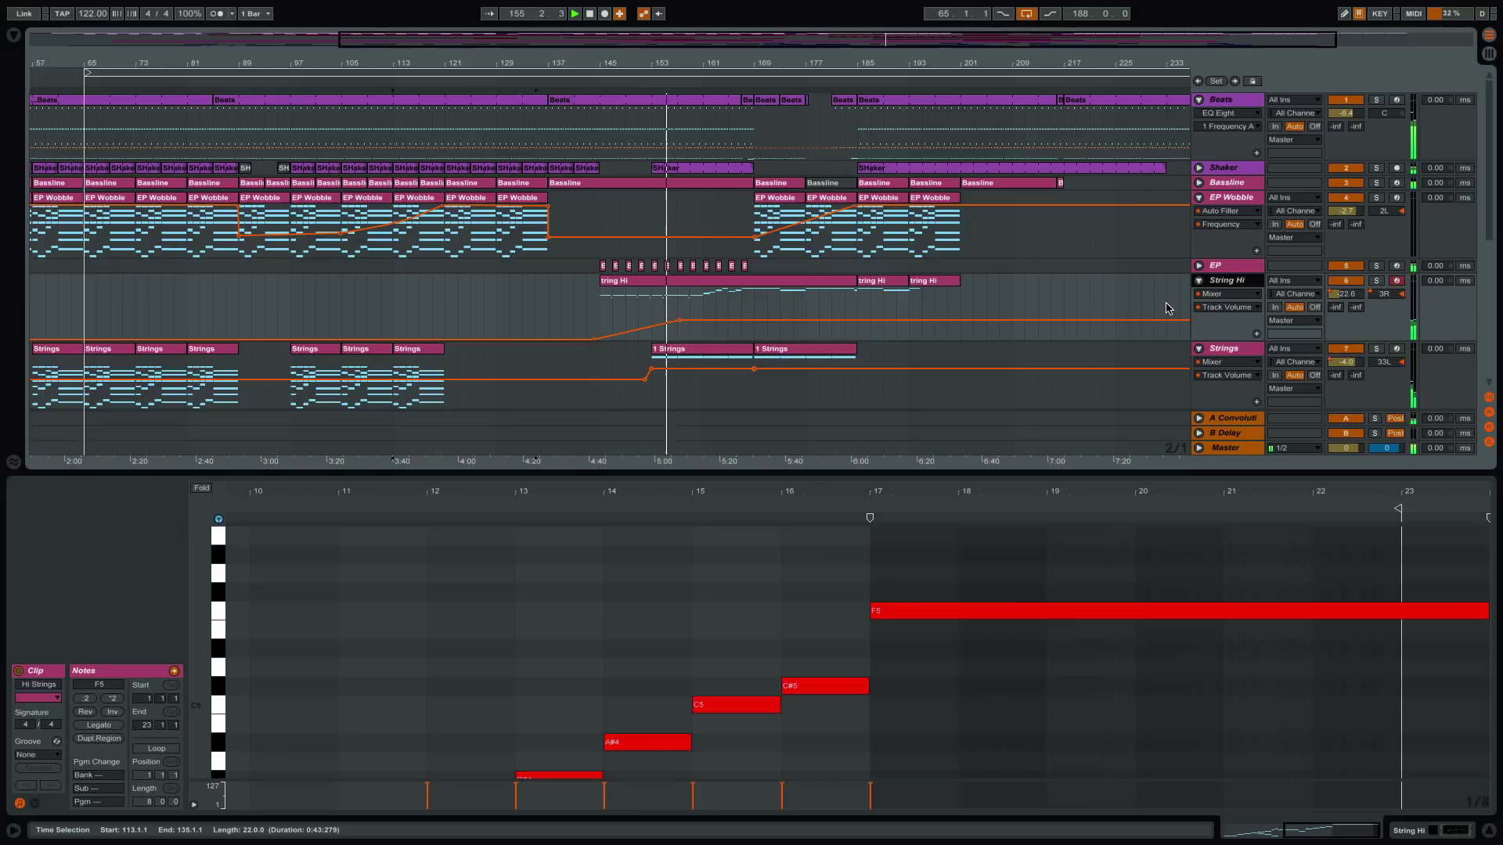
scroll(1167, 308, "down", 4)
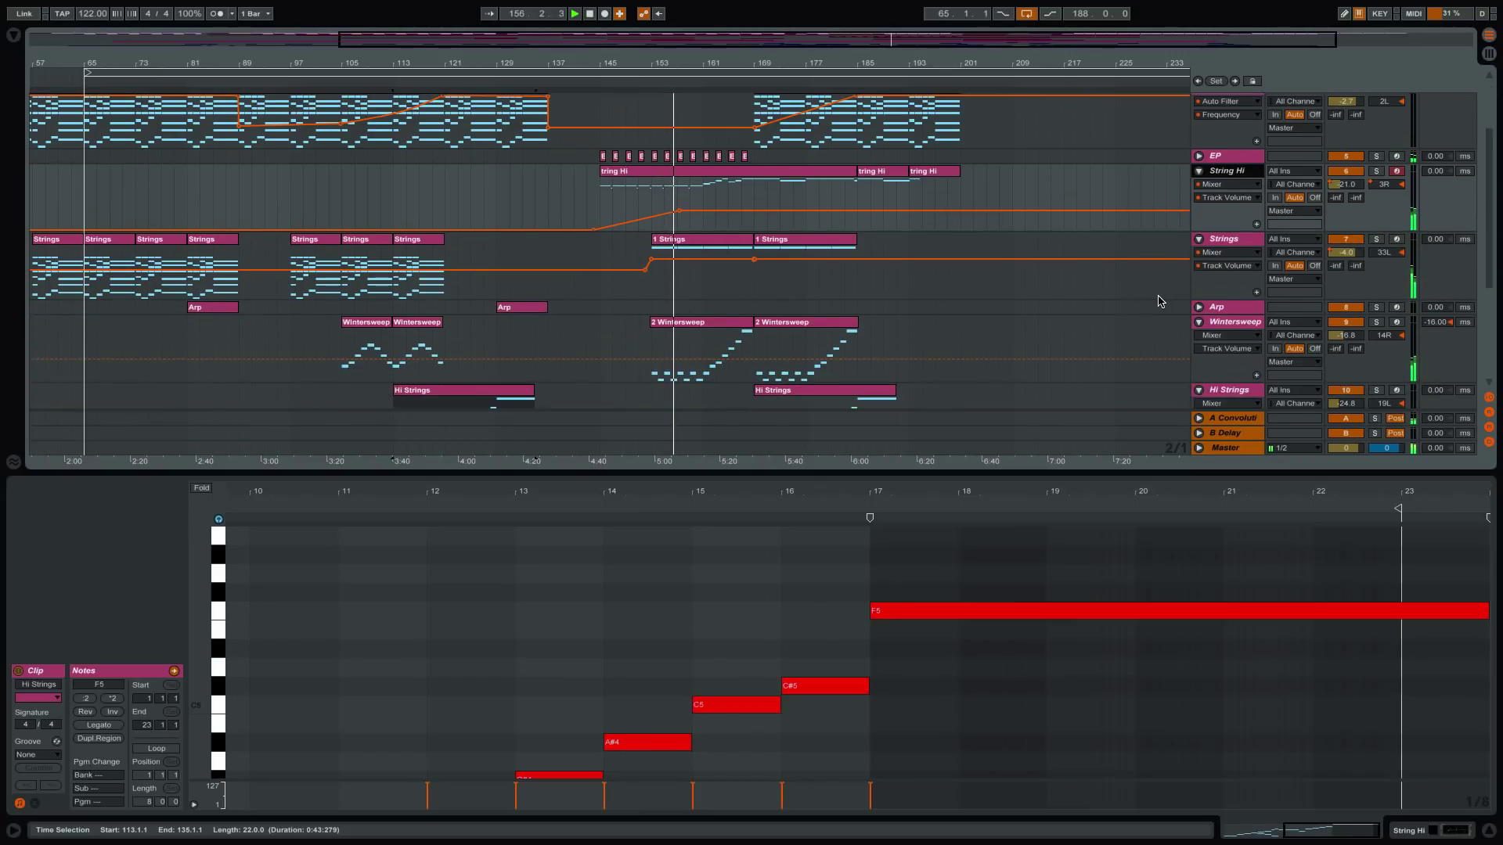
scroll(1159, 301, "down", 1)
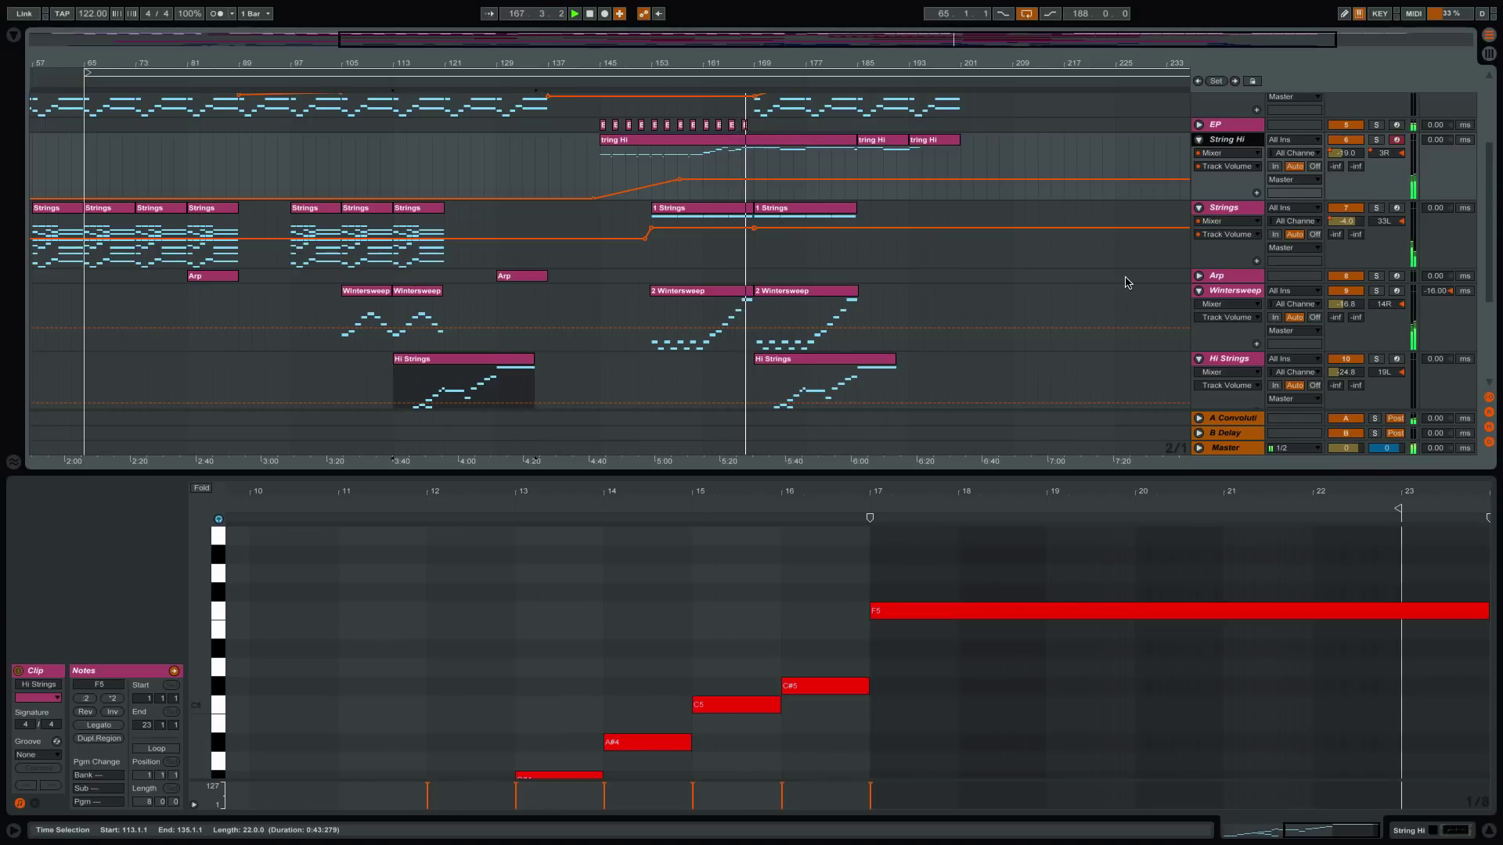
scroll(1123, 279, "up", 2)
scroll(1124, 280, "up", 3)
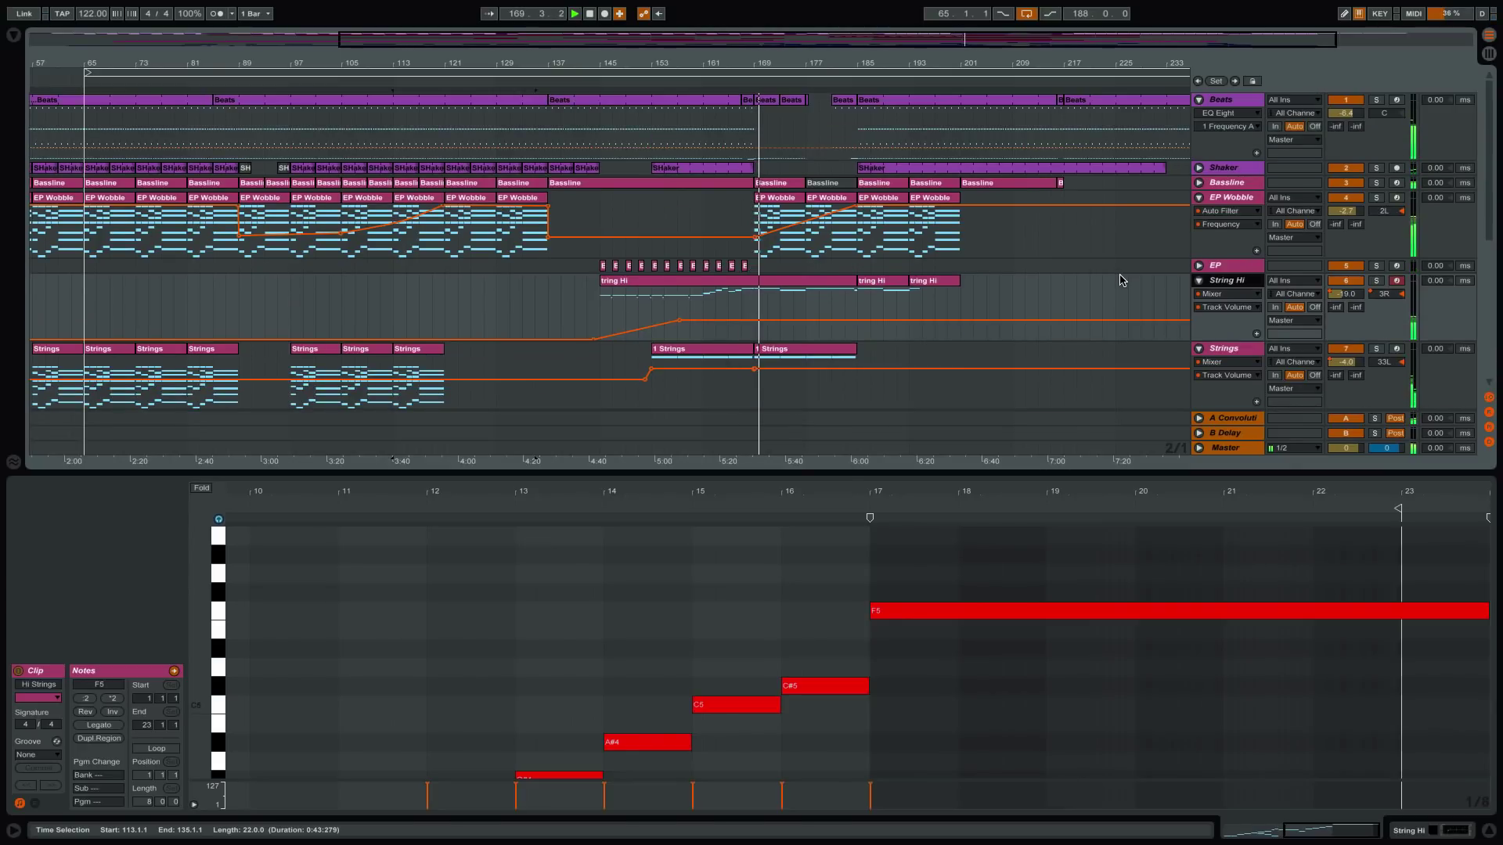
key("space")
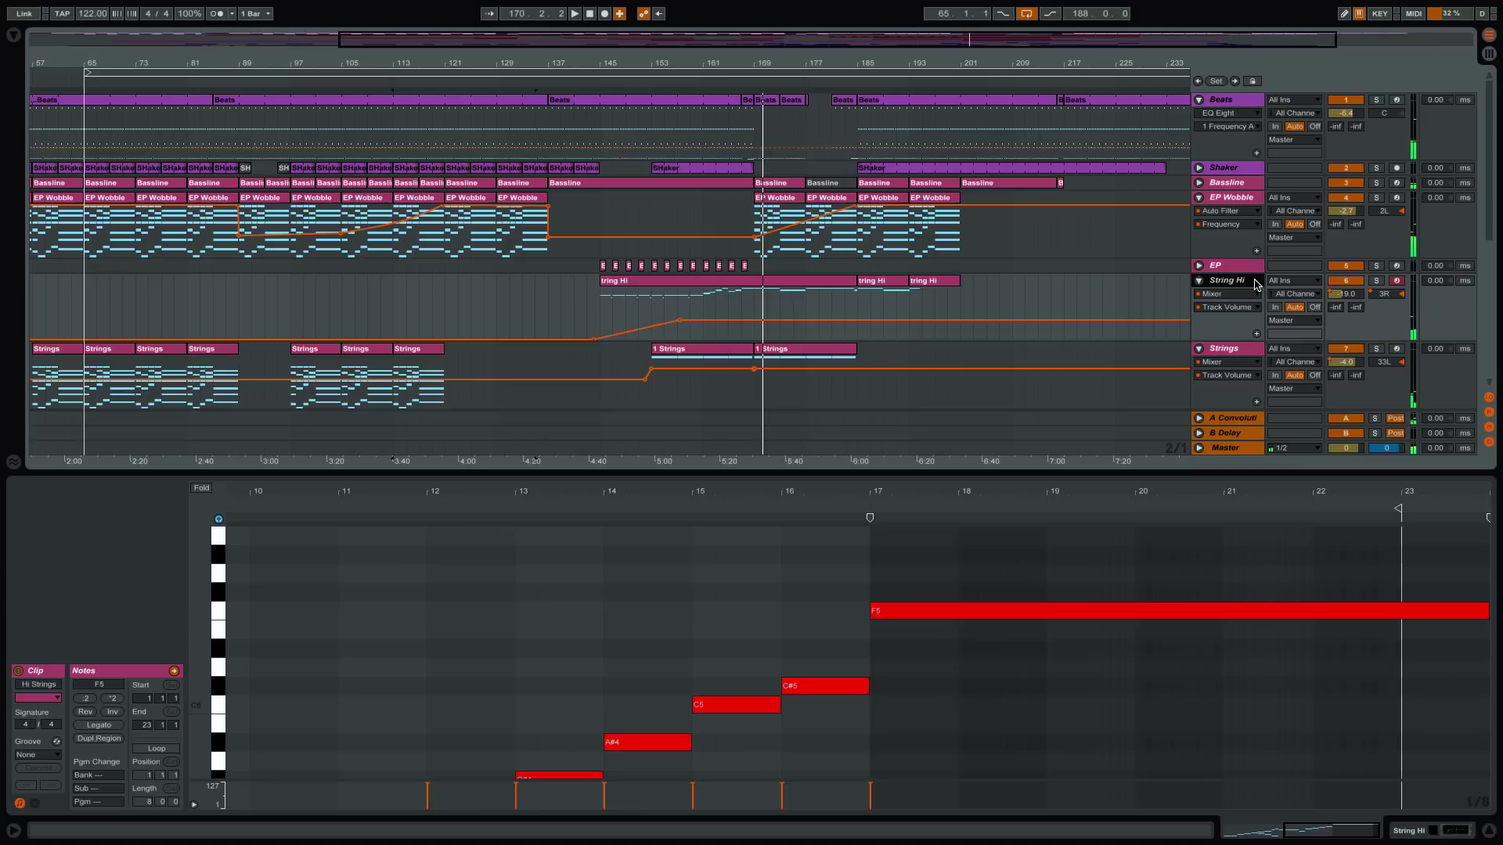
left_click(1376, 281)
left_click(1227, 284)
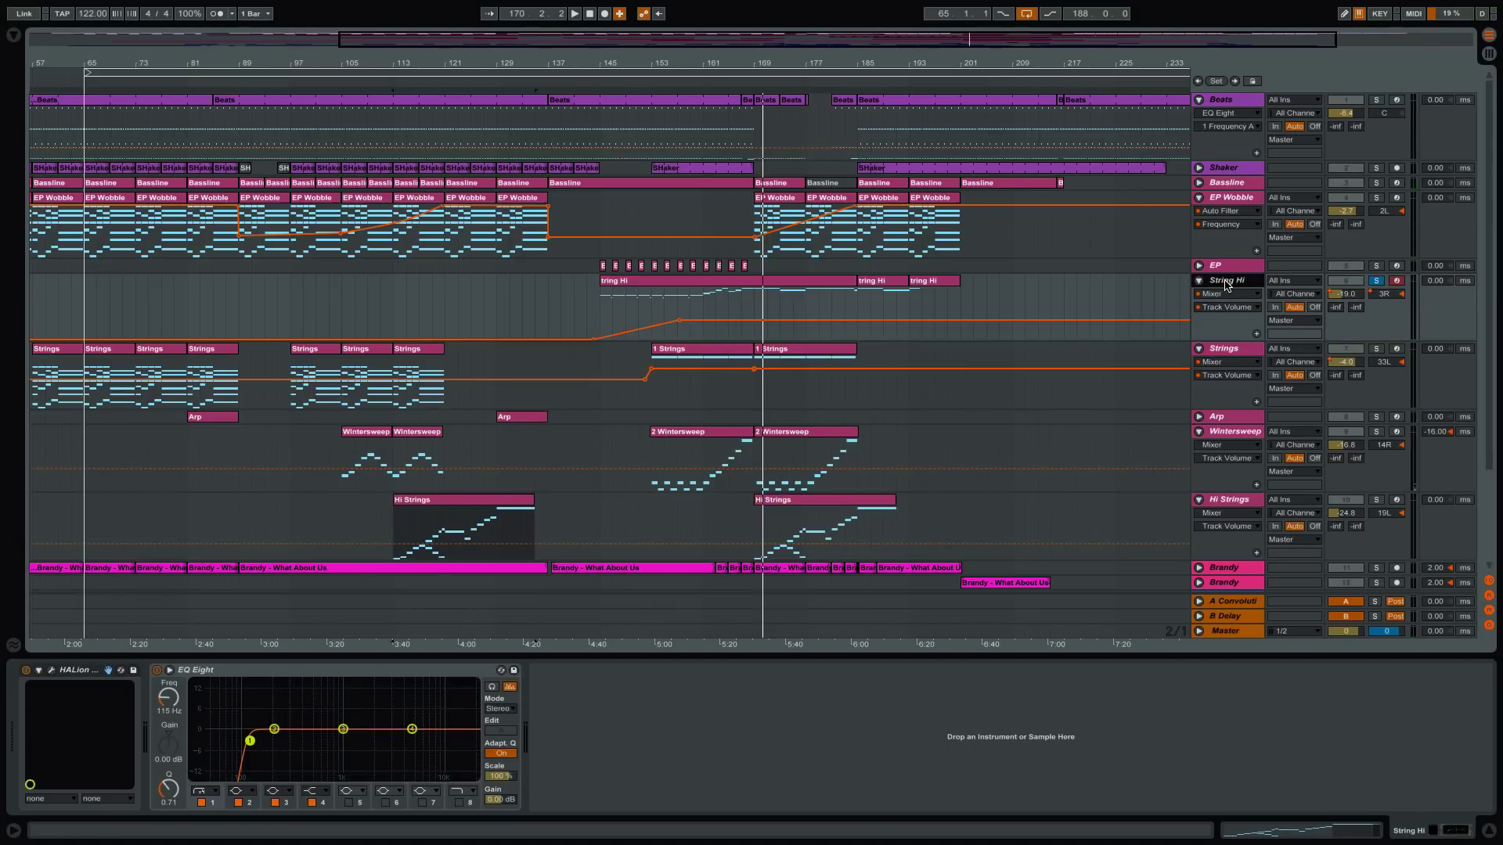
left_click(54, 673)
left_click(52, 671)
left_click(52, 672)
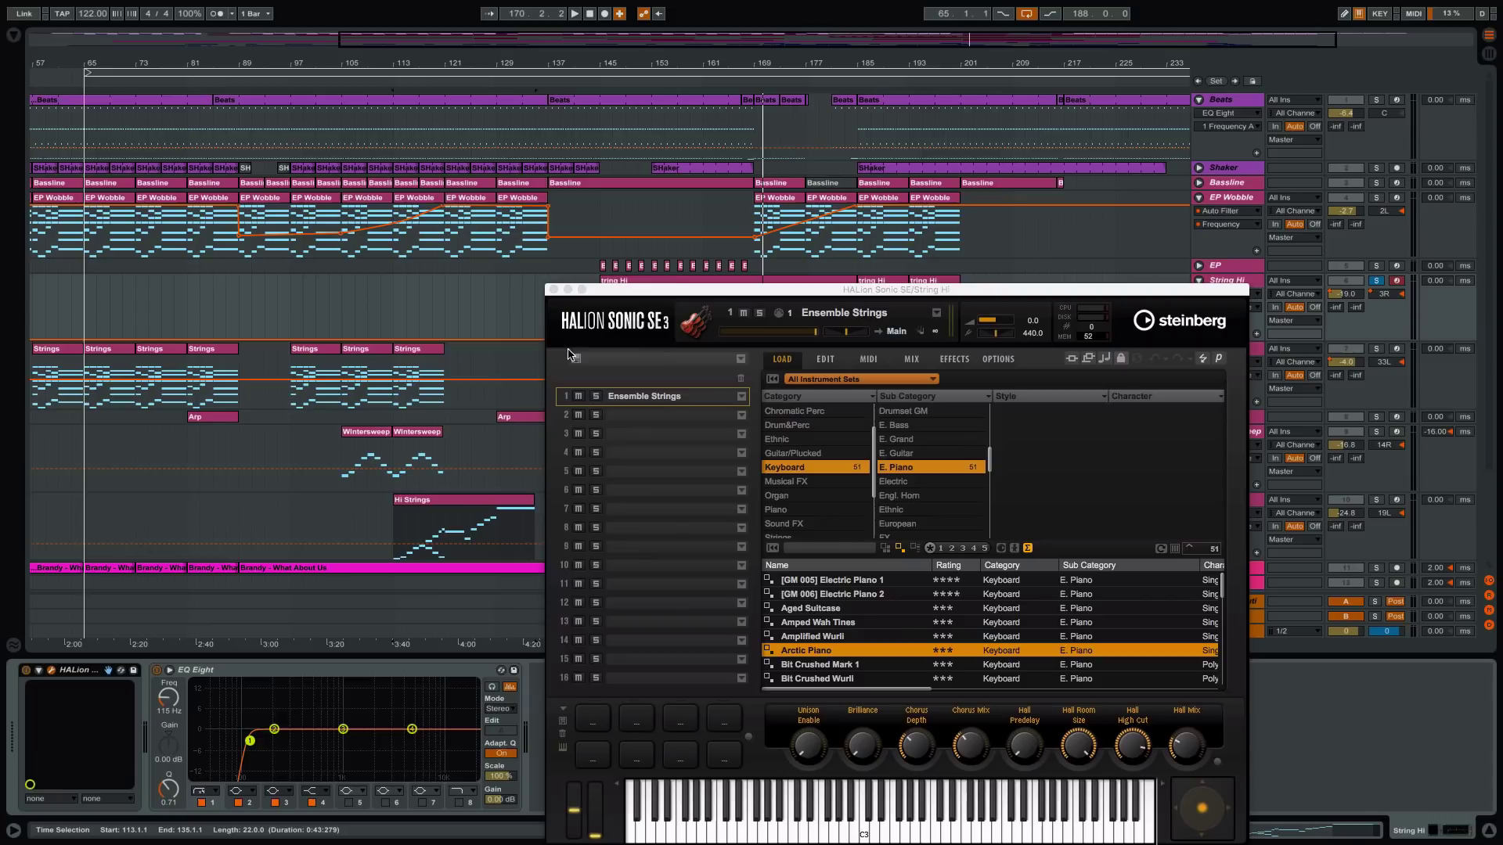
left_click_drag(679, 283, 526, 33)
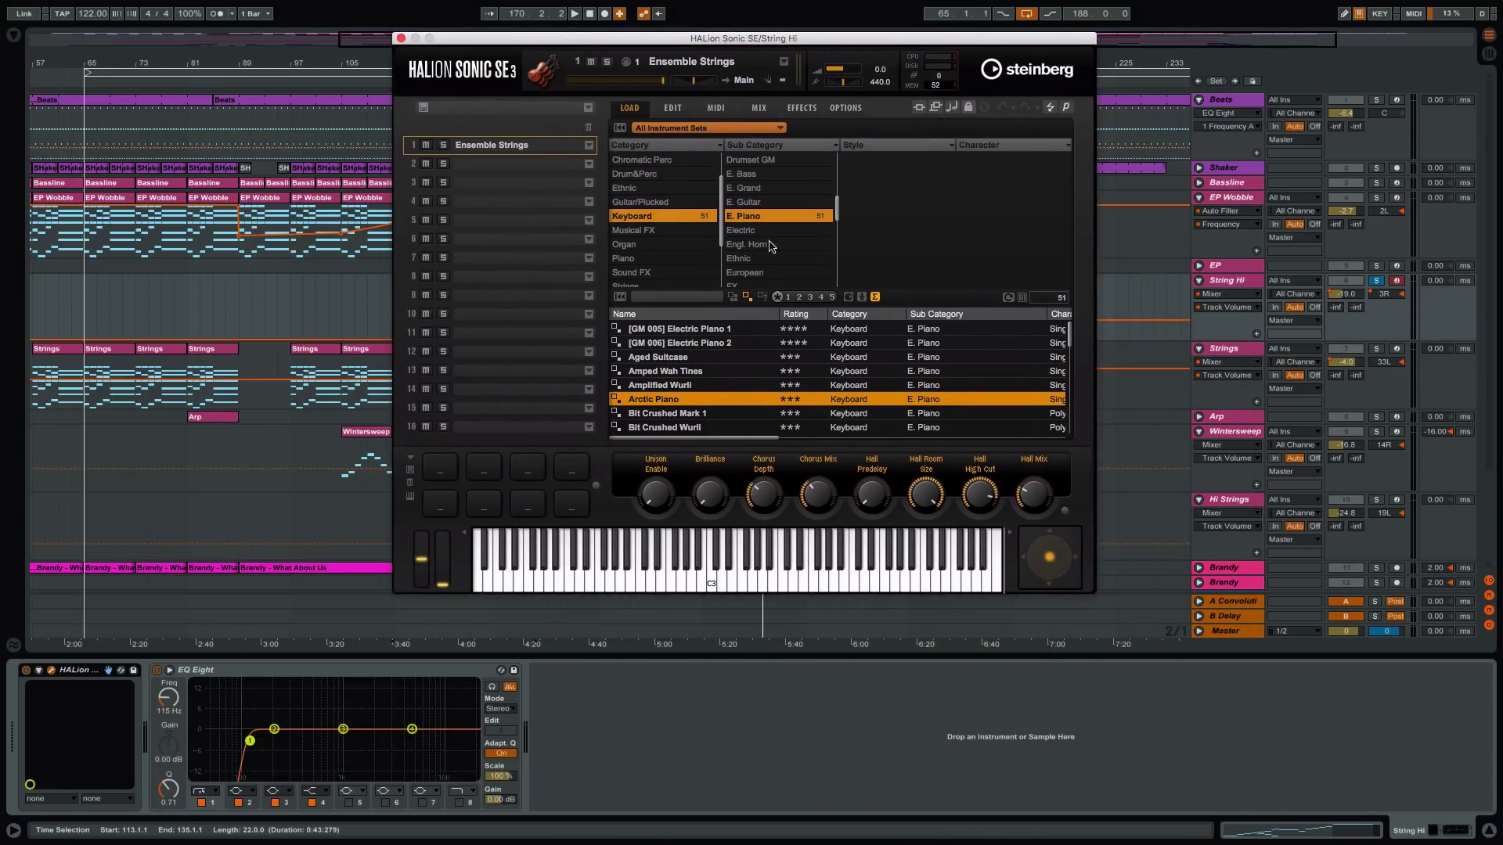
left_click_drag(861, 46, 960, 186)
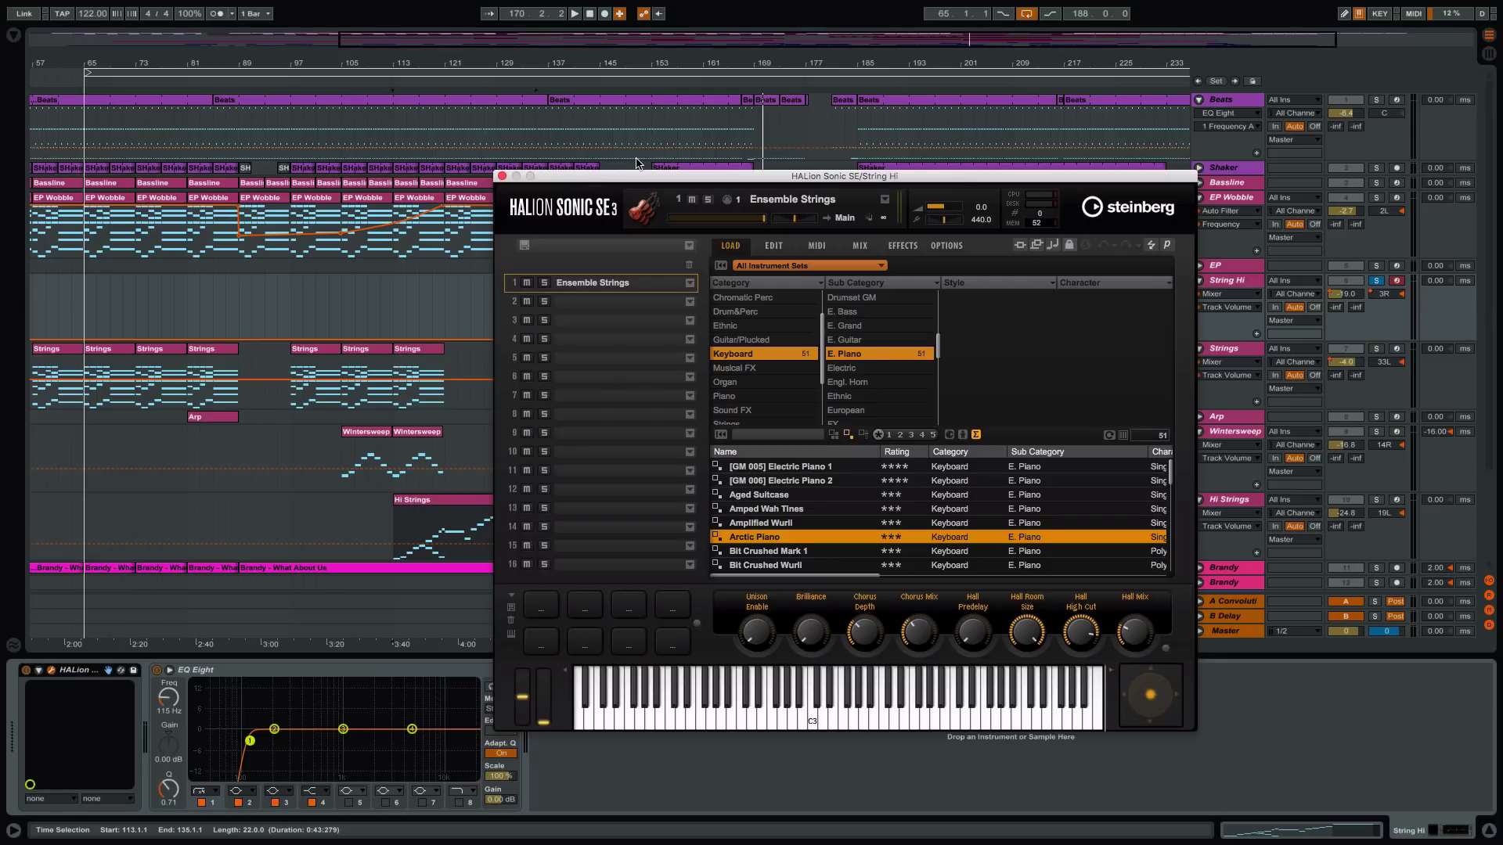
left_click(503, 178)
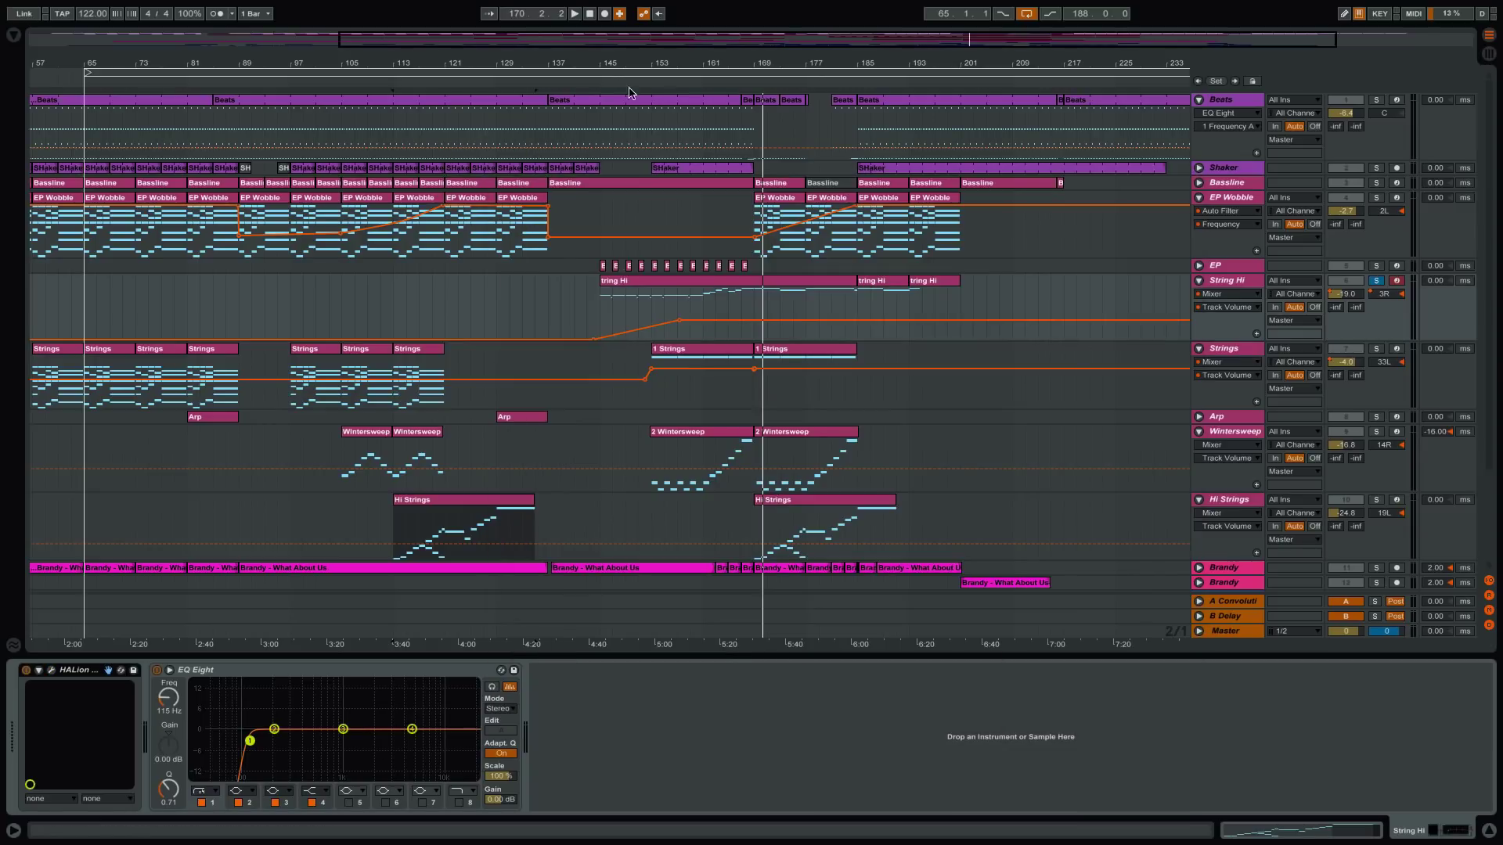
- Play from bar 167 and solo EP Wobble, Wintersweep and Hi Strings
left_click(740, 79)
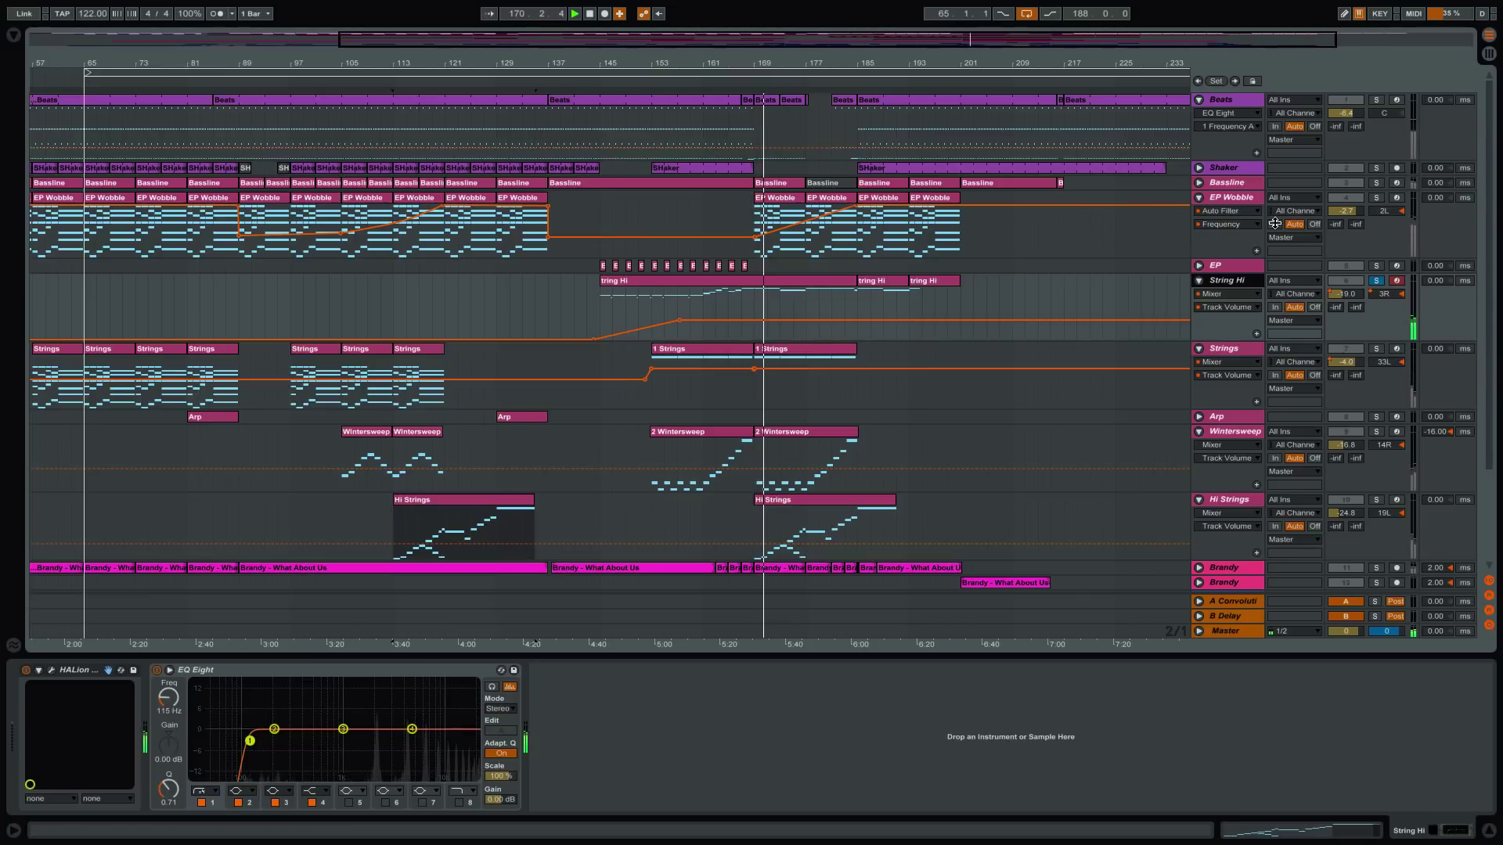
left_click(1376, 197)
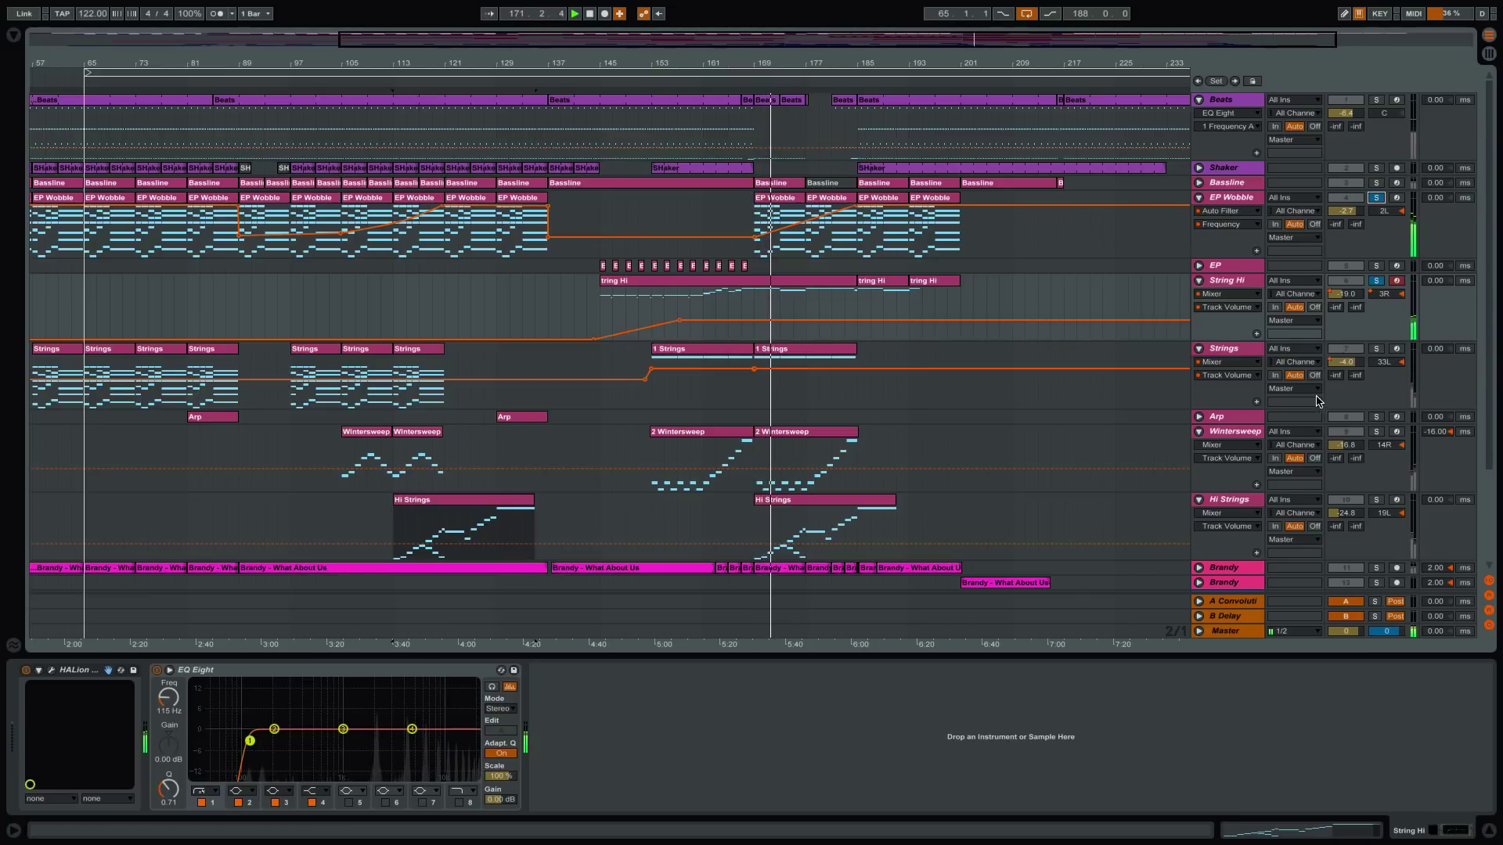
left_click(1377, 432)
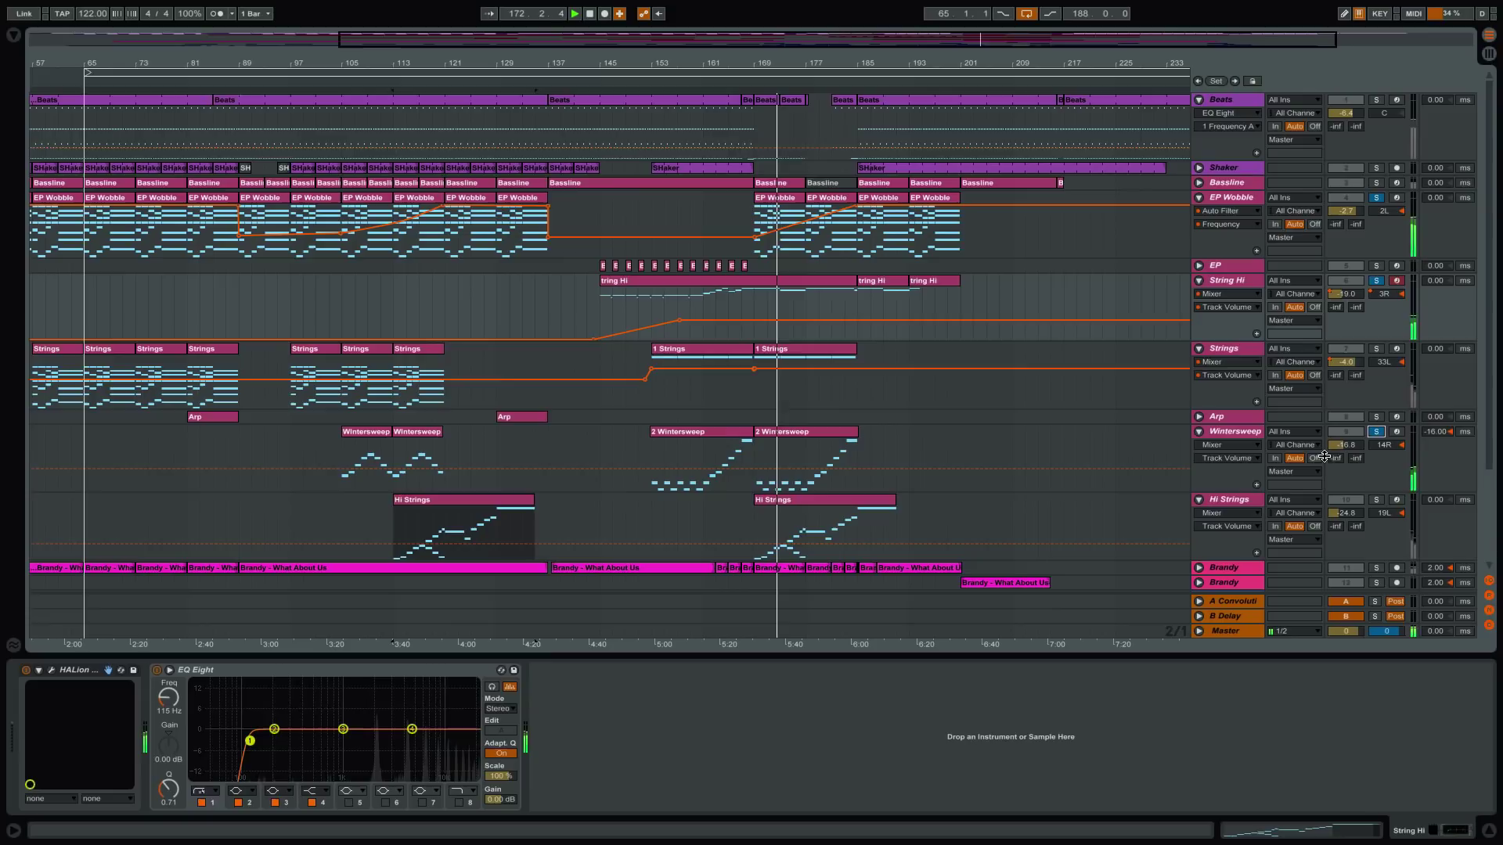
left_click(1377, 501)
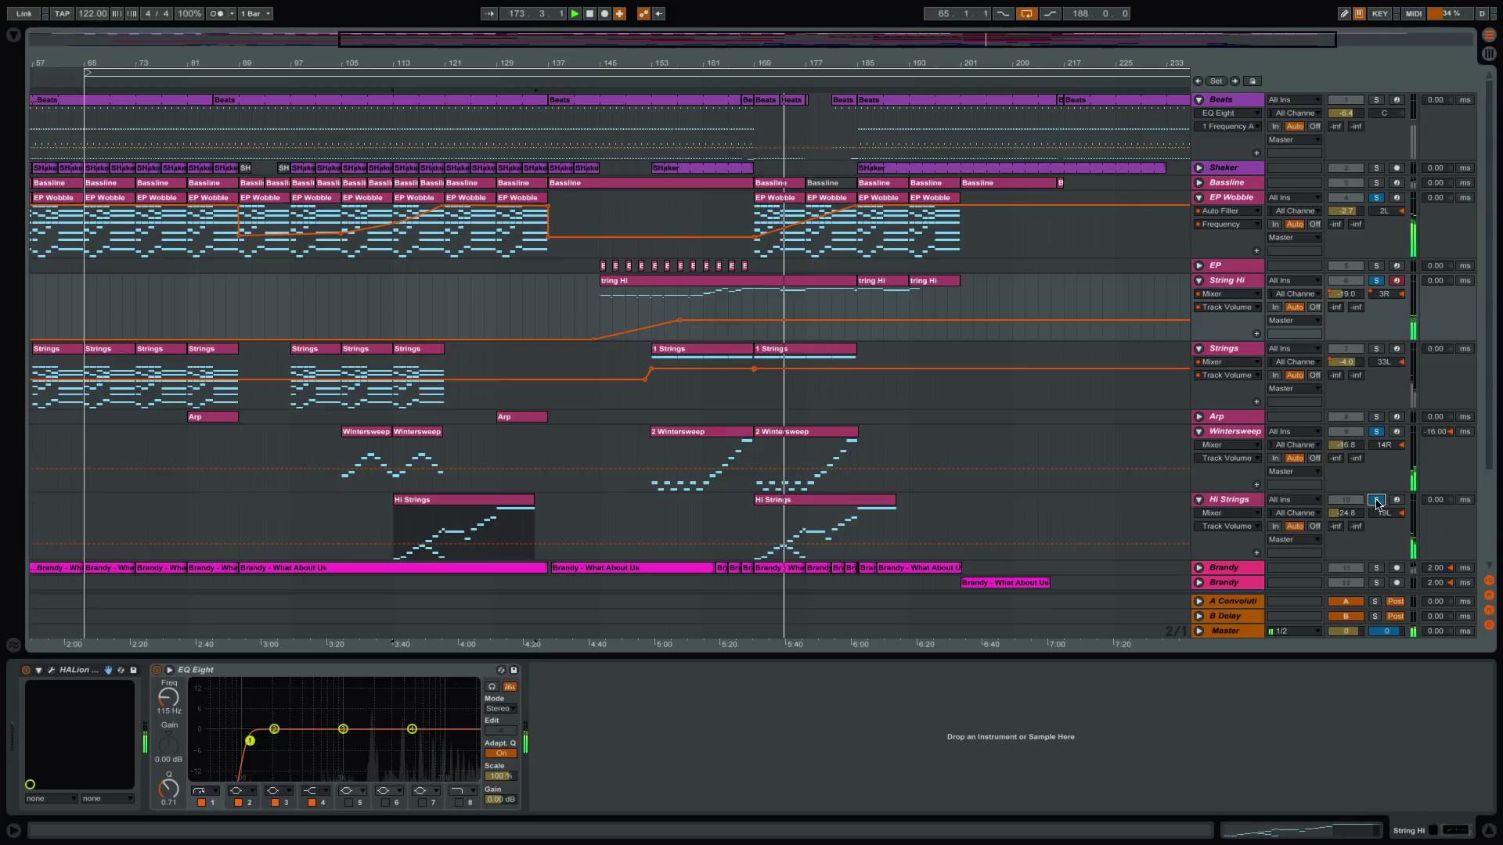
scroll(1143, 423, "down", 3)
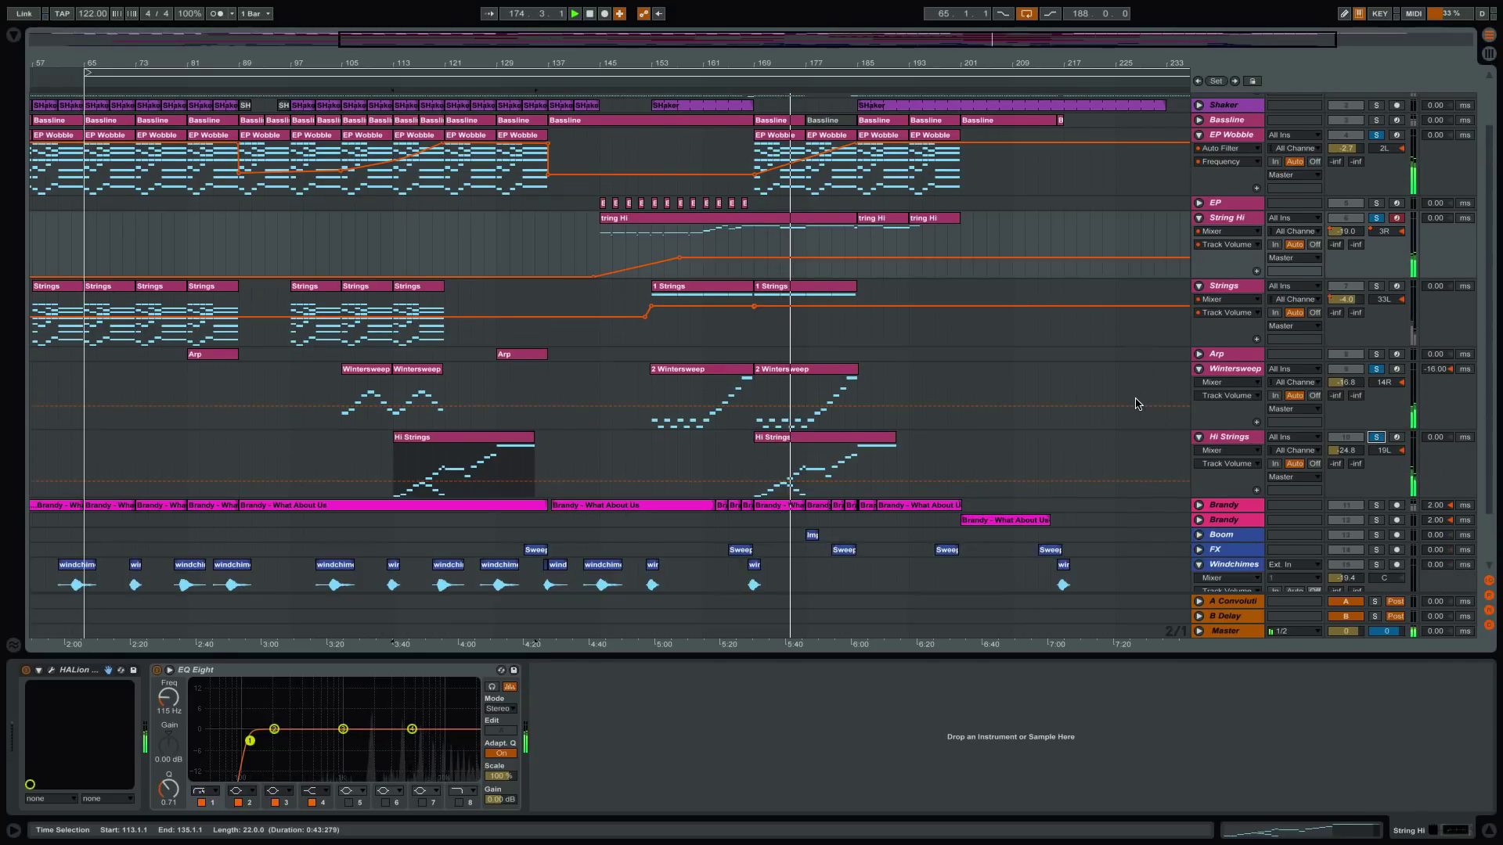
scroll(1135, 404, "up", 3)
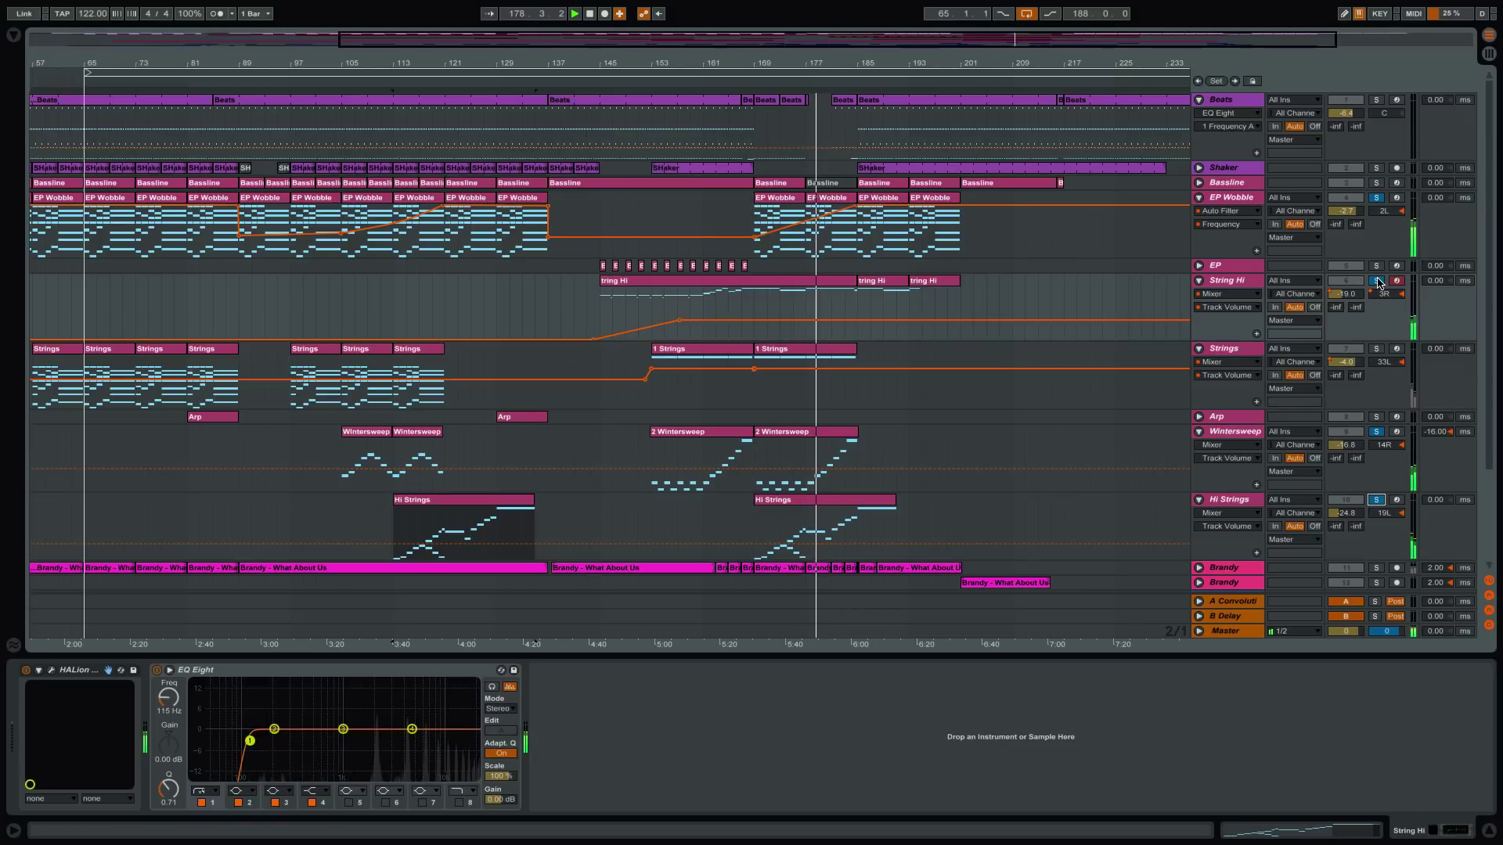
scroll(1033, 548, "down", 4)
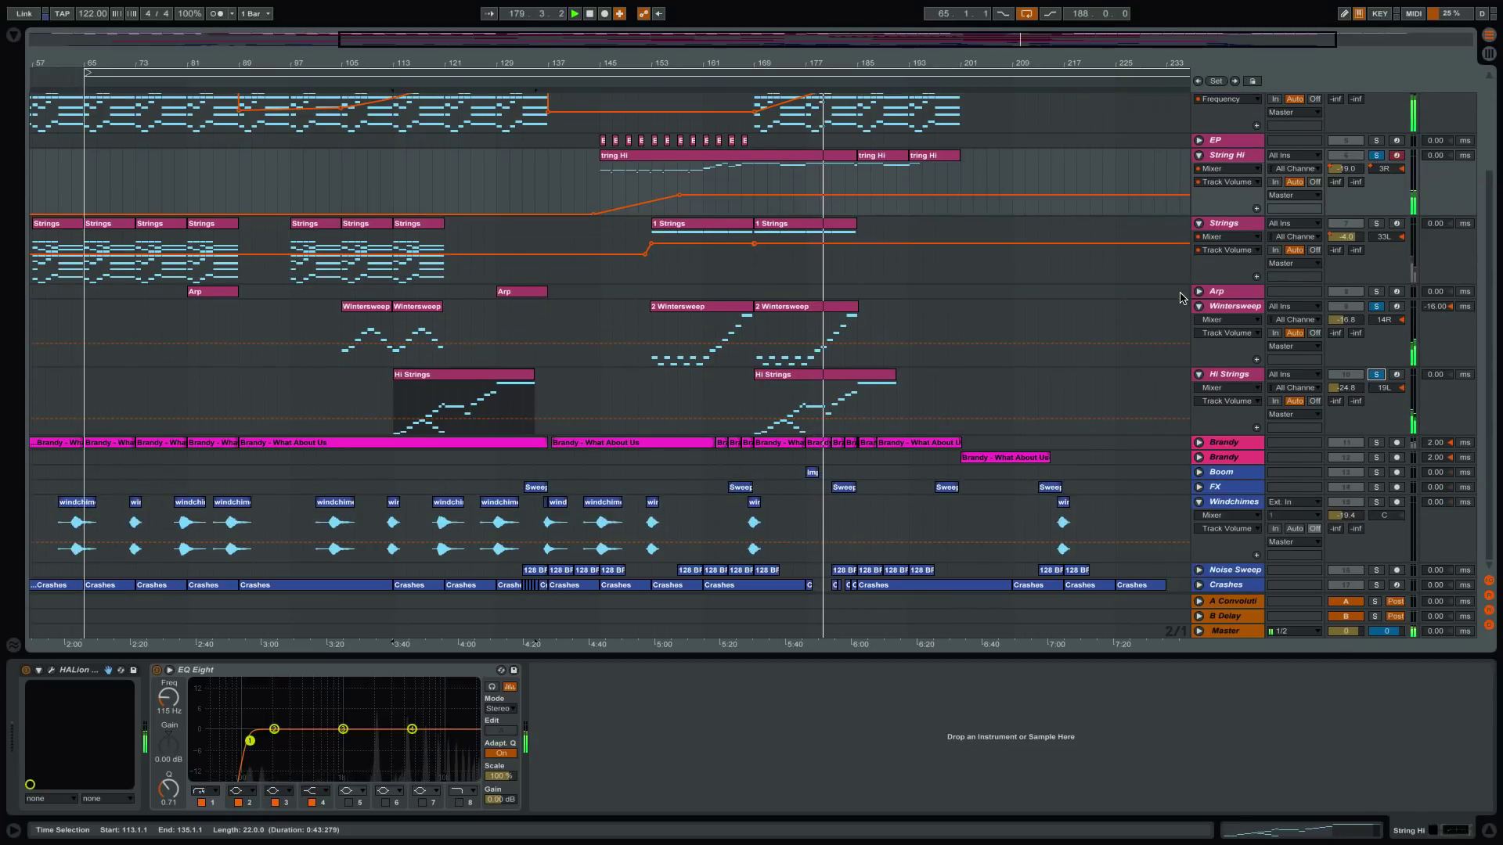
- Unfold the FX, Boom and Noise Sweep tracks, then zoom out to bars 1–257
left_click(1209, 487)
left_click(1199, 487)
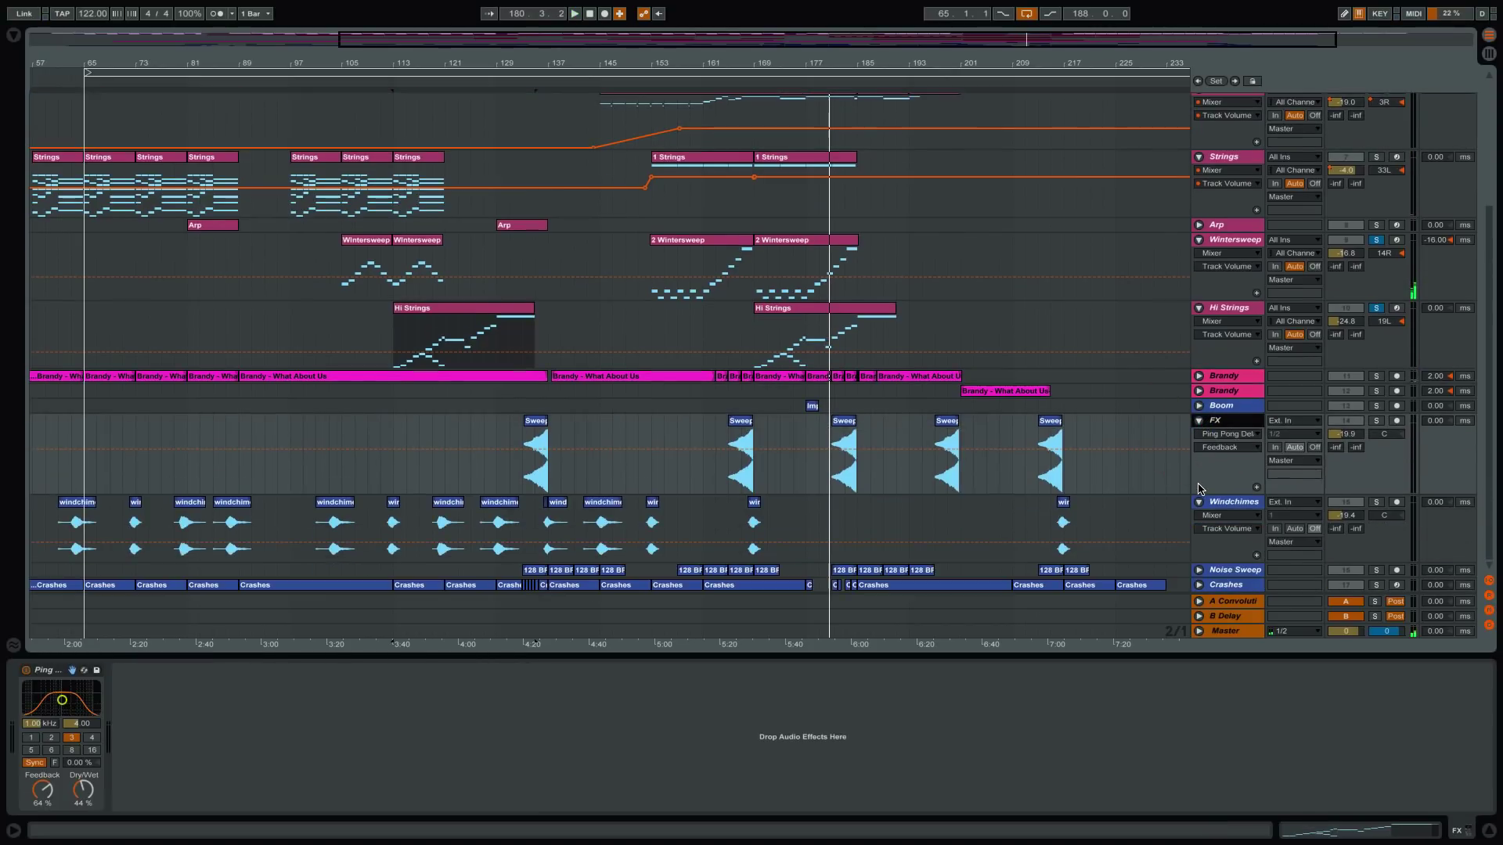
scroll(1201, 489, "down", 2)
left_click(1199, 406)
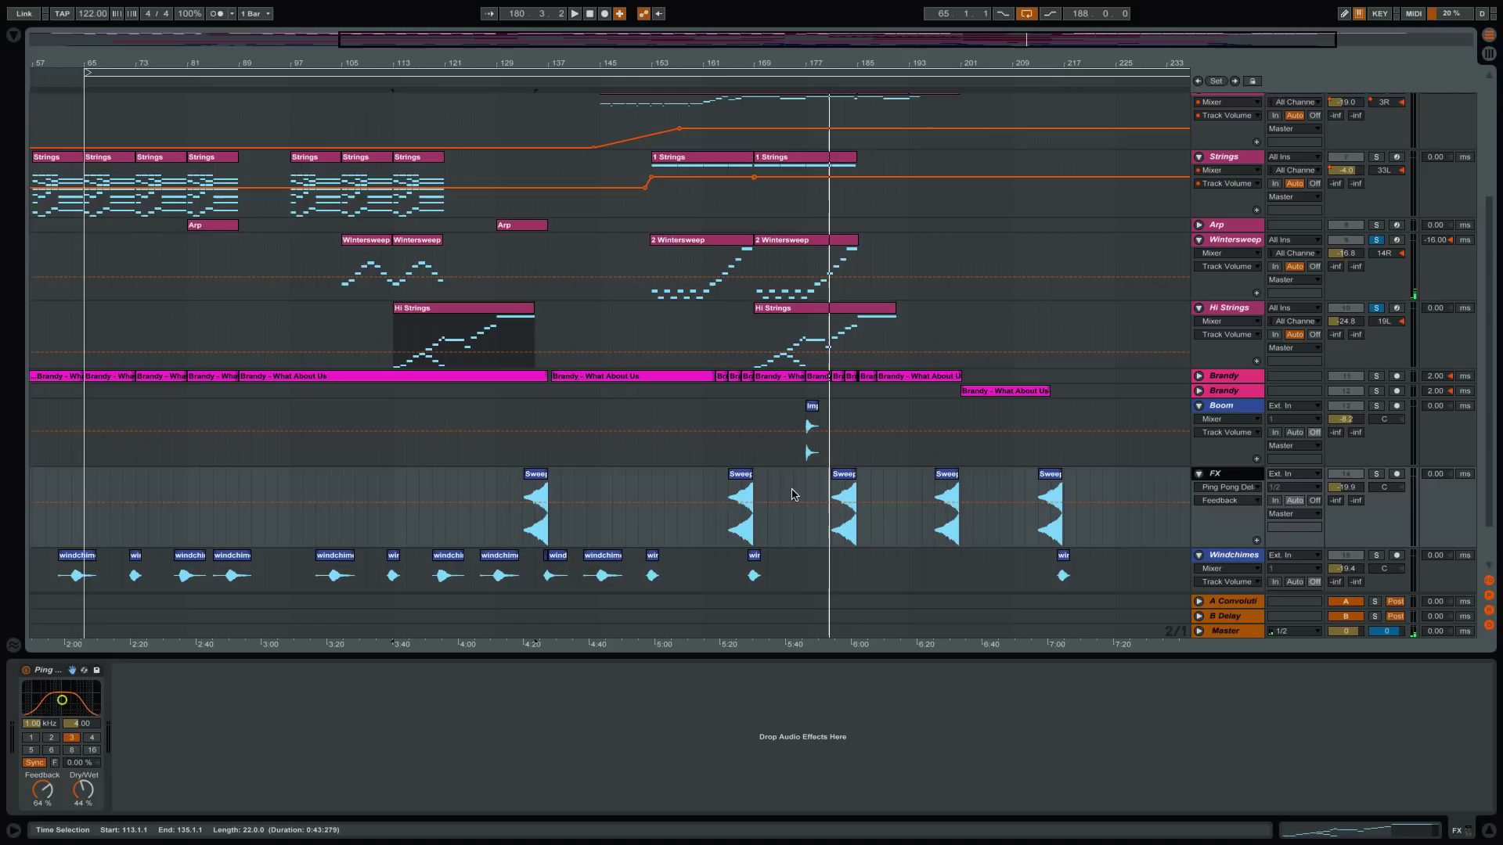
scroll(1190, 481, "down", 2)
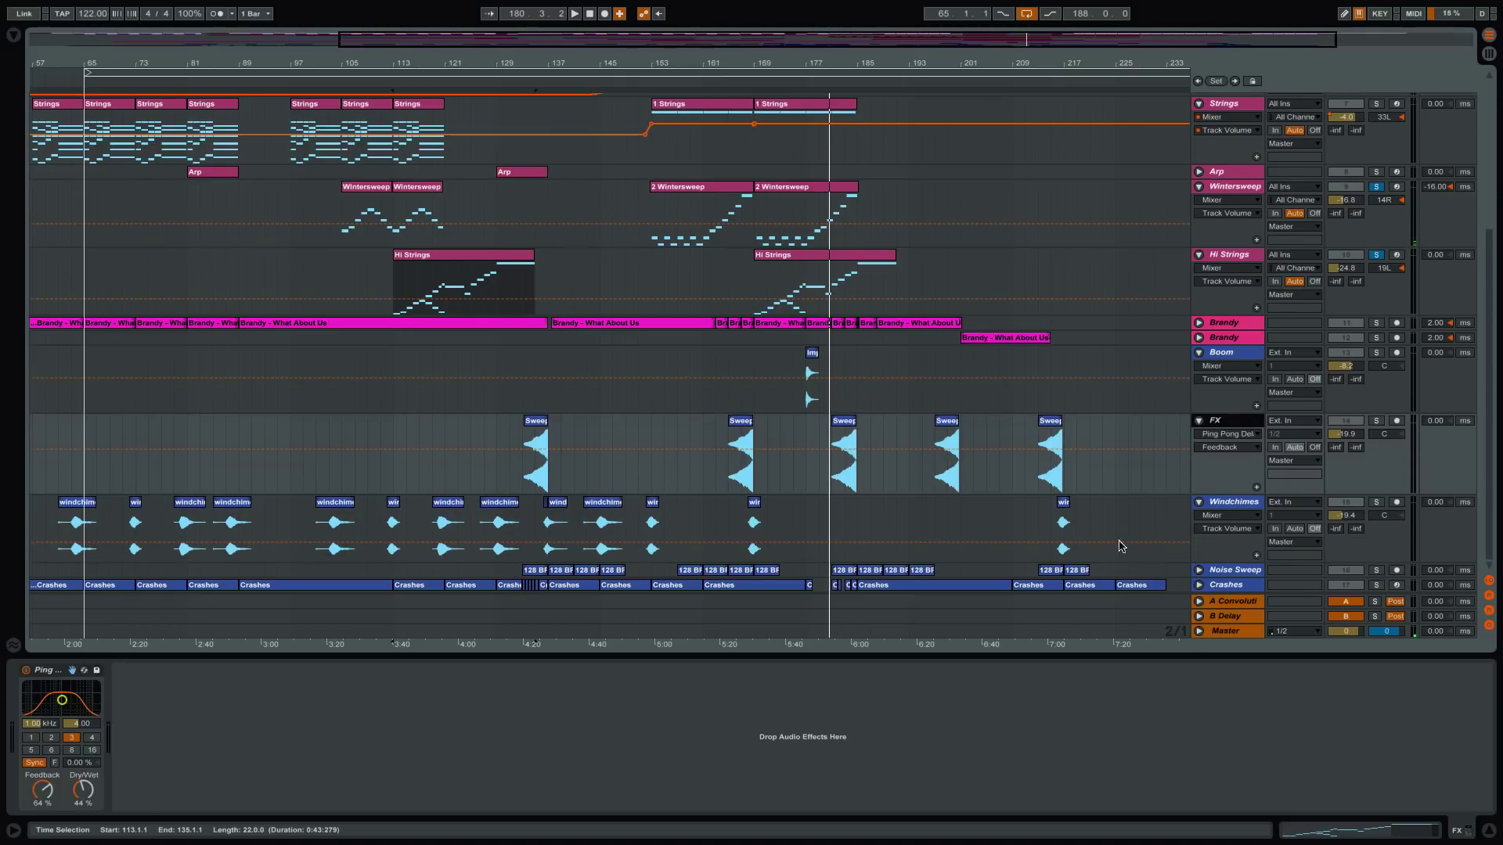
left_click(1198, 569)
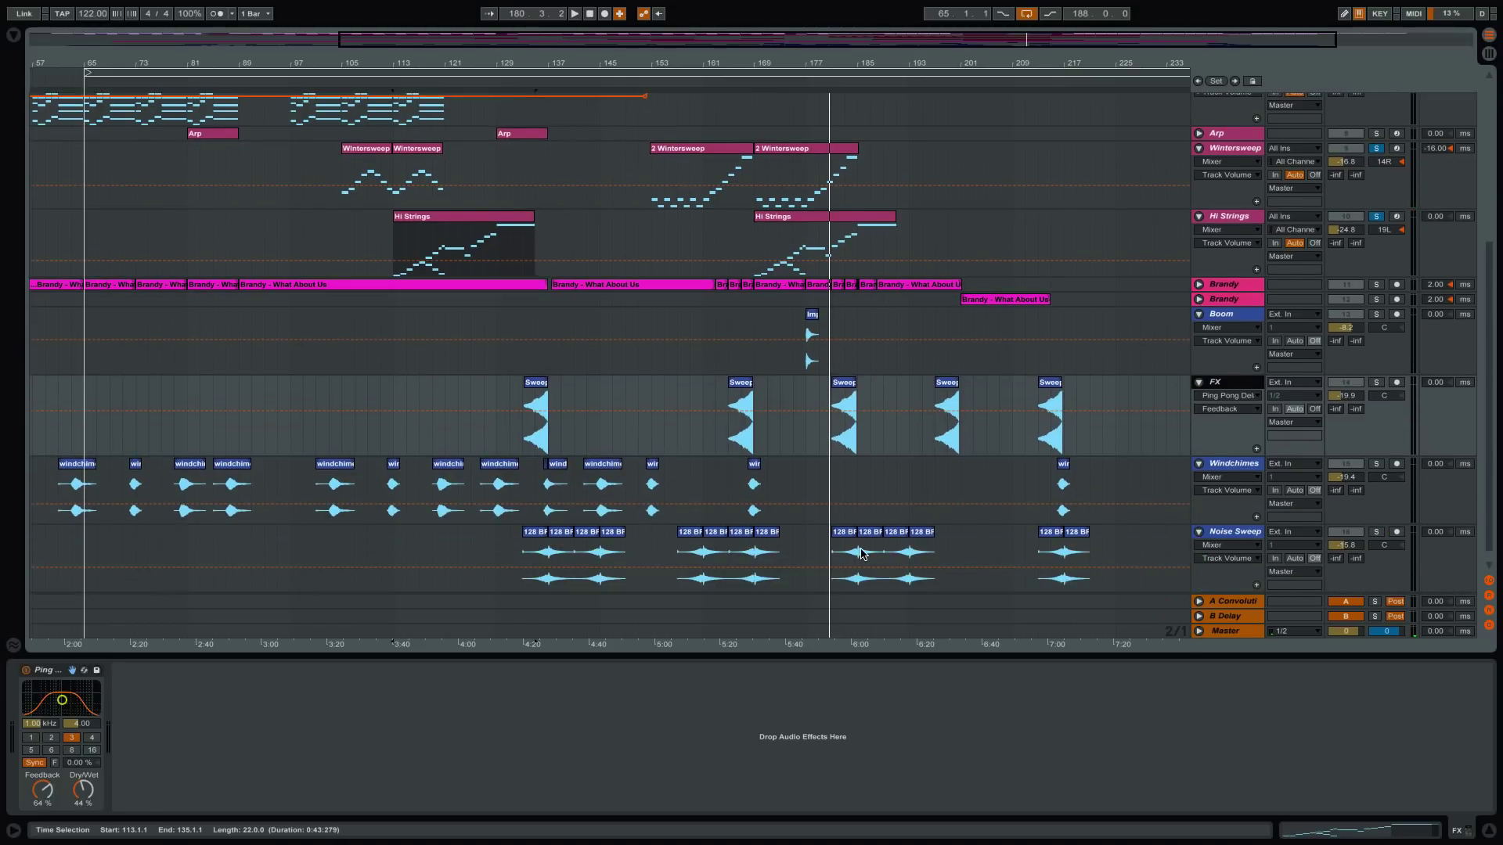
scroll(1062, 519, "up", 6)
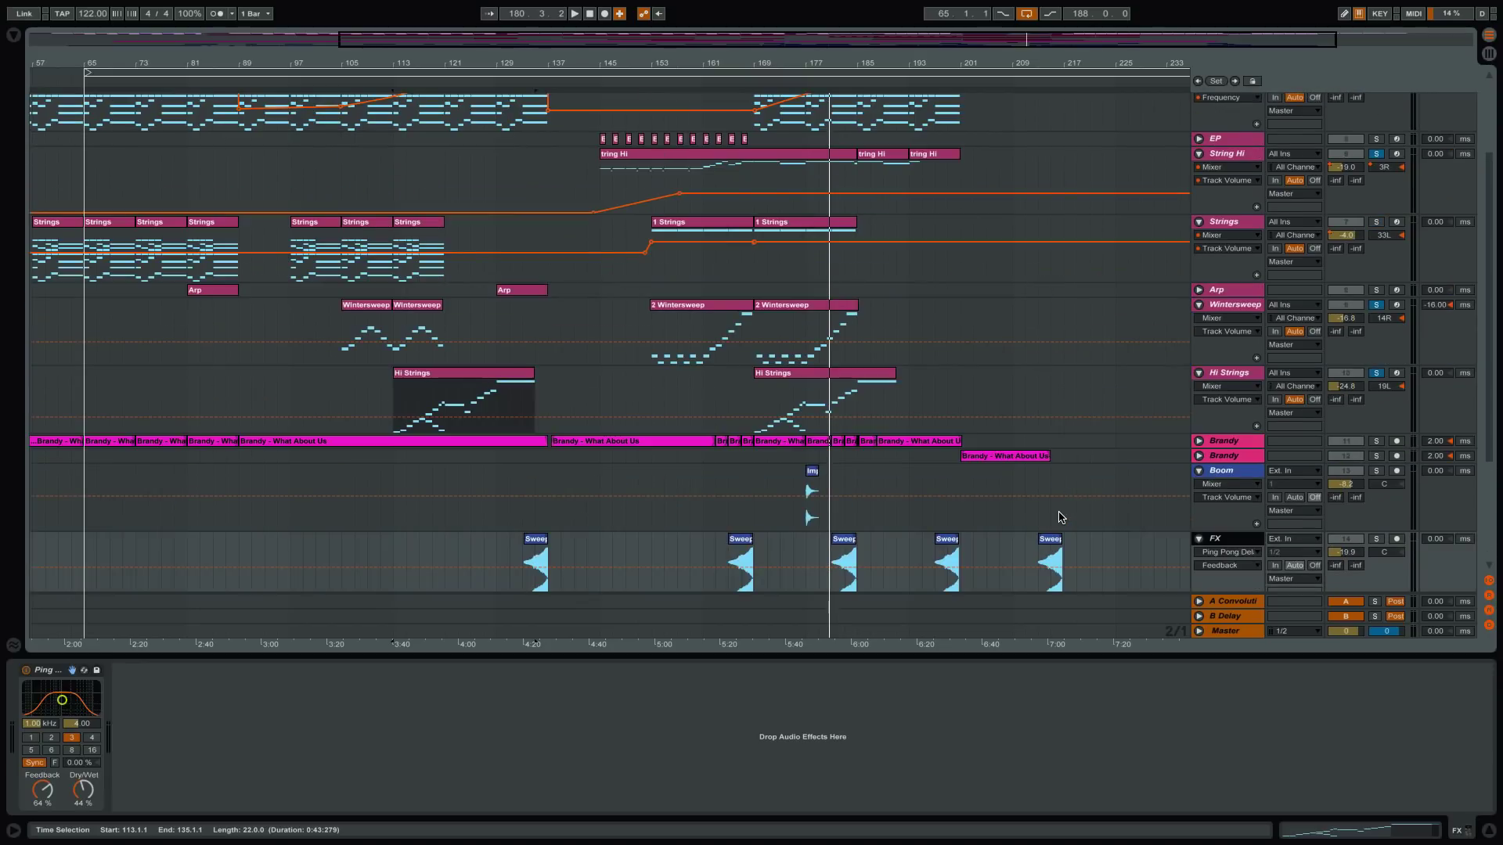
scroll(1062, 518, "up", 5)
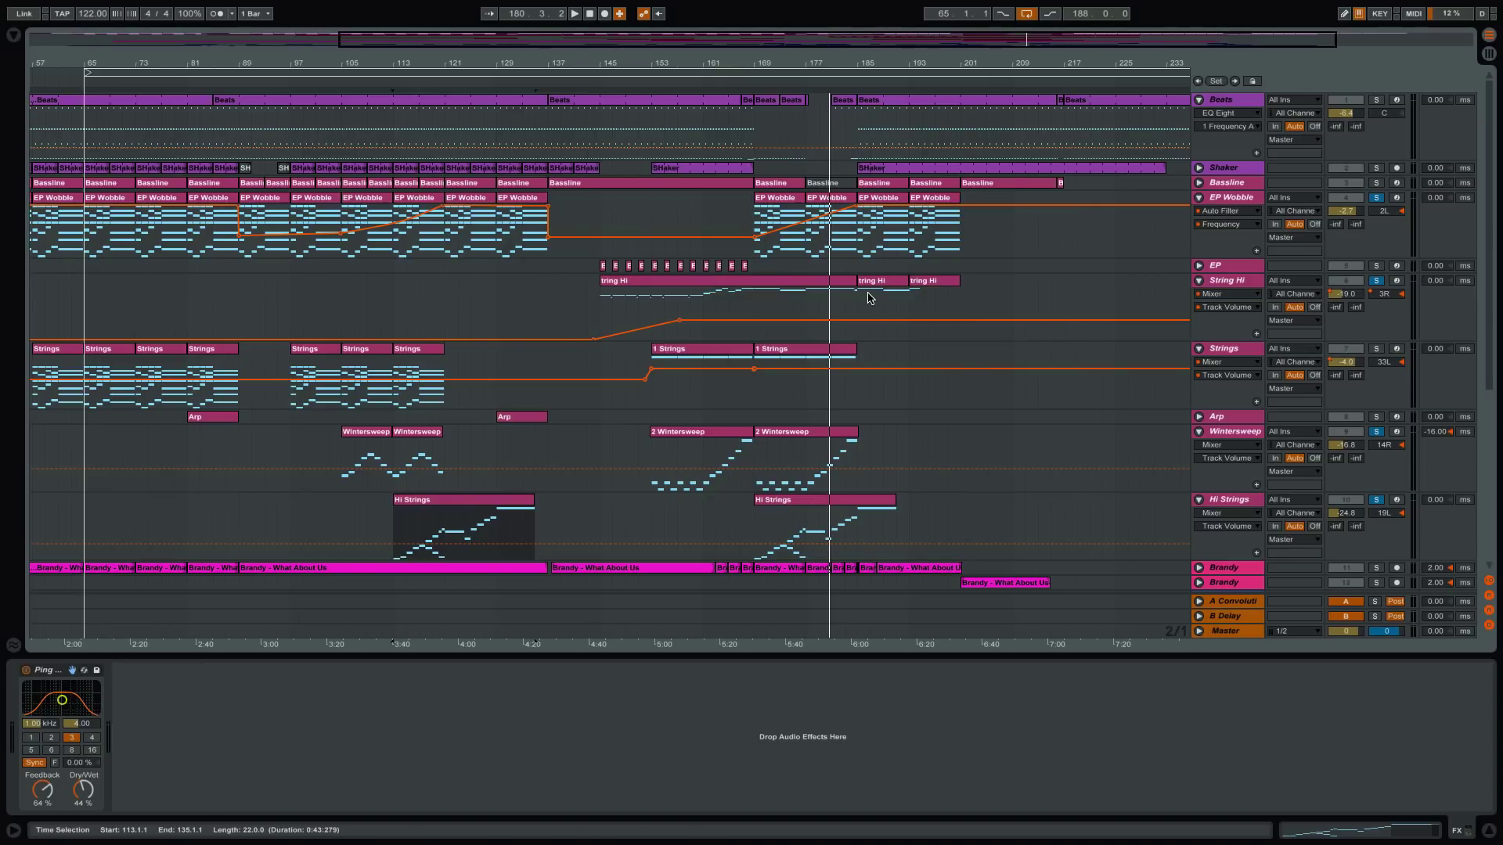
key("minus")
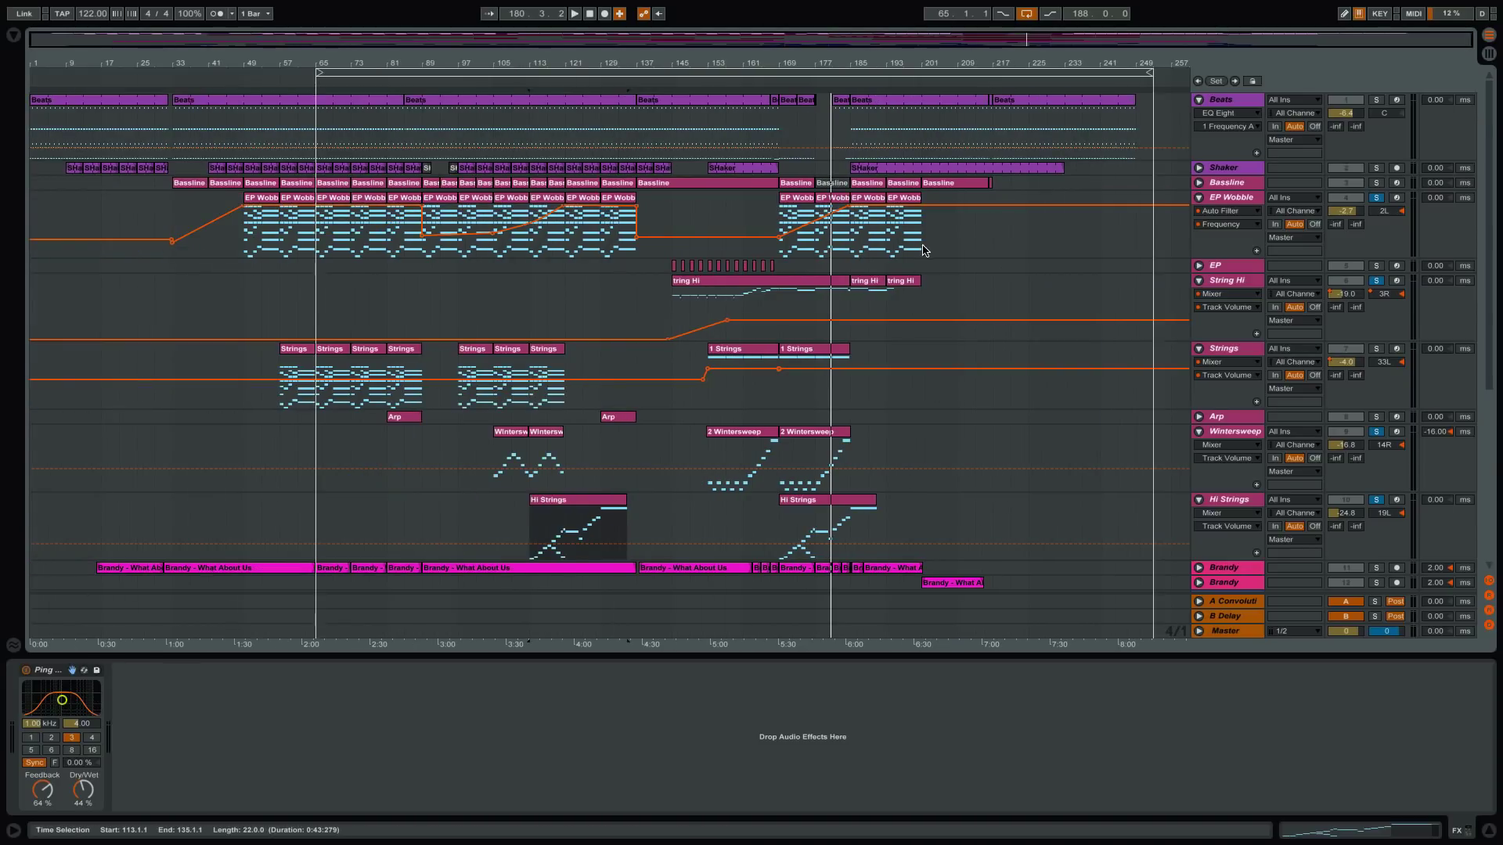
scroll(1017, 470, "down", 3)
- Unfold Brandy and select it to show its EQ Eight, Glue Compressor, Ping Pong Delay and Utility chain
left_click(1198, 489)
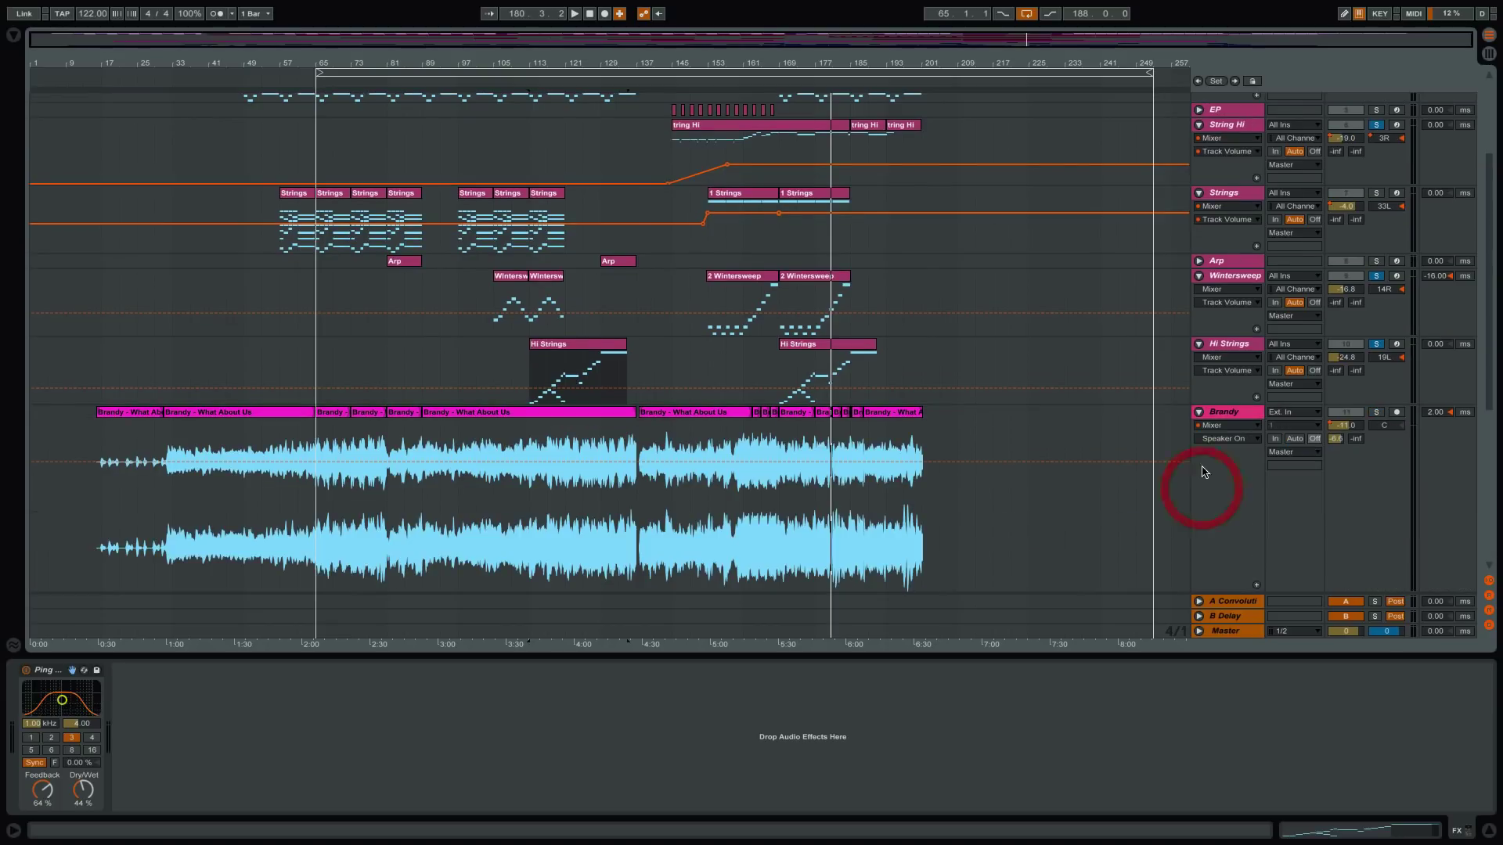
left_click(1213, 420)
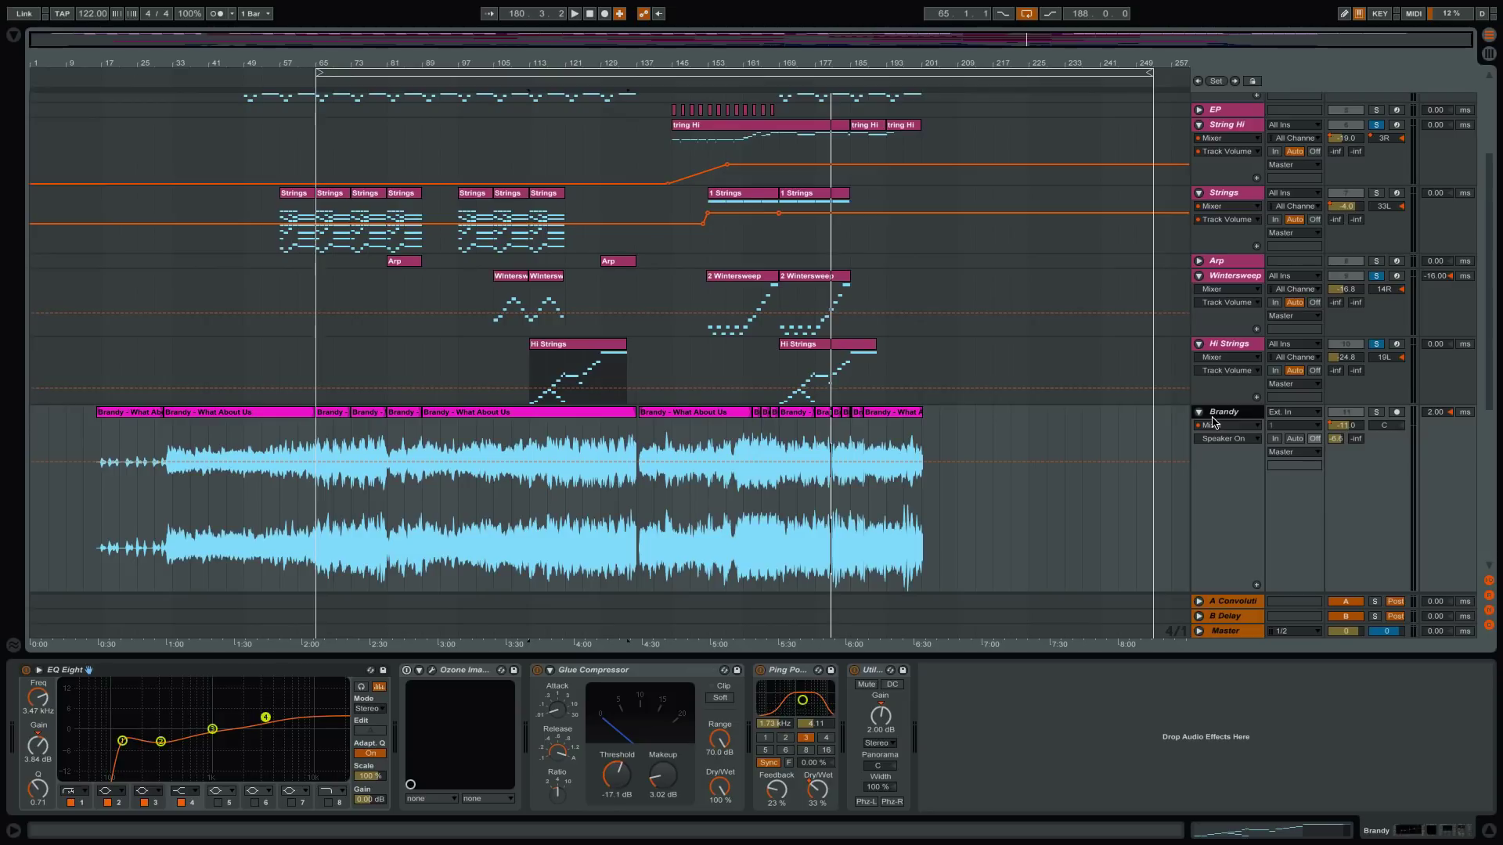
- Play with Brandy soloed, loop from bar 65, and open the Brandy – What About Us clip's warp markers
key("space")
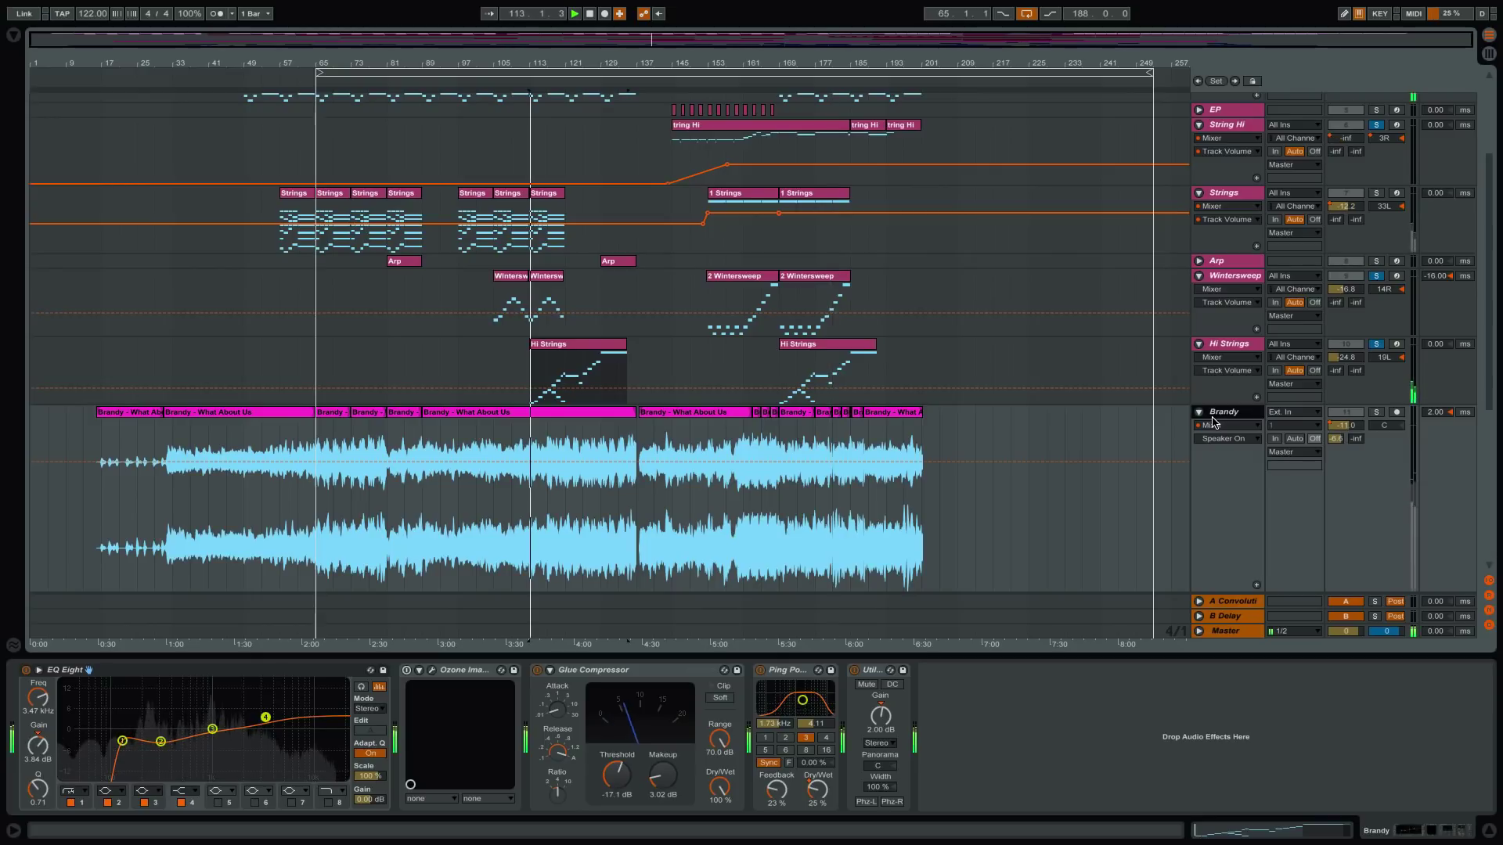
left_click(1376, 411)
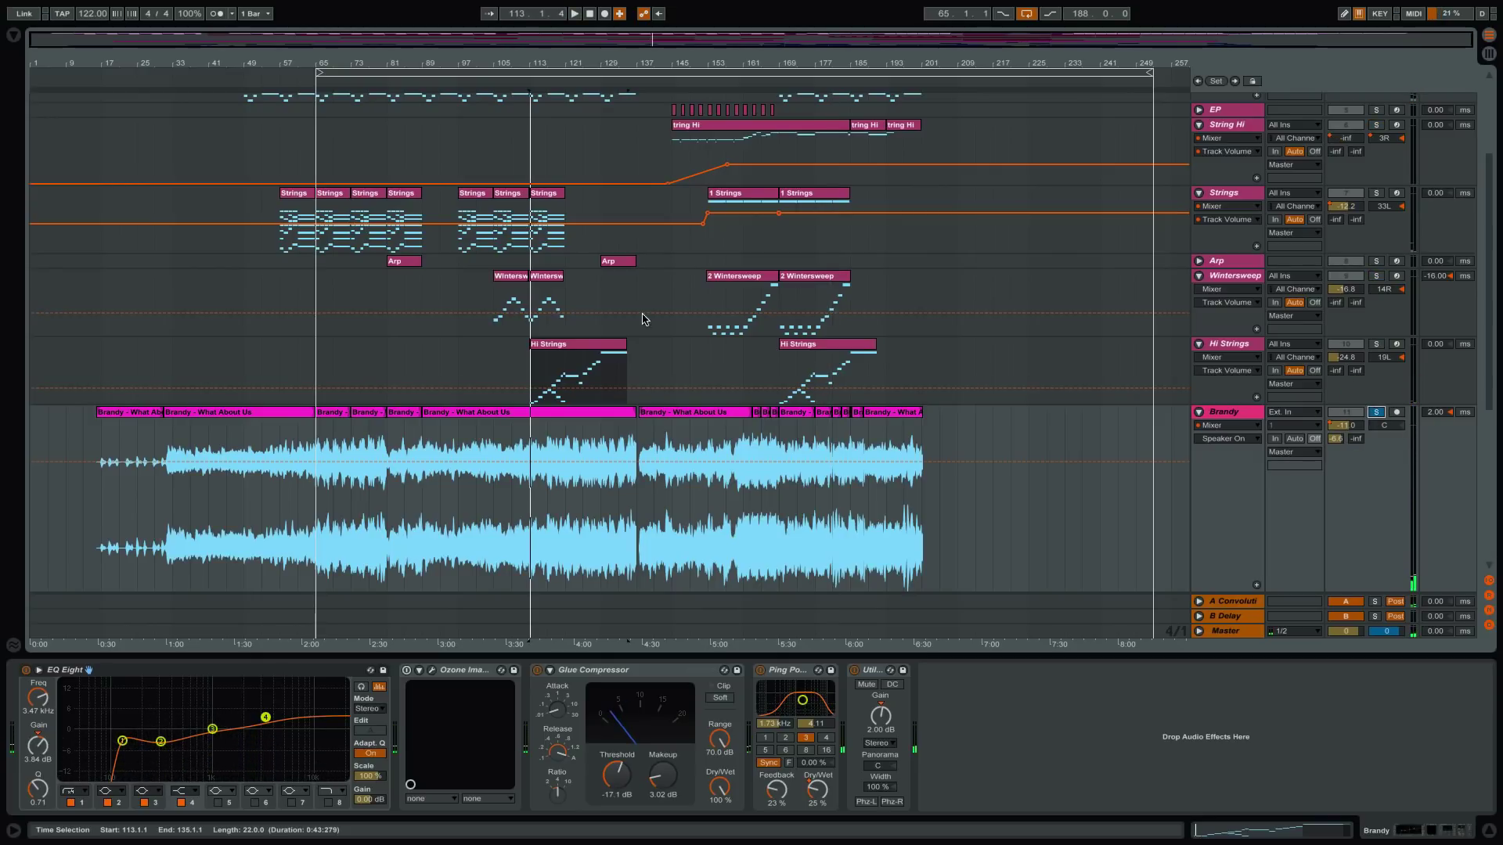
left_click(392, 71)
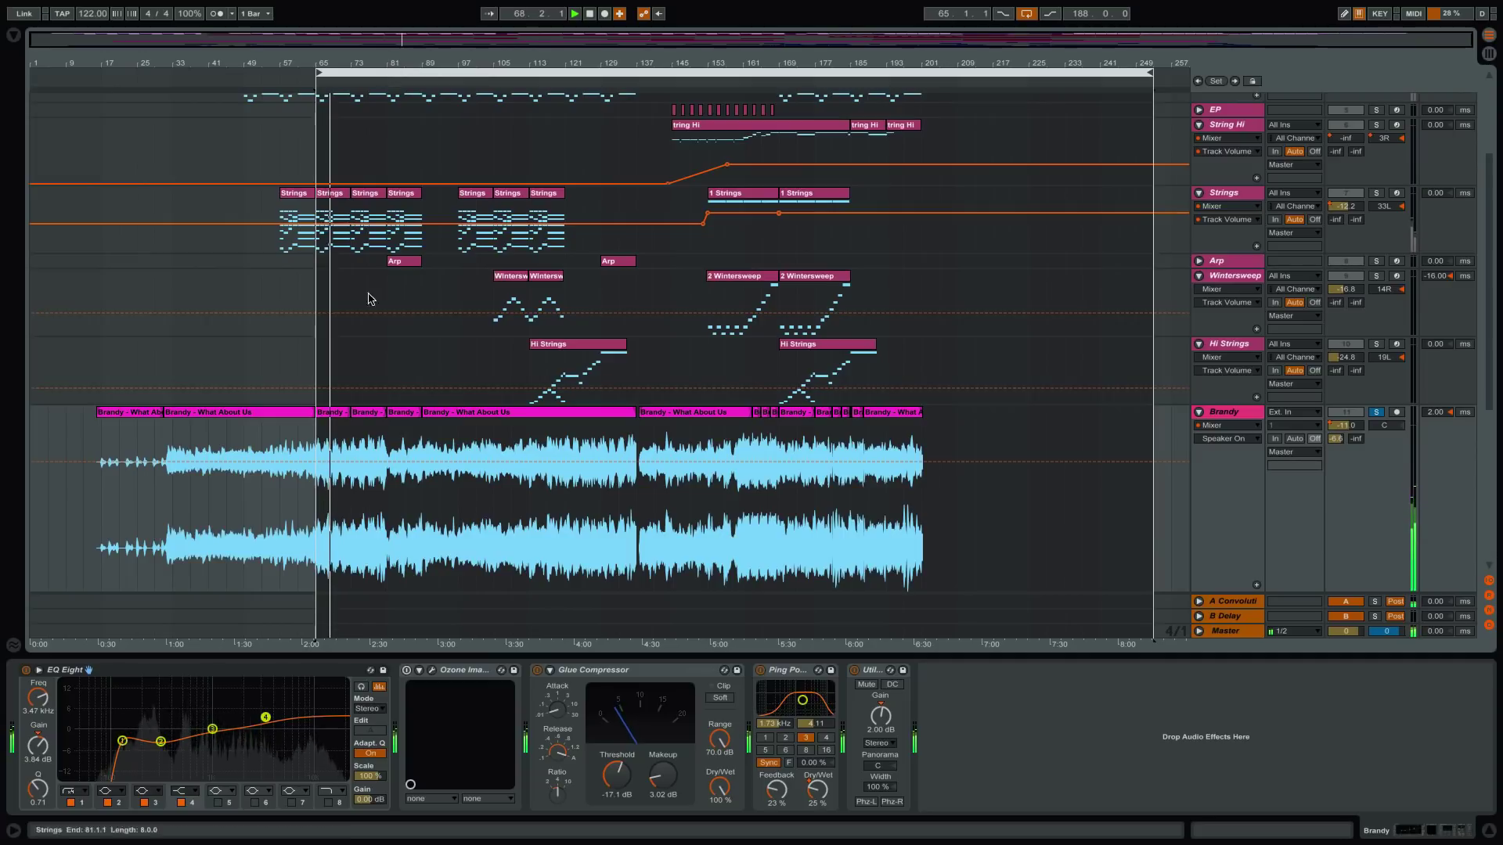
double_click(336, 414)
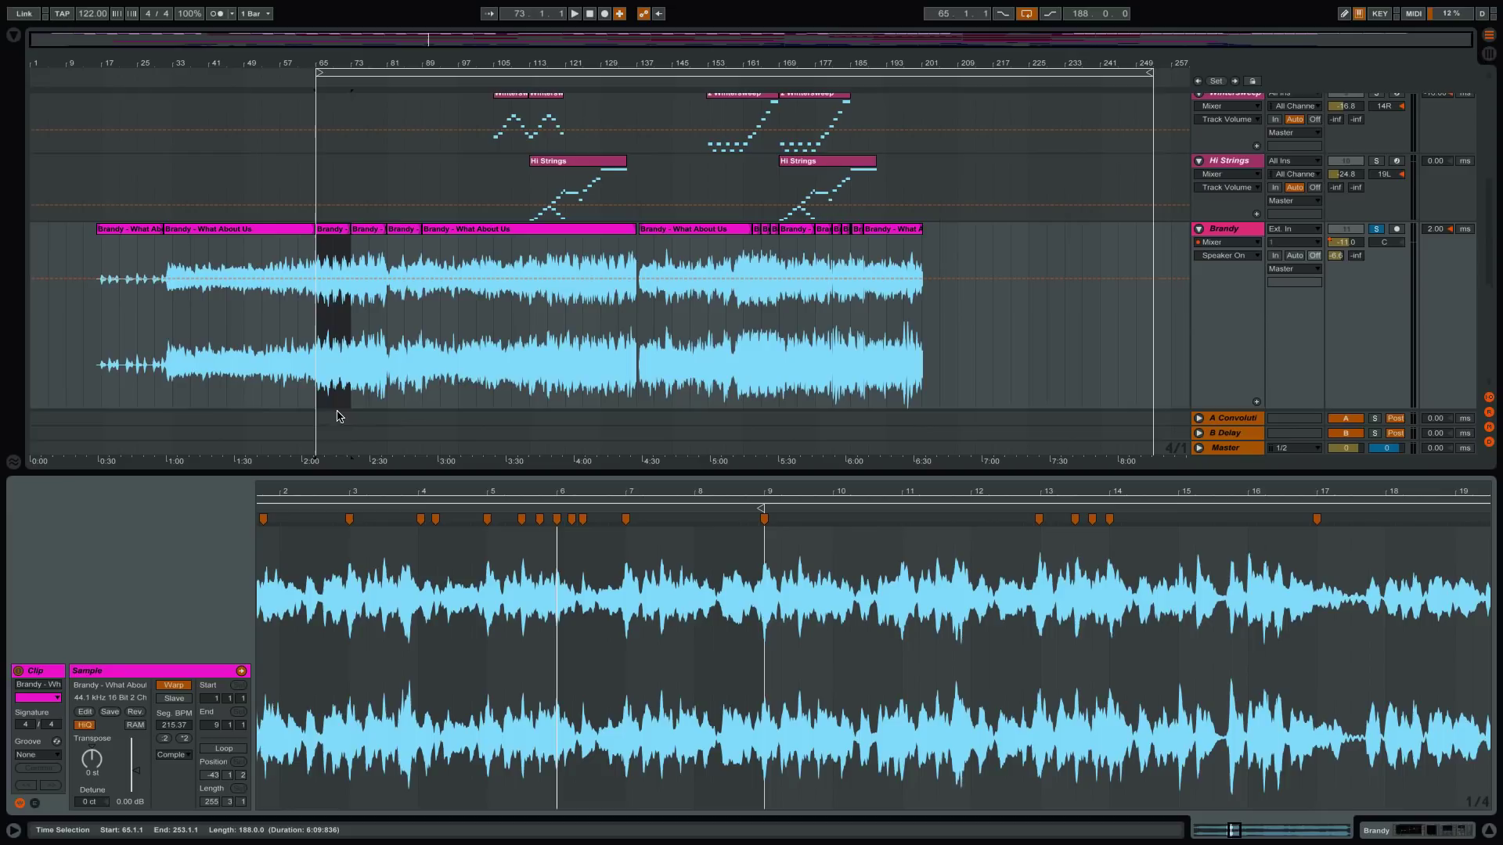
- Unsolo Brandy, play the full mix from bar 65, and view the bars 89–137 clip zoomed out to bars 45–137
left_click(1378, 230)
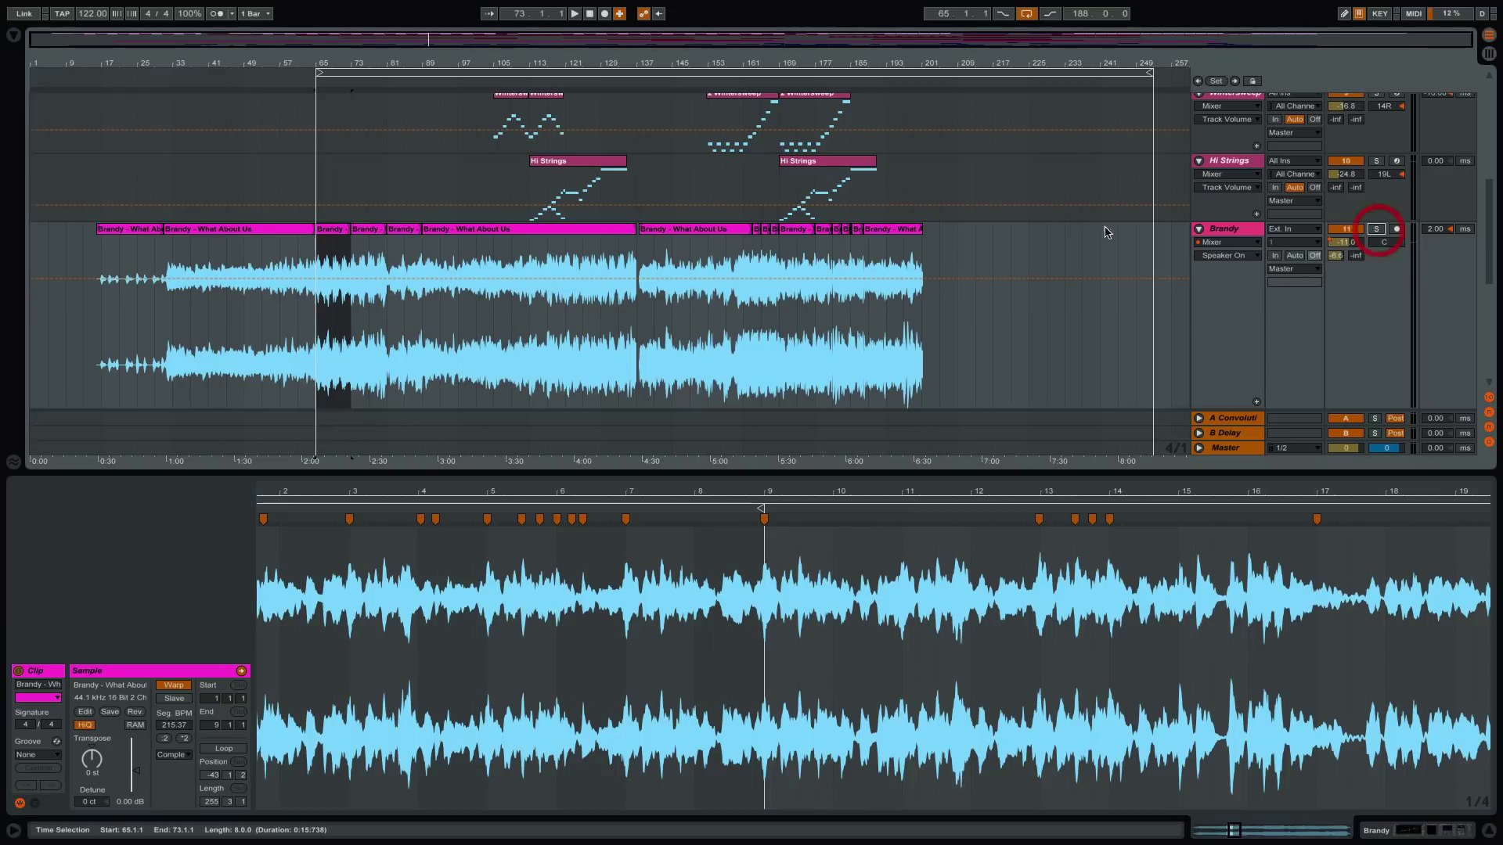
key("space")
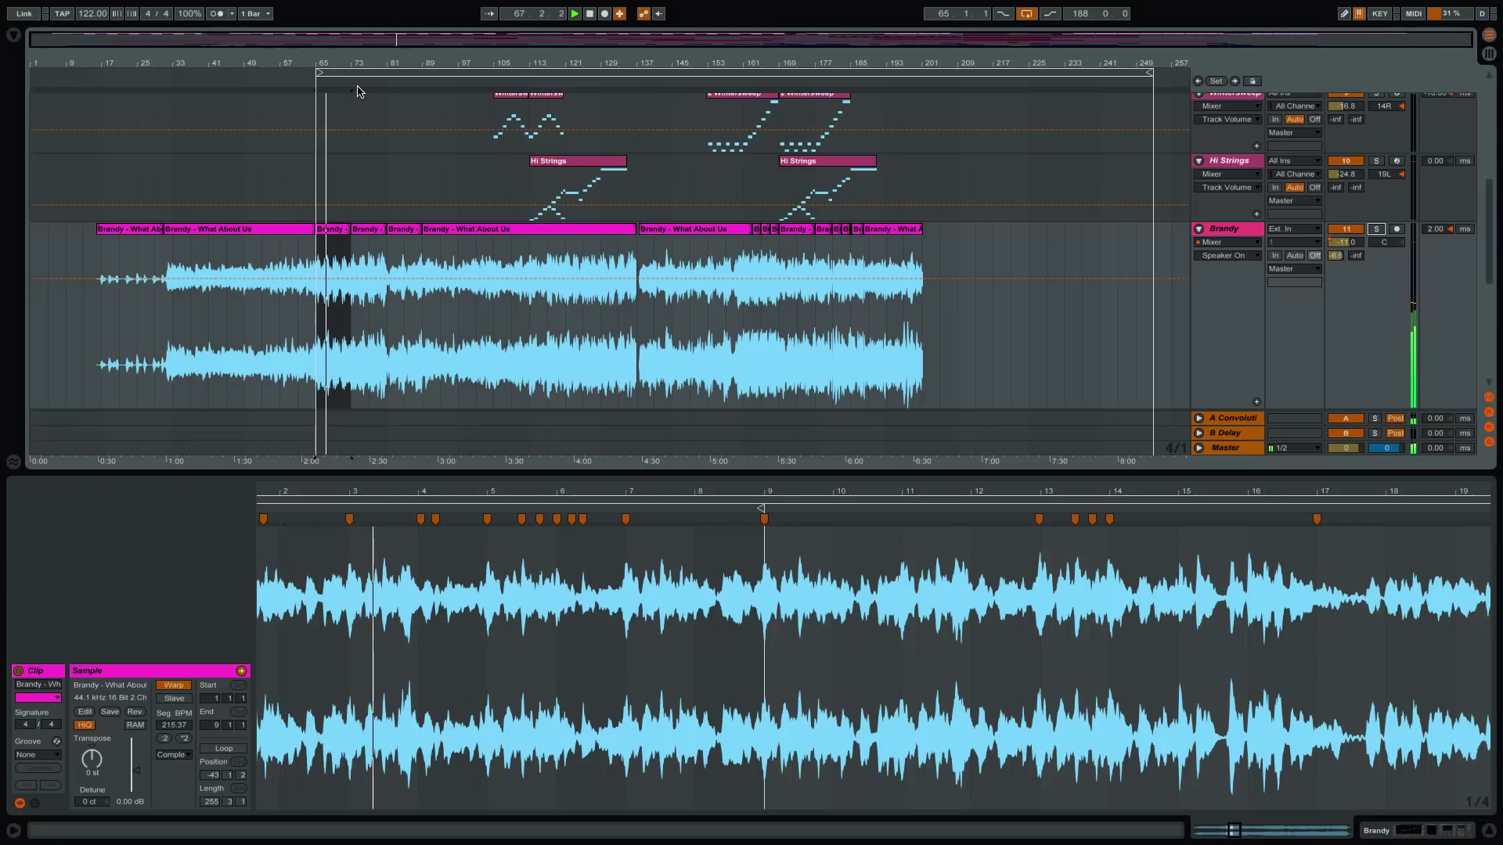
left_click(370, 229)
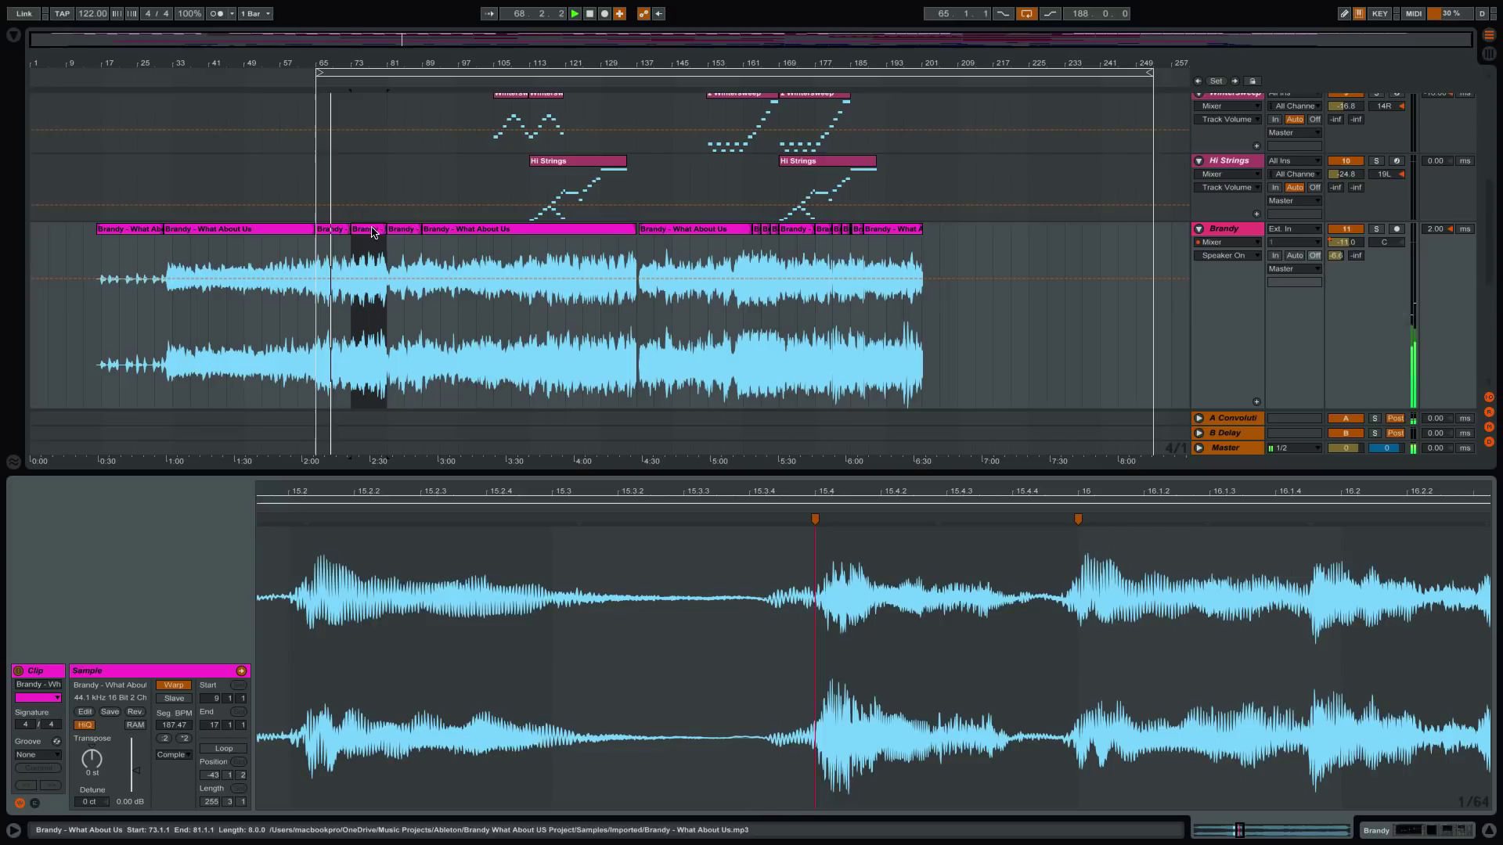
left_click(402, 231)
left_click(473, 234)
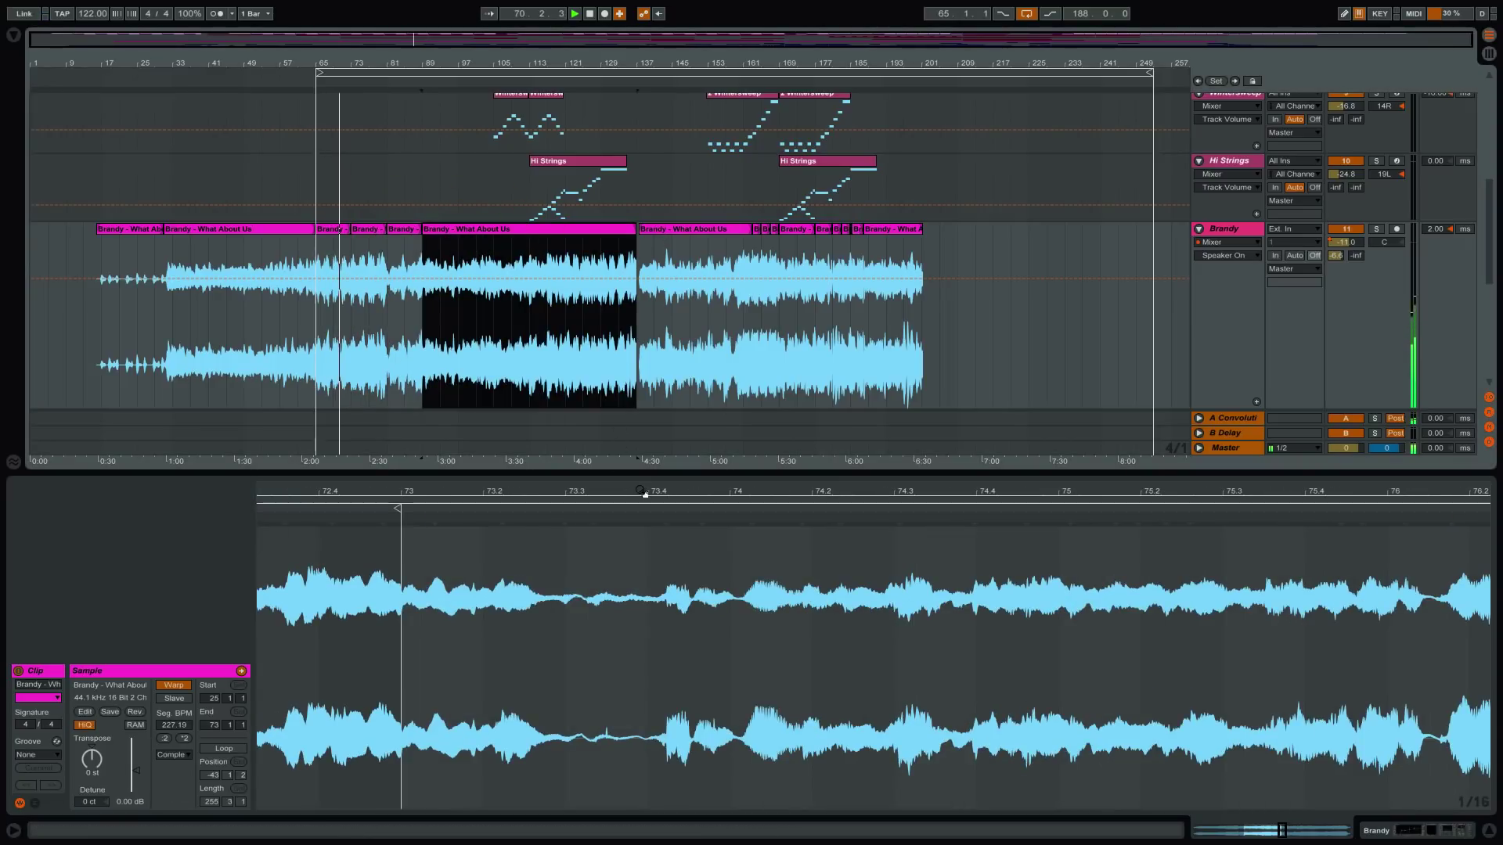
left_click_drag(618, 491, 618, 454)
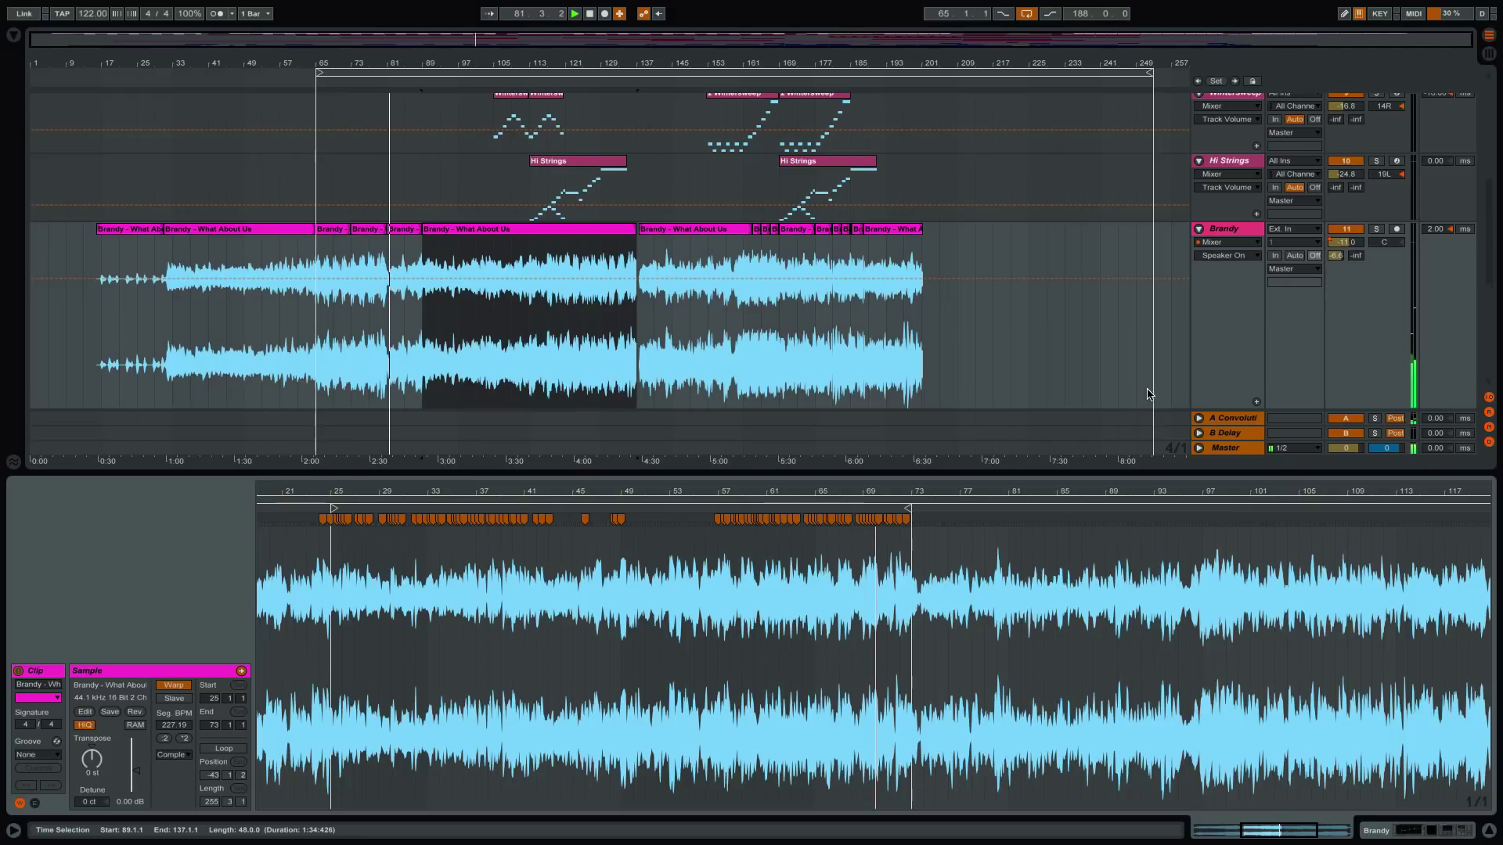
- Restart arrangement playback from around bar 135
left_click(523, 237)
left_click(492, 71)
key("space")
scroll(957, 218, "up", 5)
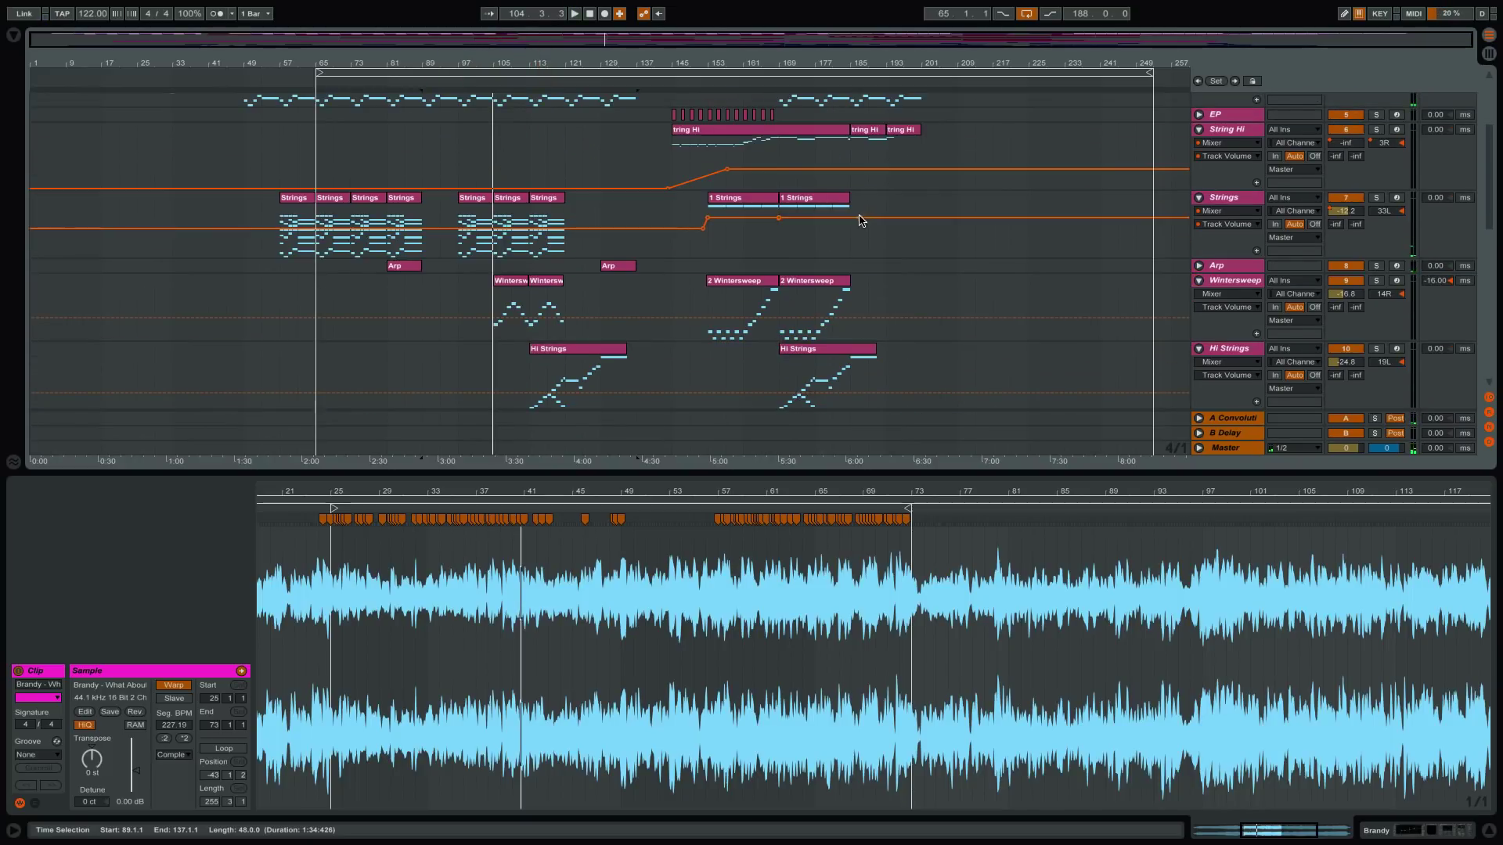
scroll(859, 219, "up", 4)
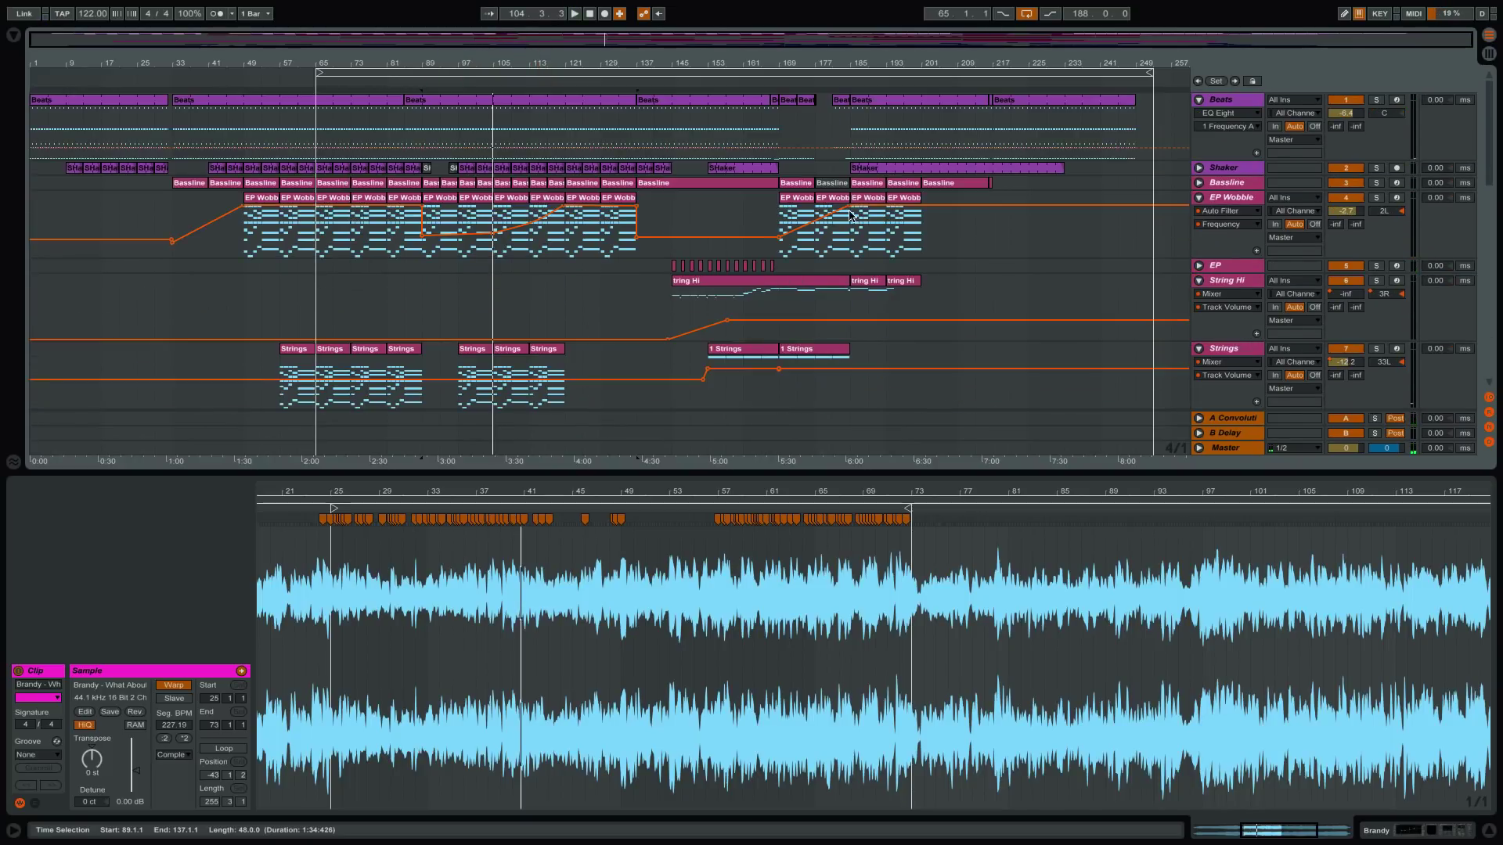
left_click(631, 78)
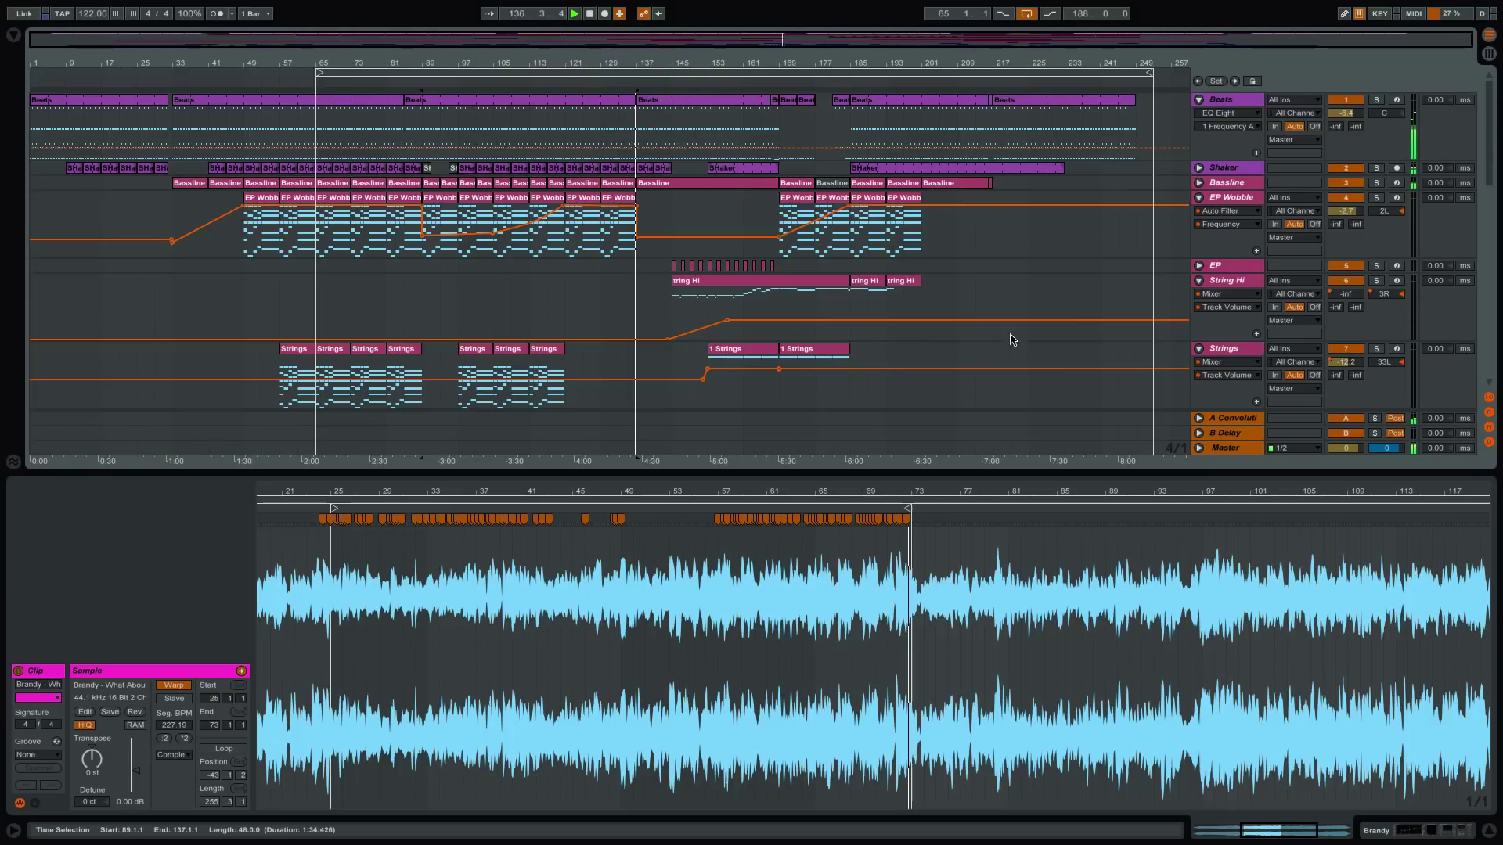
- Bring up Brandy's automation device chooser to find Ping Pong Delay
scroll(1033, 317, "down", 8)
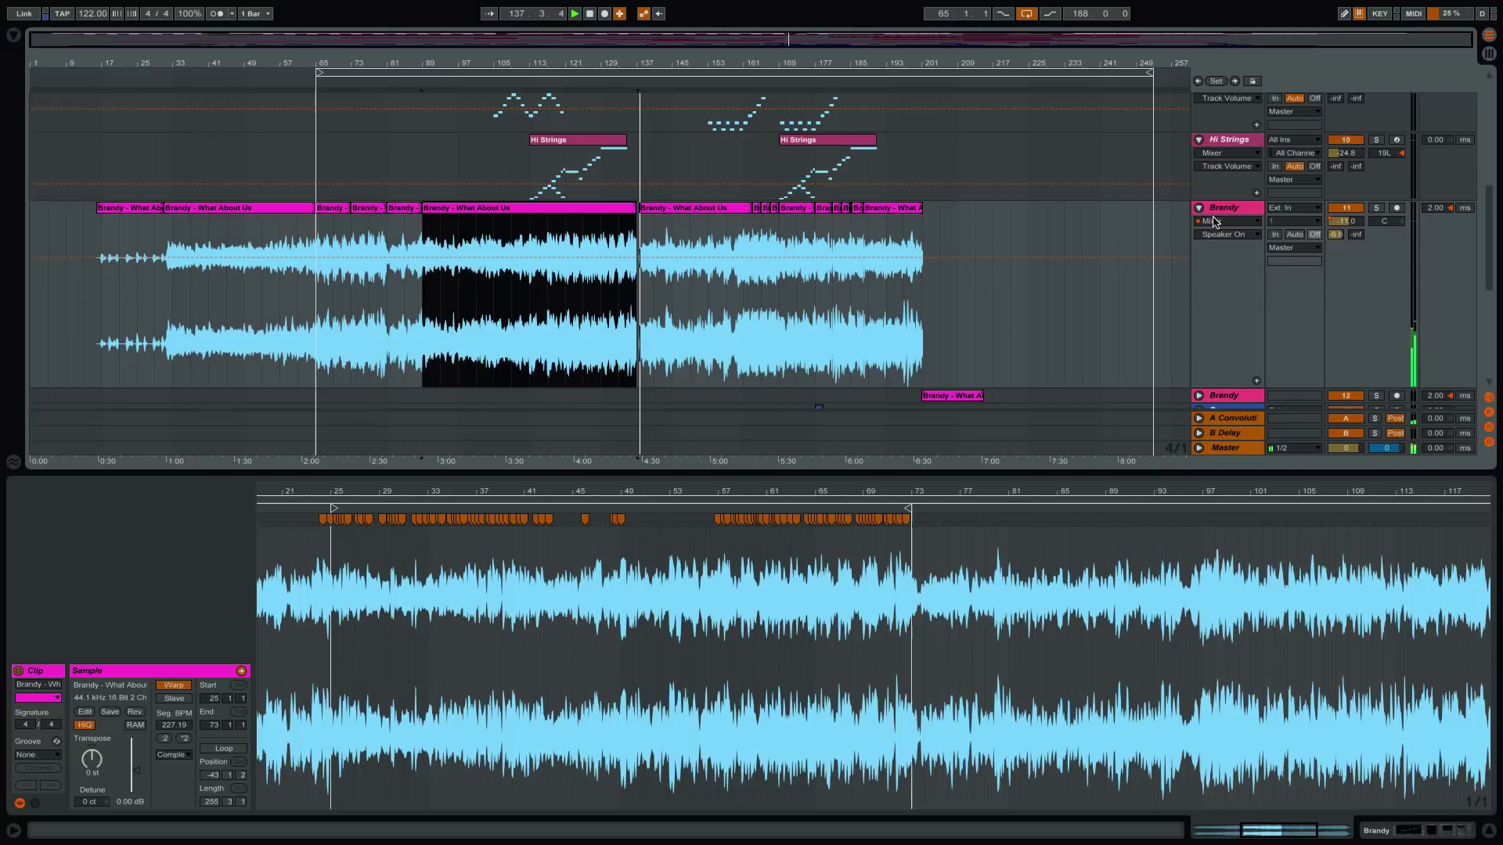
left_click(1224, 235)
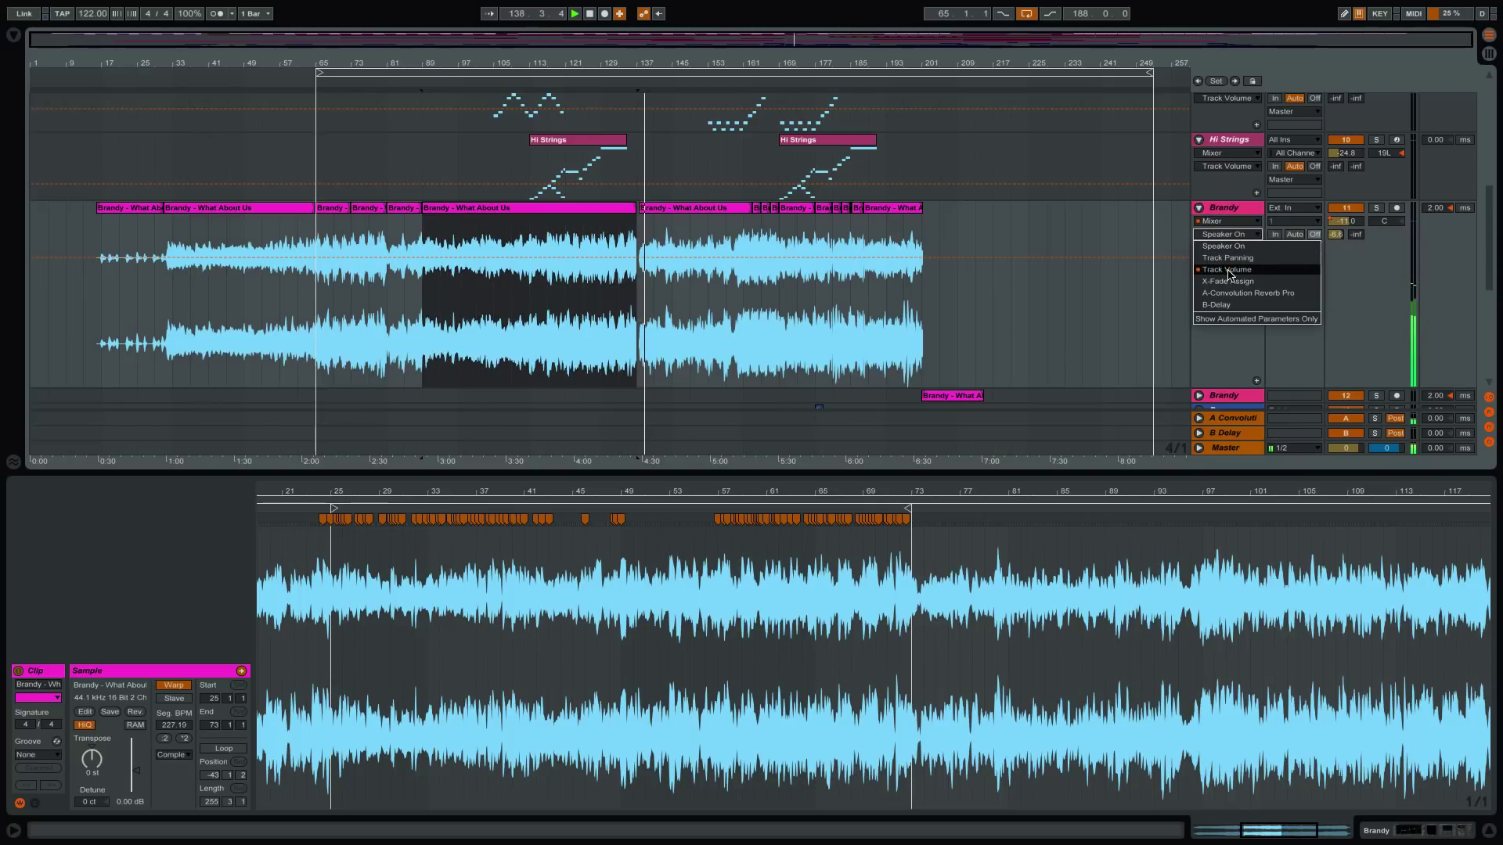
left_click(1225, 224)
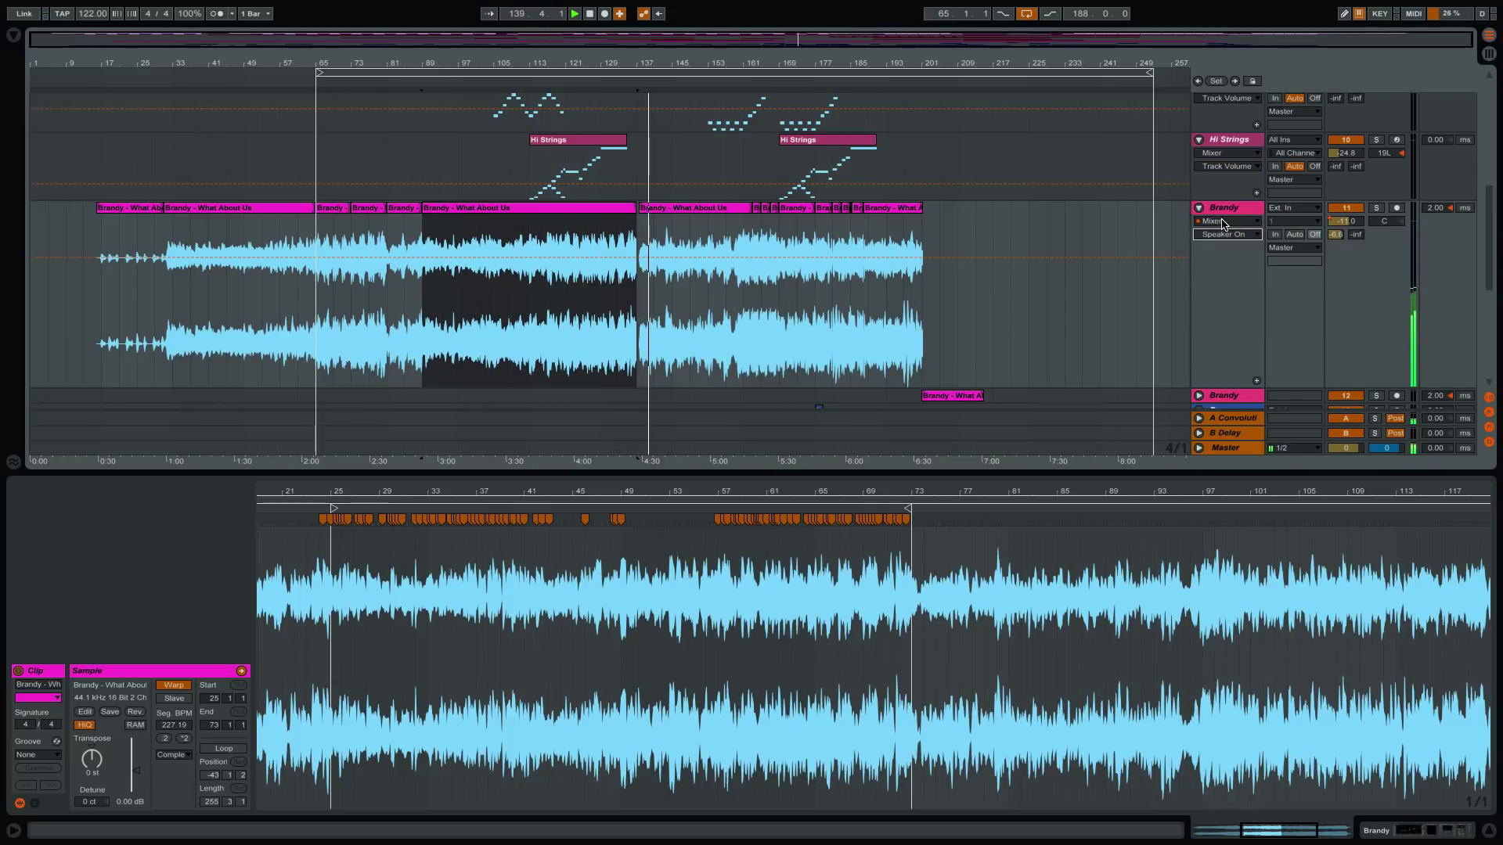
left_click(1225, 222)
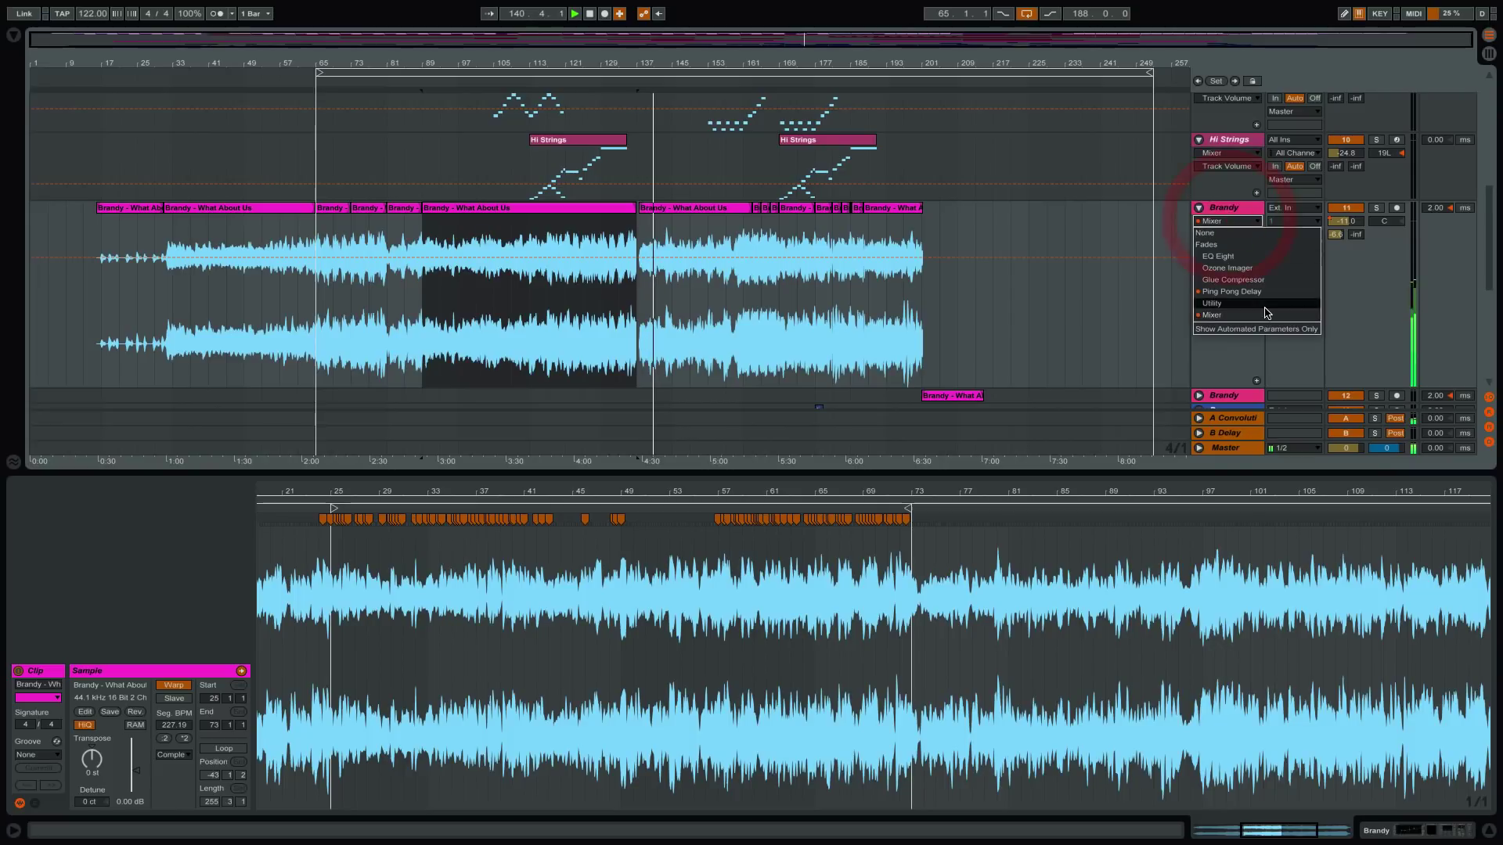
- Show Brandy's Ping Pong Delay Dry/Wet envelope, zoom out to bars 49–233, and play from bar 159
left_click(1261, 292)
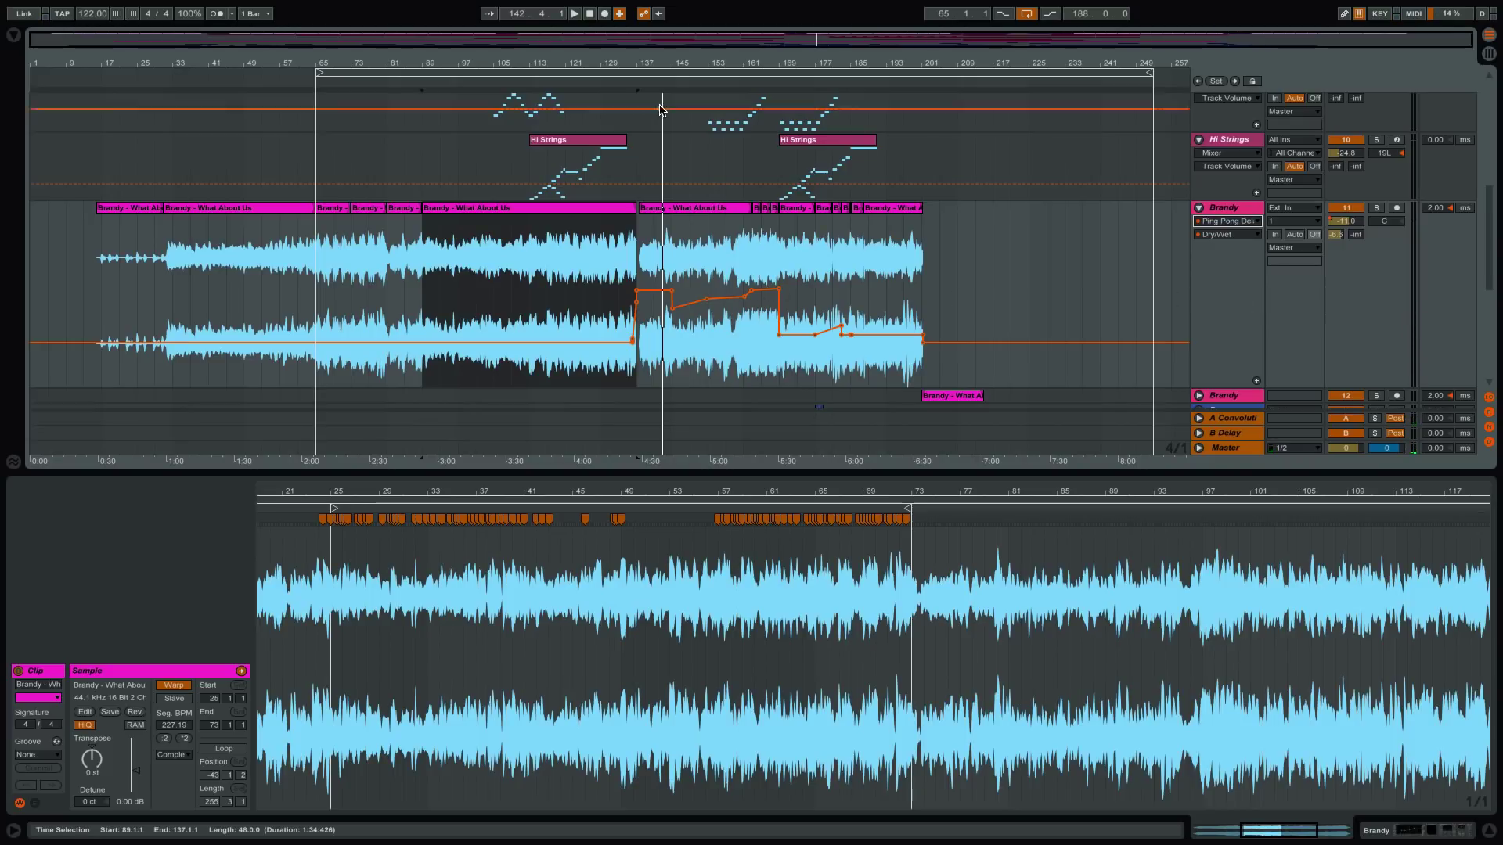
key("plus")
key("plus")
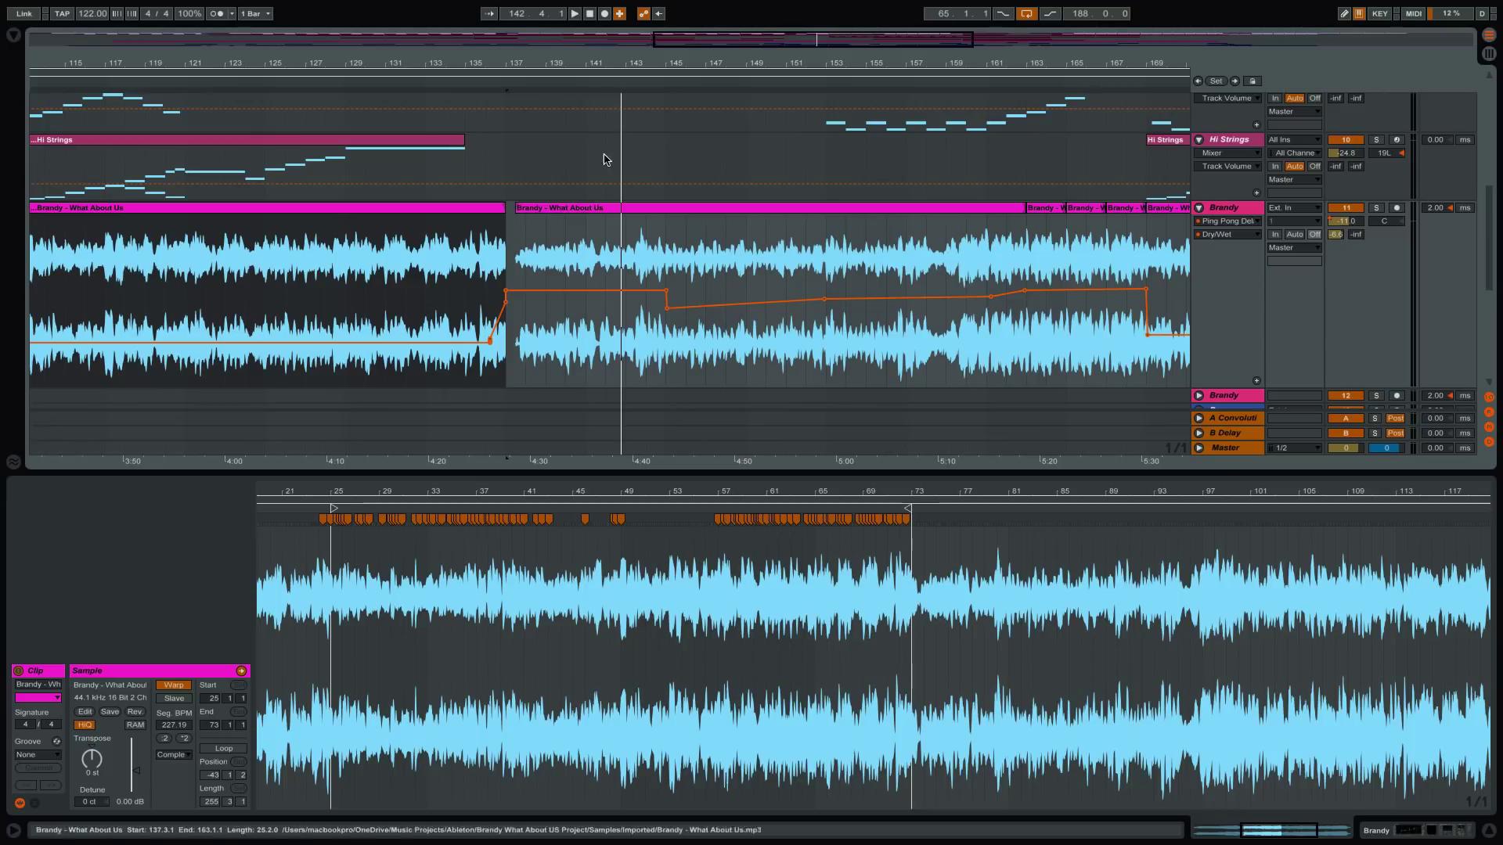
left_click_drag(630, 57, 610, 61)
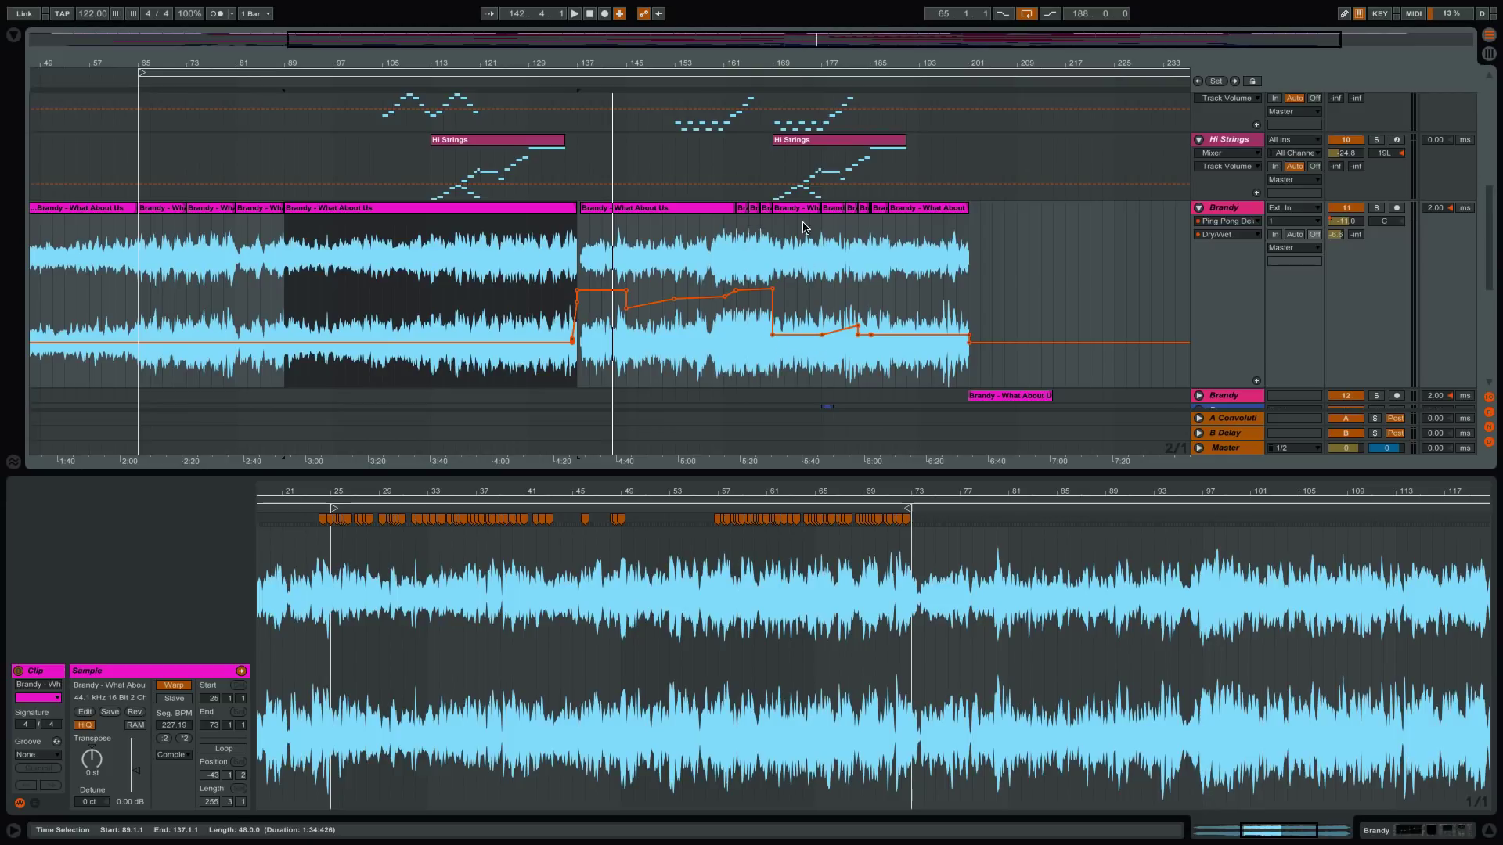
left_click(712, 84)
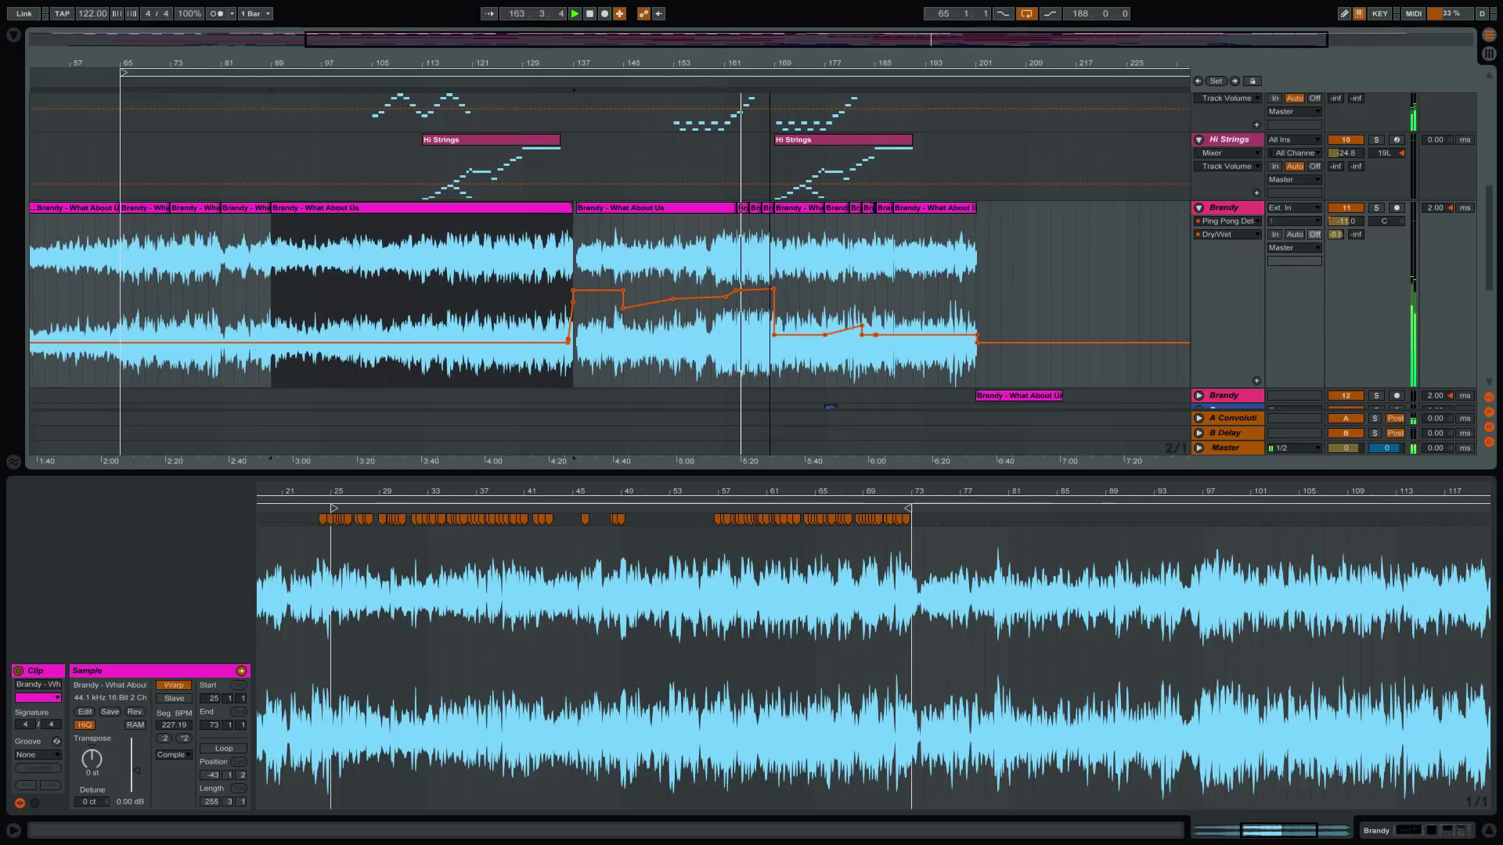
scroll(725, 369, "up", 8)
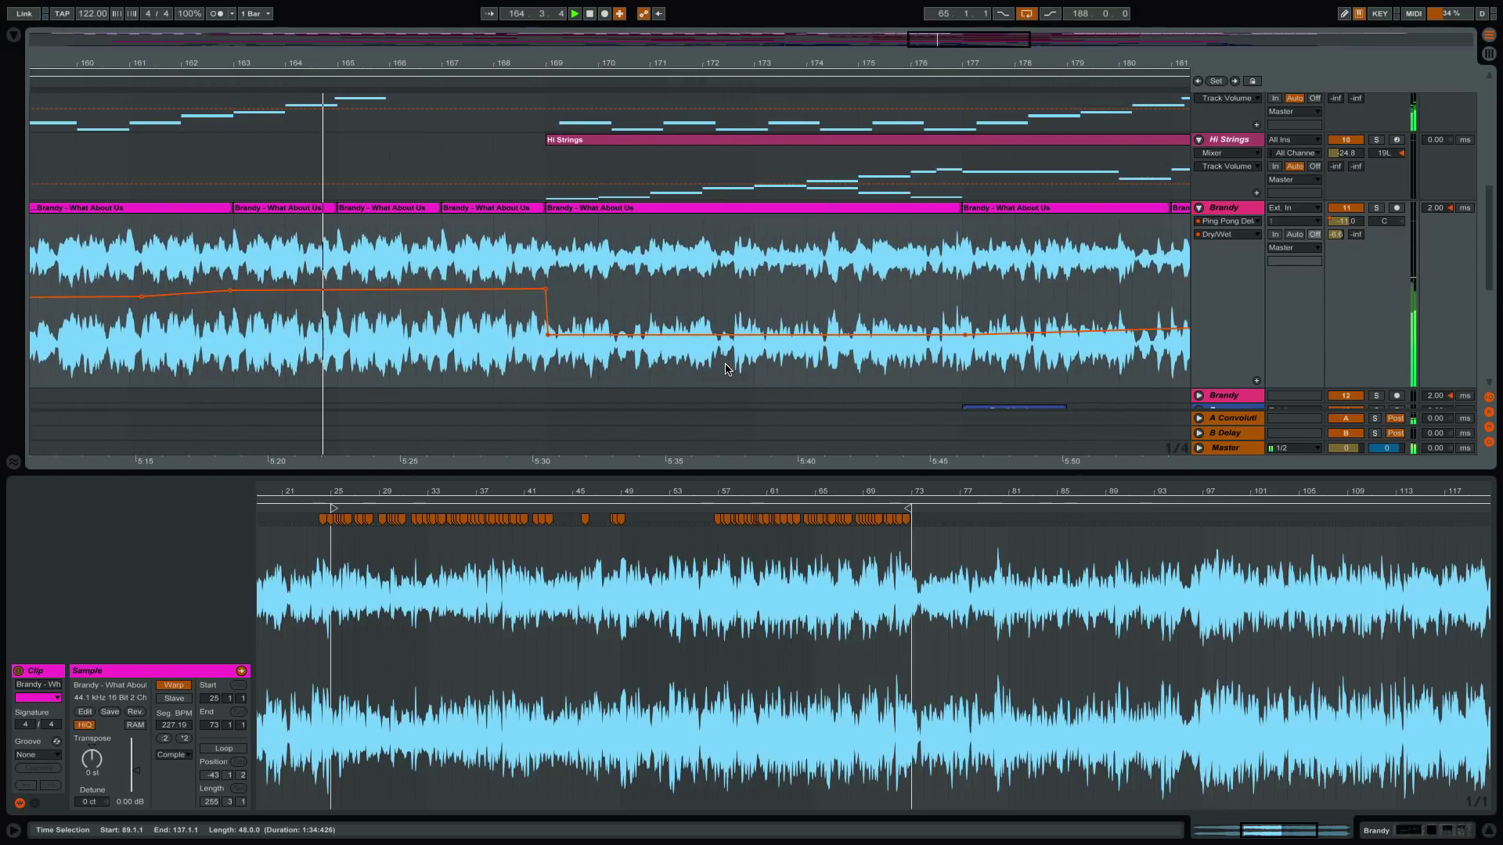
scroll(797, 282, "up", 1)
scroll(796, 282, "up", 3)
scroll(796, 283, "down", 5)
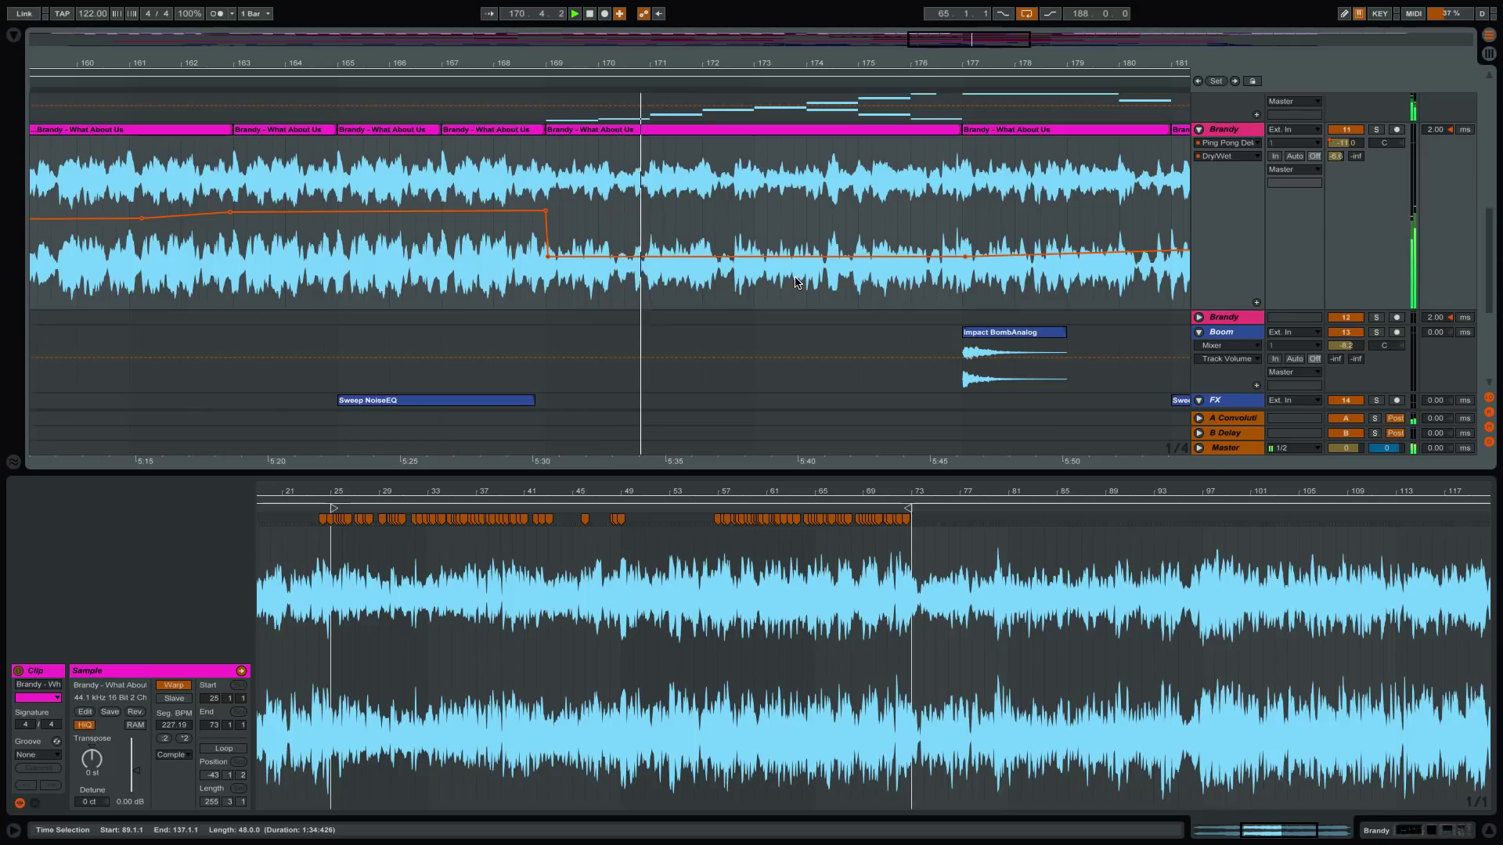
left_click_drag(692, 67, 692, 23)
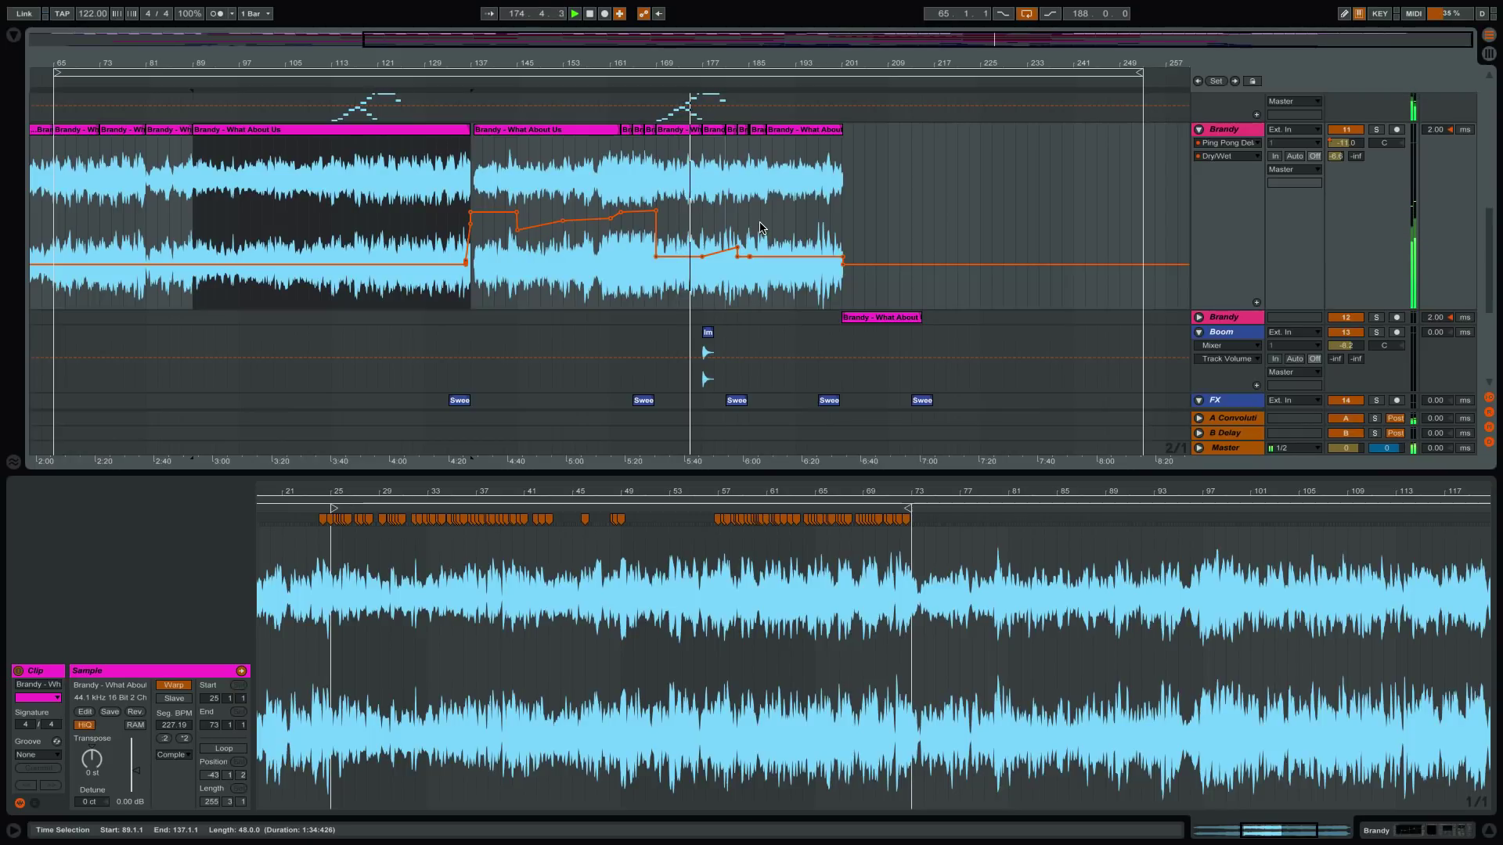
scroll(919, 297, "up", 10)
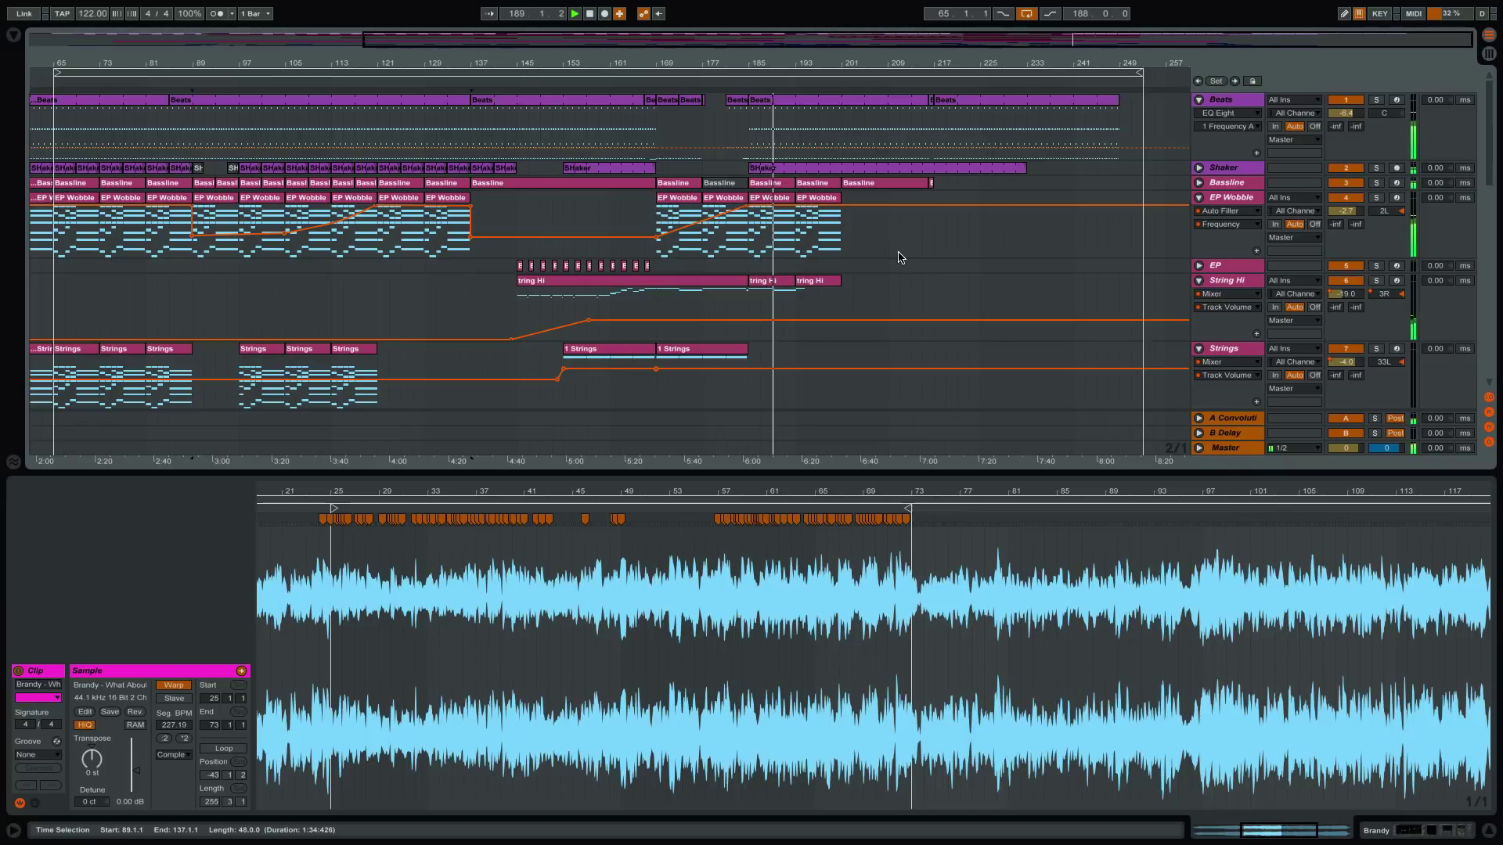
left_click_drag(875, 75, 993, 231)
scroll(994, 268, "down", 5)
scroll(988, 265, "down", 3)
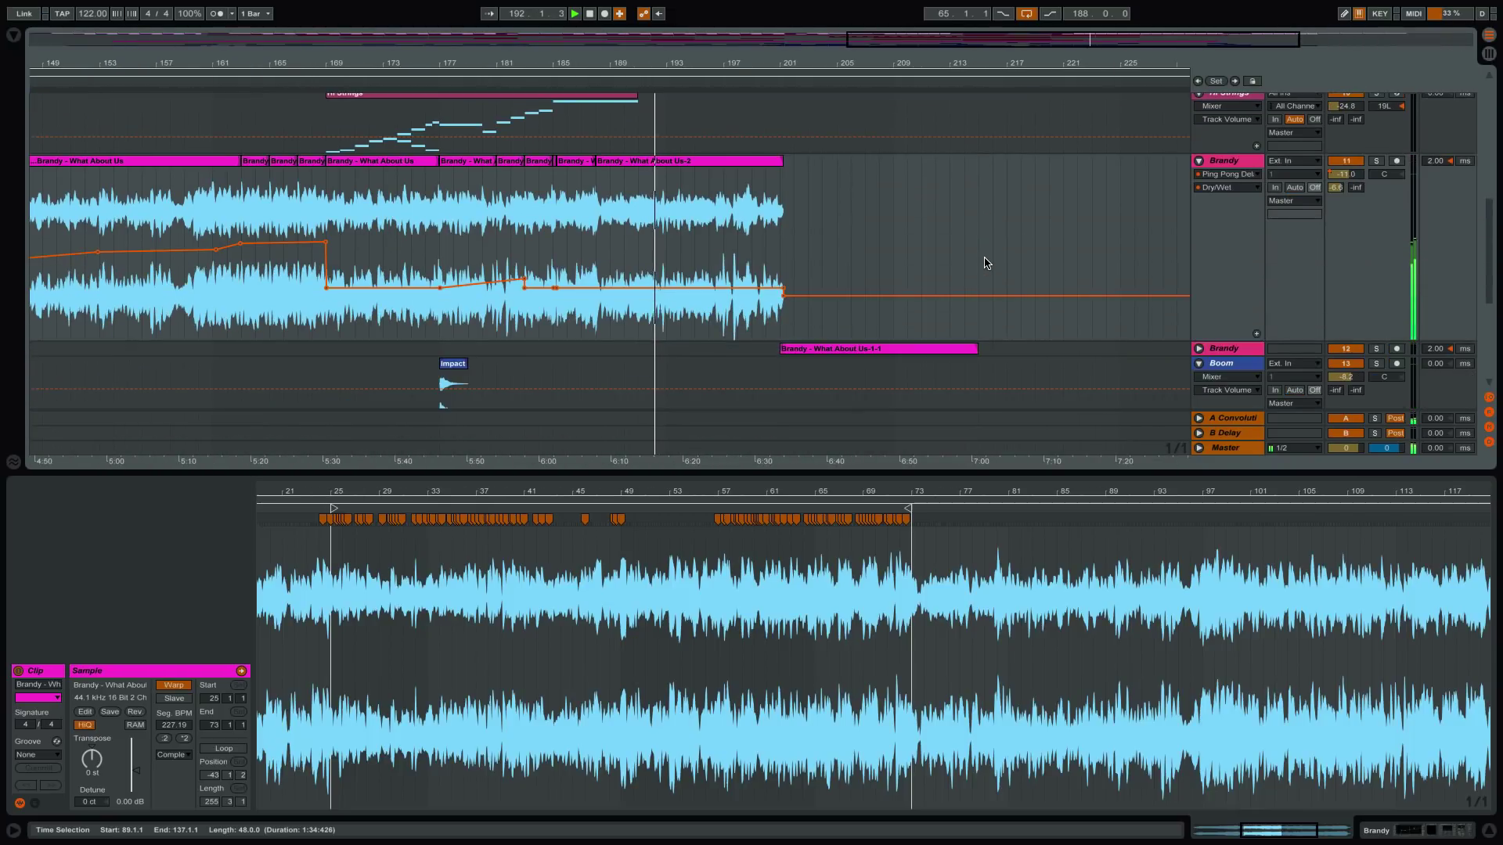
scroll(988, 265, "up", 8)
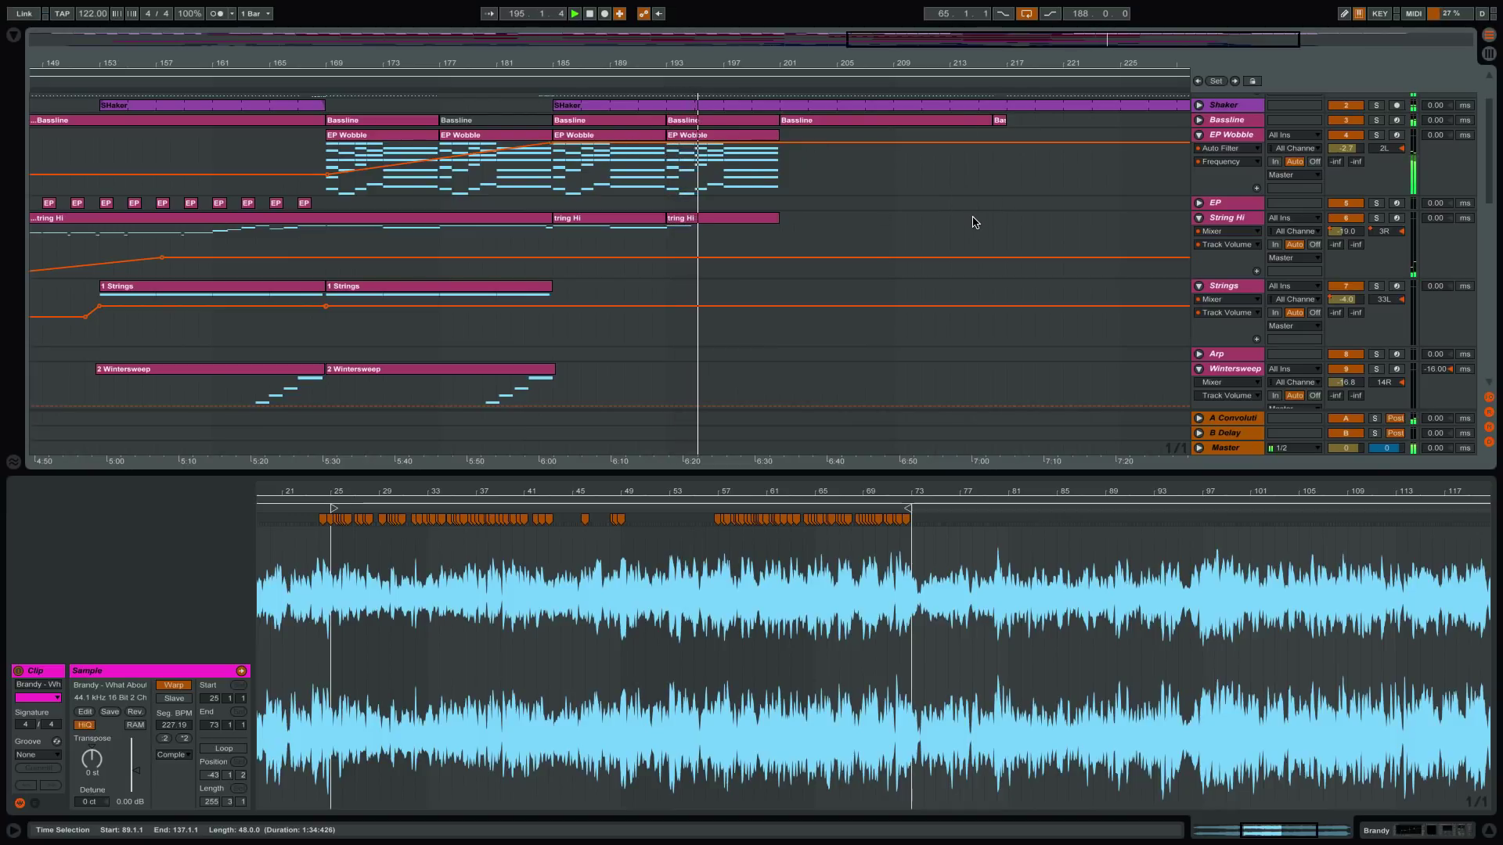
- Show the Master track's device chain and open the NLS Buss and Solid Bus Comp windows
left_click(1233, 448)
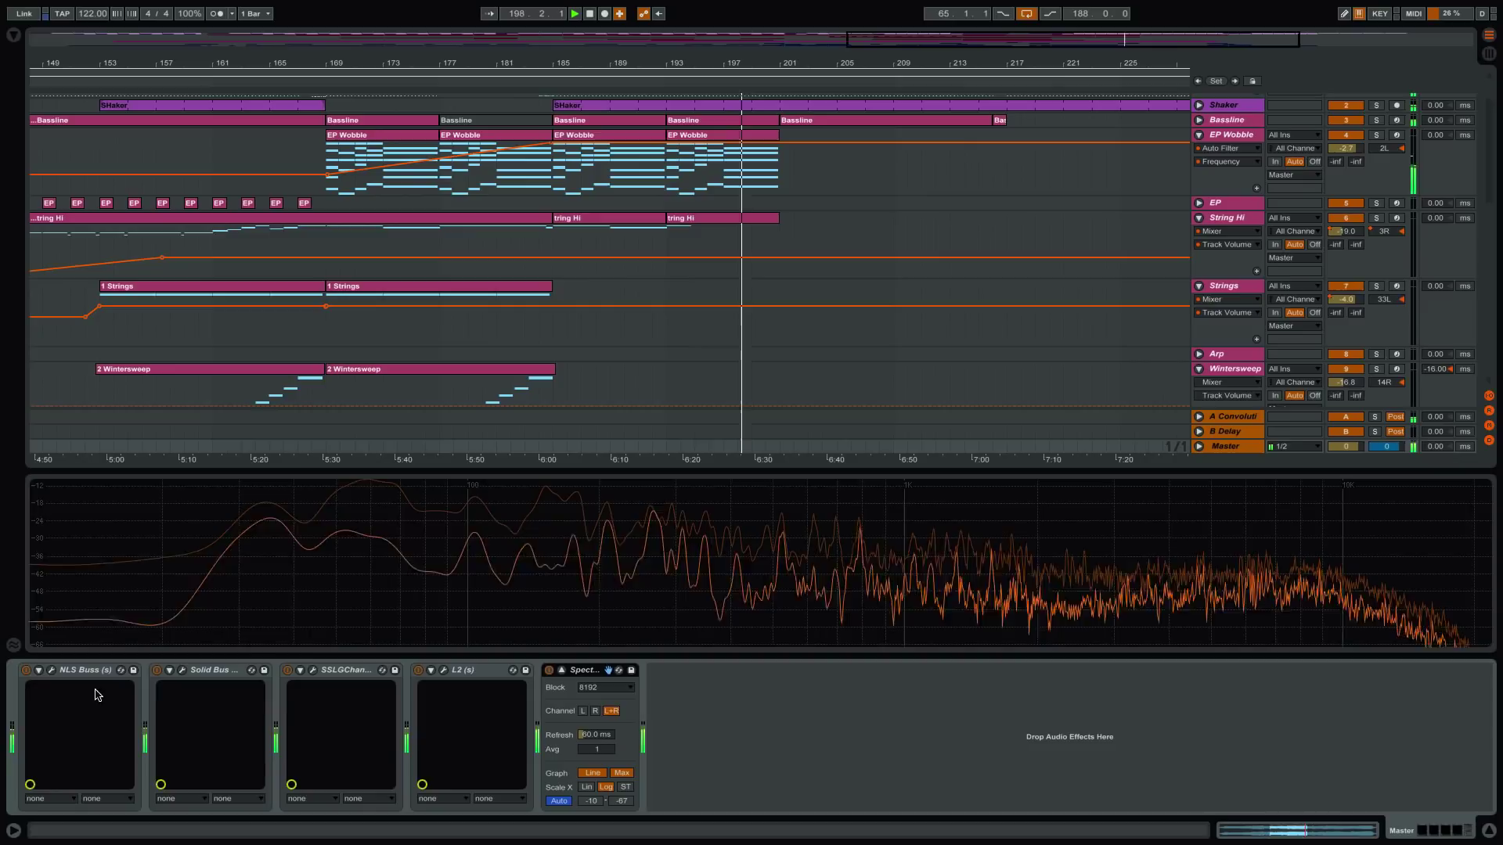
left_click(52, 670)
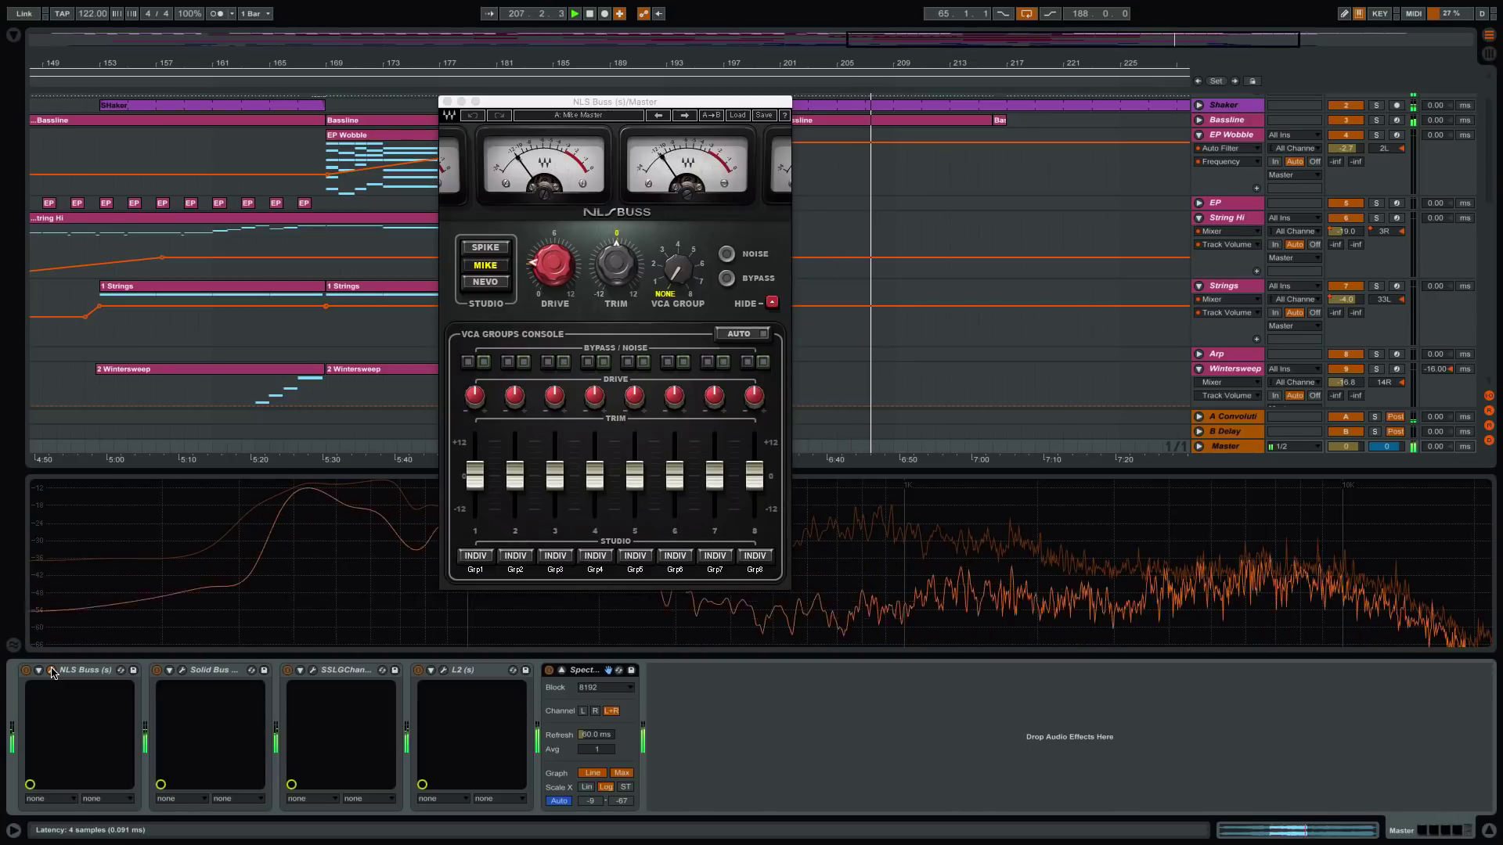
left_click(185, 673)
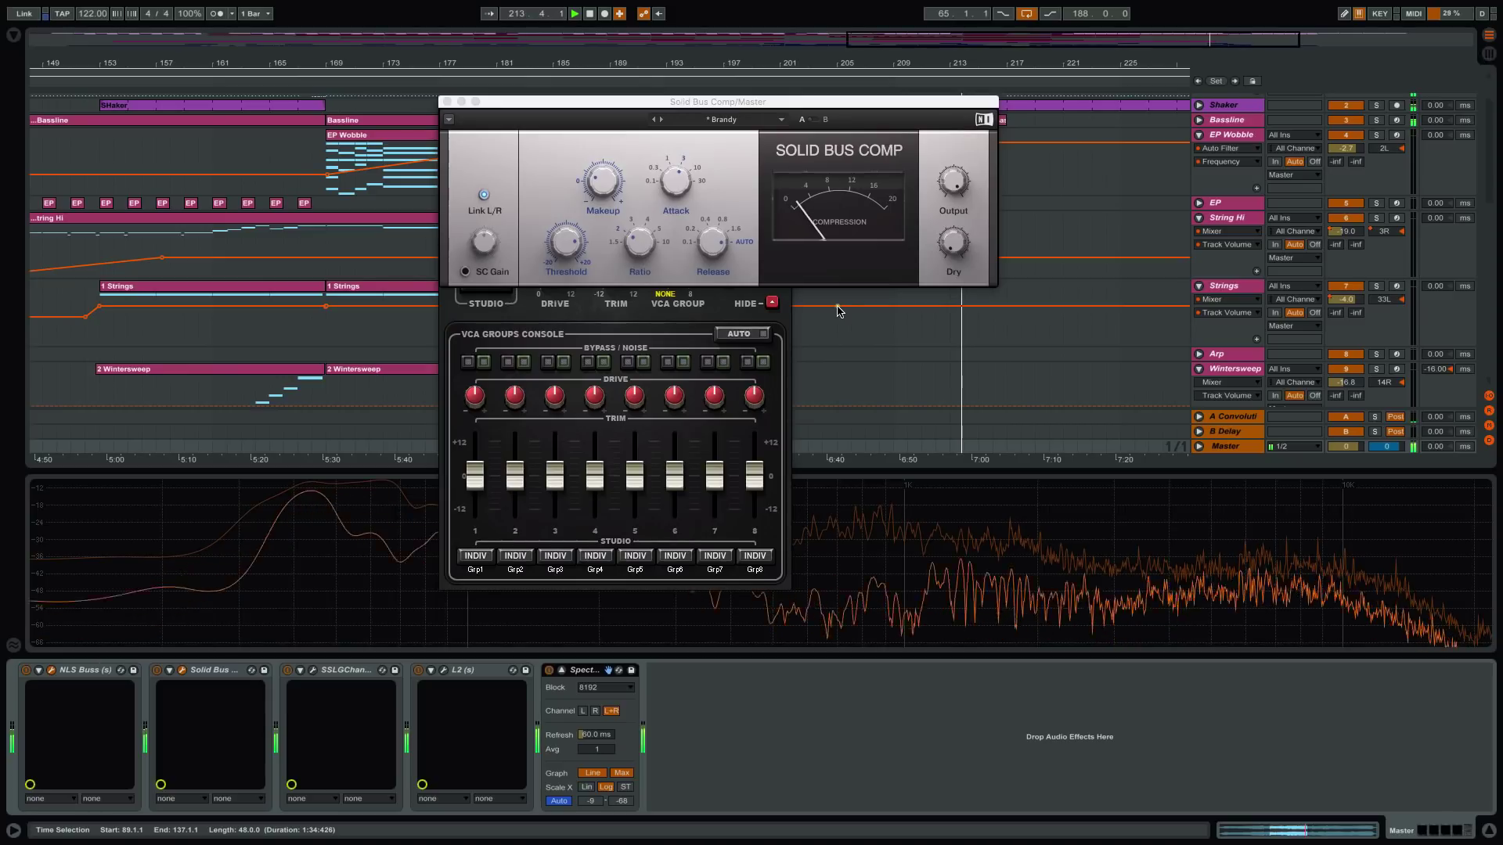
- Close the Solid Bus Comp and NLS Buss windows and open the SSL G-Channel EQ
left_click(447, 102)
left_click(447, 102)
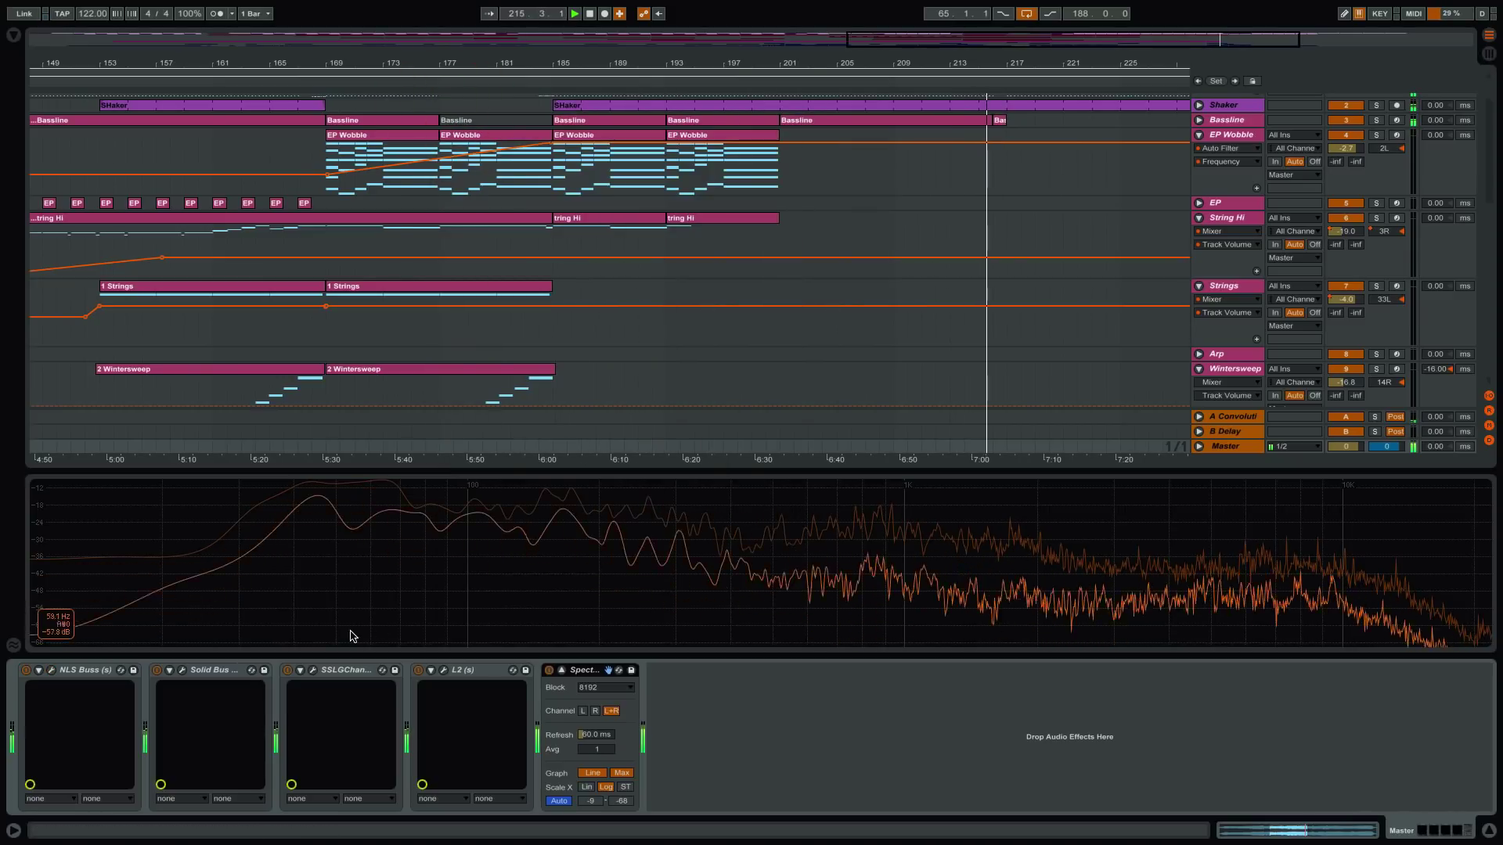
left_click(312, 671)
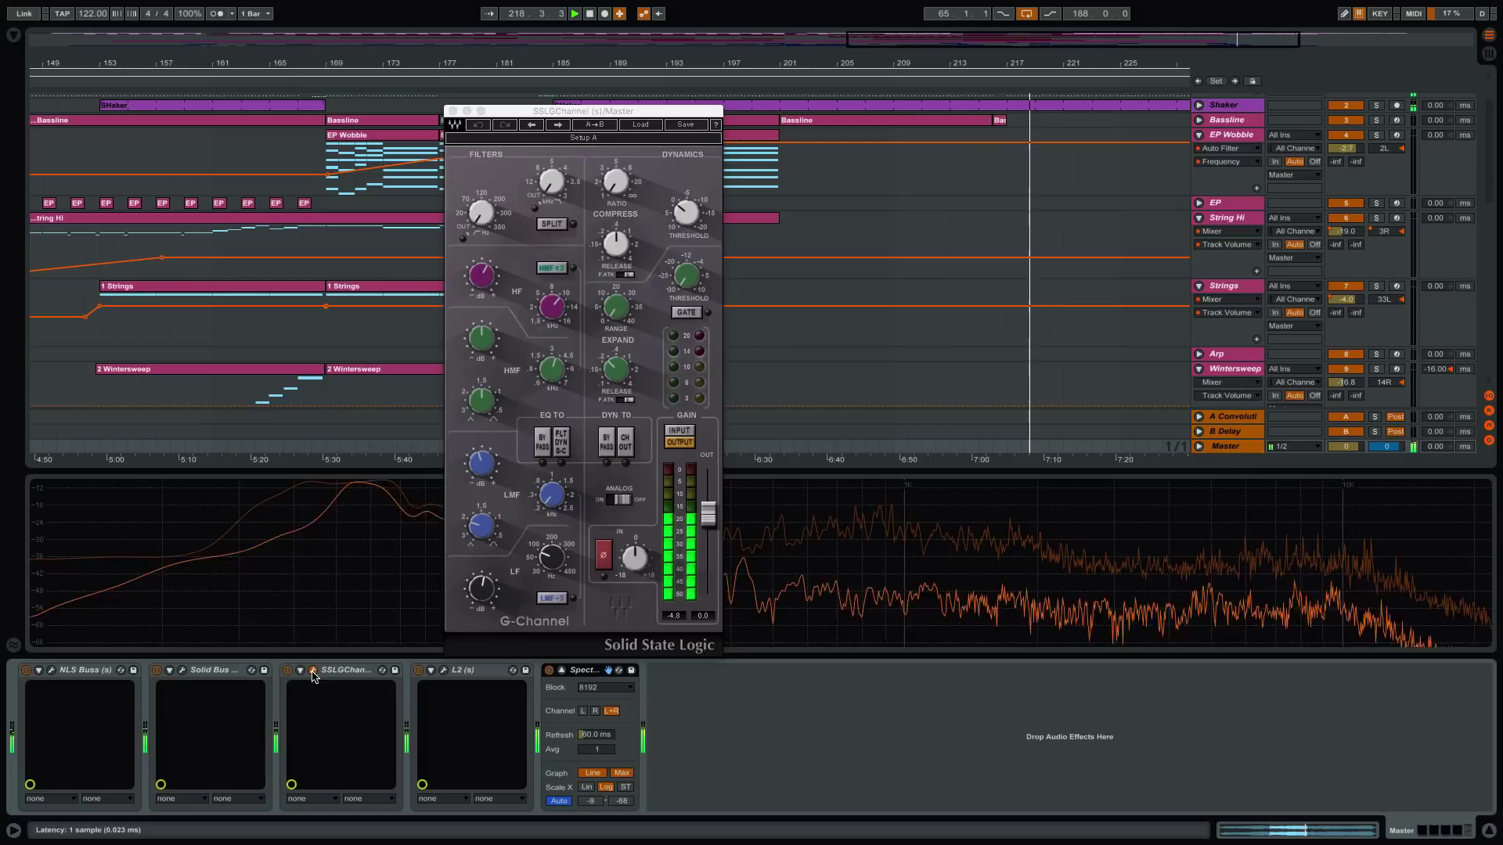
- Check the L2 limiter's window, then close it
mouse_move(499, 595)
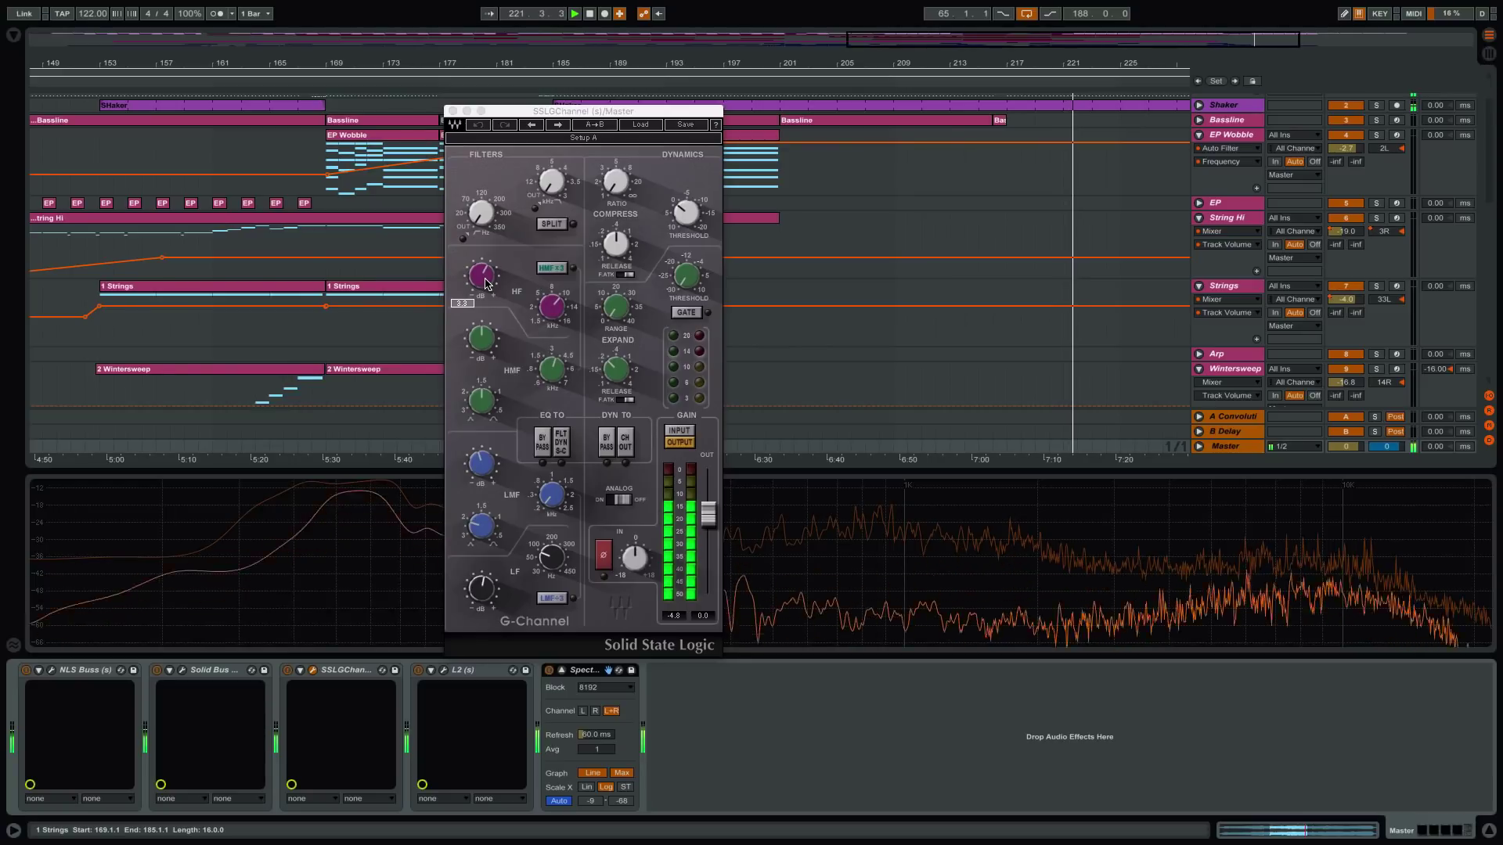
mouse_move(486, 289)
left_click(444, 670)
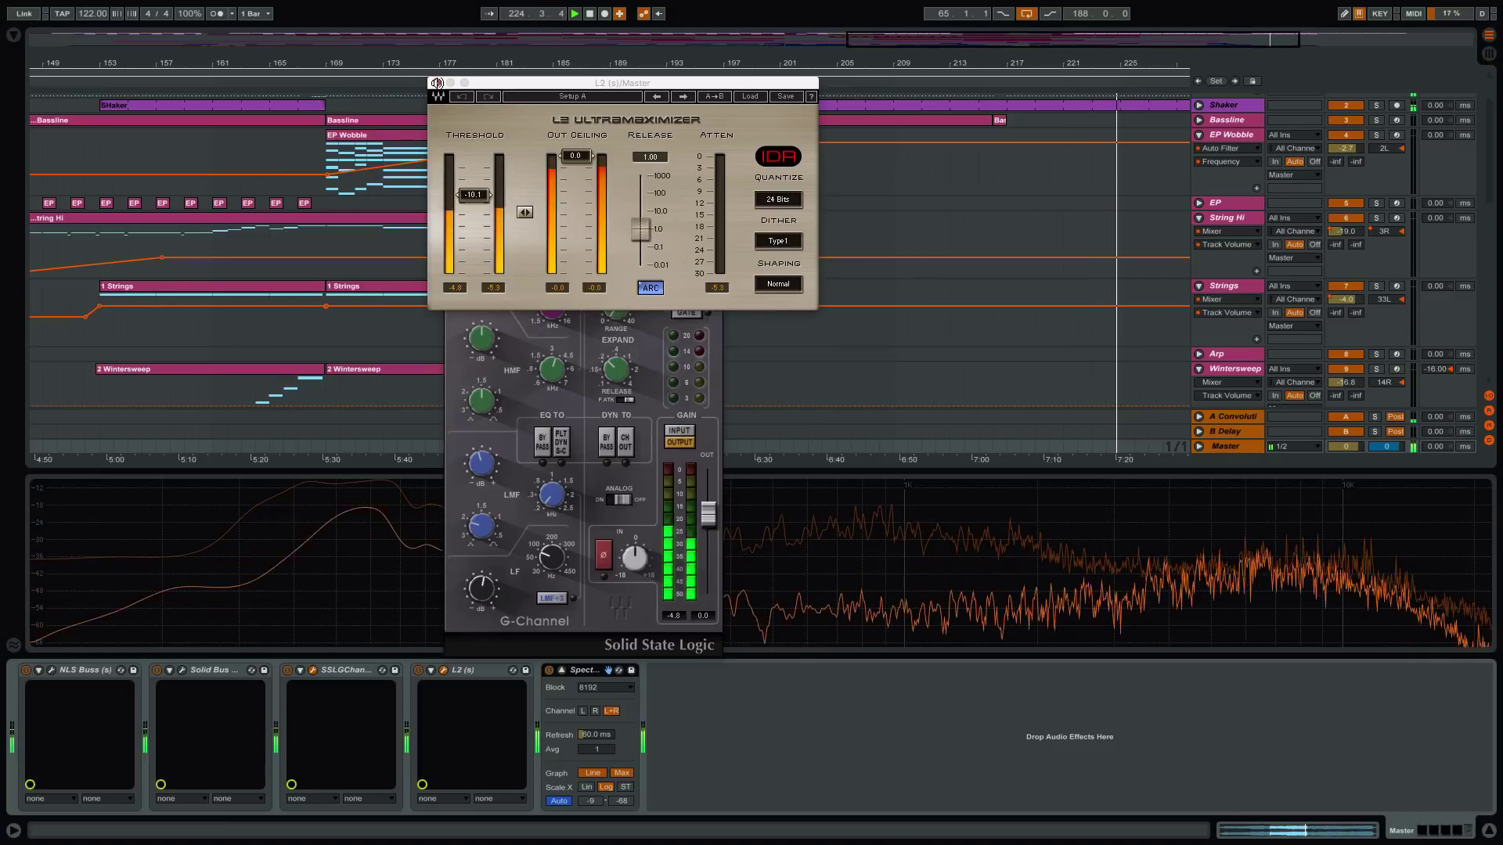
left_click(437, 83)
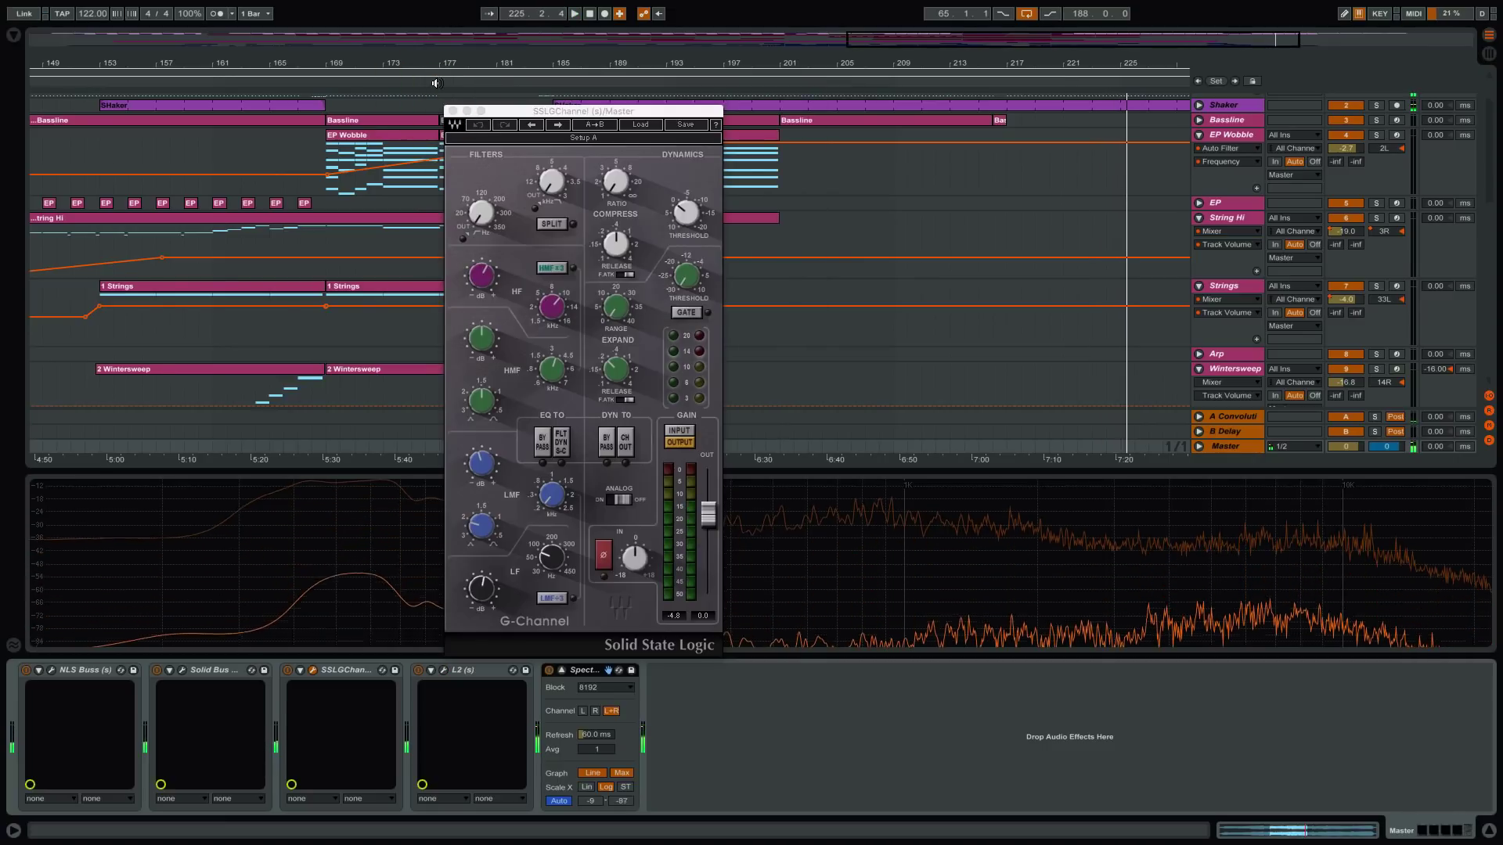